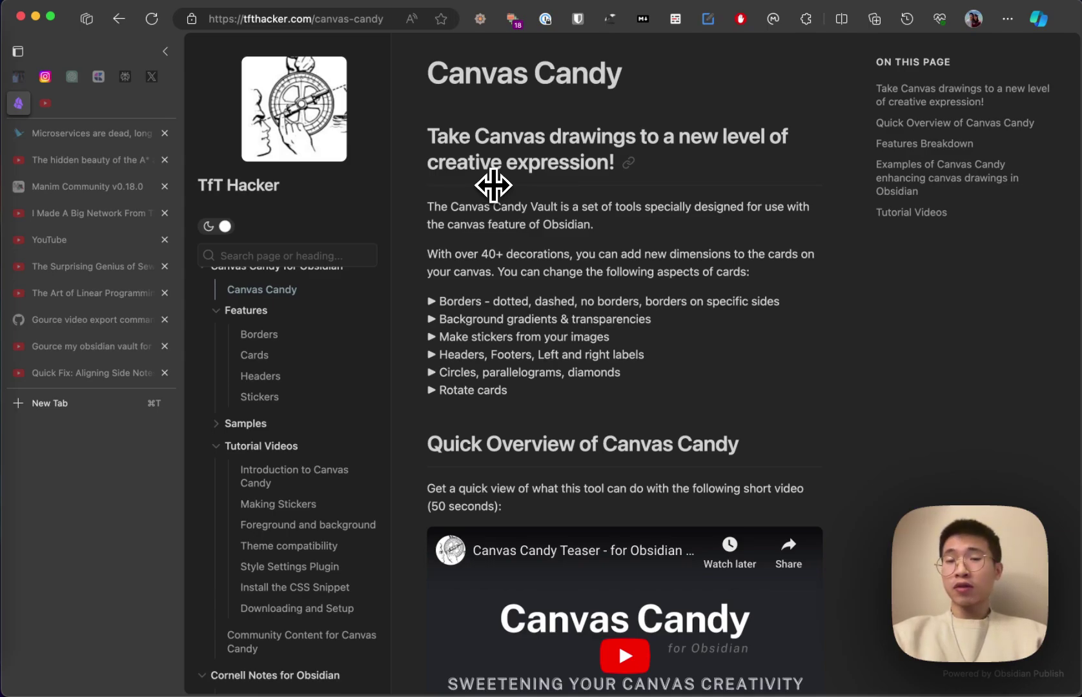
Step: Scroll the Canvas Candy page down to the Features Breakdown and back up to Quick Overview
scroll(493, 185, "down", 10)
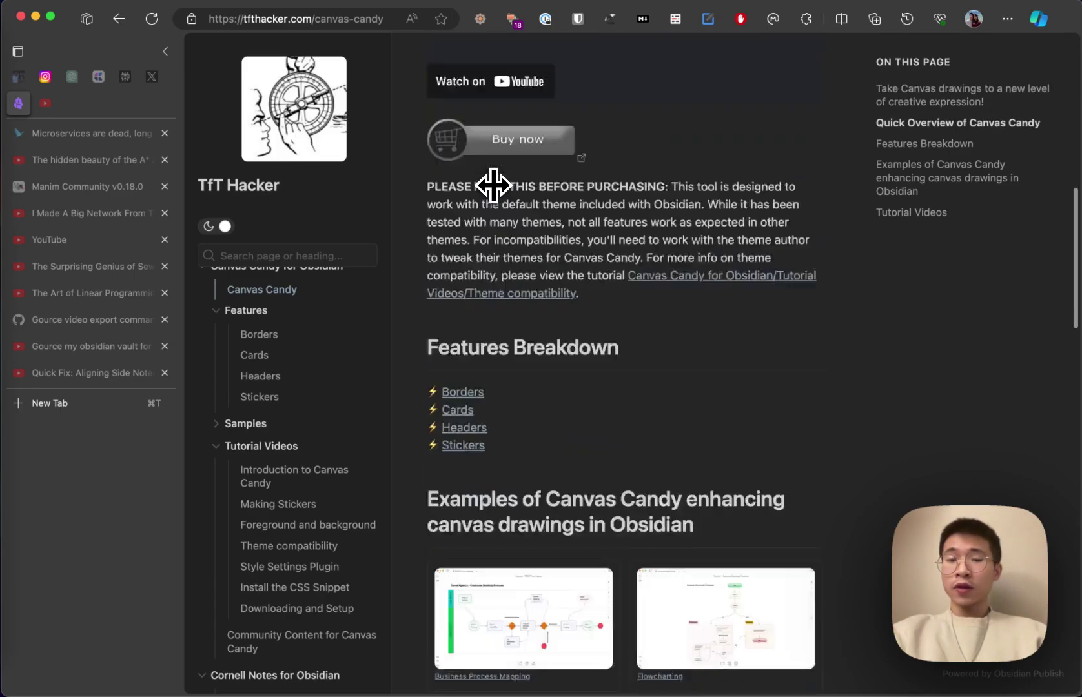
scroll(493, 186, "up", 6)
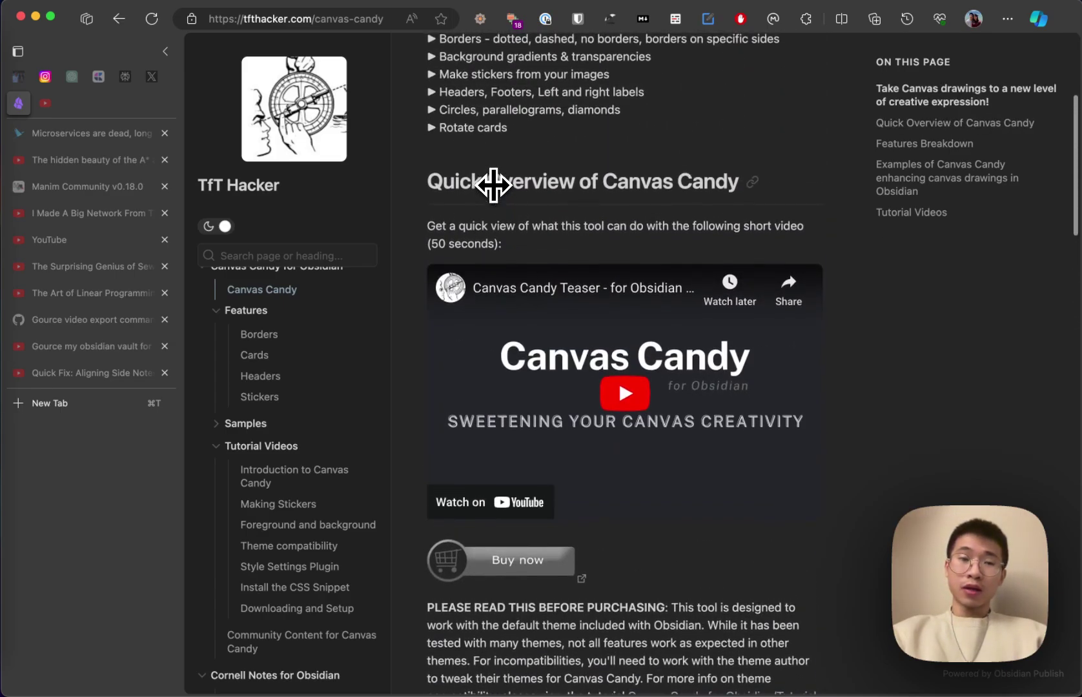
scroll(265, 397, "down", 2)
scroll(261, 401, "up", 2)
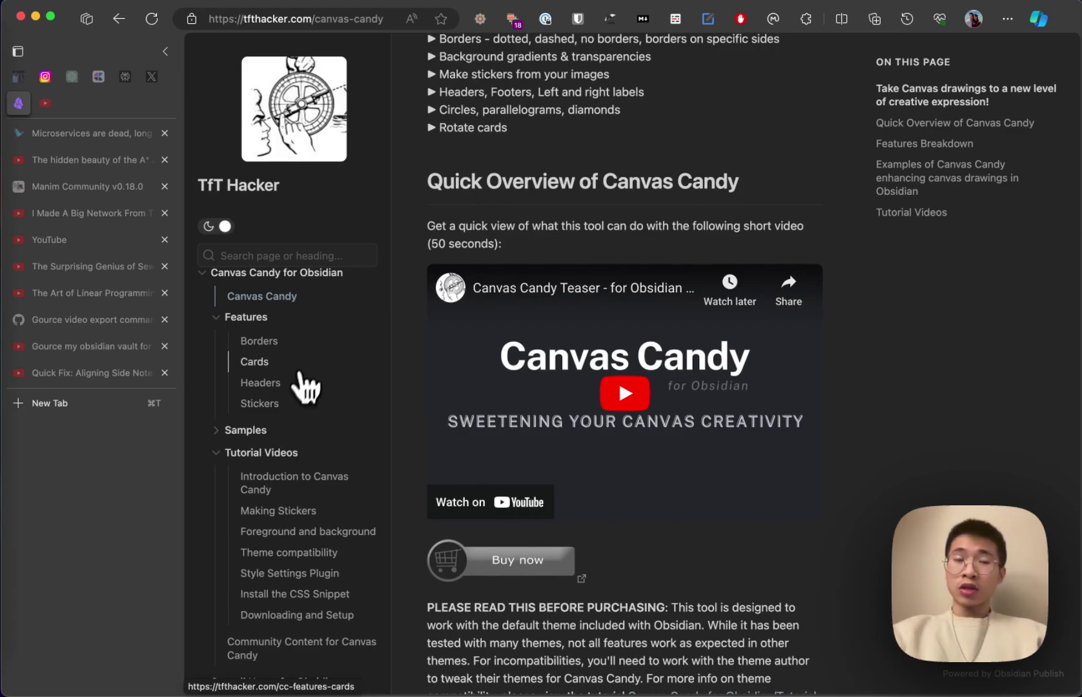
Step: Visit the Borders, Cards, Headers and Stickers feature pages in turn, ending on Stickers
left_click(283, 354)
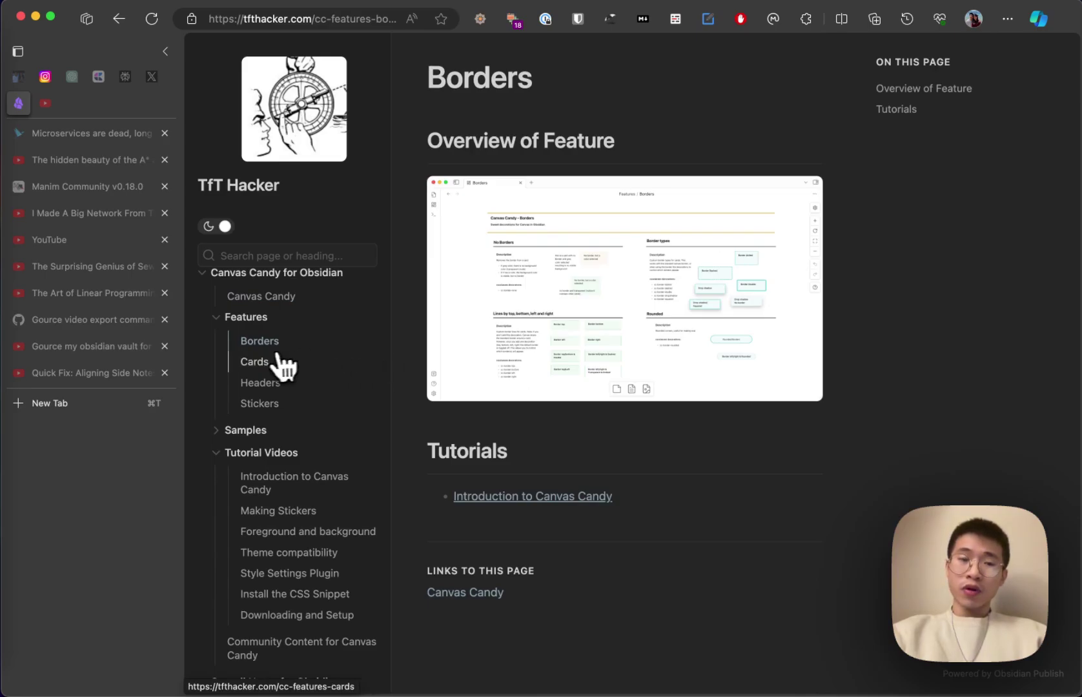
left_click(284, 362)
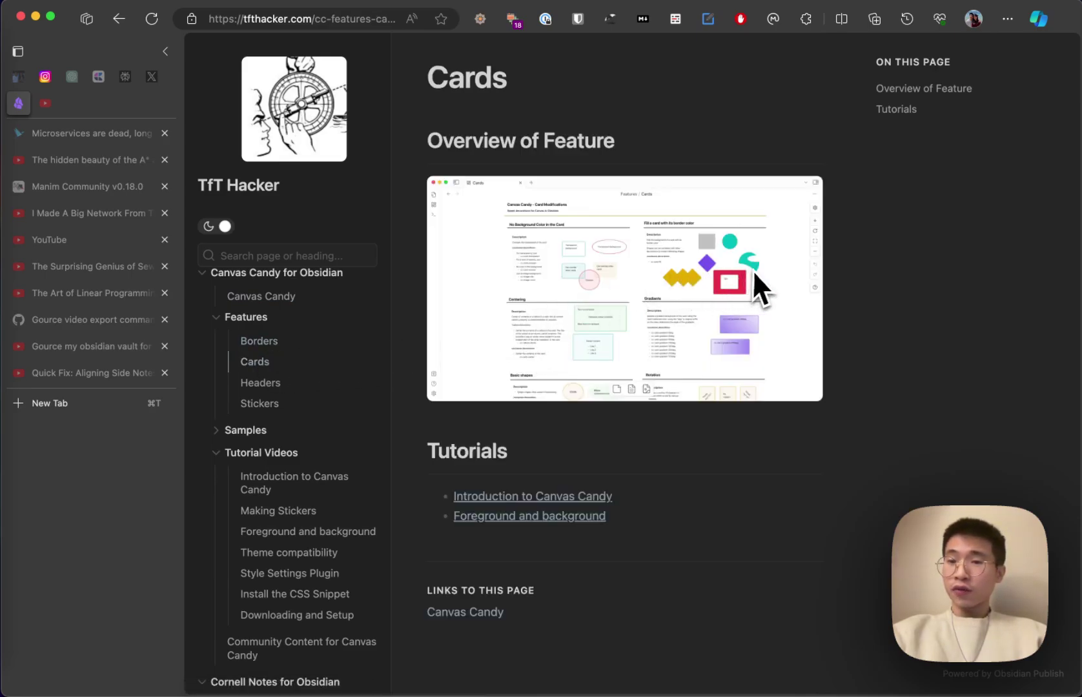
left_click(269, 384)
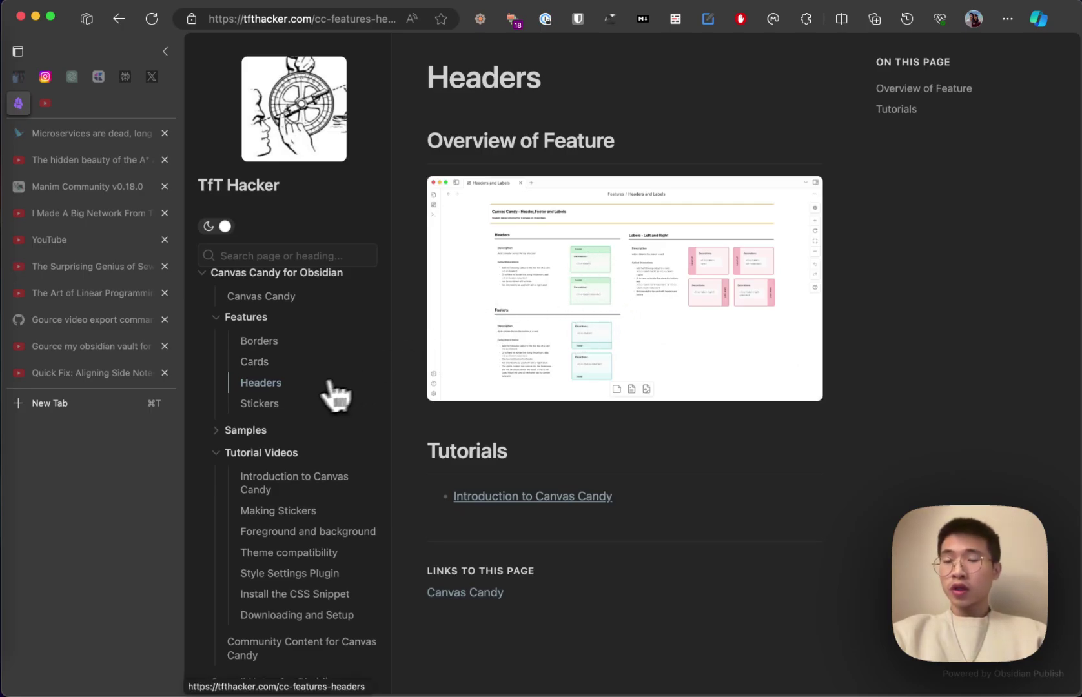
left_click(276, 408)
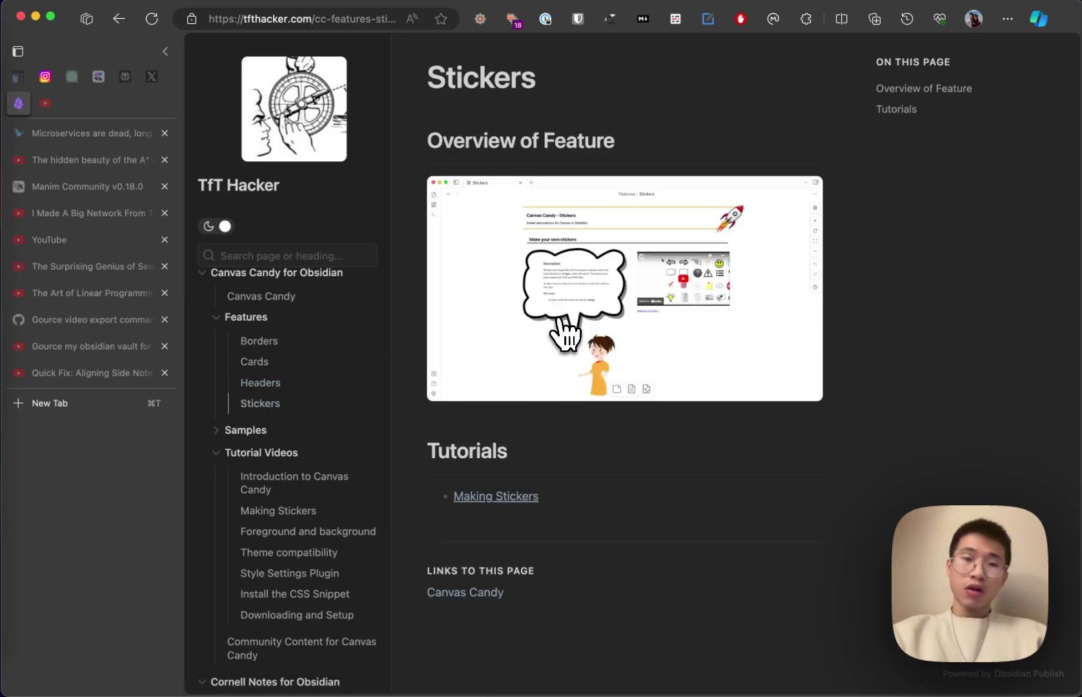
Step: In the review video, jump to 2:41, Dashed Borders at 3:57, 5:04, Timeline, and card headers
left_click(47, 104)
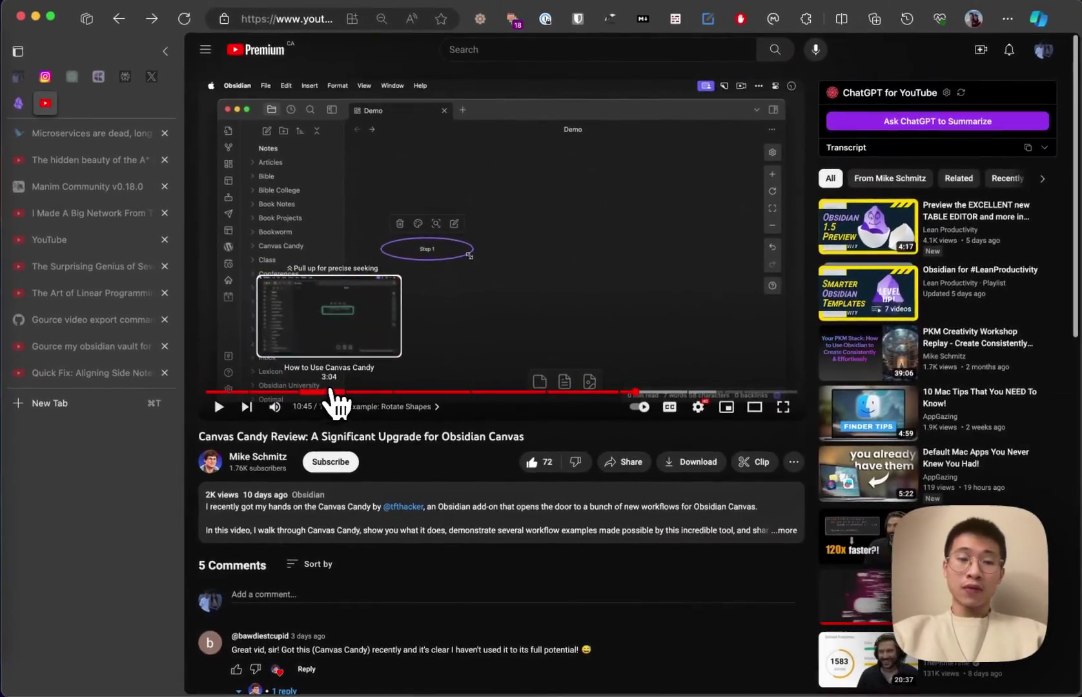
left_click(316, 391)
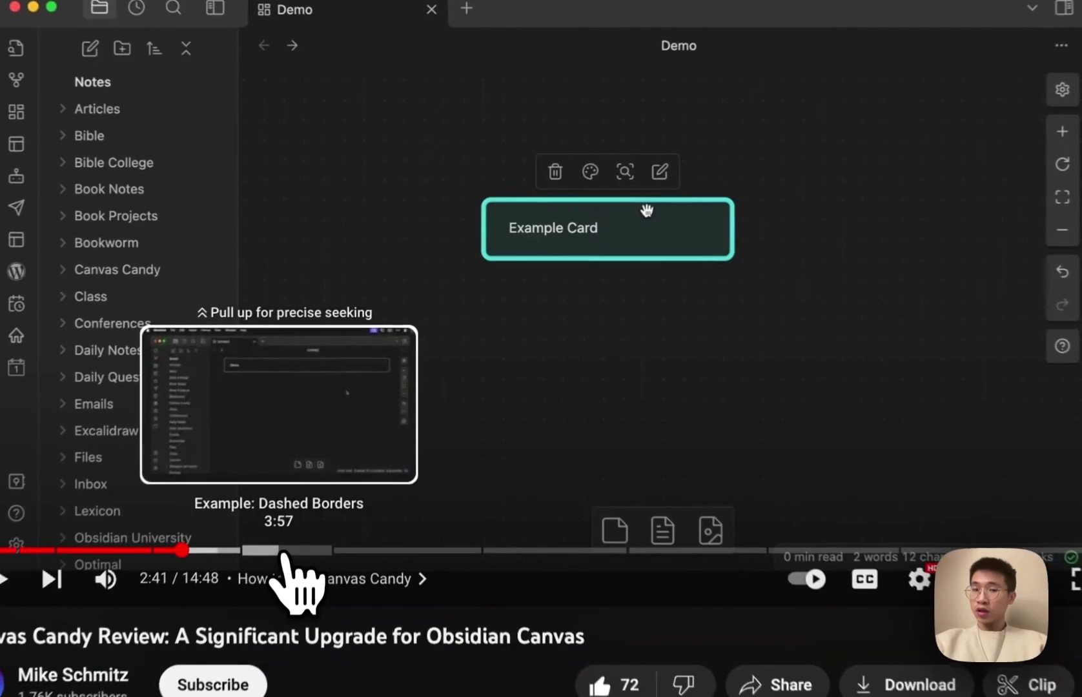
left_click(276, 564)
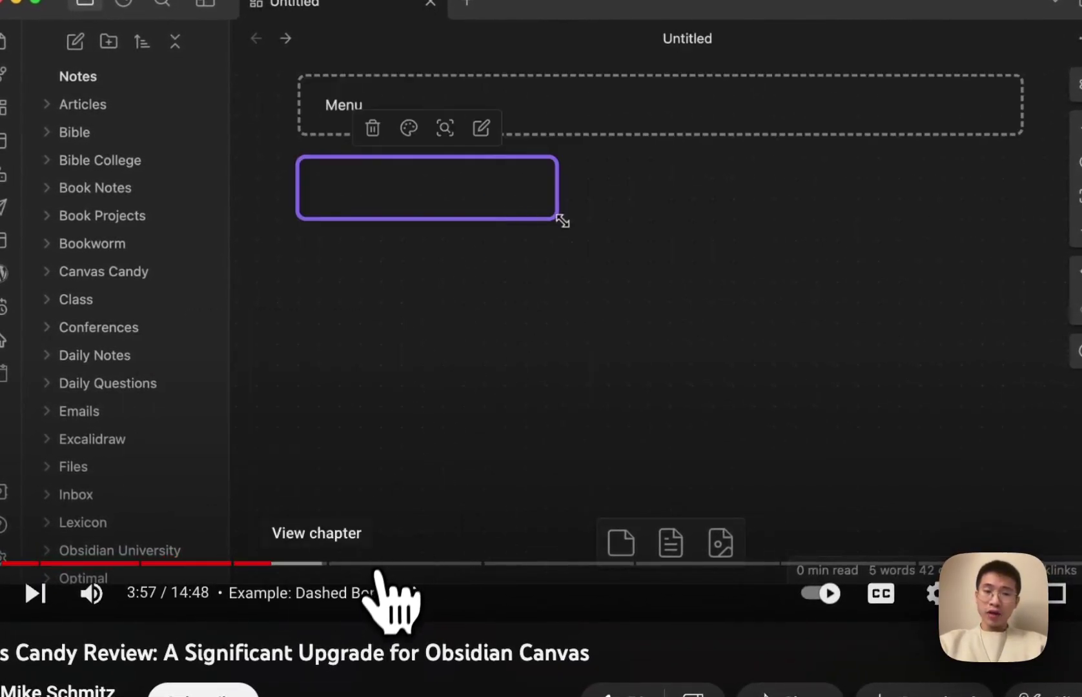
left_click(362, 566)
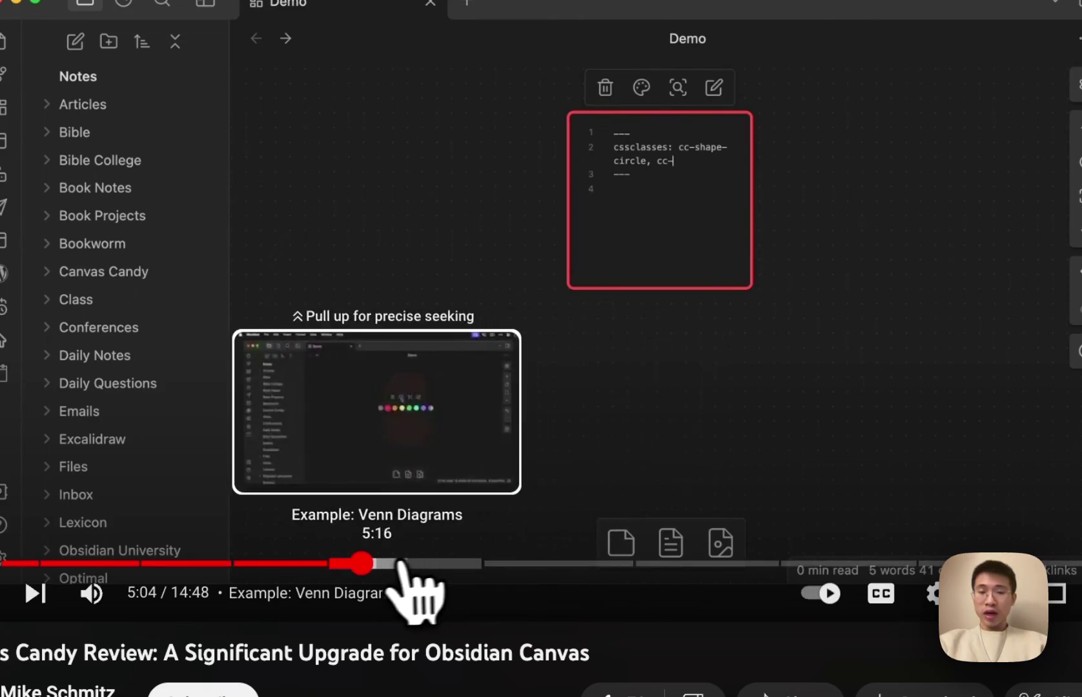
left_click(526, 564)
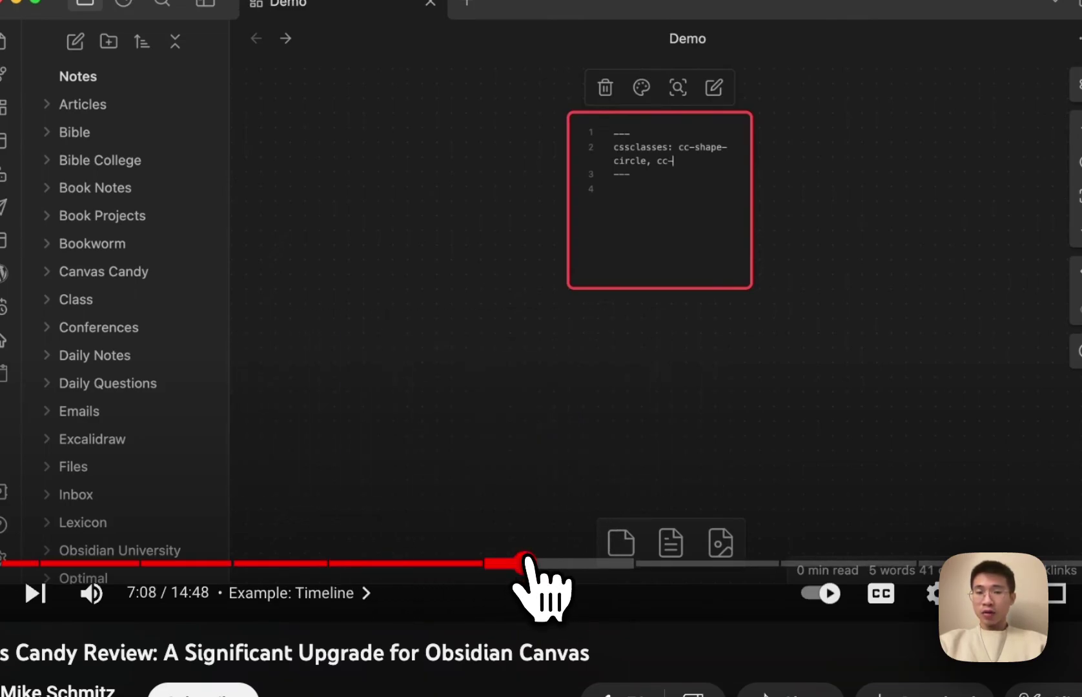
left_click(694, 564)
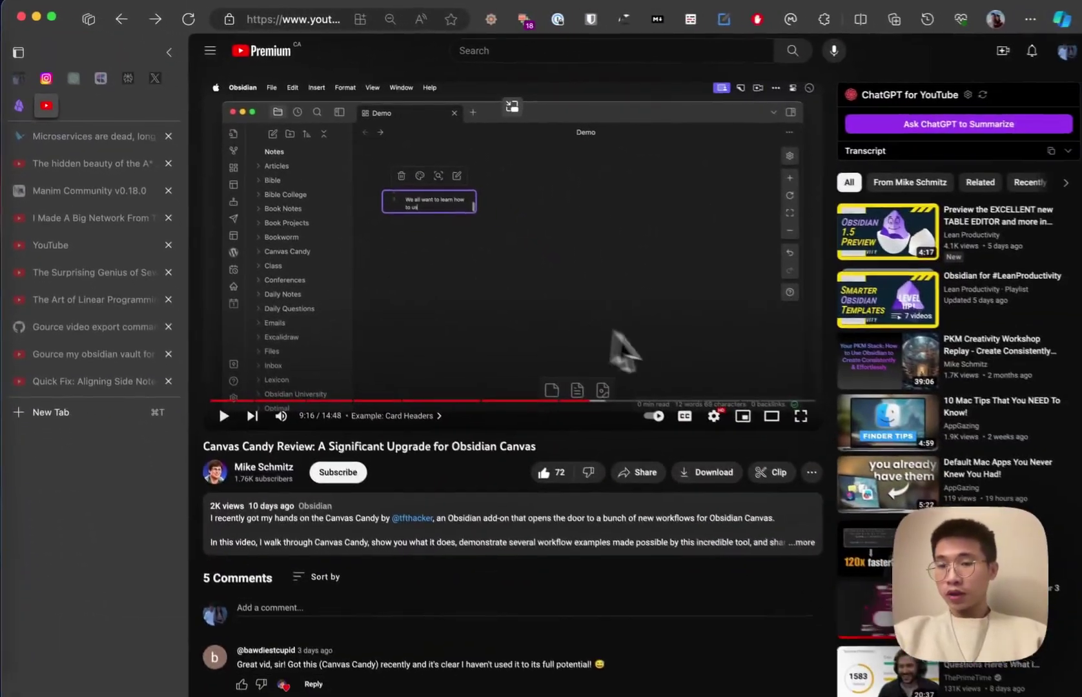
Step: Jump to 10:37 and the 12:24 TextExpander chapter, resume playback, then return to TfT Hacker
left_click(632, 392)
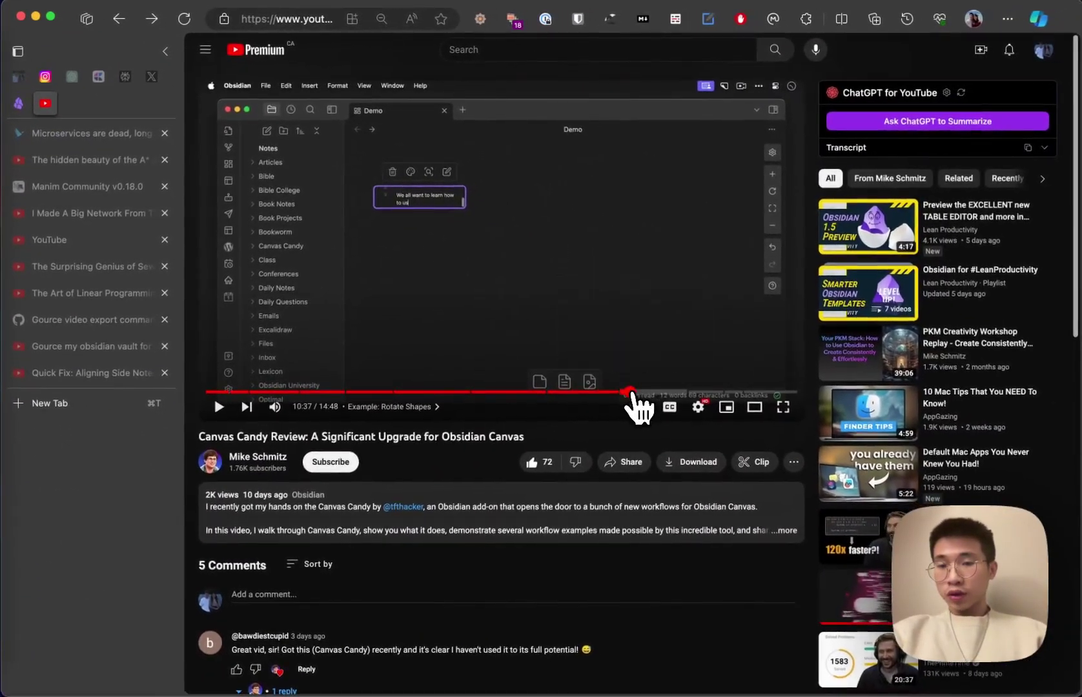
left_click(701, 392)
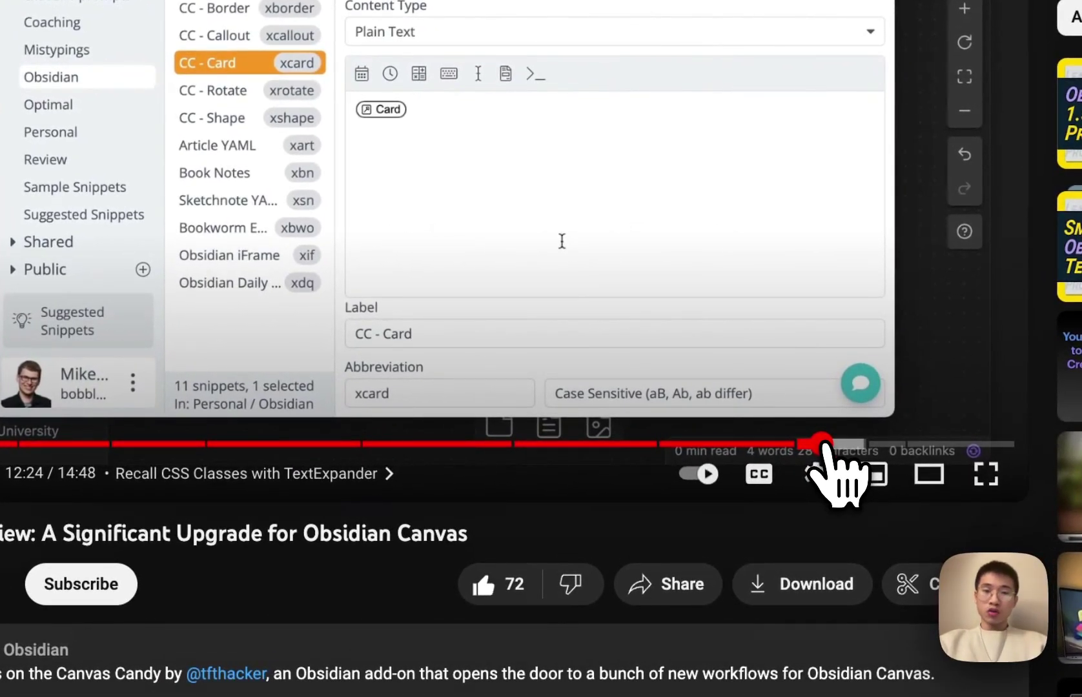
left_click(500, 309)
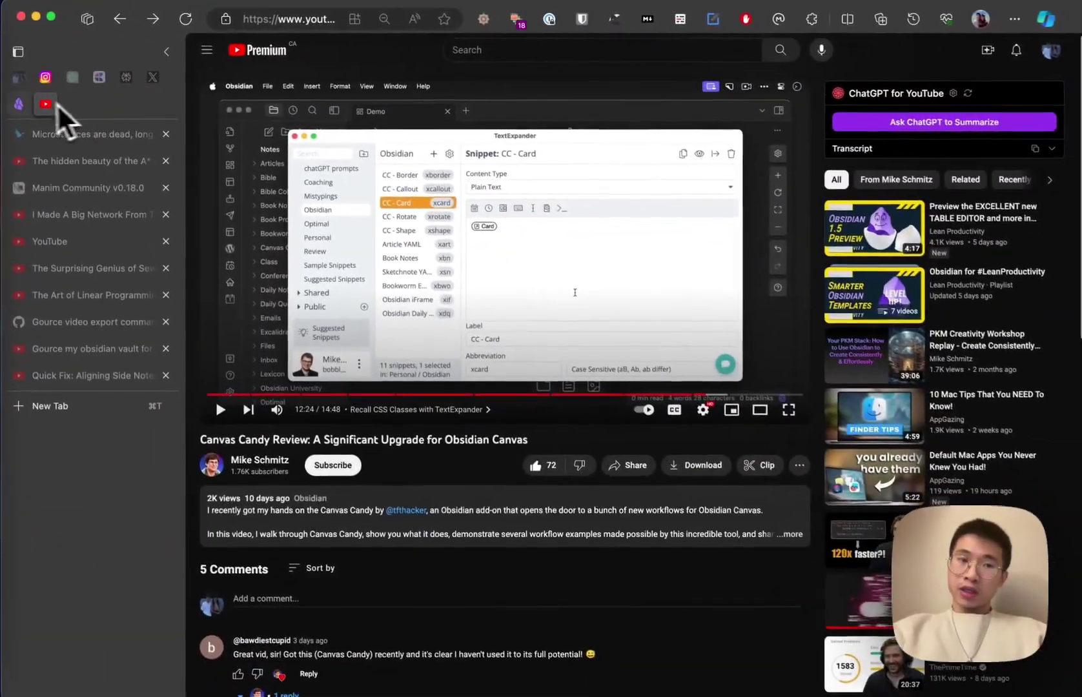
left_click(18, 104)
Step: Open the main Canvas Candy page and scroll to the Tutorial Videos list and developer offer
left_click(271, 297)
scroll(540, 406, "down", 2)
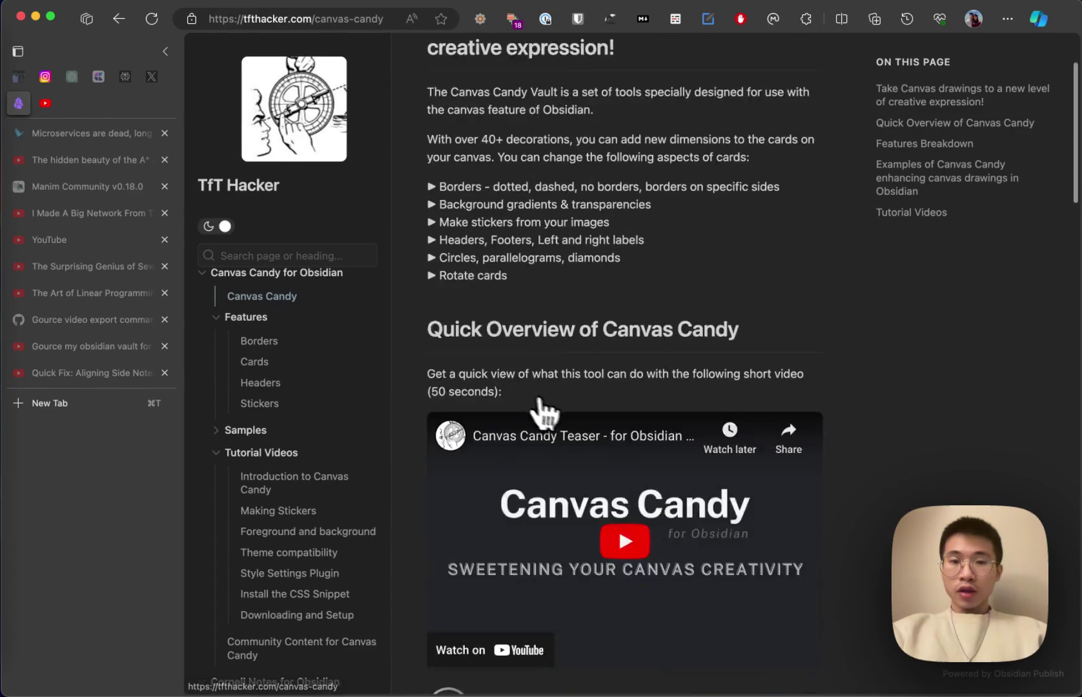
scroll(545, 410, "down", 15)
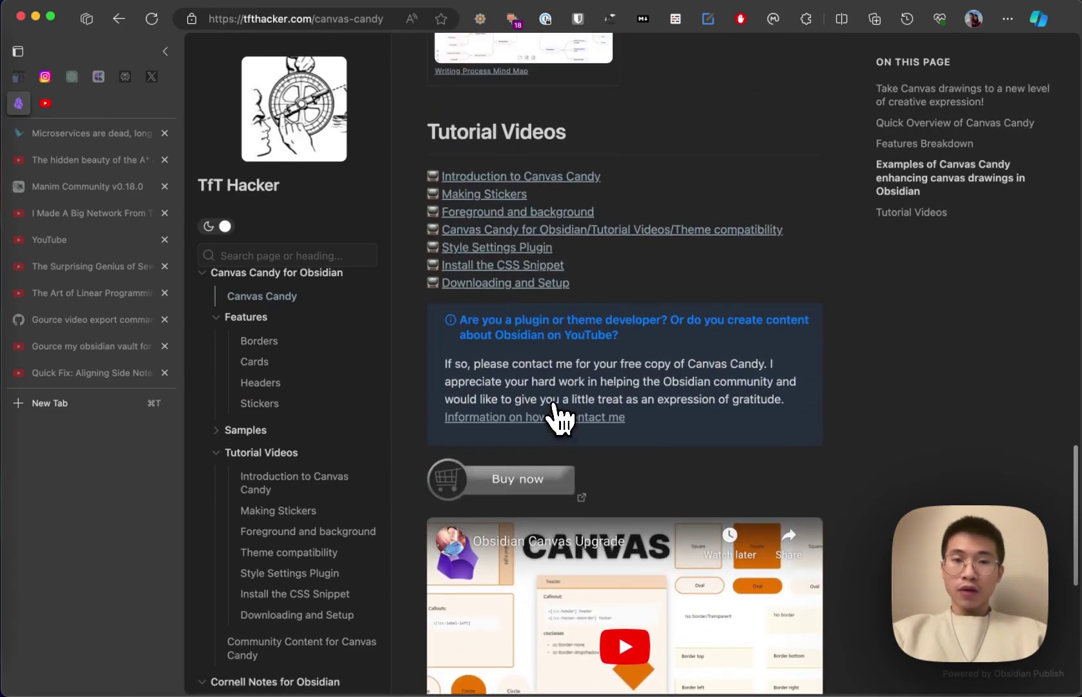
scroll(567, 423, "down", 1)
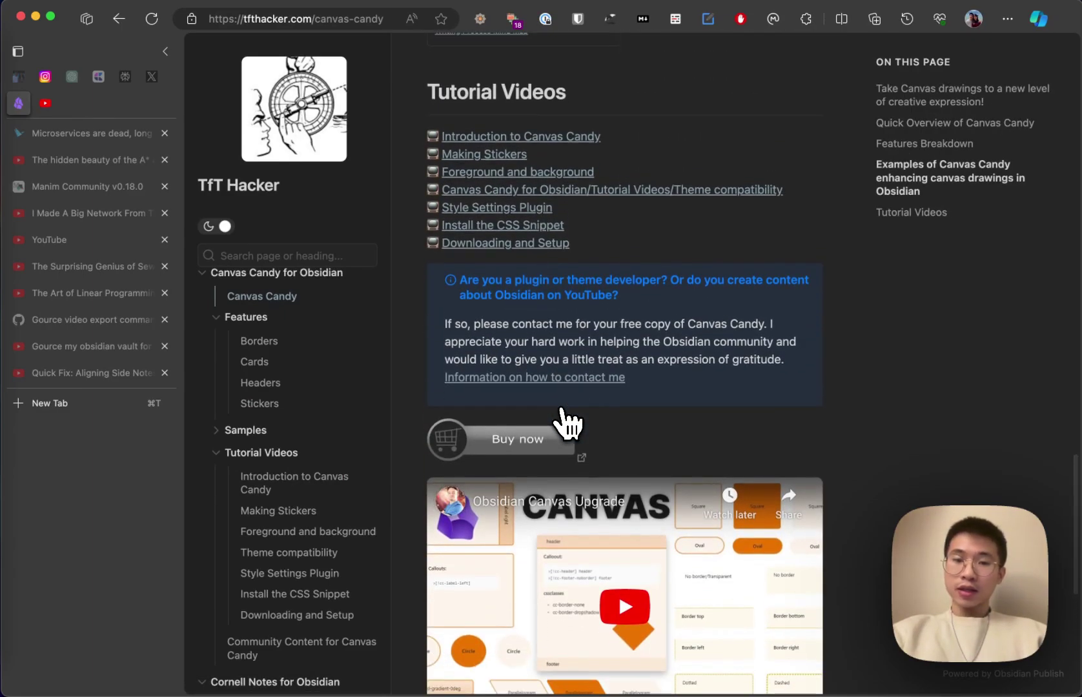
scroll(567, 423, "down", 7)
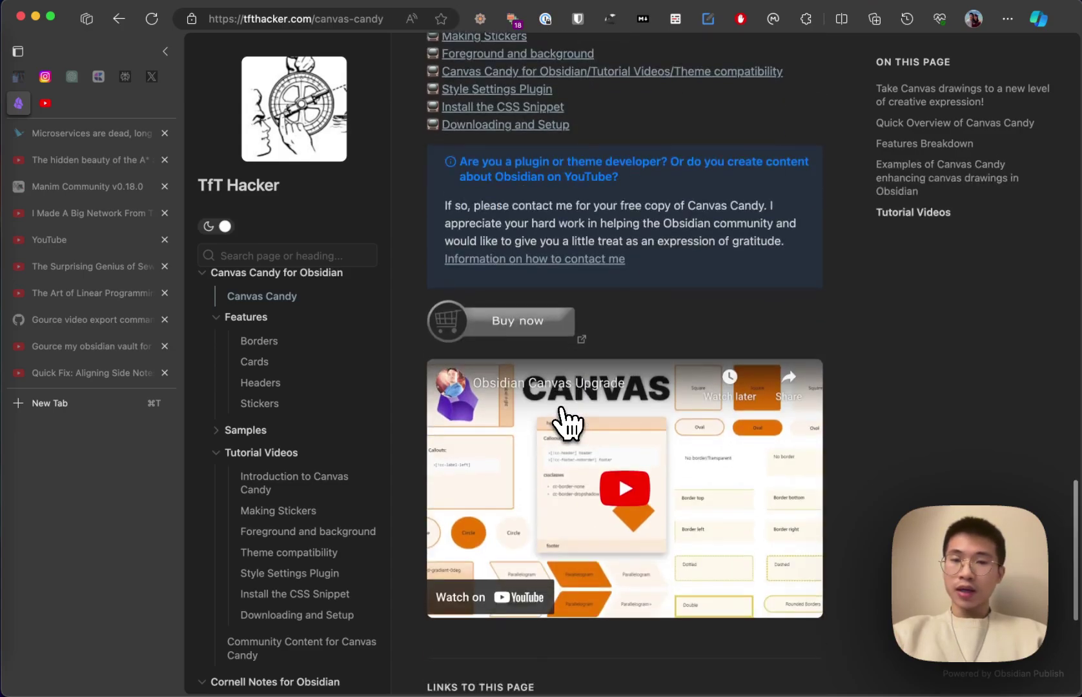
scroll(568, 419, "up", 2)
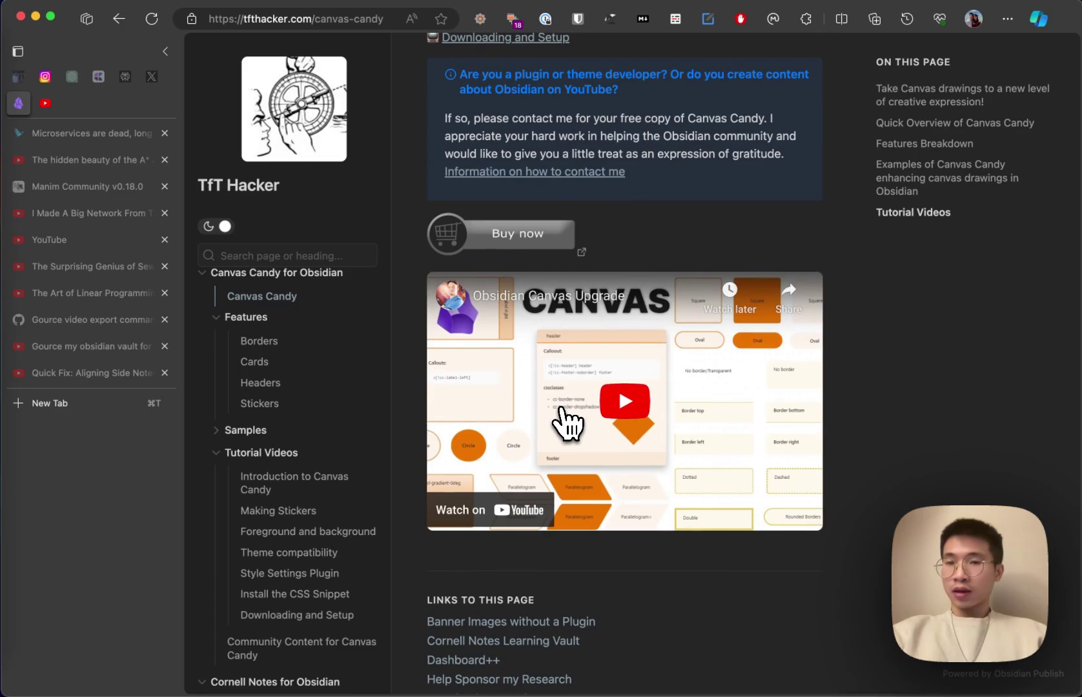
scroll(778, 177, "up", 2)
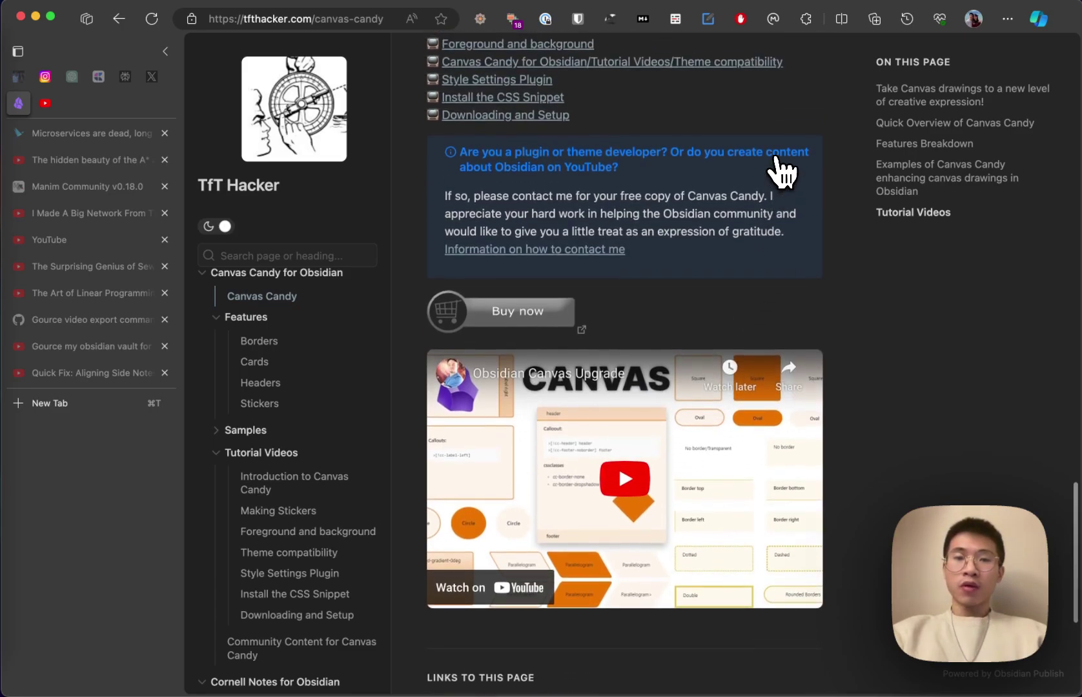
scroll(779, 169, "up", 7)
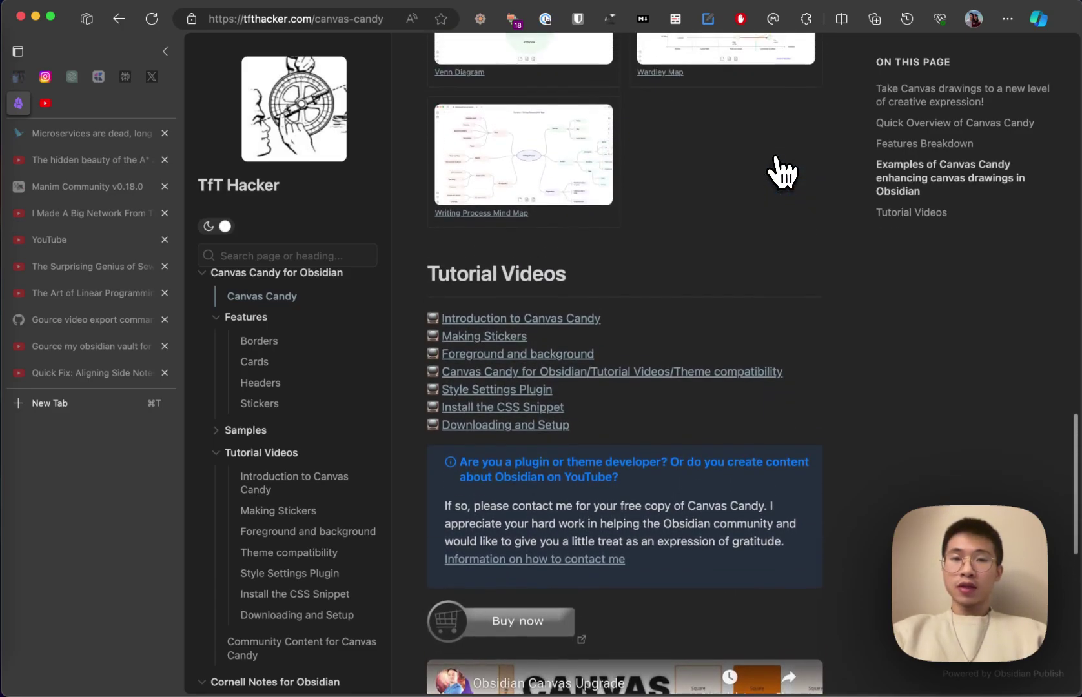
scroll(774, 158, "up", 9)
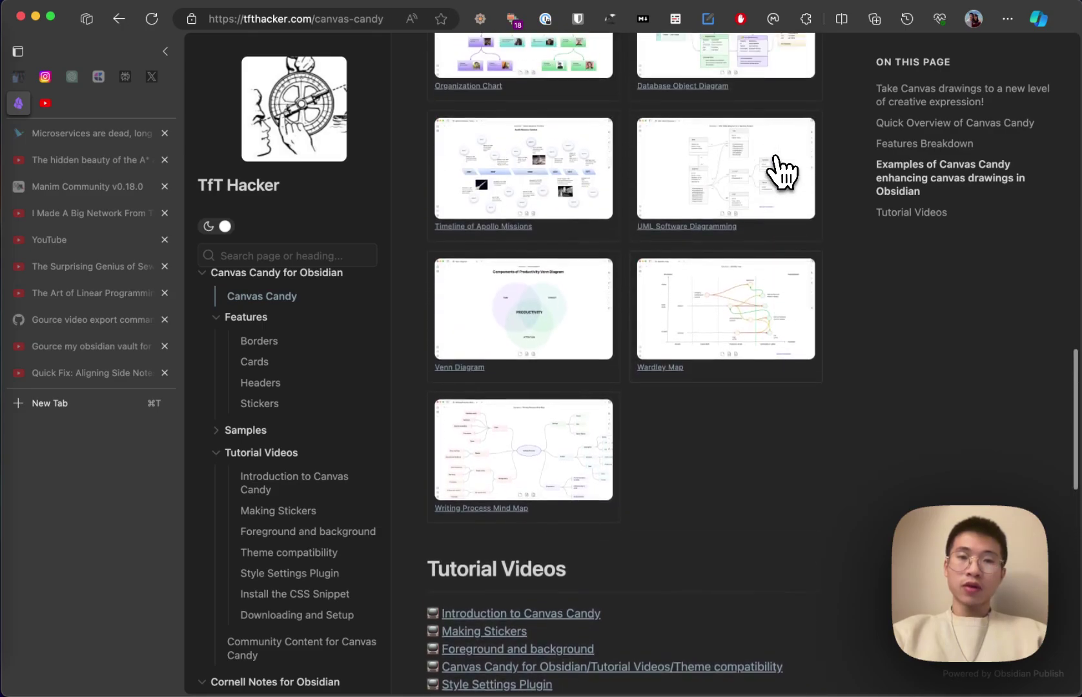
scroll(781, 171, "up", 9)
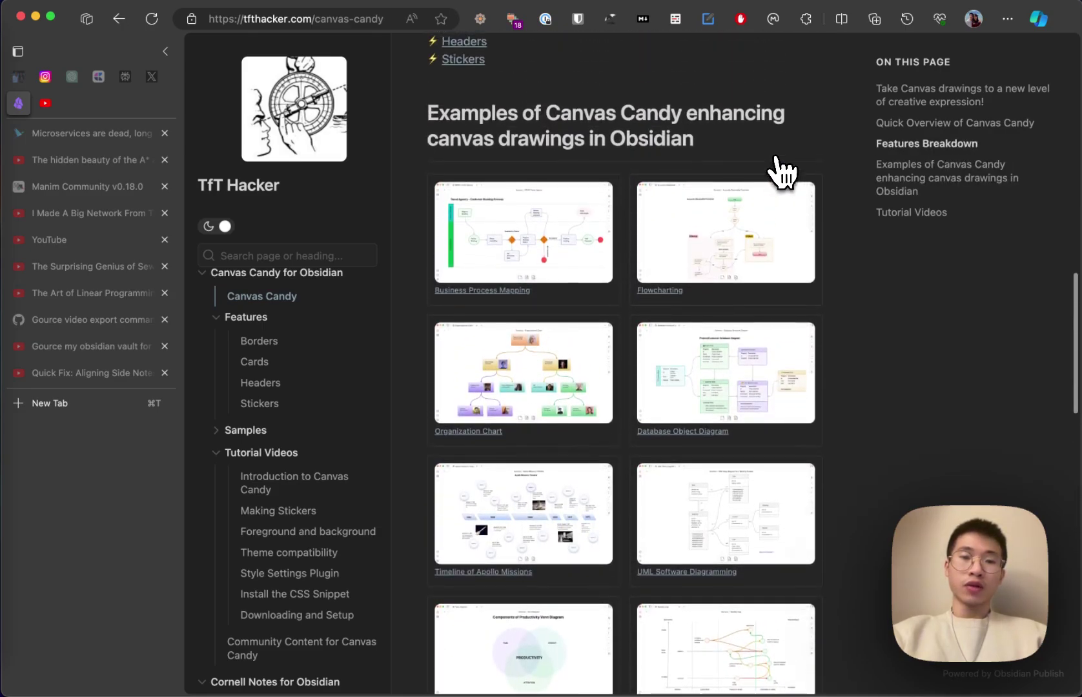
scroll(781, 171, "up", 1)
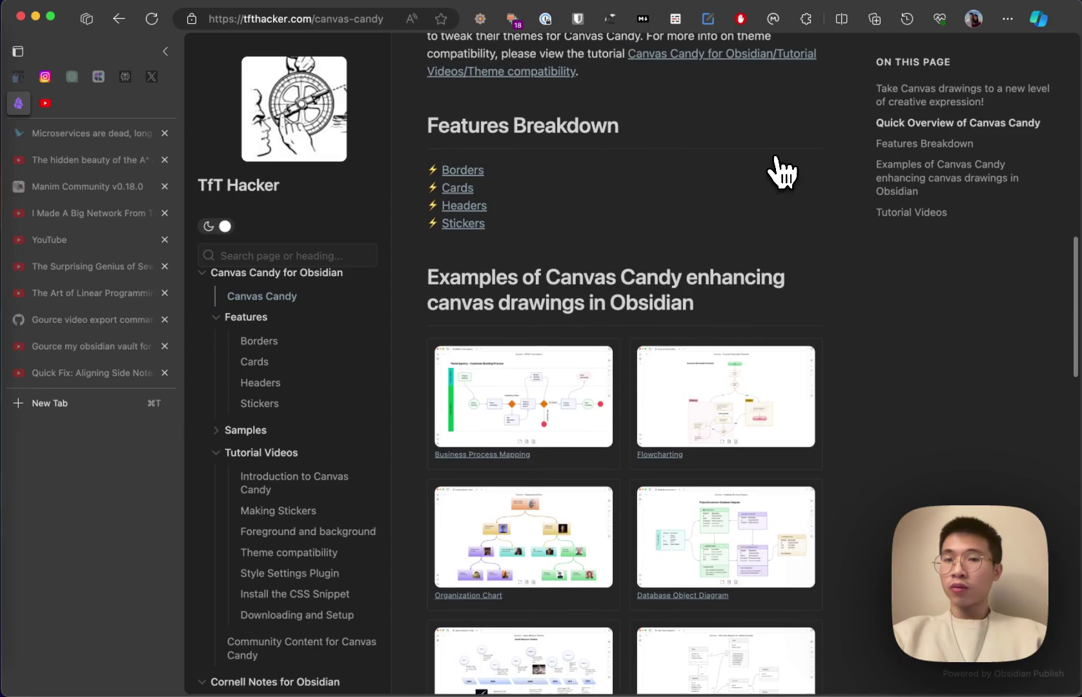
scroll(781, 171, "up", 5)
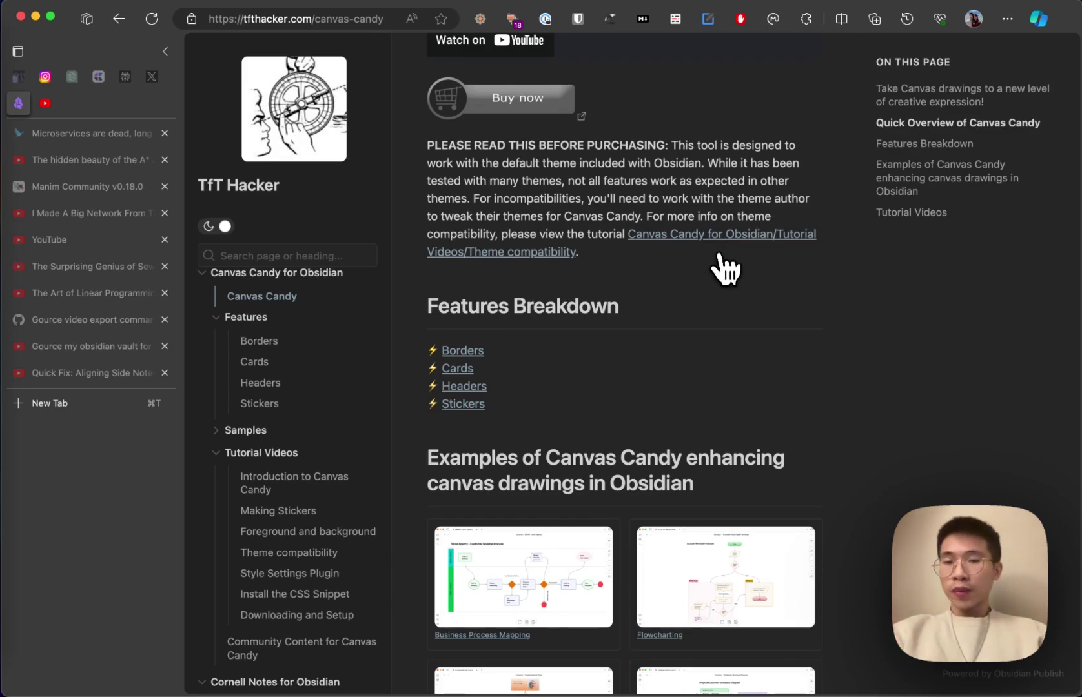
scroll(689, 361, "down", 6)
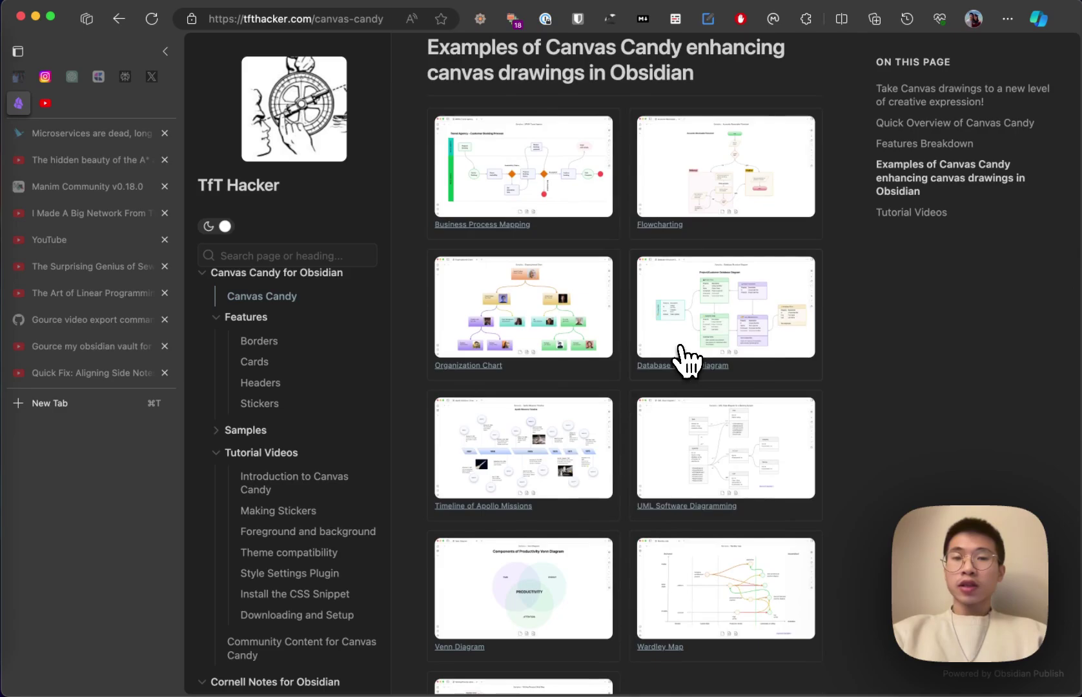
scroll(688, 361, "up", 1)
scroll(689, 362, "down", 5)
scroll(689, 362, "down", 4)
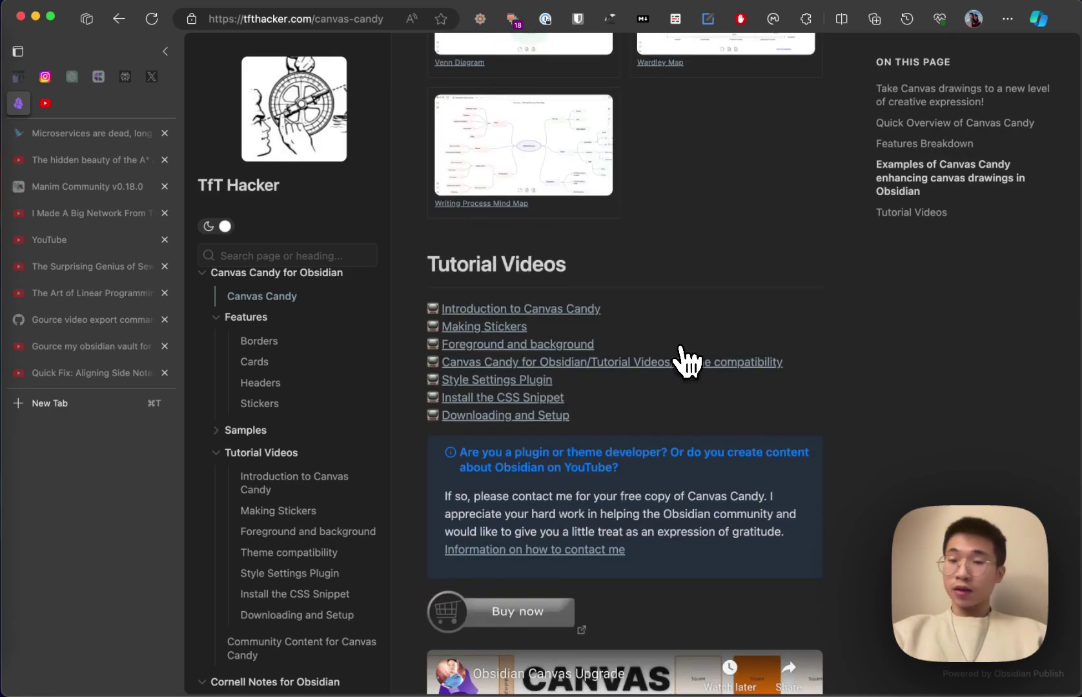
scroll(688, 361, "down", 1)
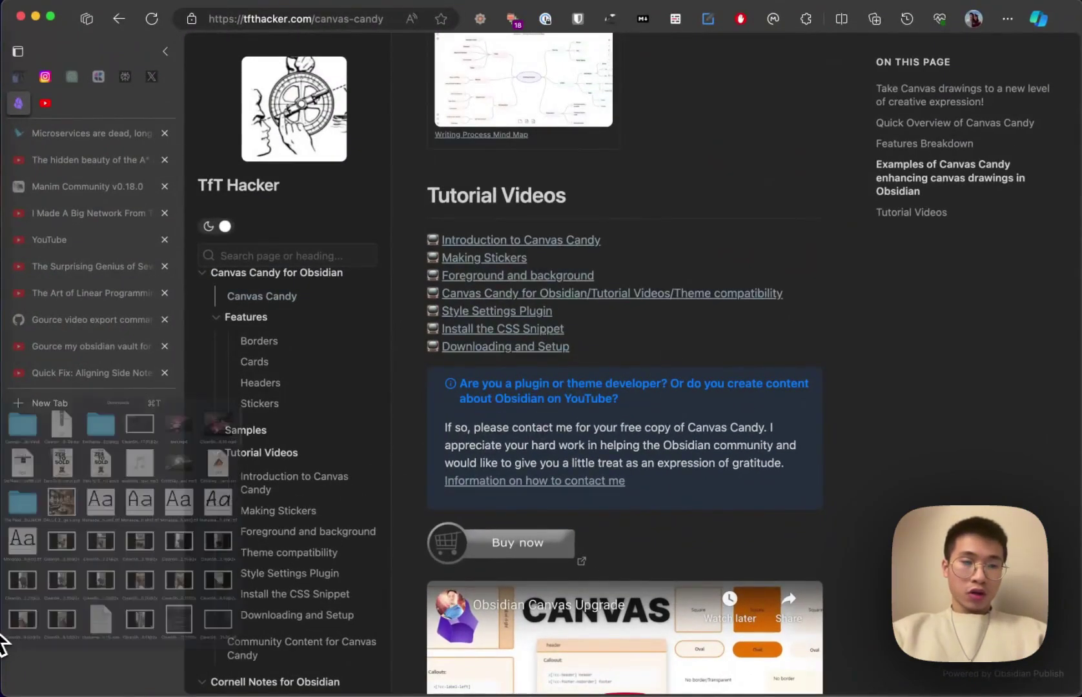
Step: After glancing at Downloads, use Raycast's Open Vault command to select Canvas-Candy-Vault
left_click(7, 629)
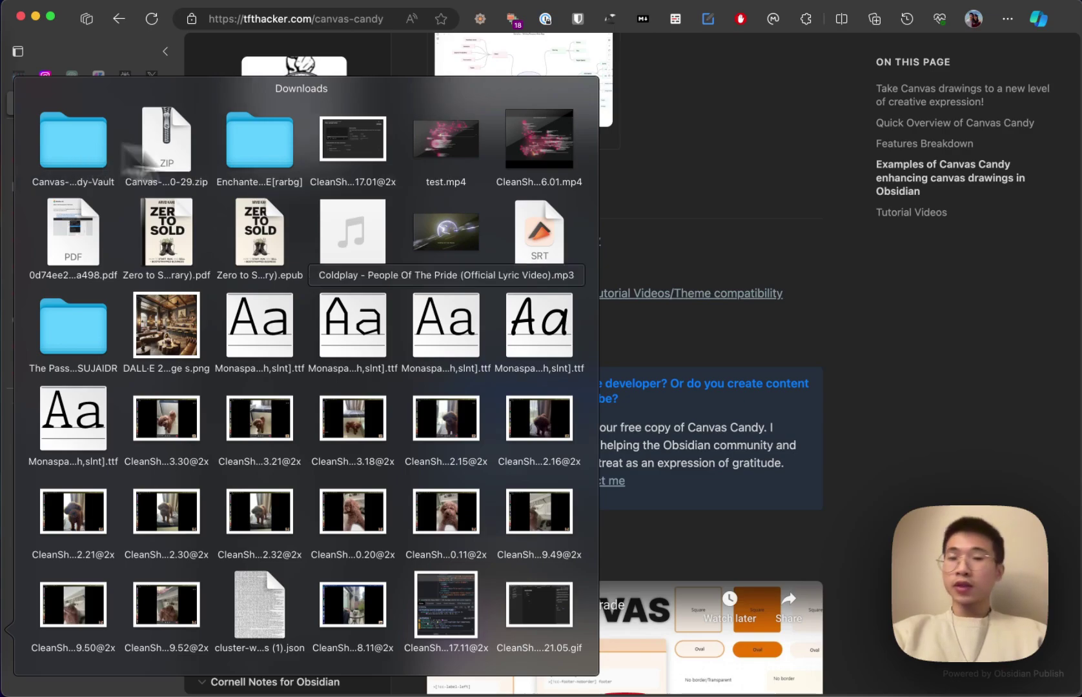
left_click(652, 224)
key("alt+space")
type("open")
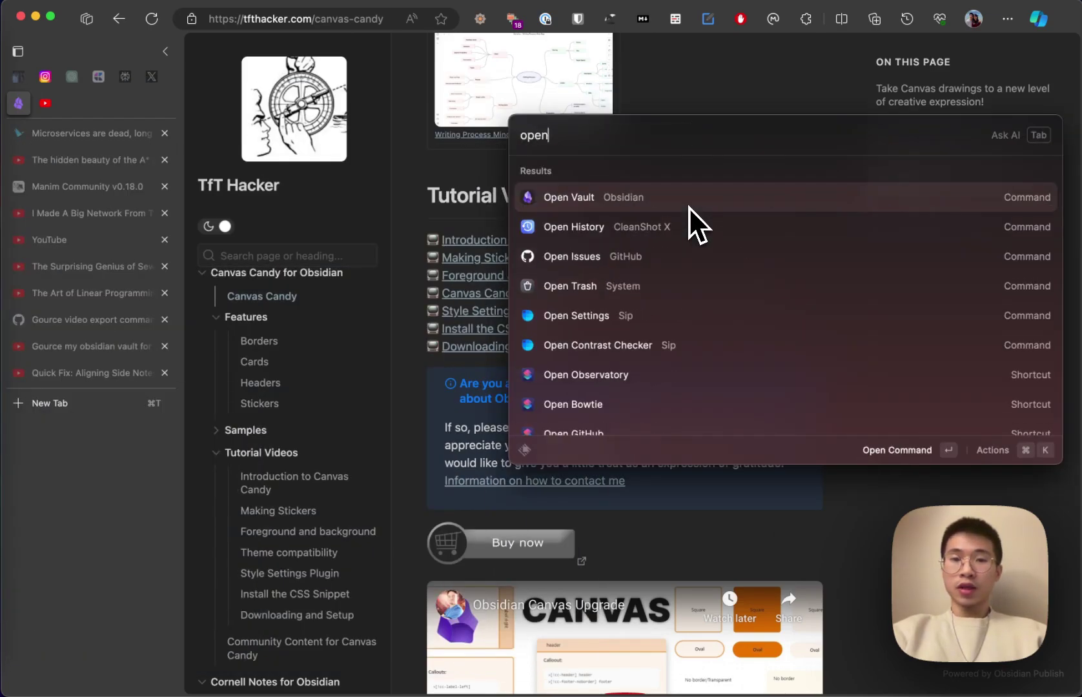
key("Return")
key("Down")
key("Down")
Step: Open the vault and pan around the 00 START HERE welcome canvas
key("Return")
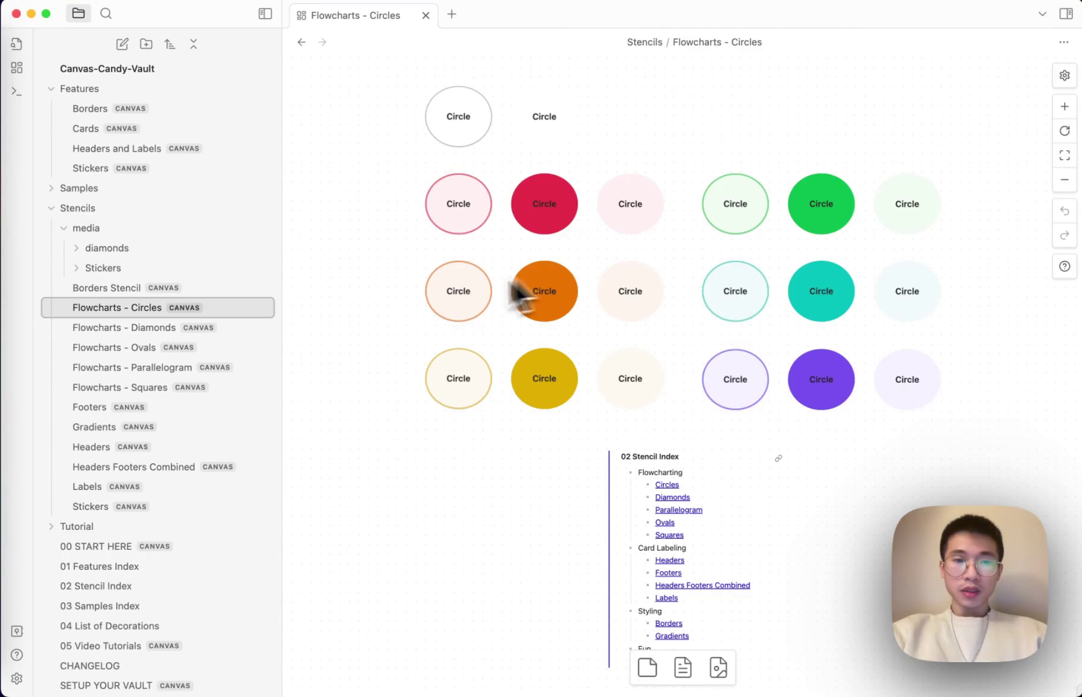
scroll(194, 438, "down", 2)
left_click(107, 519)
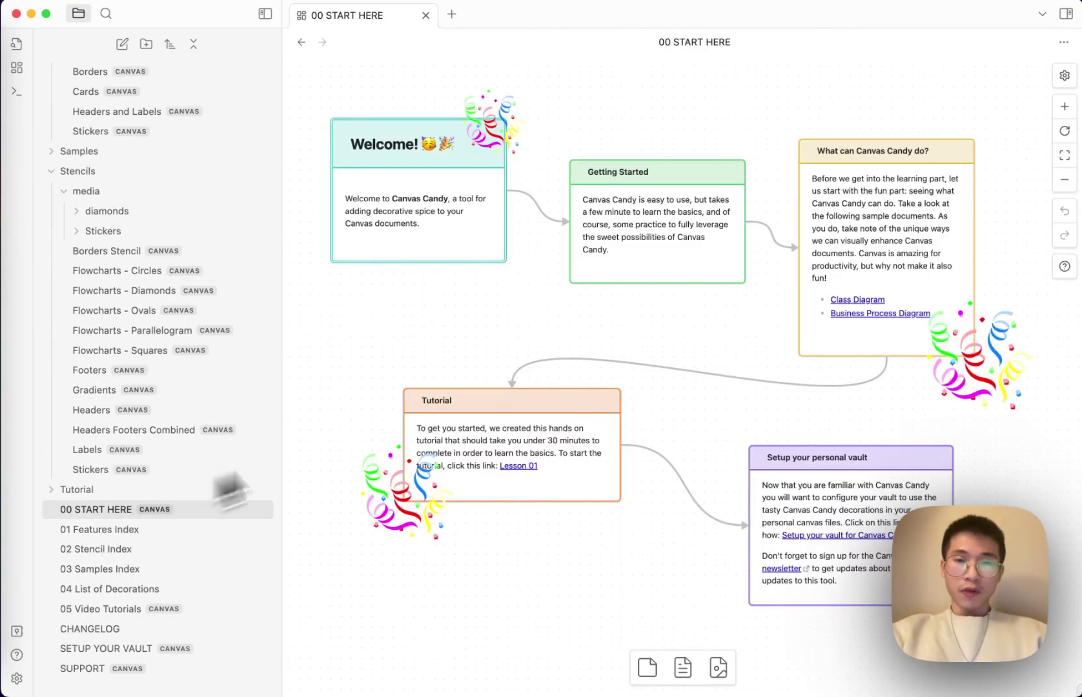
scroll(450, 330, "down", 2)
scroll(448, 330, "down", 2)
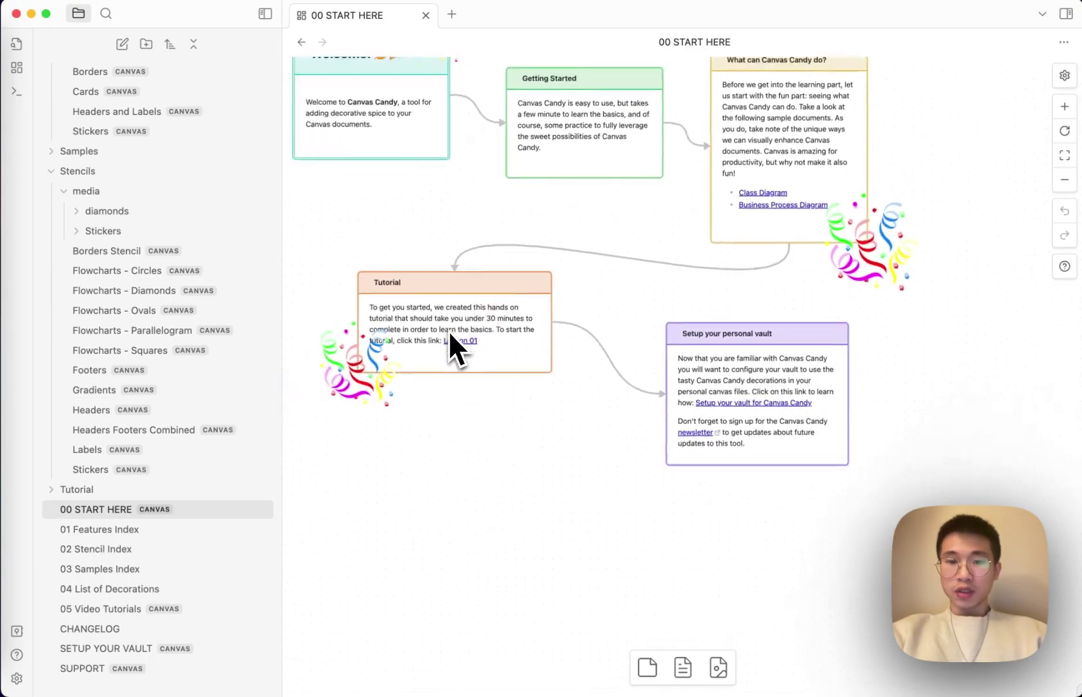
scroll(448, 330, "up", 2)
scroll(450, 334, "right", 3)
scroll(450, 334, "down", 1)
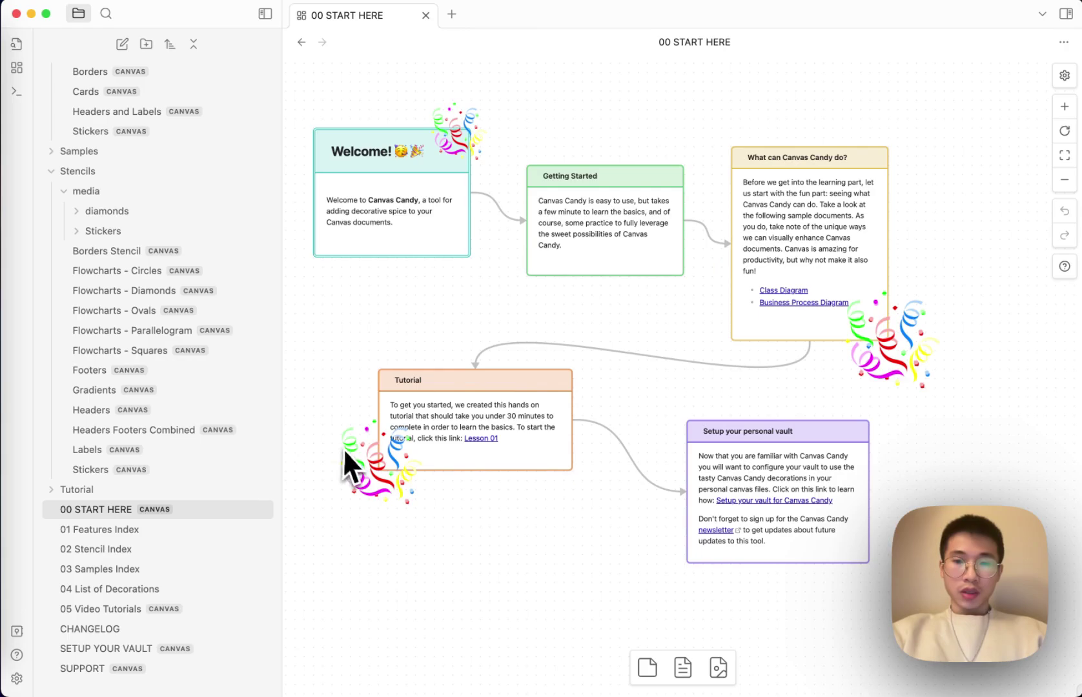
Step: Return to Flowcharts - Circles and collapse the Stencils and Features folders
left_click(155, 294)
left_click(142, 270)
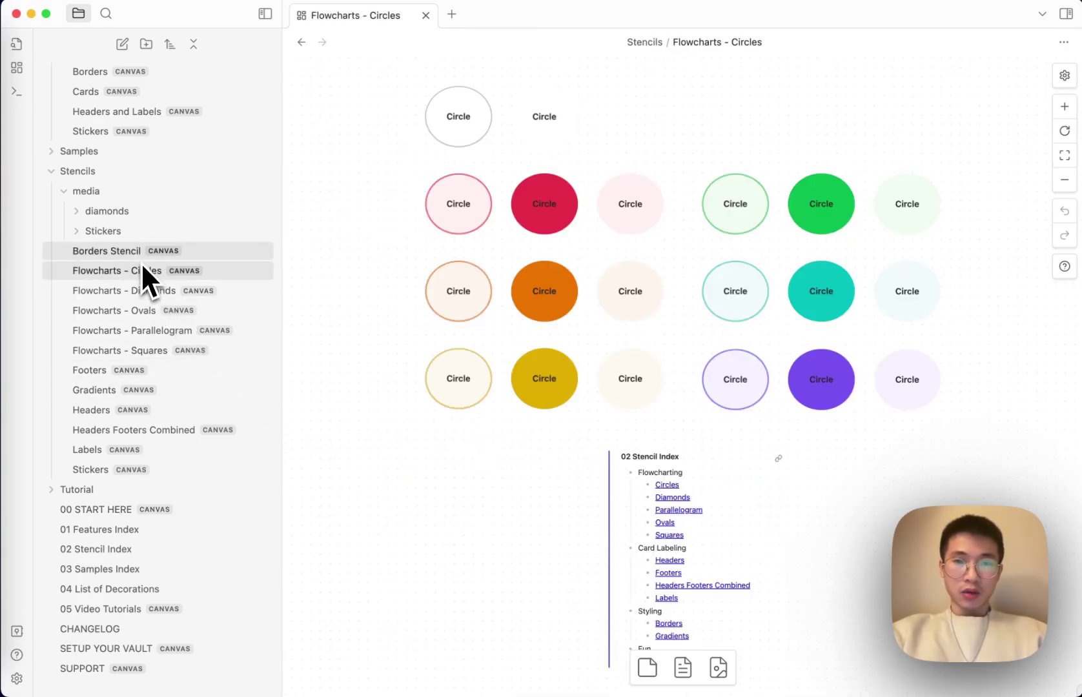
scroll(139, 257, "up", 1)
left_click(76, 208)
left_click(64, 89)
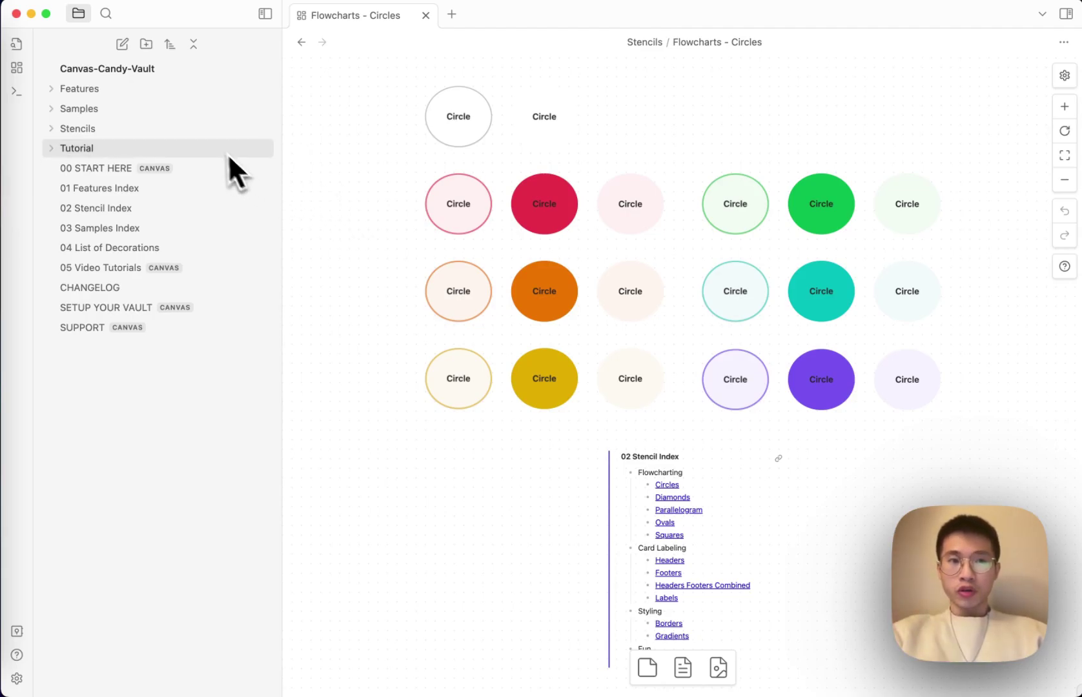
Step: Expand Features, view the Borders, Cards, Headers and Labels, and Stickers canvases, then expand Samples
left_click(147, 89)
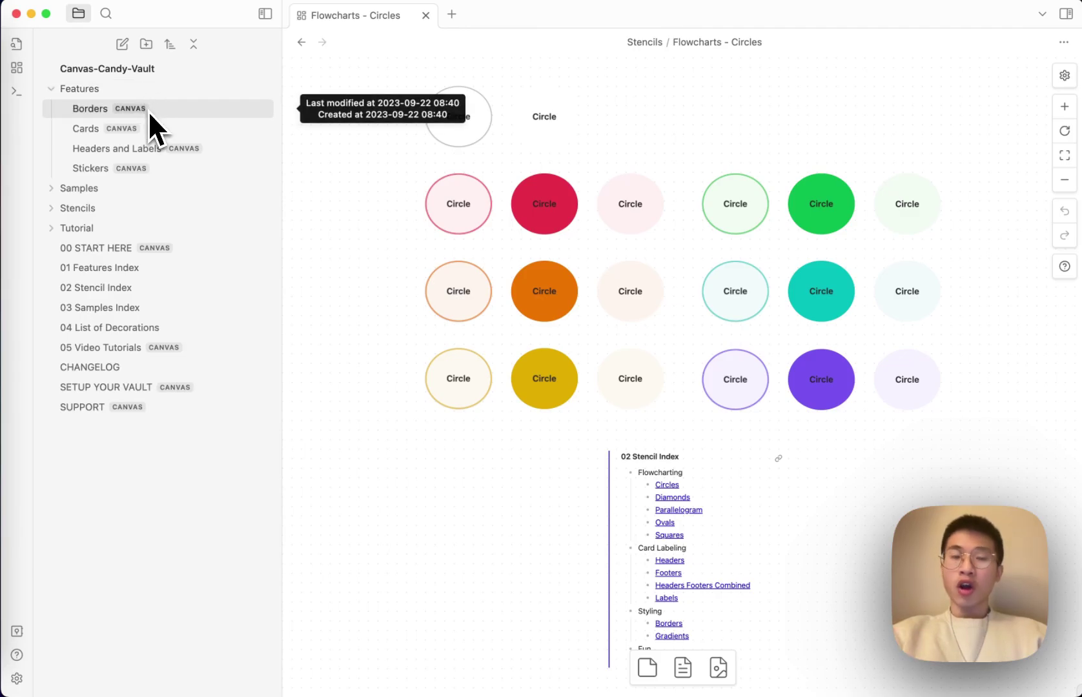
left_click(147, 111)
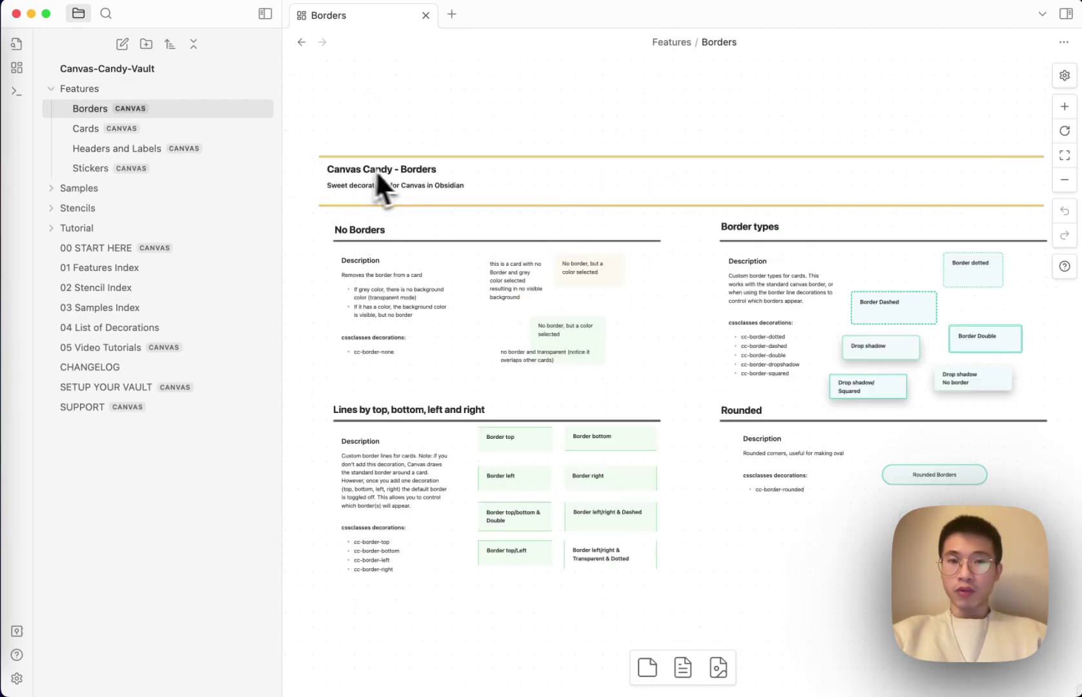
left_click(206, 134)
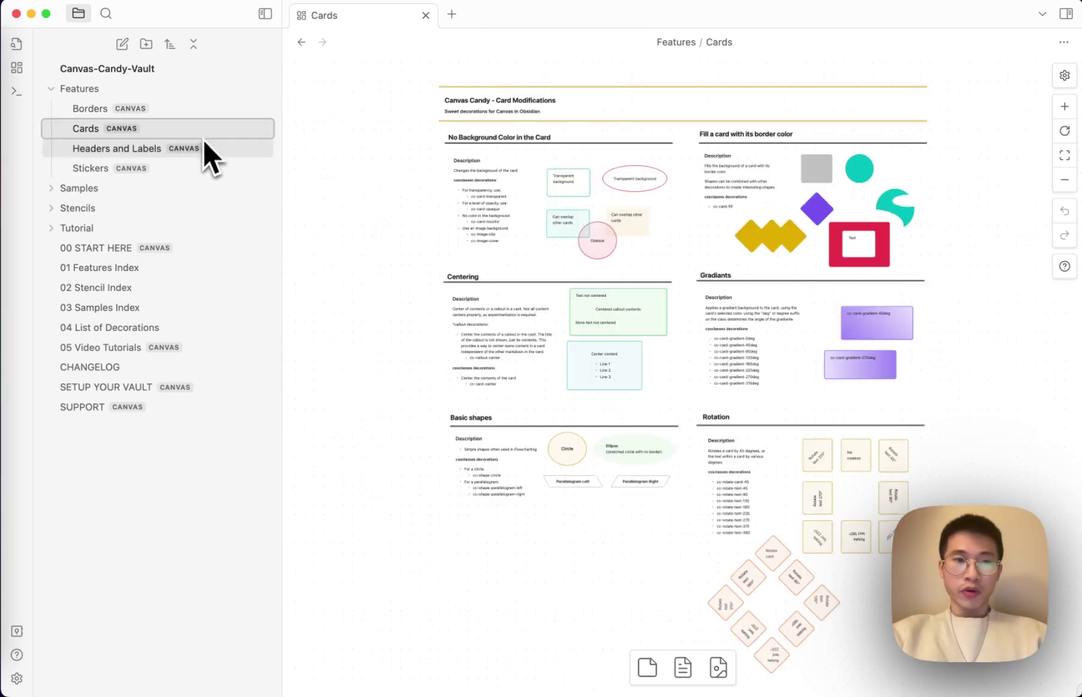
left_click(127, 151)
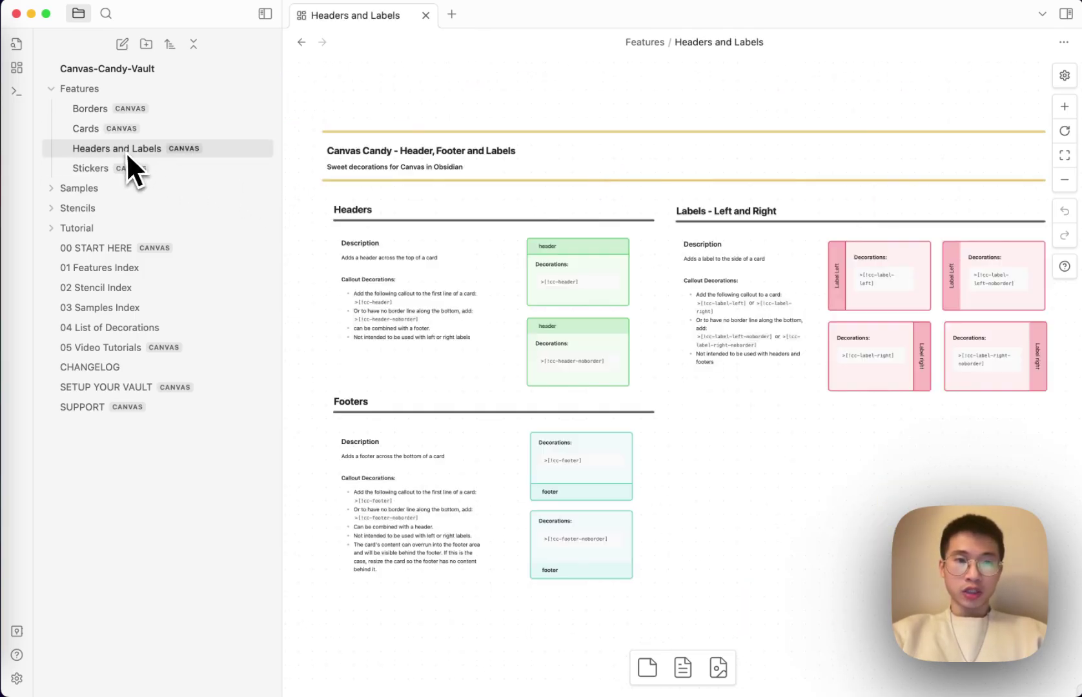
left_click(139, 173)
left_click(104, 194)
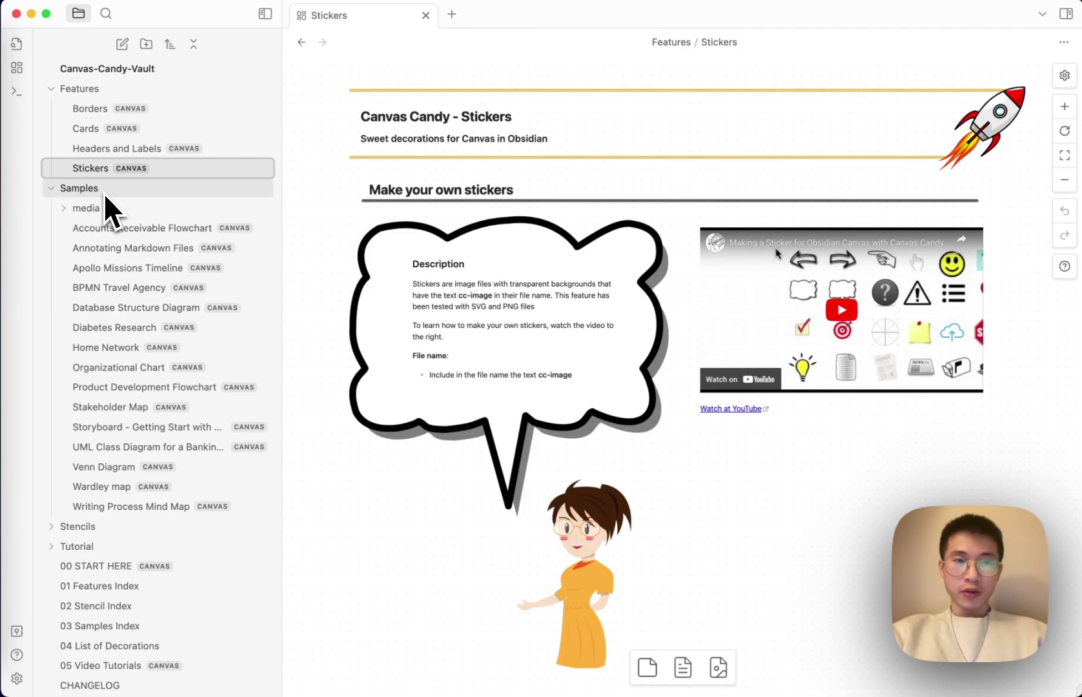
Step: View the Accounts Receivable, Annotating Markdown, Apollo Timeline, BPMN, Database and Home Network samples
left_click(131, 229)
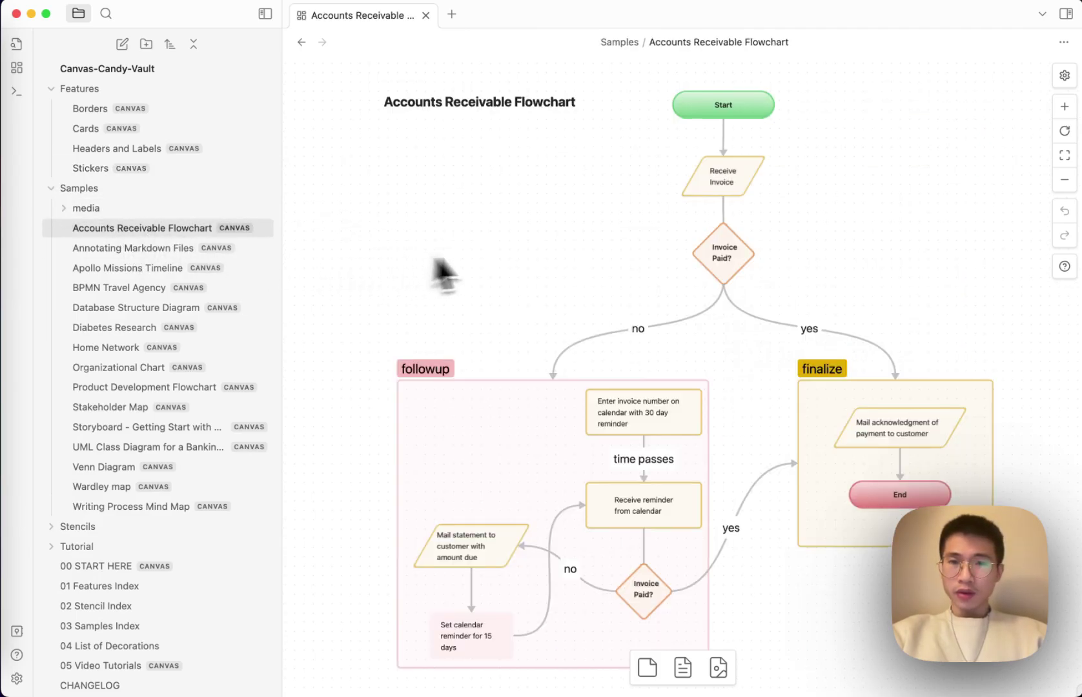
left_click(233, 252)
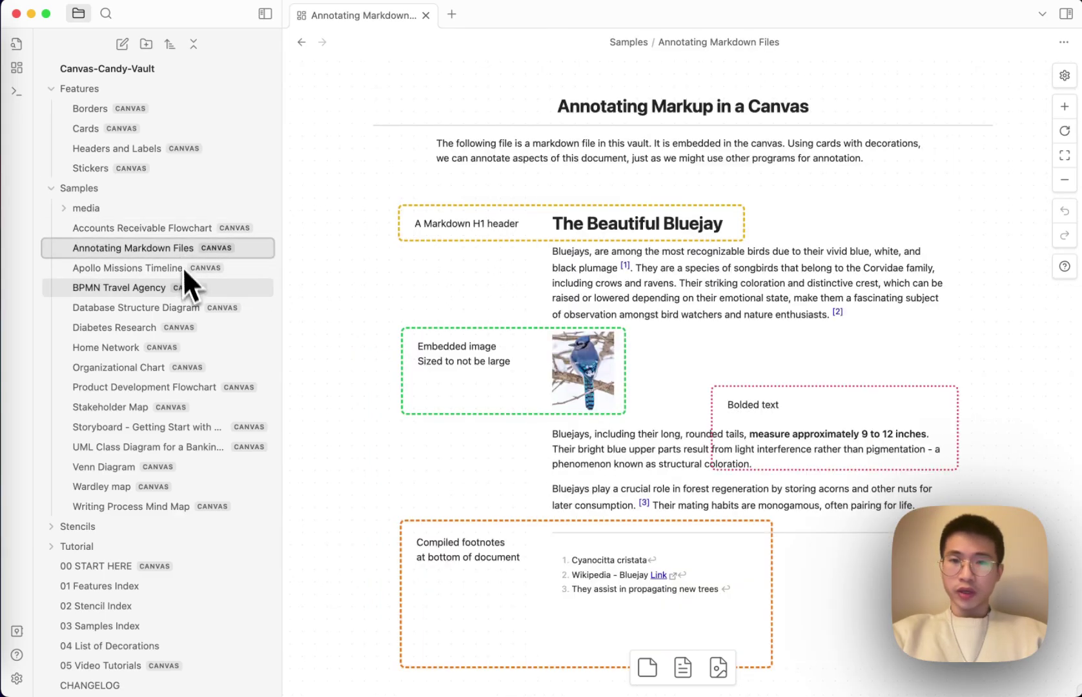
left_click(171, 273)
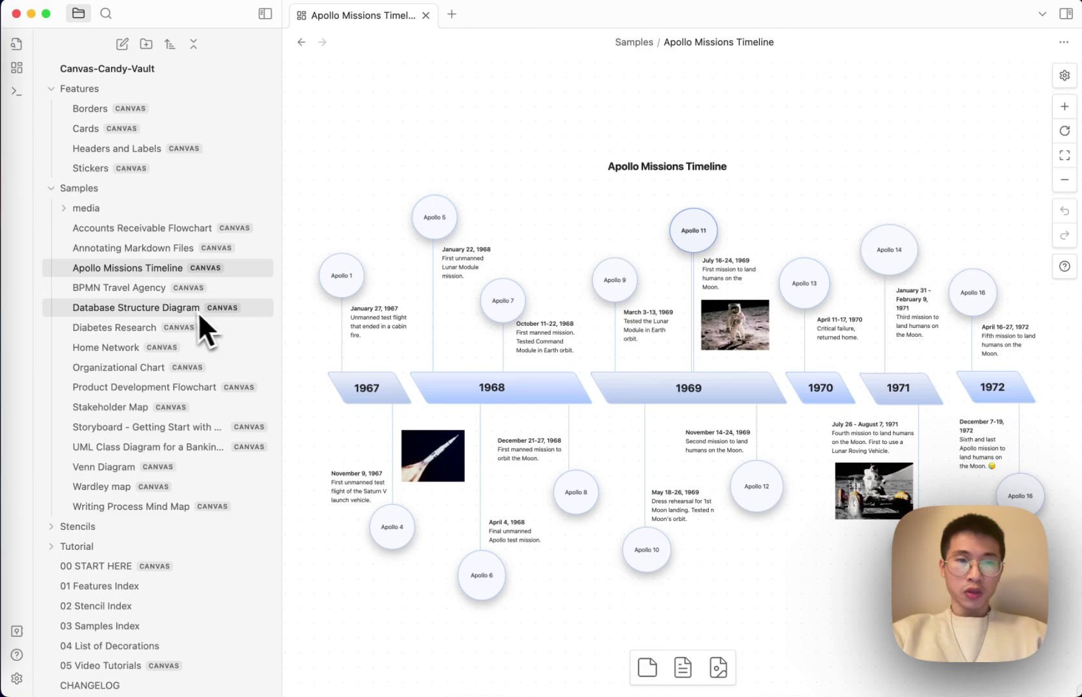
left_click(148, 294)
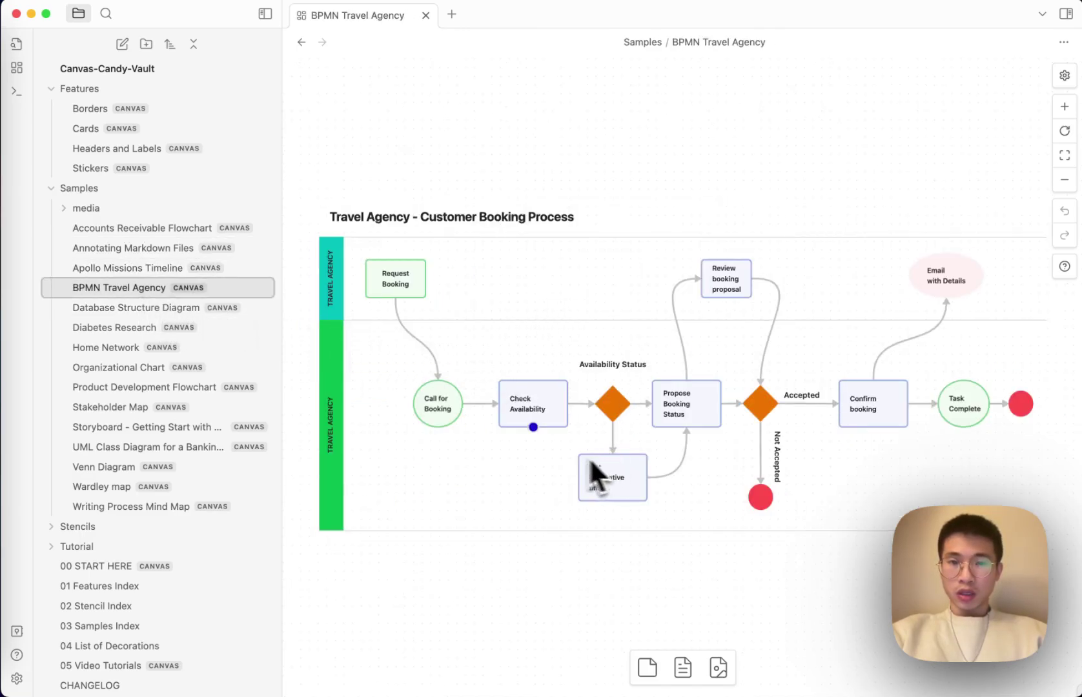
scroll(671, 429, "down", 3)
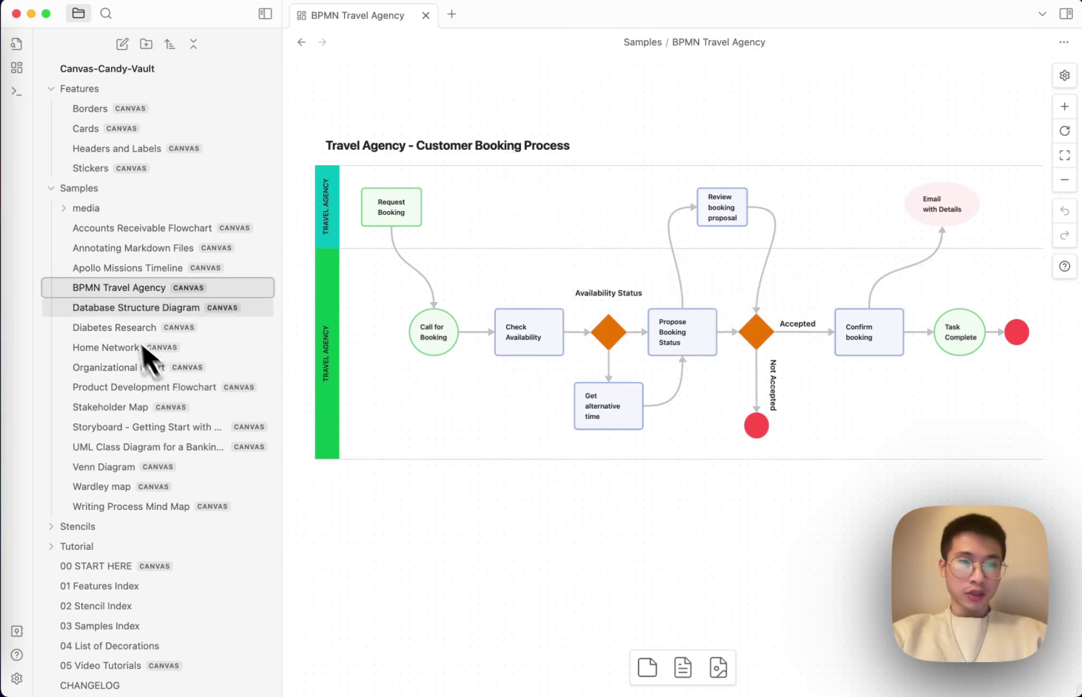
left_click(154, 308)
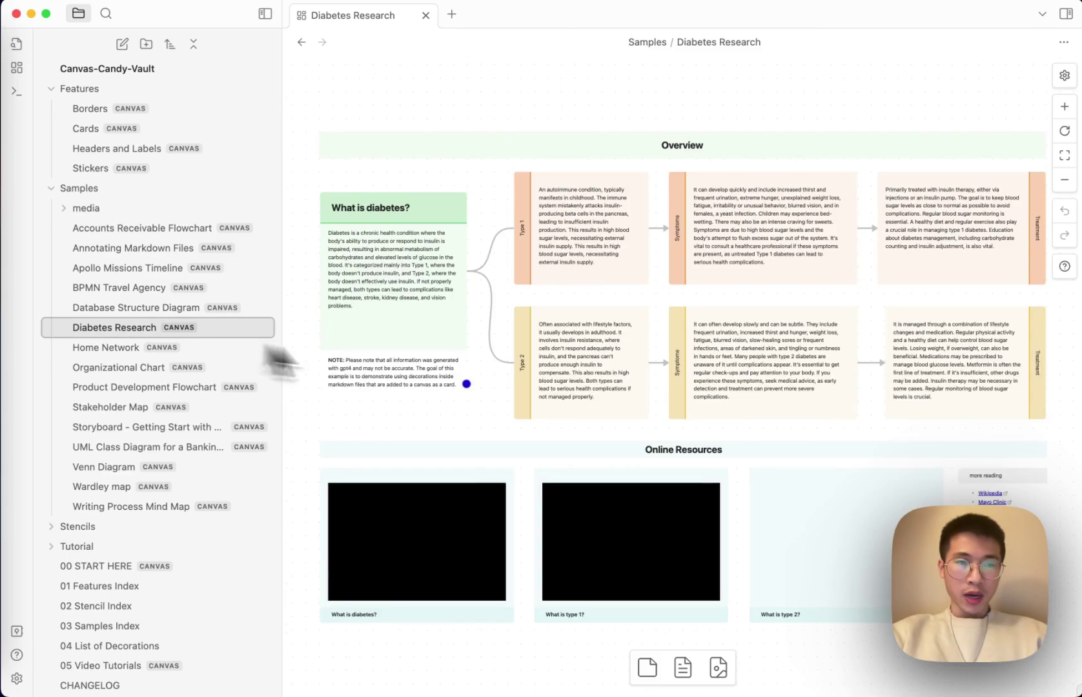
left_click(130, 347)
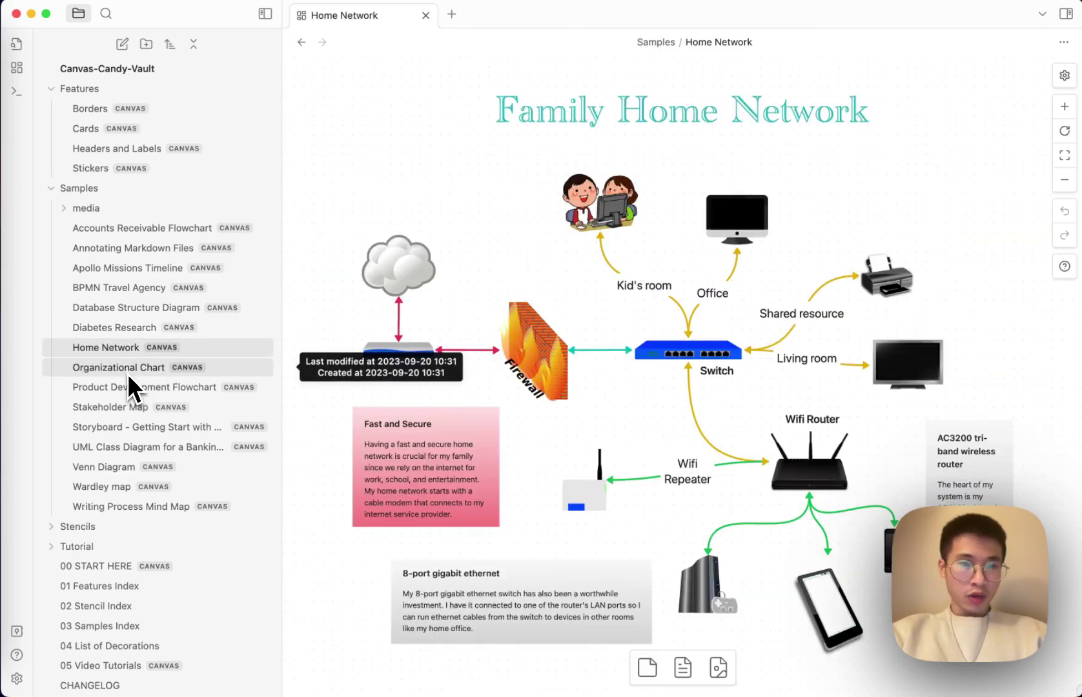
Step: Page through the Organizational Chart to Writing Process Mind Map samples, then expand Stencils
left_click(126, 373)
left_click(133, 395)
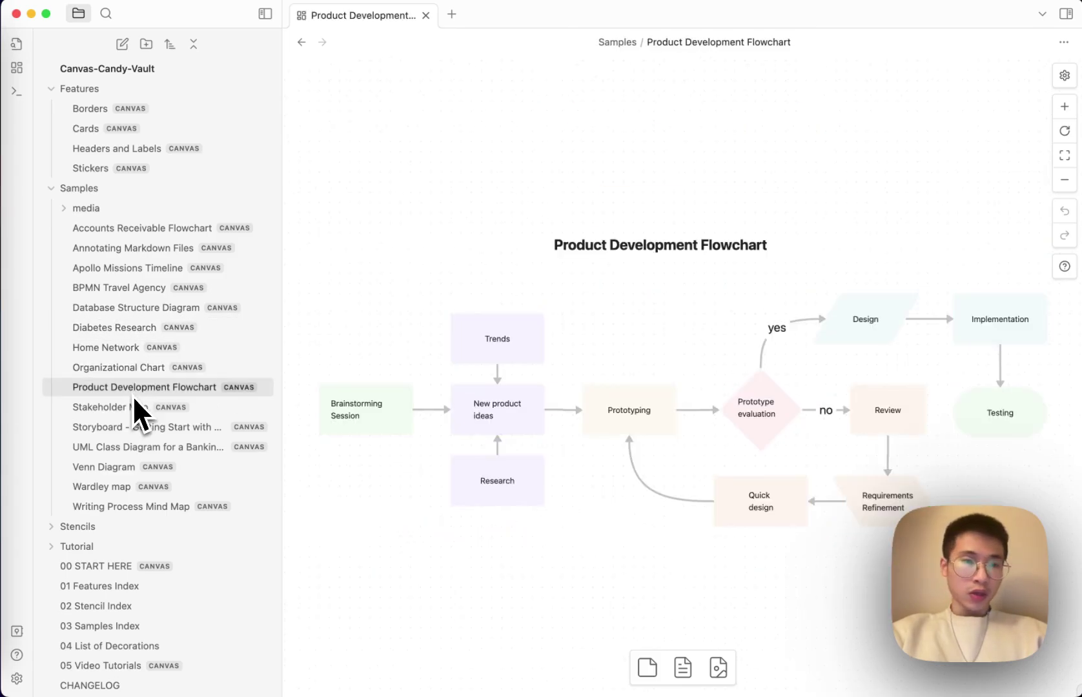
left_click(133, 405)
left_click(122, 430)
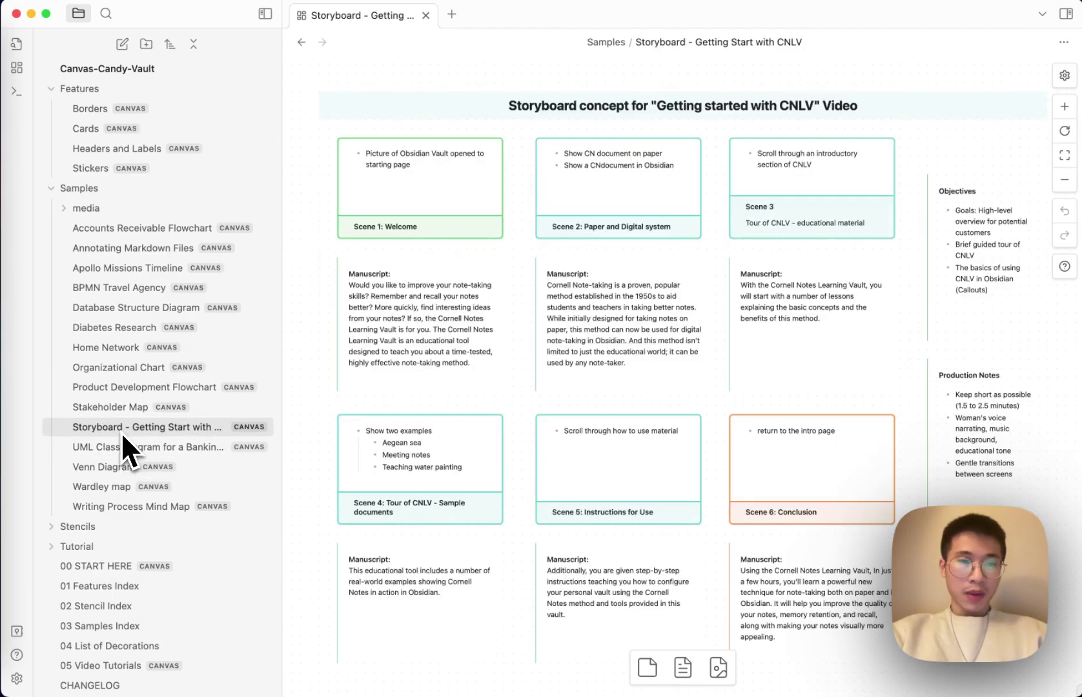
left_click(122, 453)
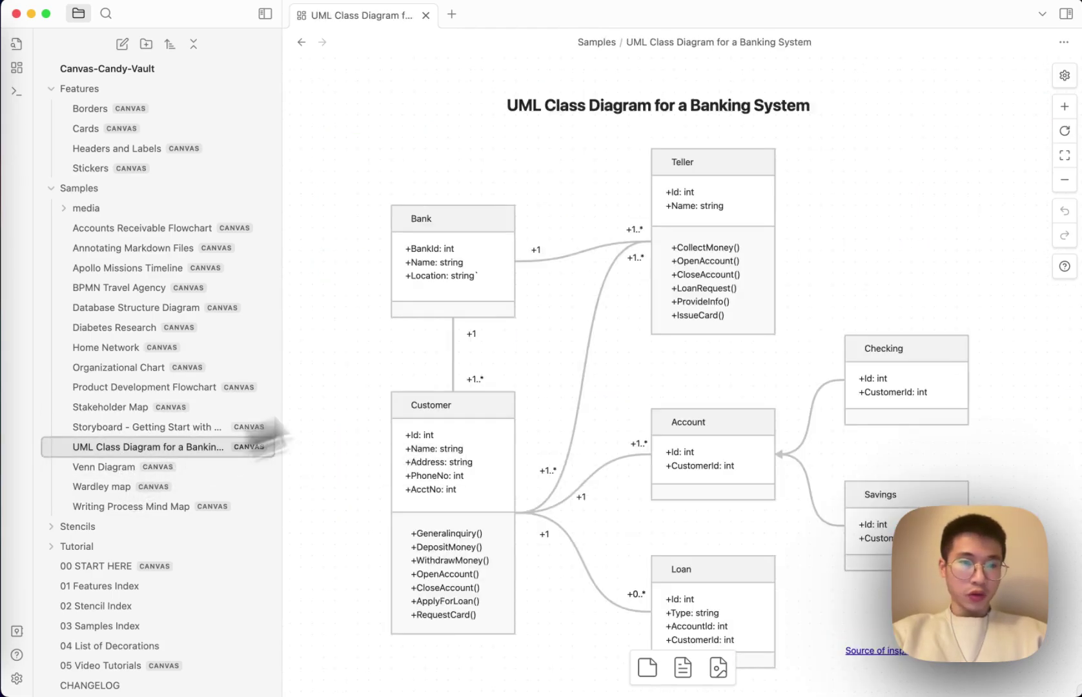
left_click(171, 469)
left_click(126, 488)
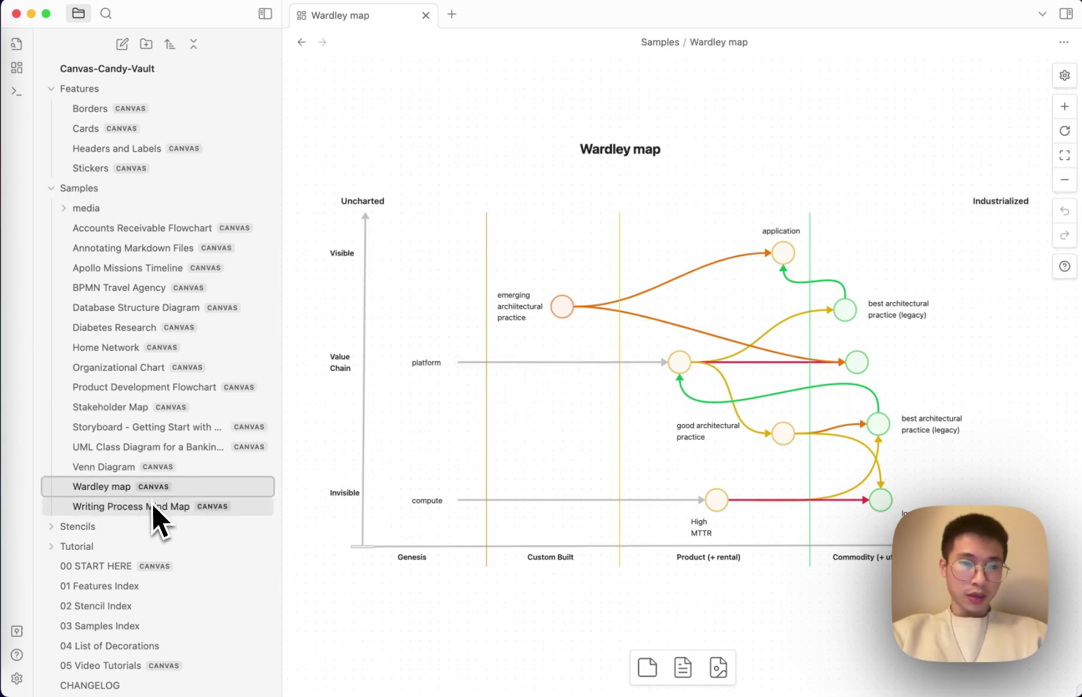
left_click(151, 504)
left_click(122, 528)
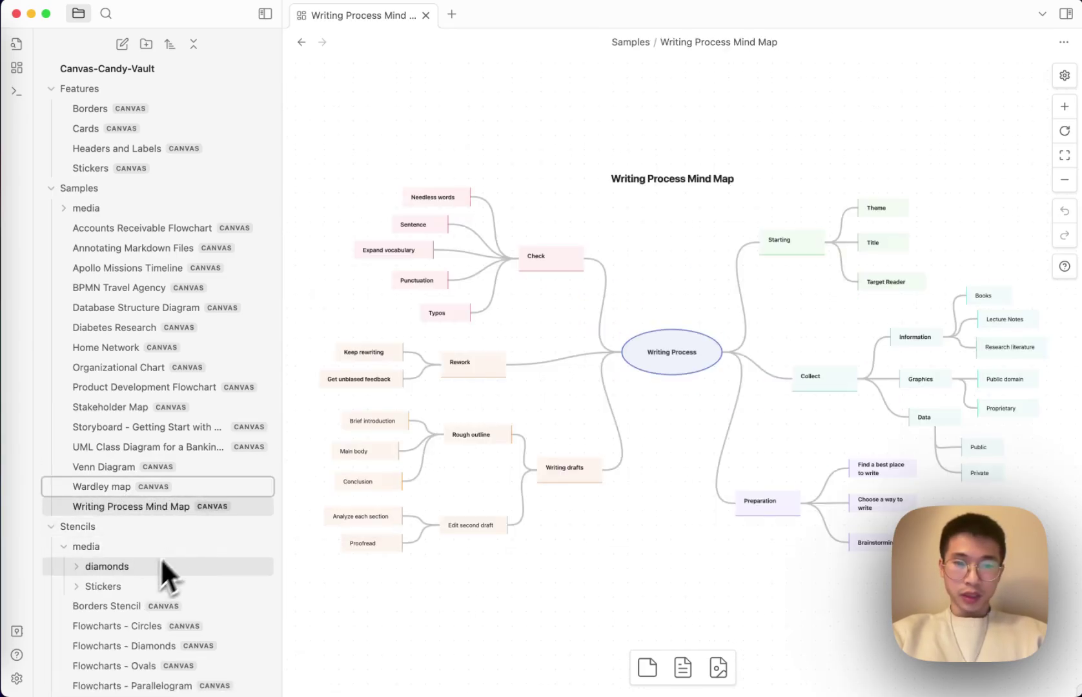
Step: Collapse the media folder and view the Borders, Circles, Ovals and Parallelogram stencils
scroll(160, 557, "down", 5)
left_click(117, 386)
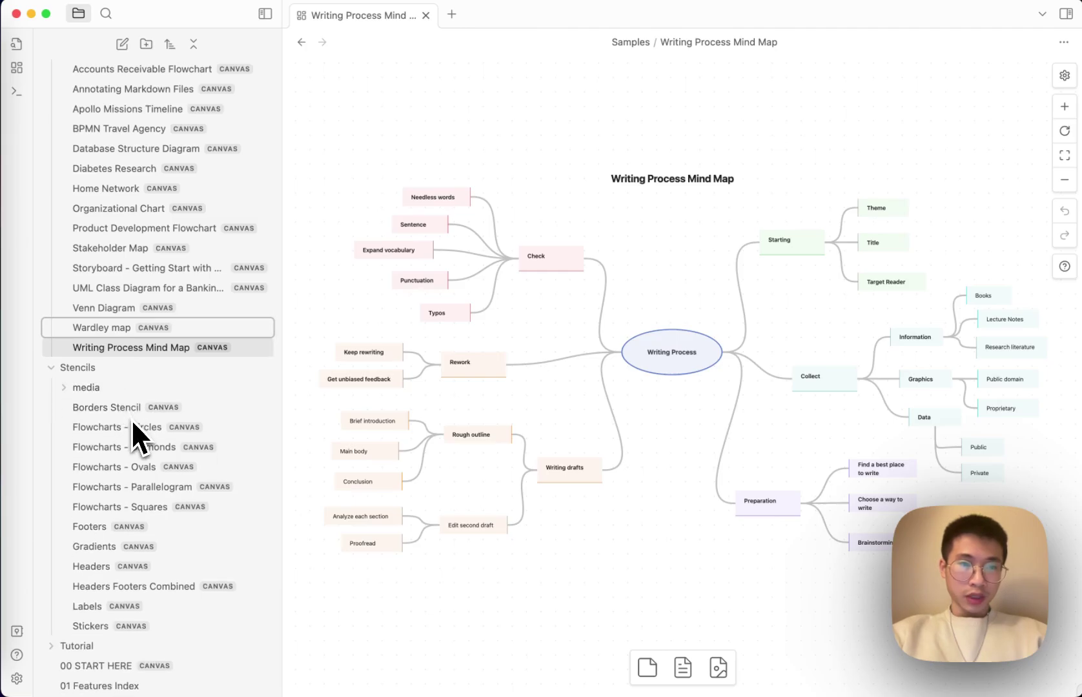
scroll(156, 451, "down", 1)
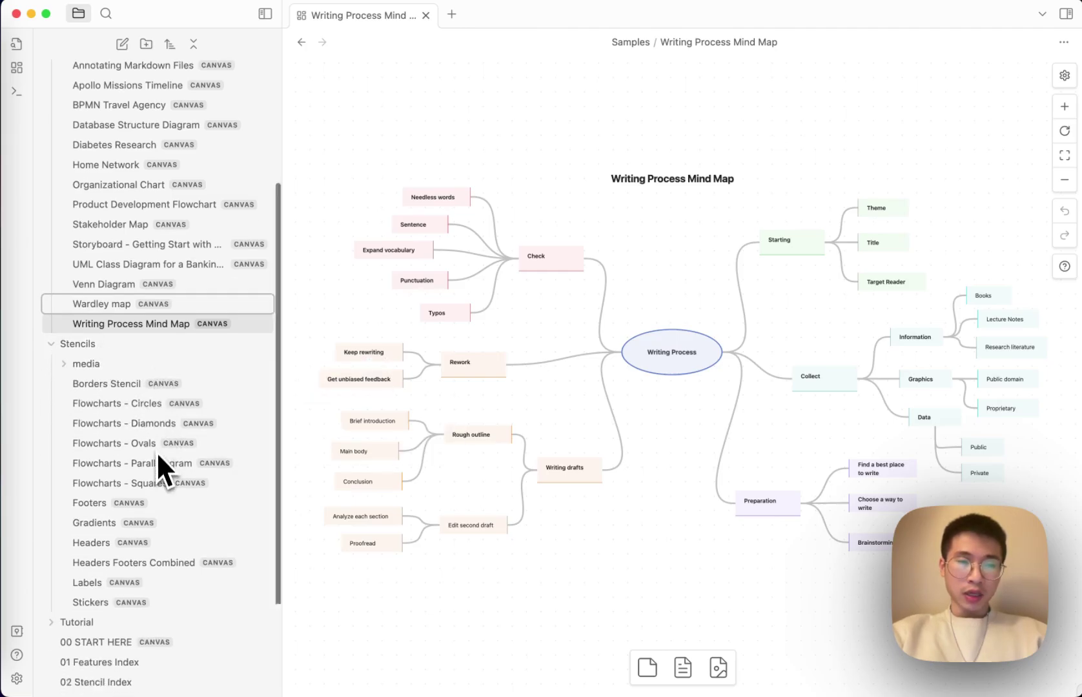
scroll(156, 451, "down", 2)
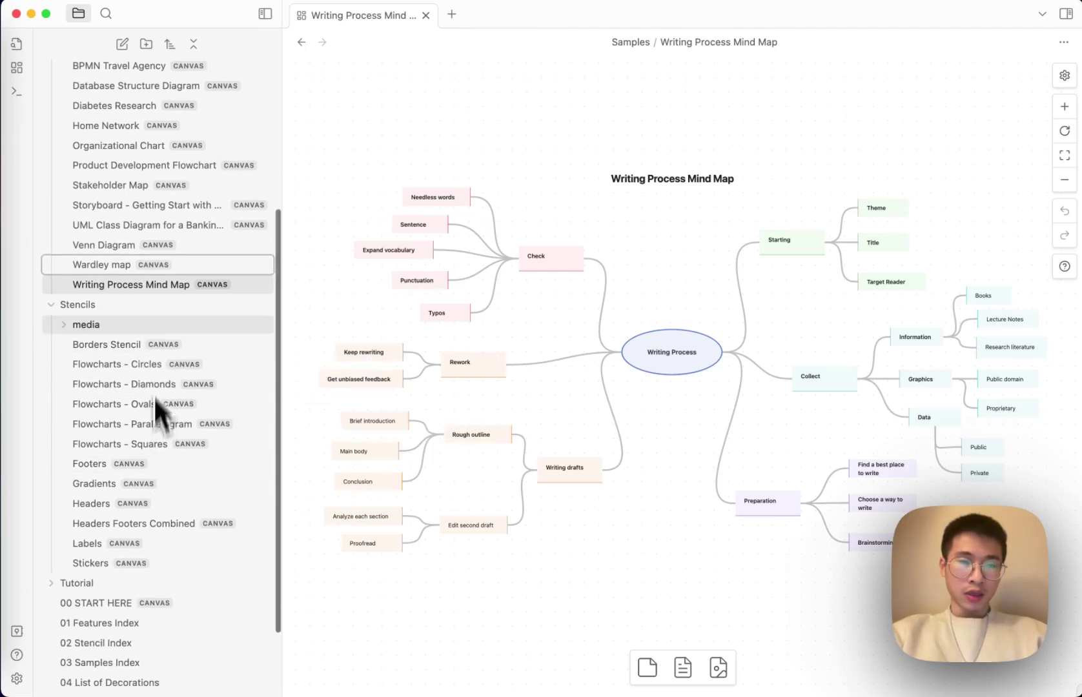
left_click(150, 344)
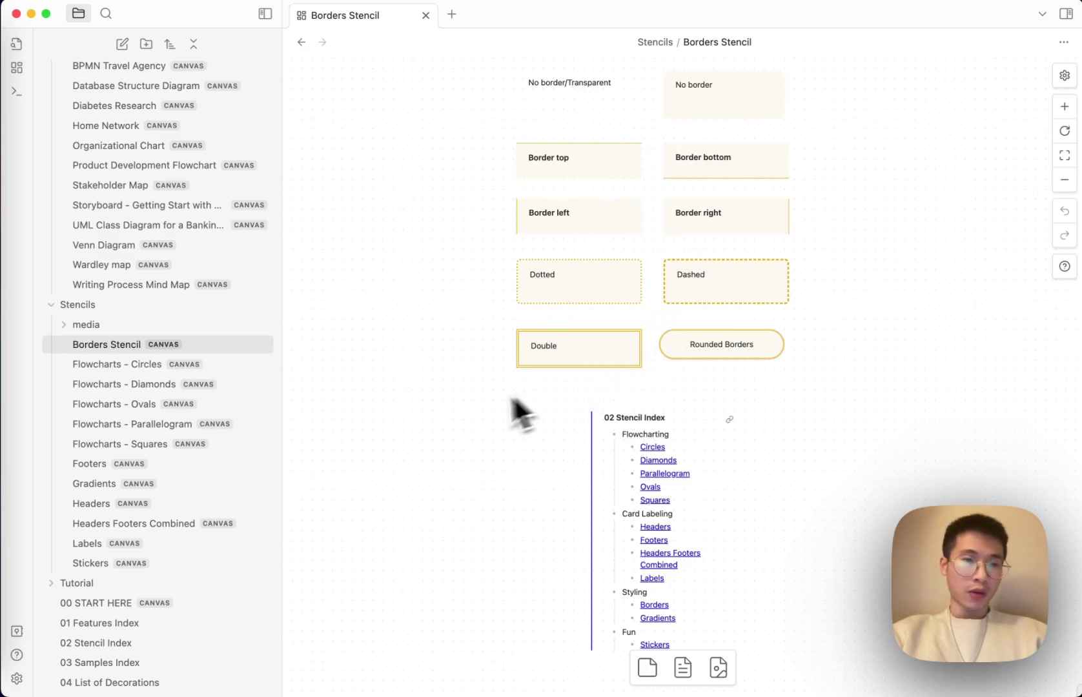
left_click(186, 365)
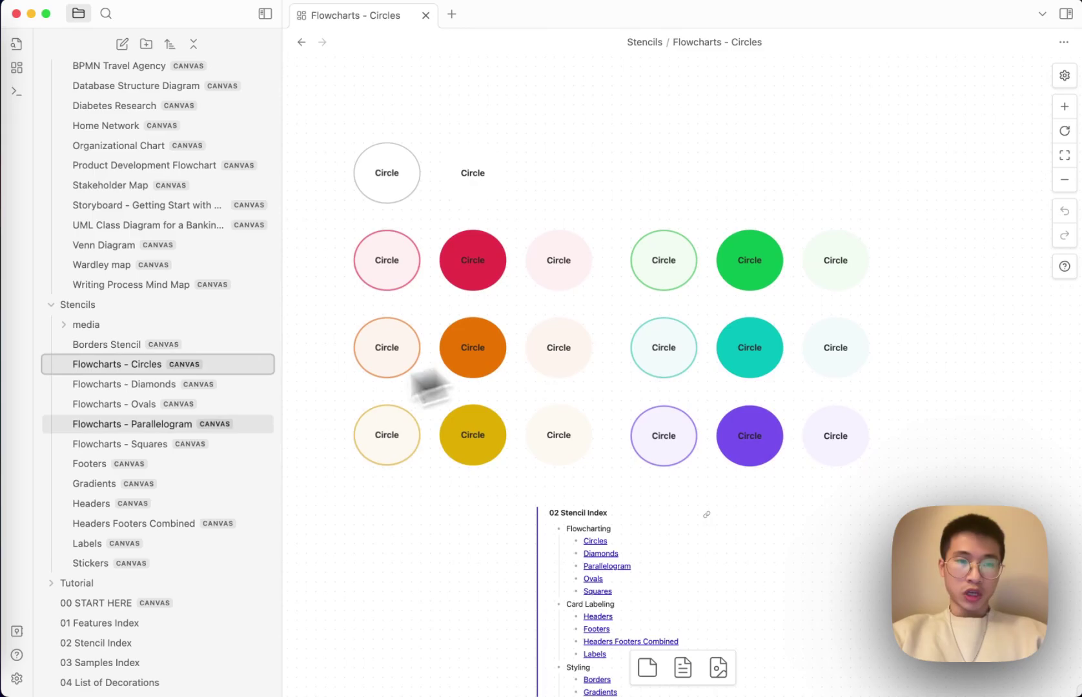
left_click(132, 407)
left_click(131, 426)
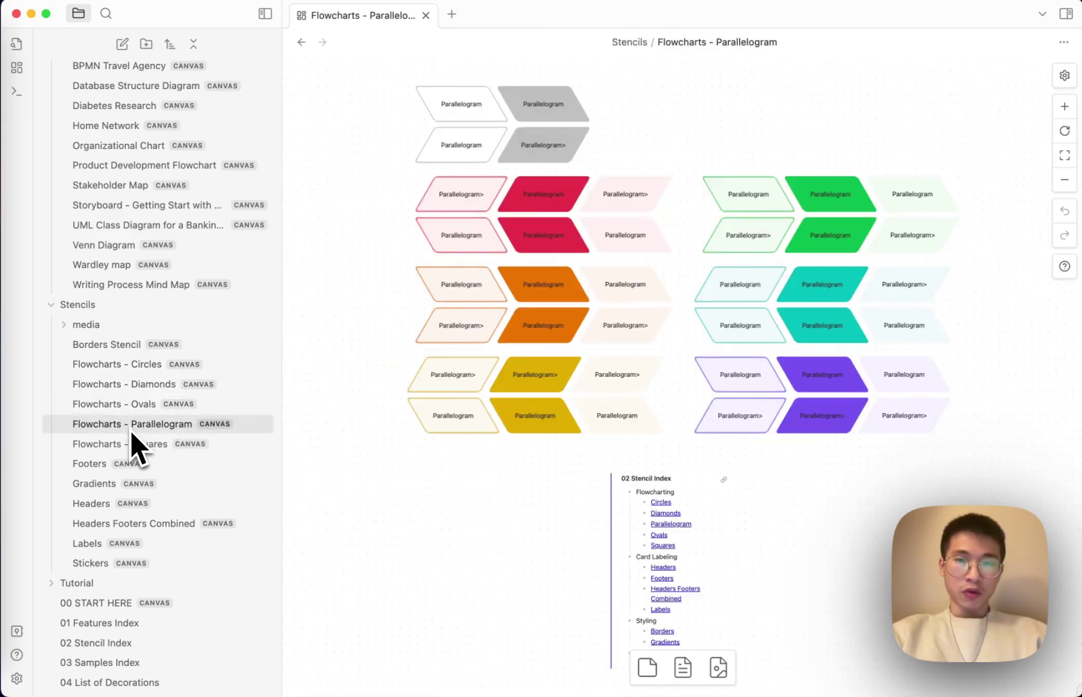
Step: View the Squares through Stickers stencils, then expand Tutorial and open Lesson 01 - Getting Started
left_click(131, 445)
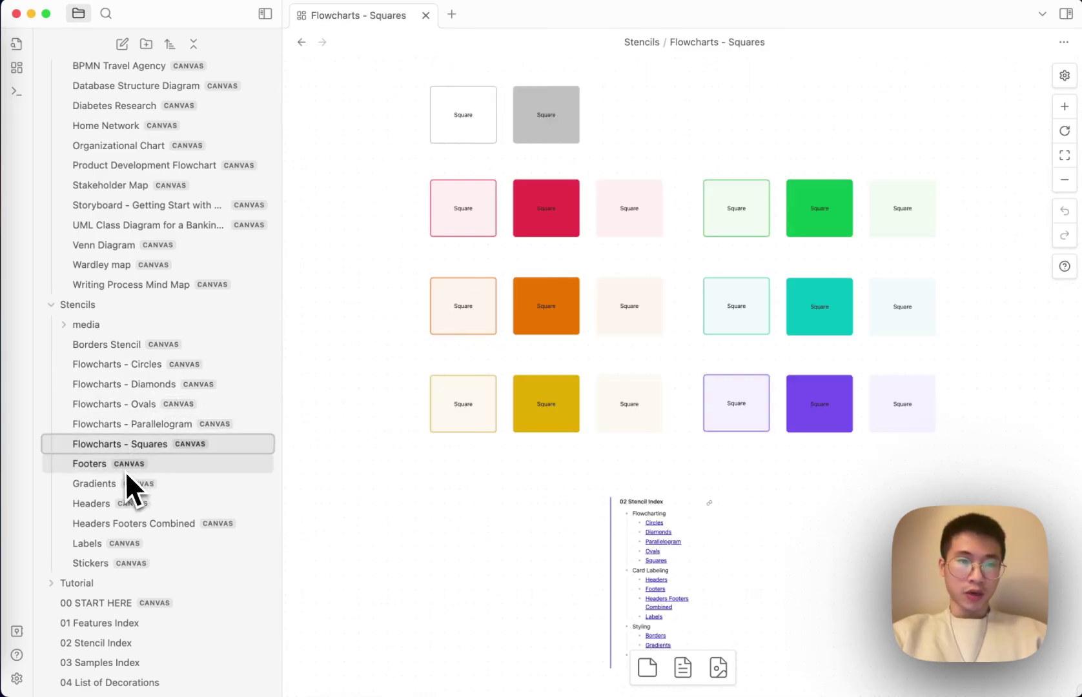
left_click(127, 466)
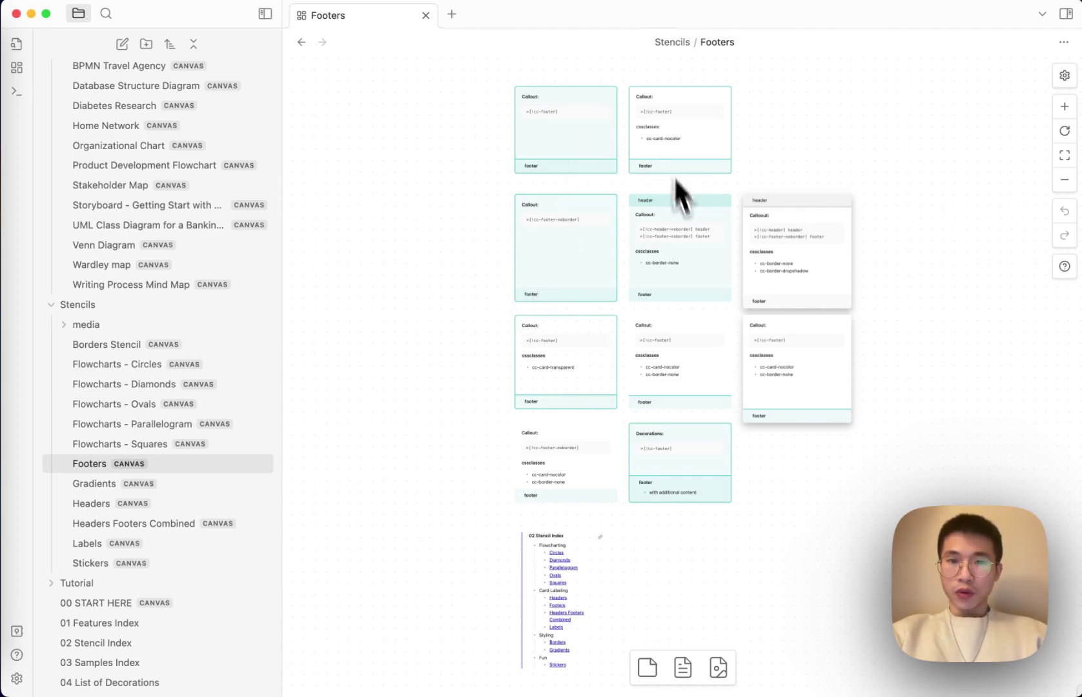
left_click(133, 485)
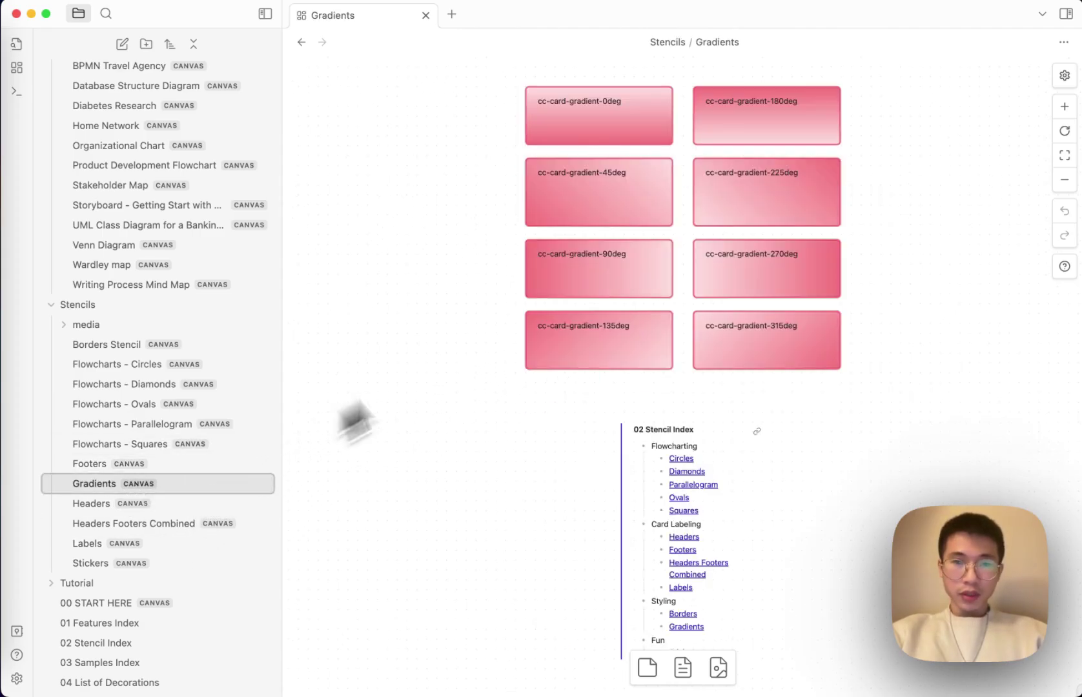
left_click(204, 502)
left_click(213, 524)
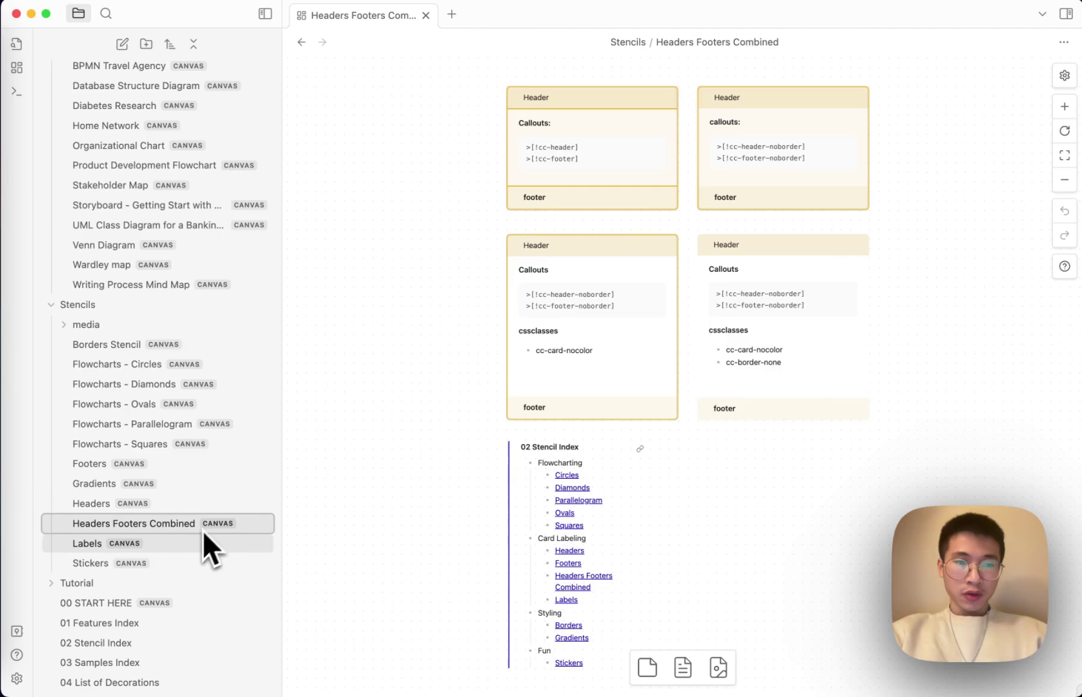
left_click(180, 545)
left_click(175, 563)
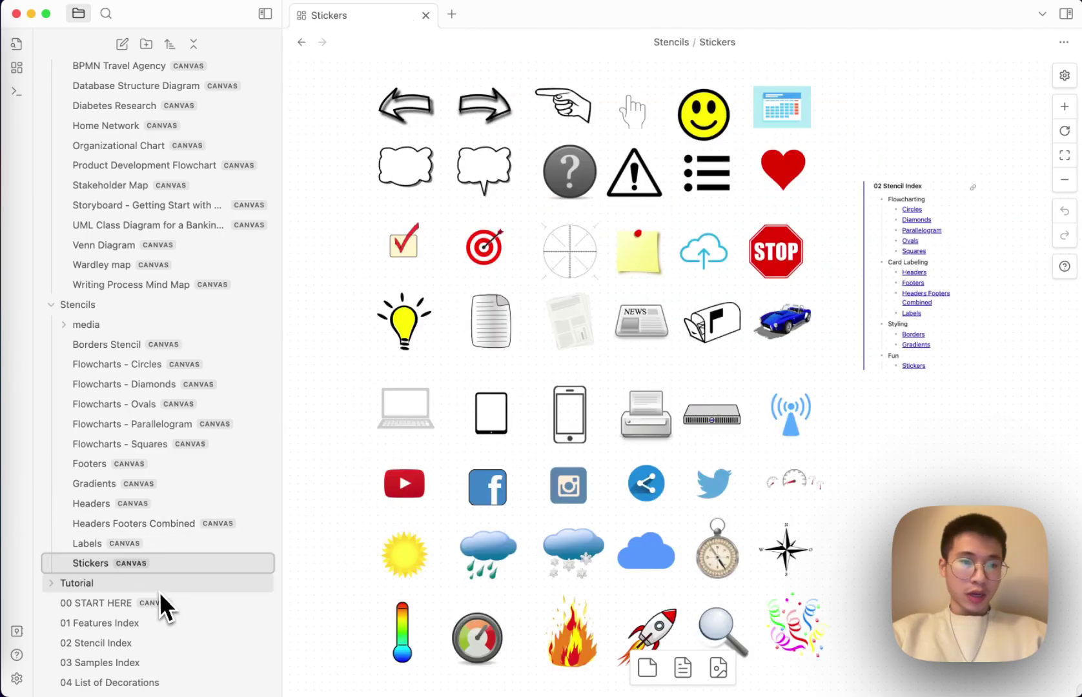
left_click(158, 588)
scroll(158, 594, "down", 5)
left_click(134, 390)
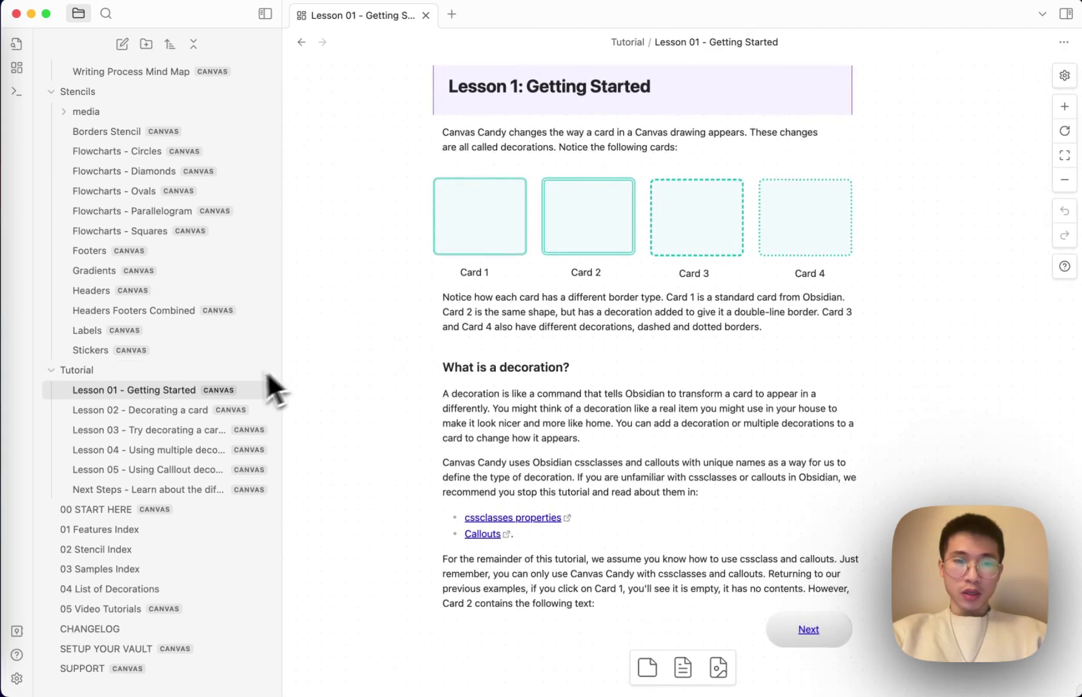
Step: Open Lessons 02 to 05 and Next Steps, finishing on the 00 START HERE canvas
left_click(173, 410)
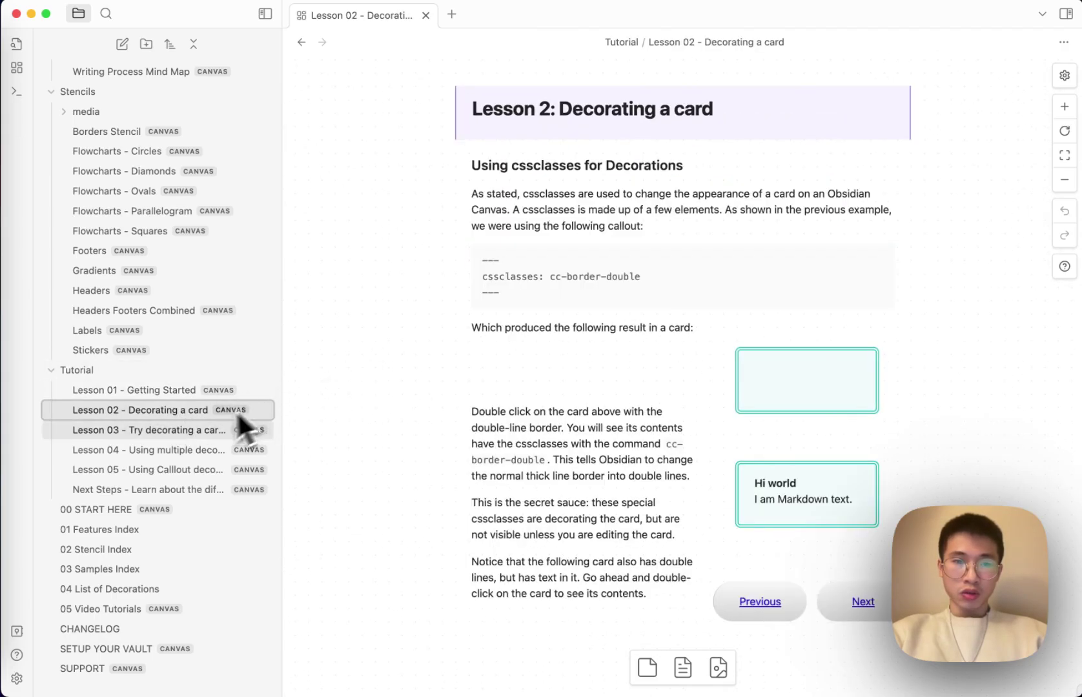
left_click(200, 432)
left_click(169, 454)
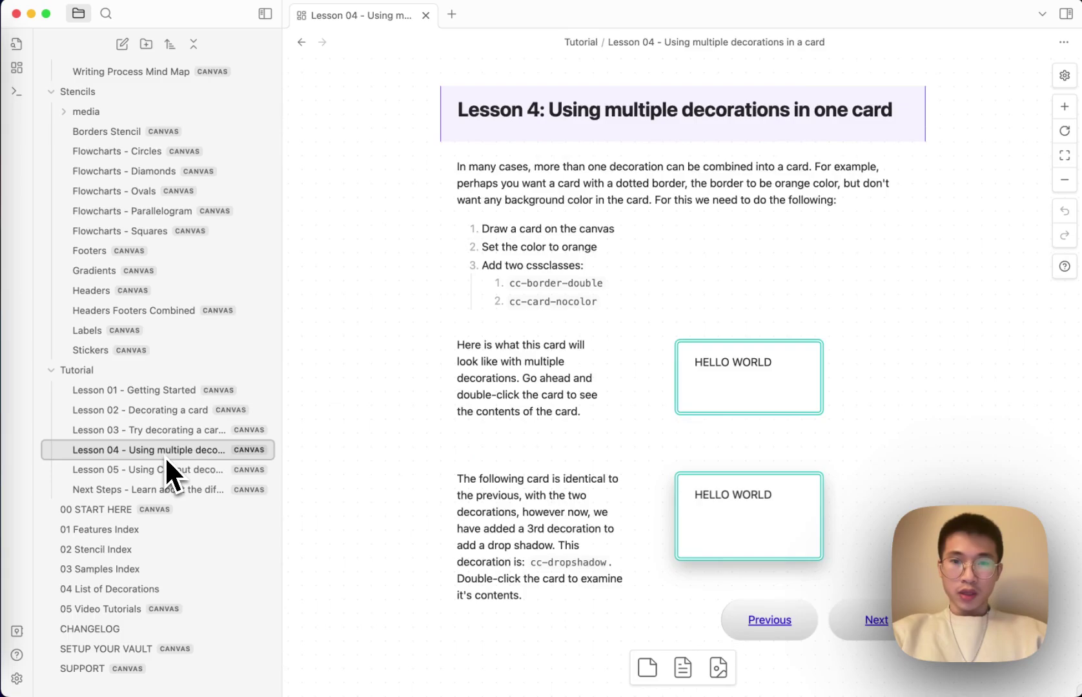
left_click(213, 469)
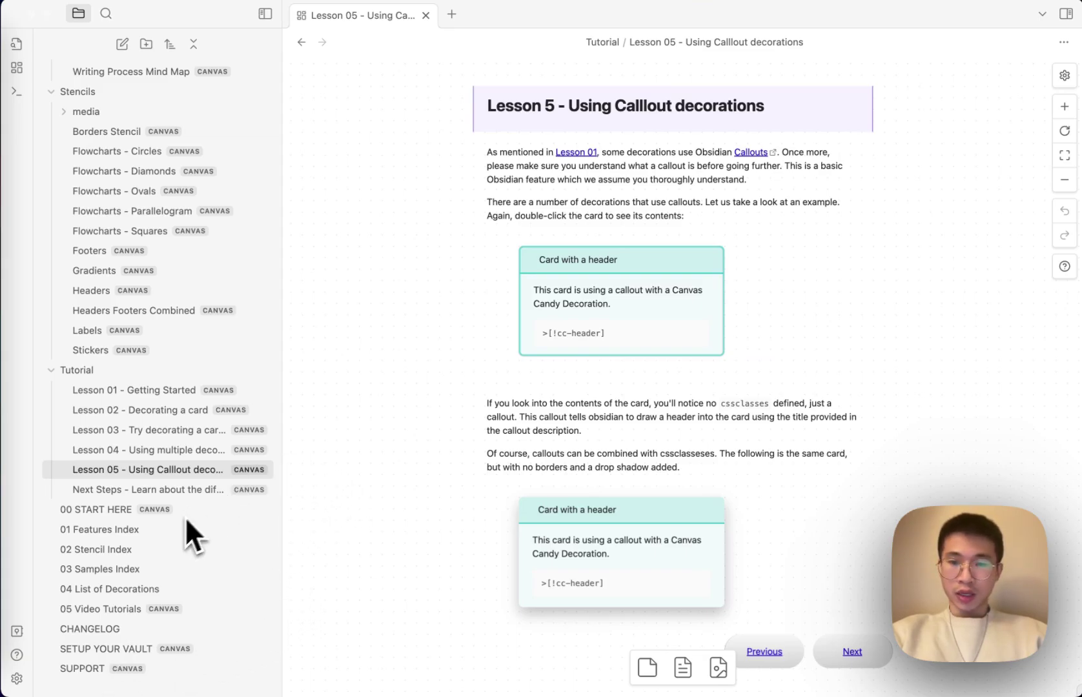
left_click(188, 489)
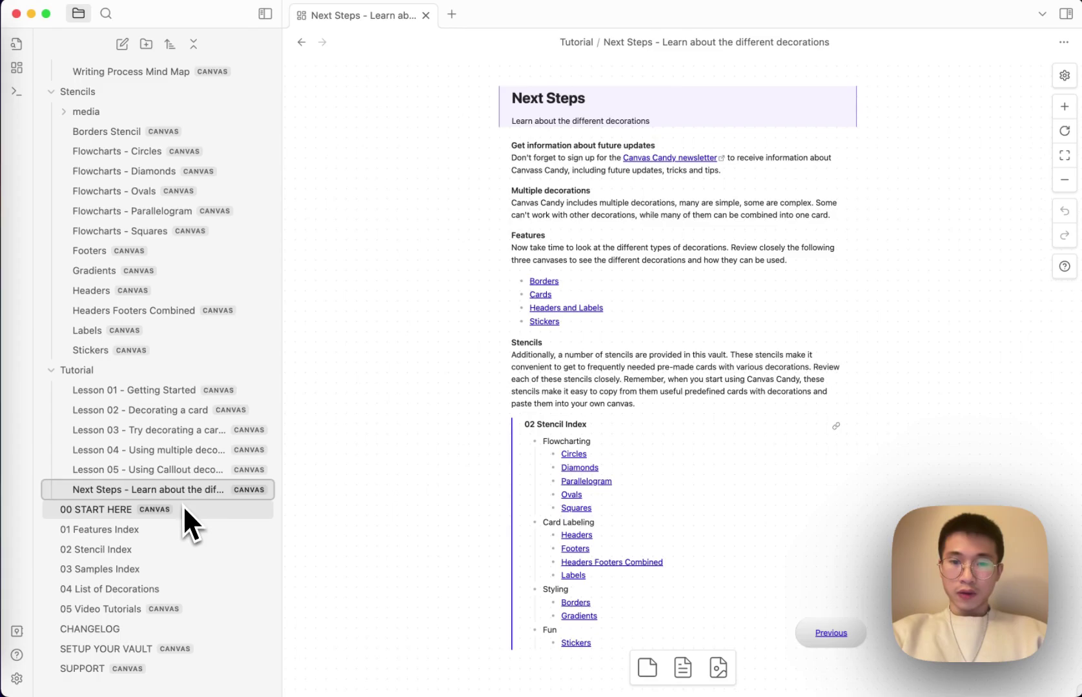
left_click(182, 512)
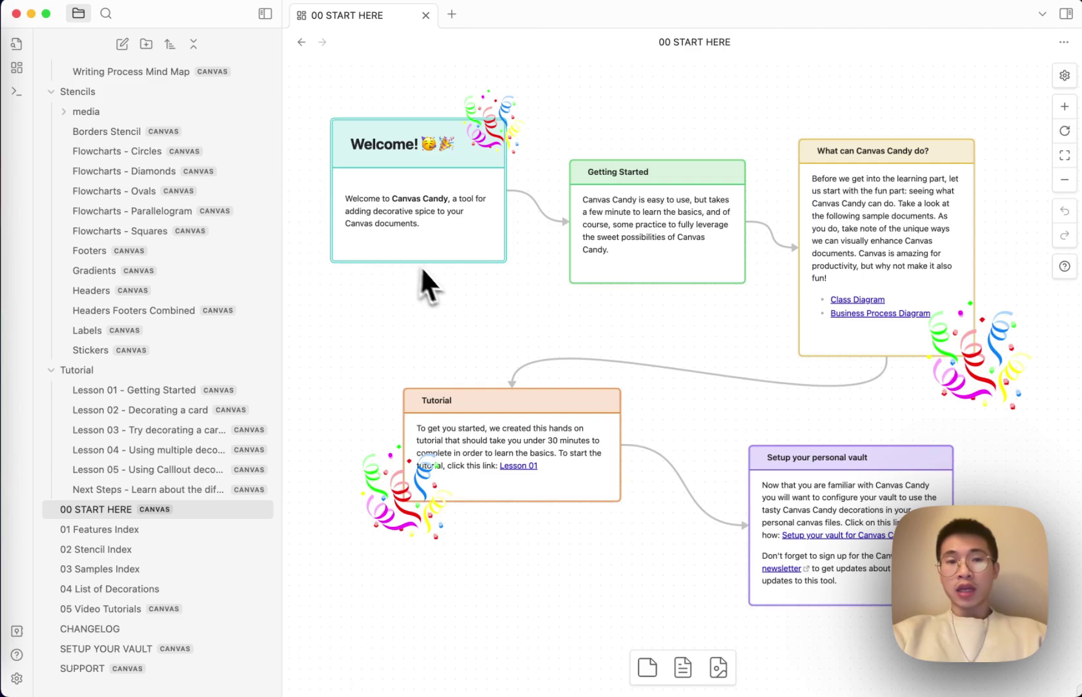
Step: Disable the canvas-candy CSS snippet under Appearance, then open the Flowcharts - Squares stencil canvas
key("super+p")
type("sett")
key("Return")
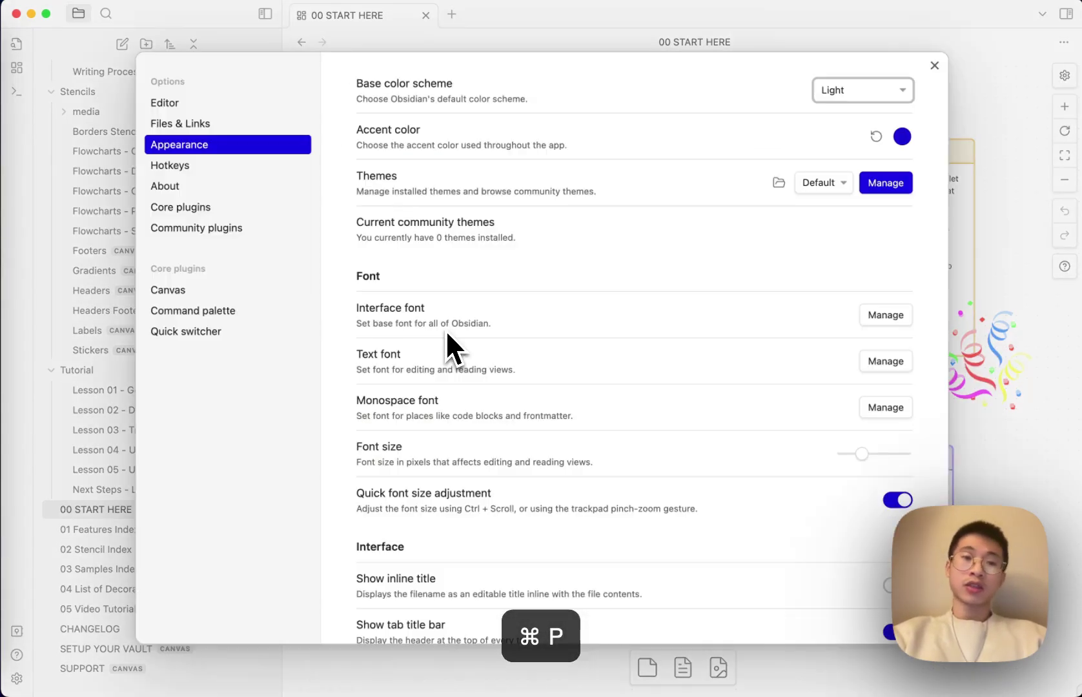
scroll(584, 320, "down", 10)
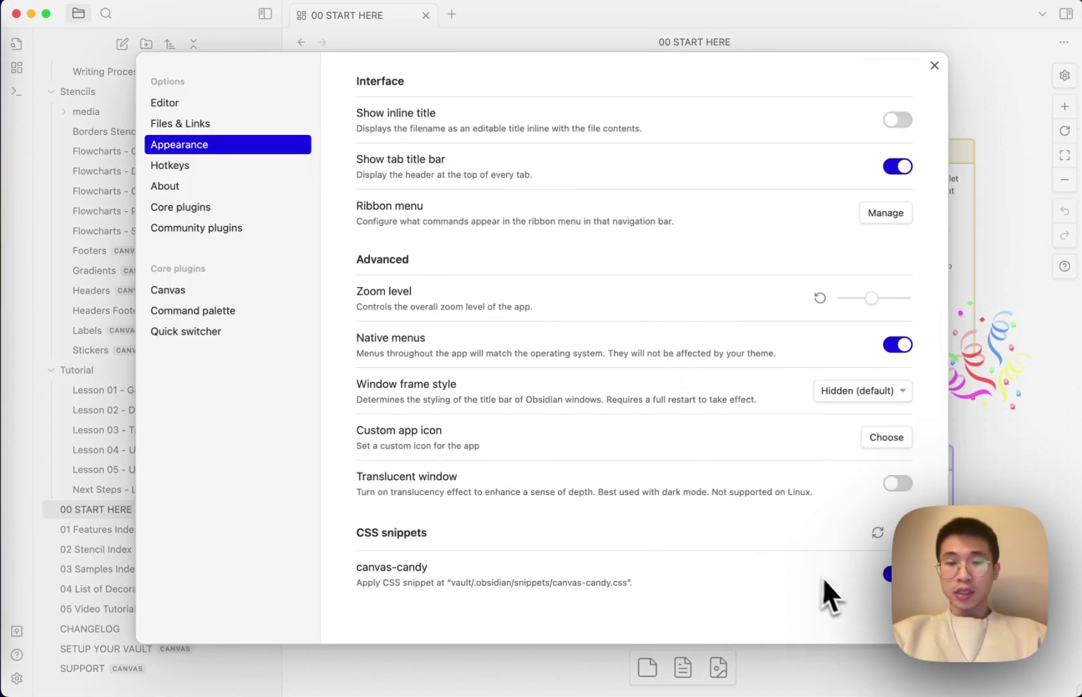
left_click(890, 574)
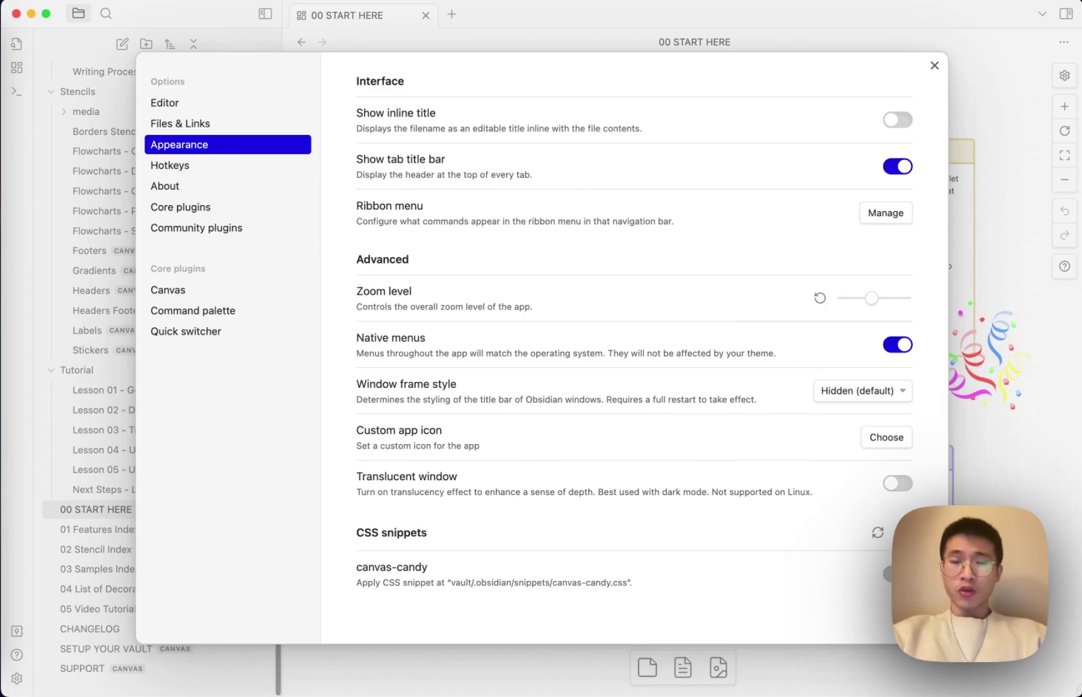
left_click(933, 64)
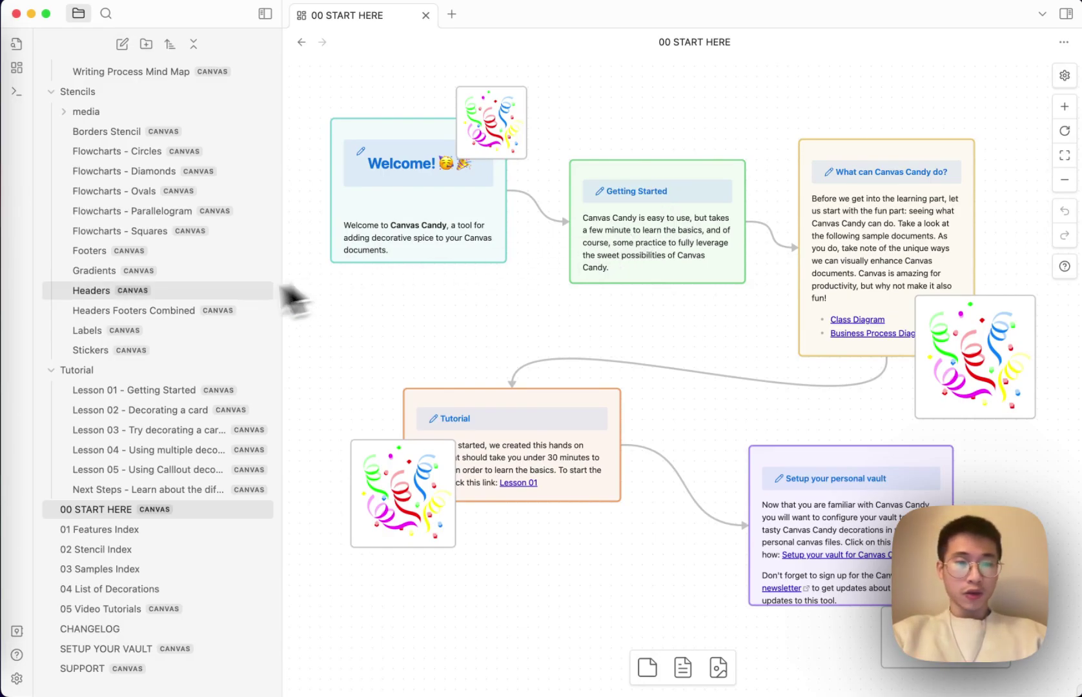
left_click(124, 431)
Step: View the unstyled stencil and sample canvases, including BPMN Travel Agency, Apollo Missions Timeline and storyboard
left_click(147, 311)
left_click(162, 230)
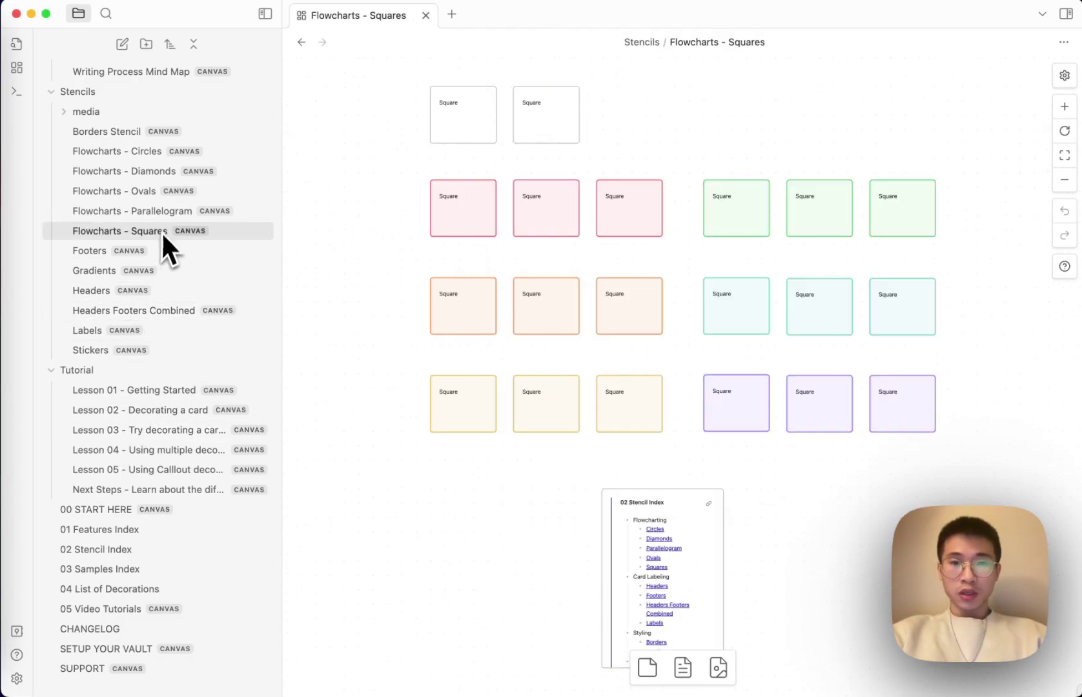
scroll(165, 196, "up", 10)
left_click(165, 181)
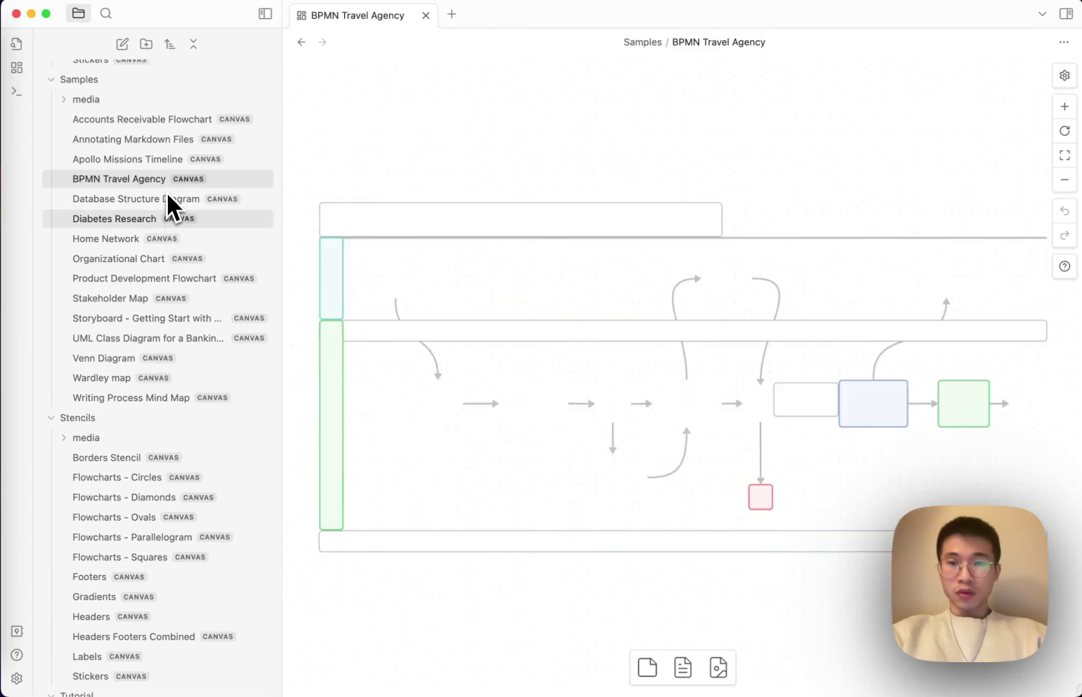
left_click(167, 162)
left_click(168, 142)
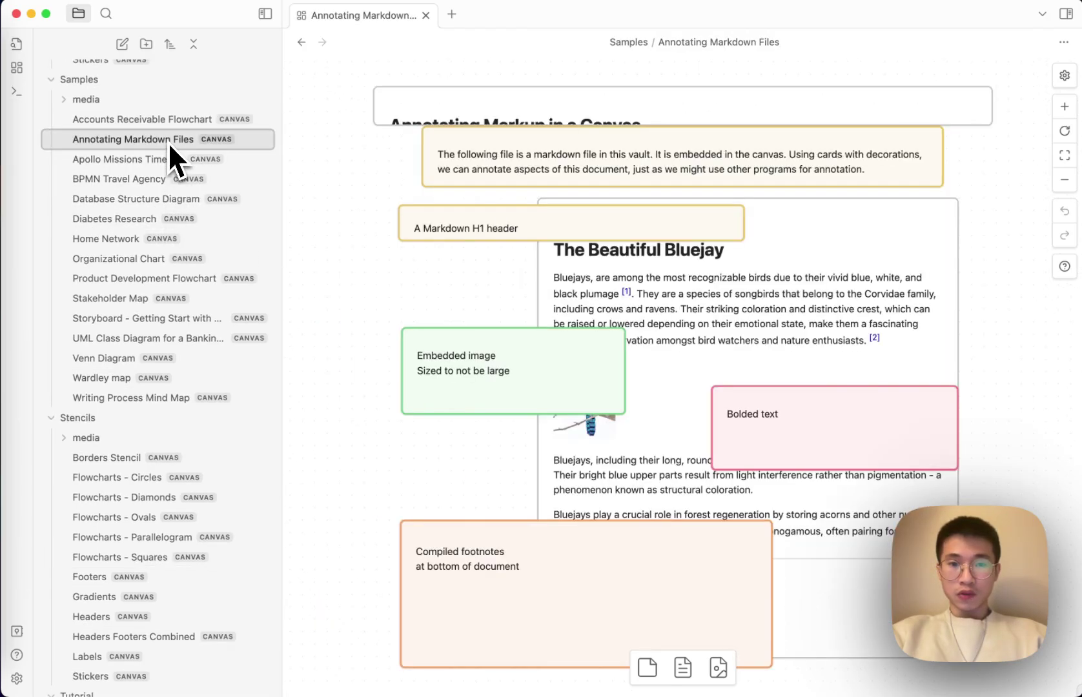
left_click(169, 125)
left_click(165, 157)
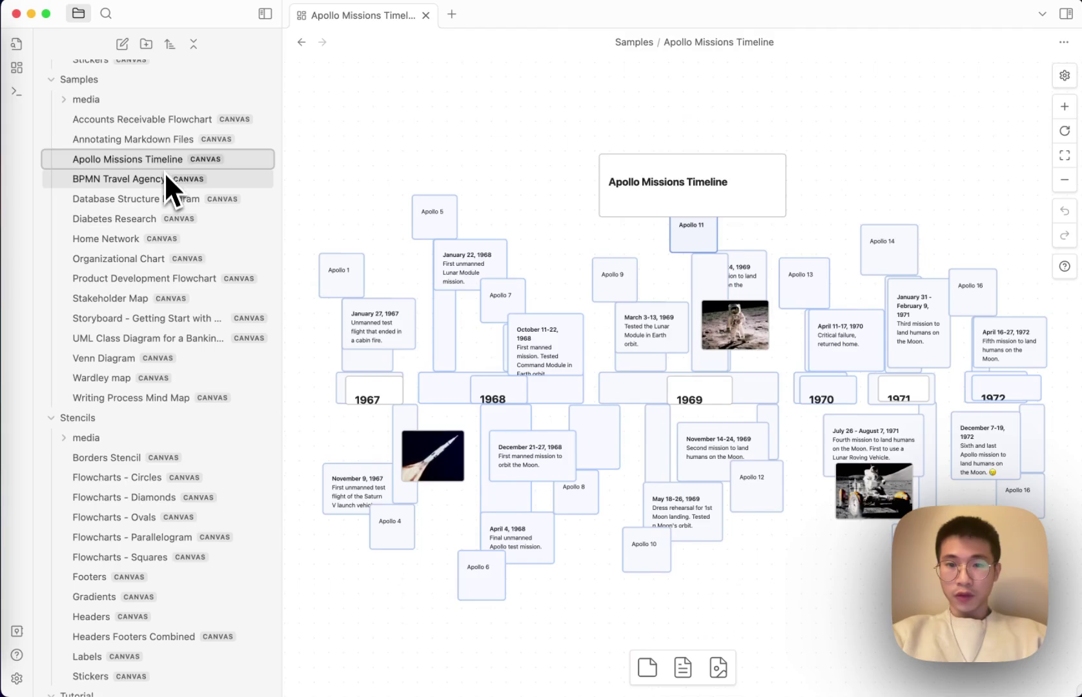
left_click(164, 183)
left_click(164, 218)
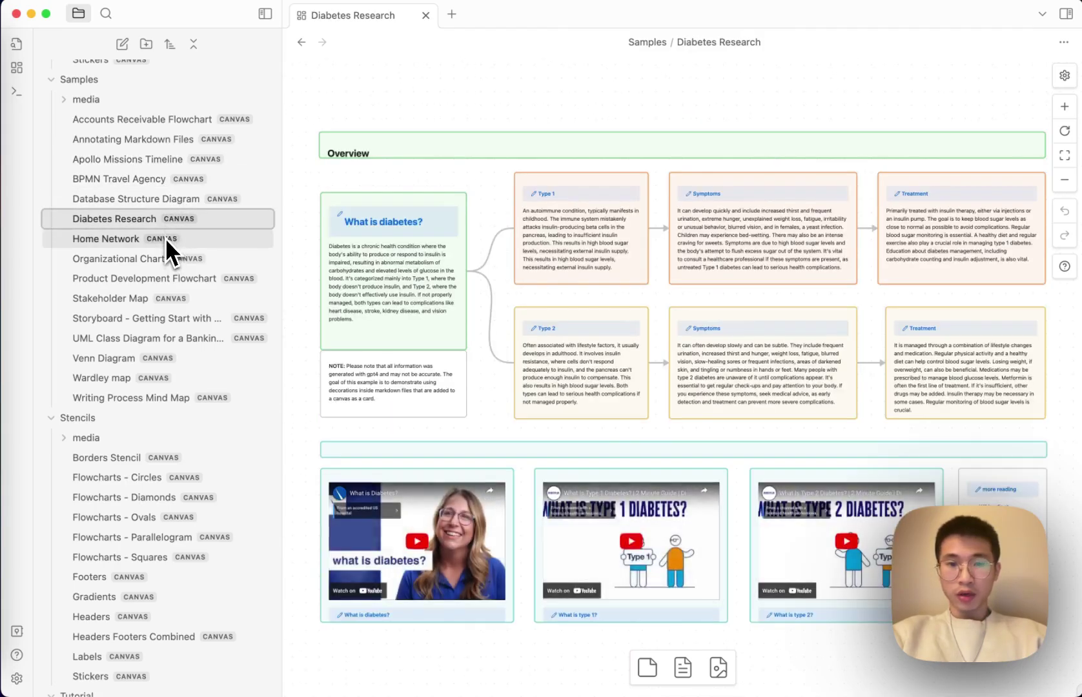
left_click(165, 320)
Step: Re-enable the canvas-candy snippet, then switch to the dark vault window with the empty Untitled canvas
key("super+p")
type("set")
key("Return")
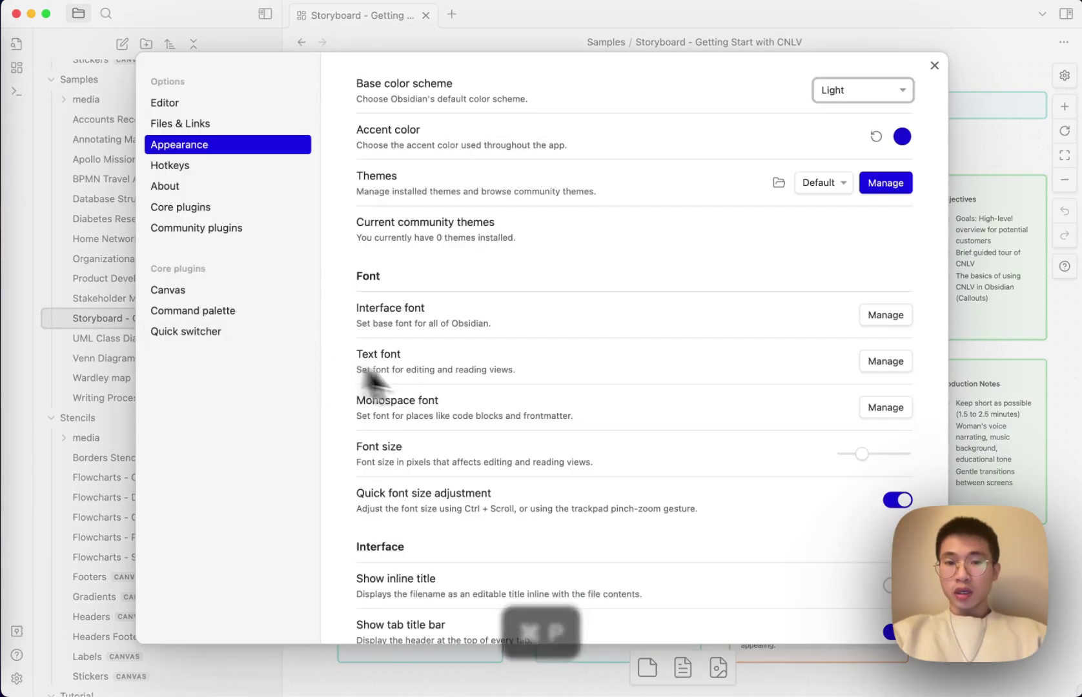
scroll(642, 525, "down", 7)
left_click(898, 573)
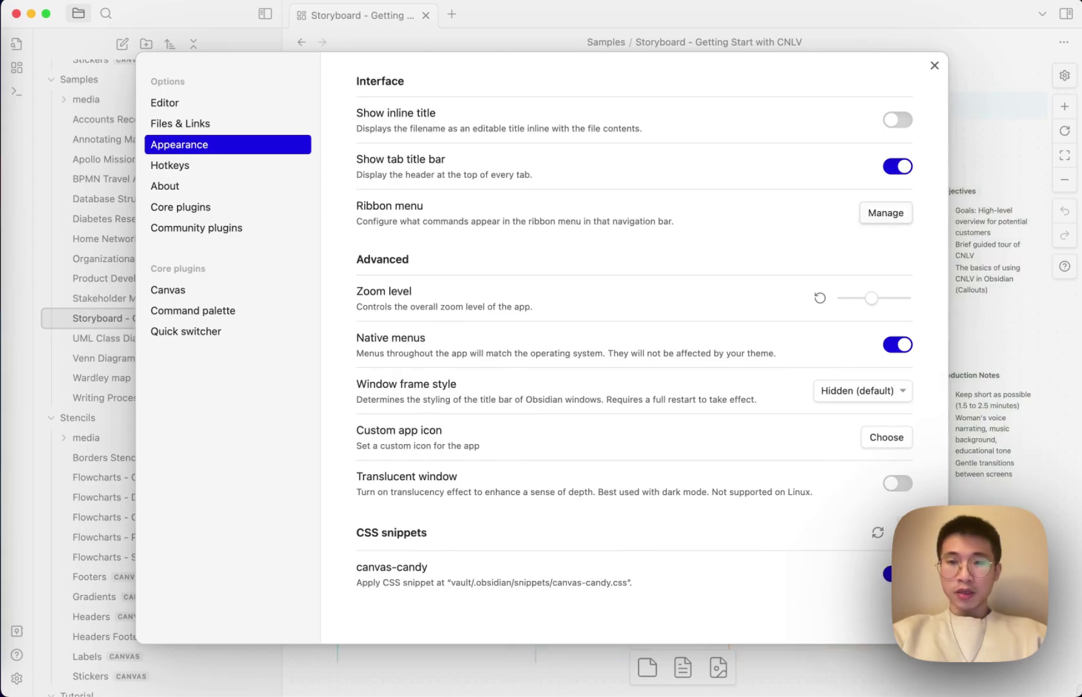
left_click(934, 66)
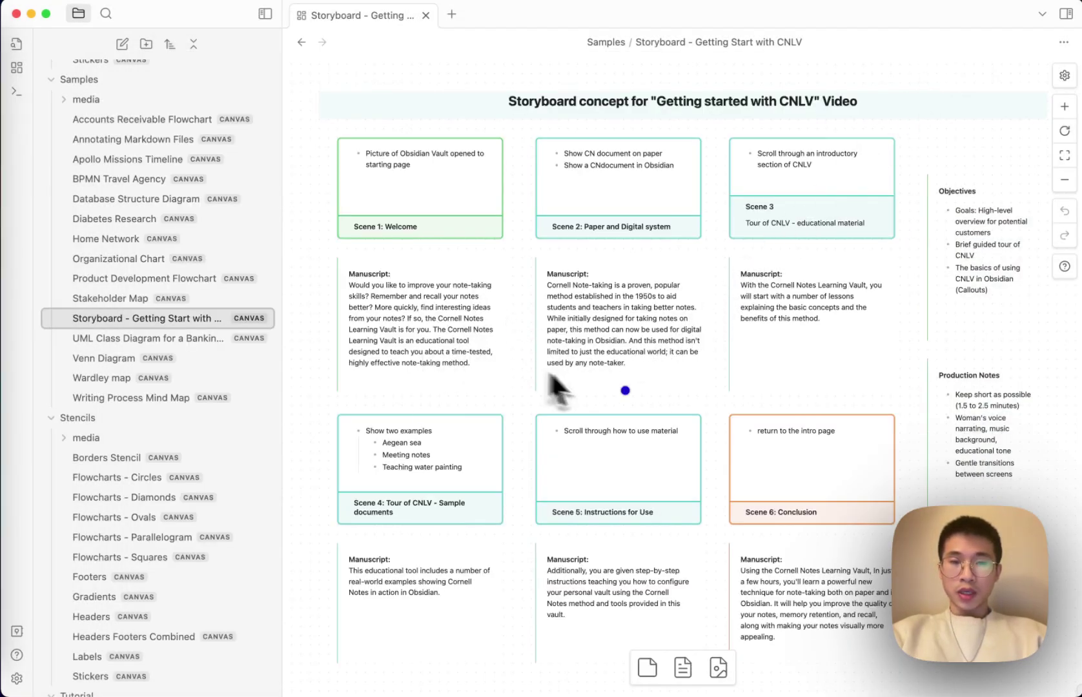
key("ctrl+Up")
left_click(596, 393)
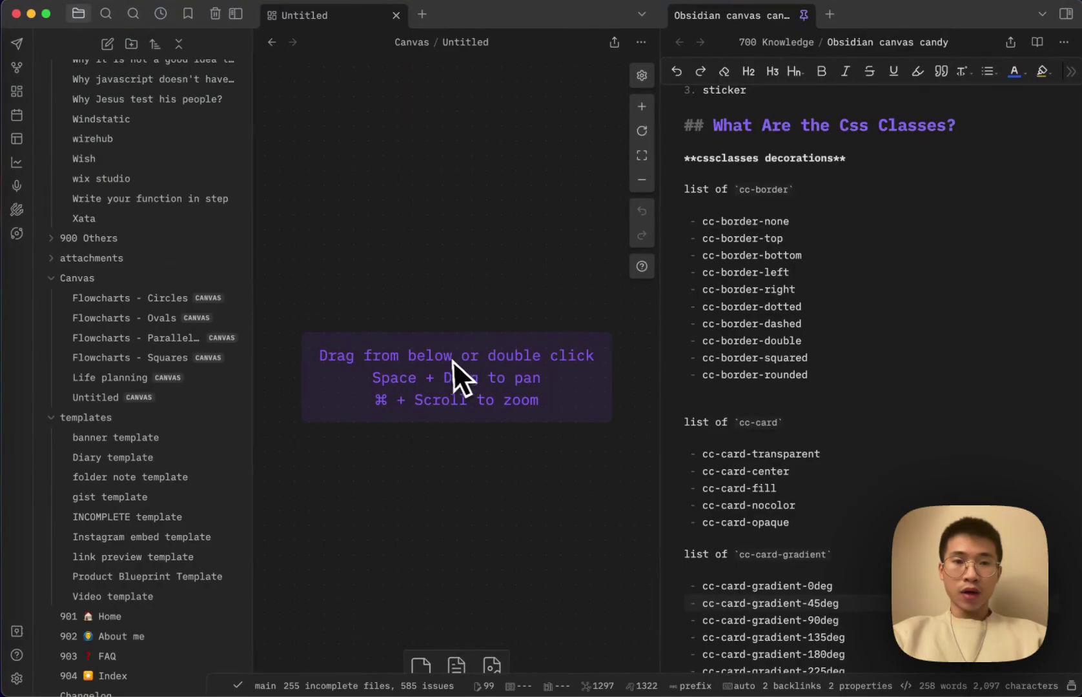
key("super+p")
type("settin")
key("Return")
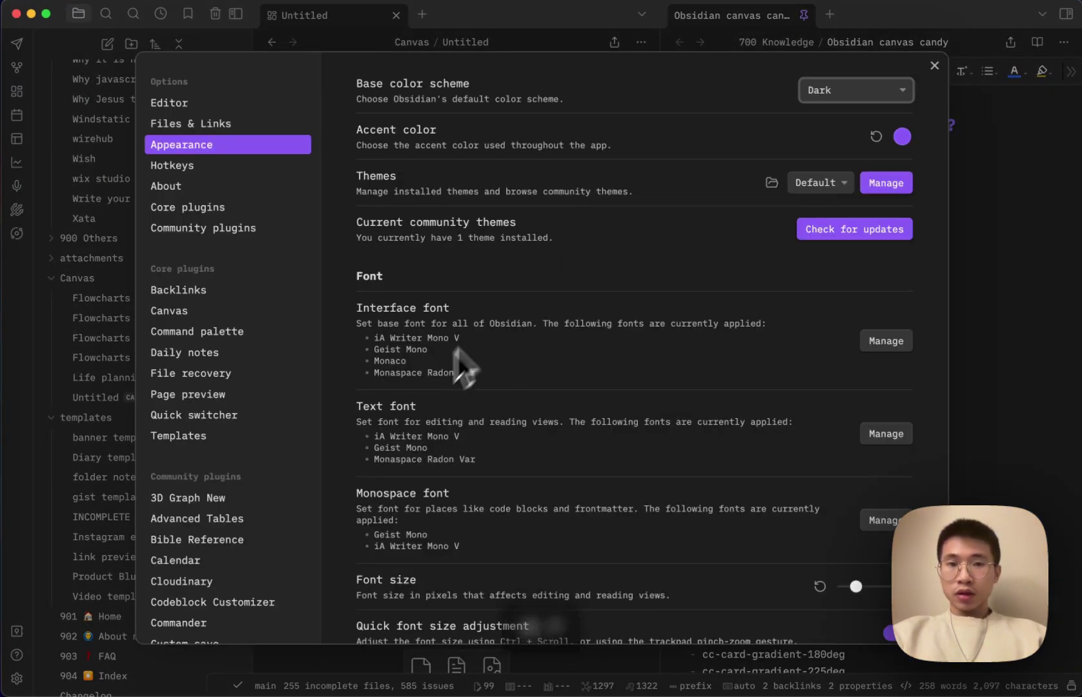
scroll(517, 394, "down", 15)
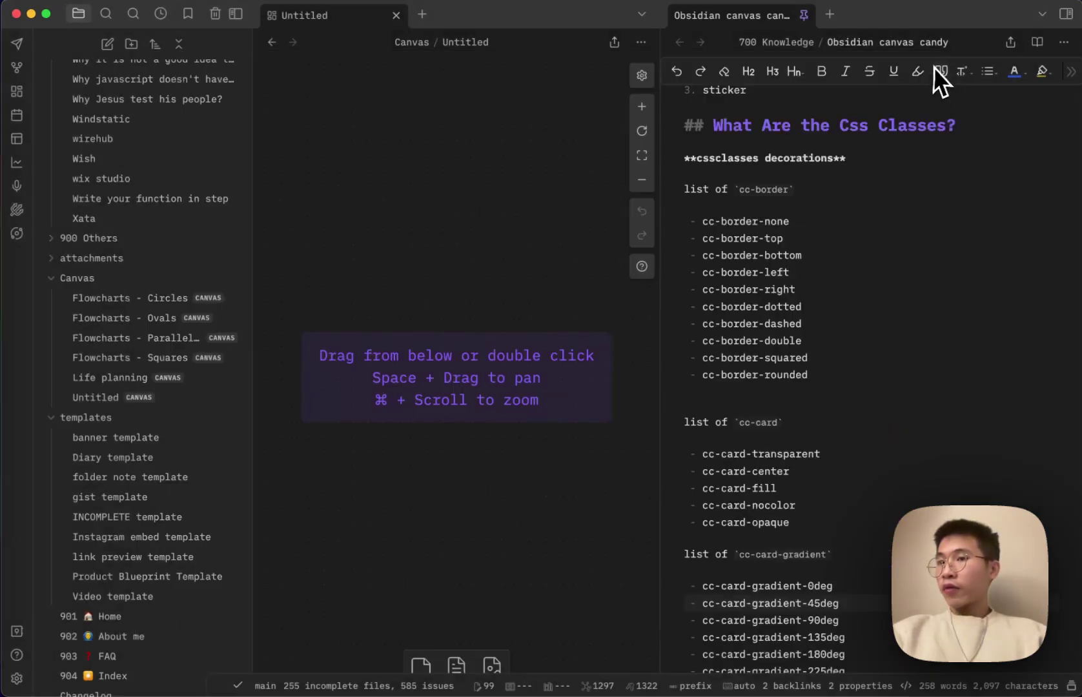
left_click(934, 66)
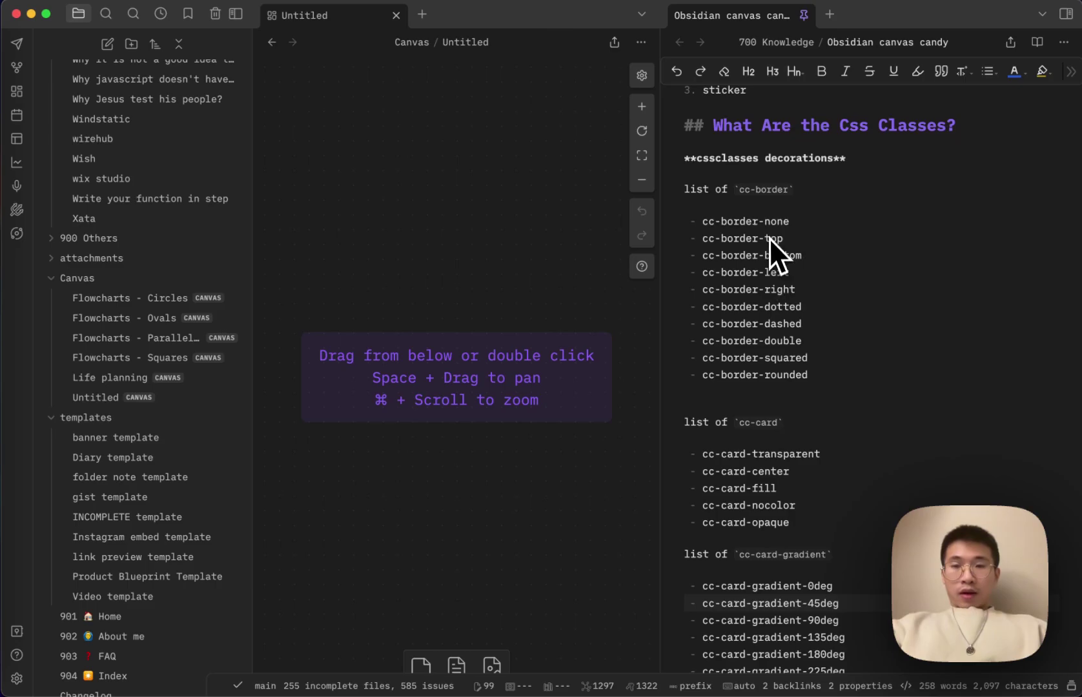
Step: Switch the canvas candy note to reading view and scroll through its video and cc- class lists
scroll(778, 249, "up", 8)
scroll(769, 233, "down", 15)
scroll(769, 235, "up", 15)
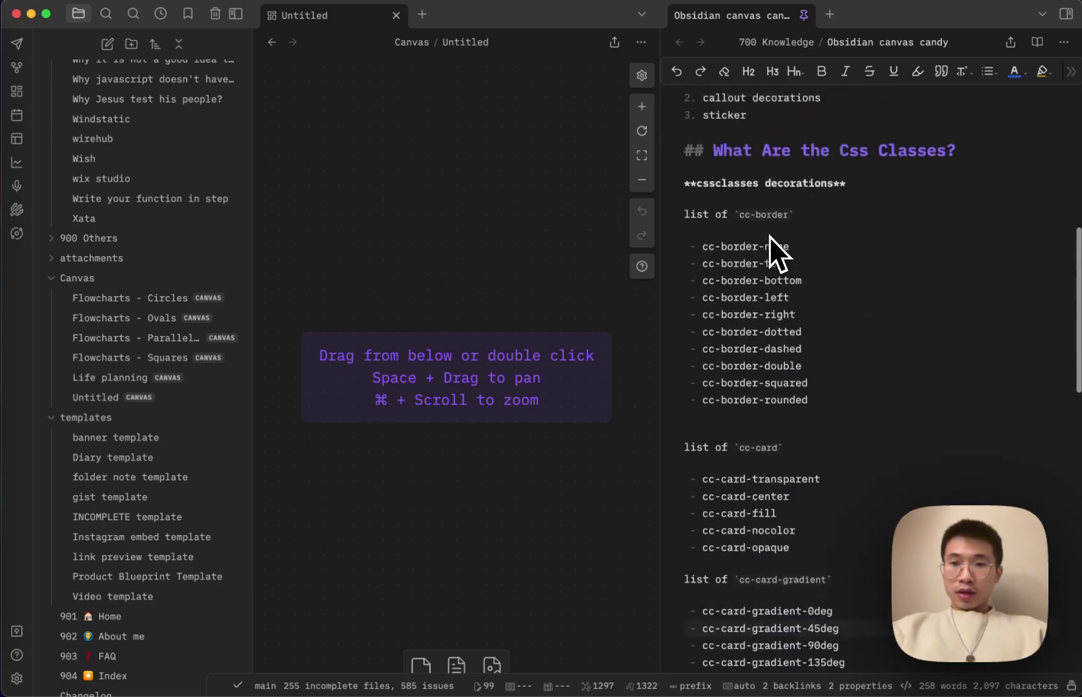
key("super+e")
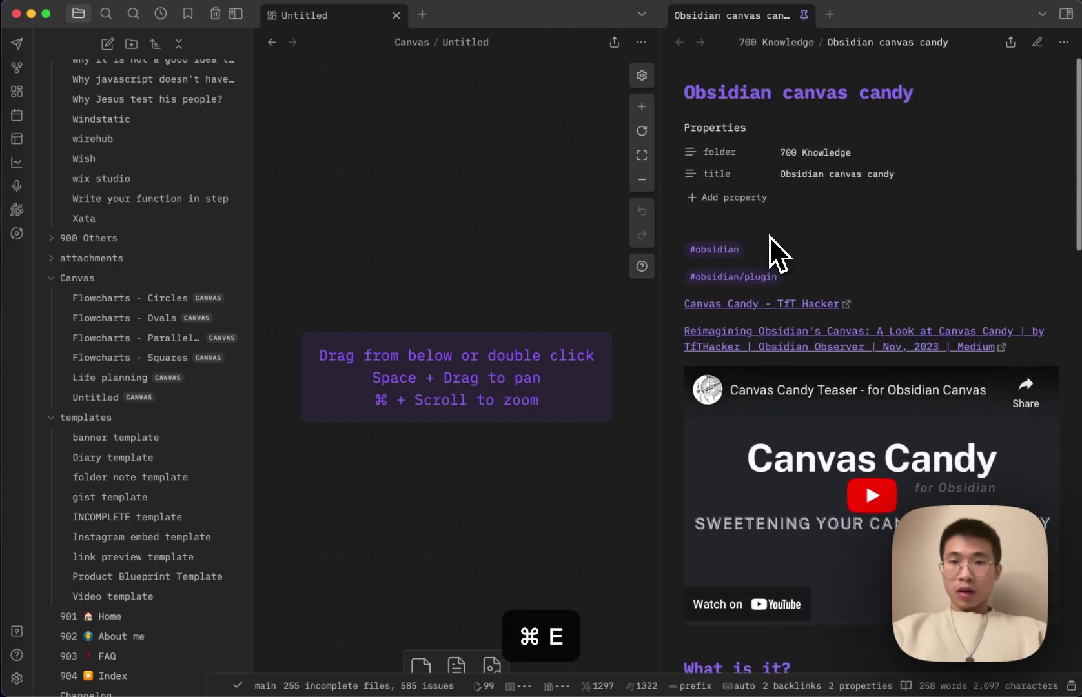
scroll(768, 258, "down", 5)
scroll(763, 270, "down", 15)
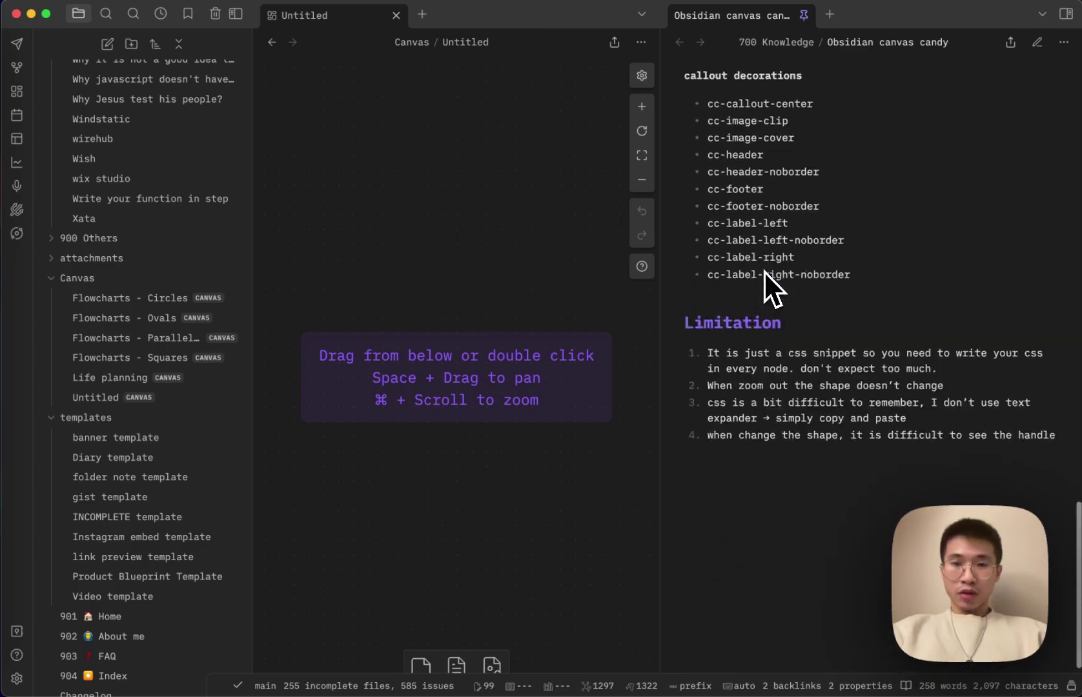
scroll(763, 271, "up", 17)
scroll(763, 271, "down", 10)
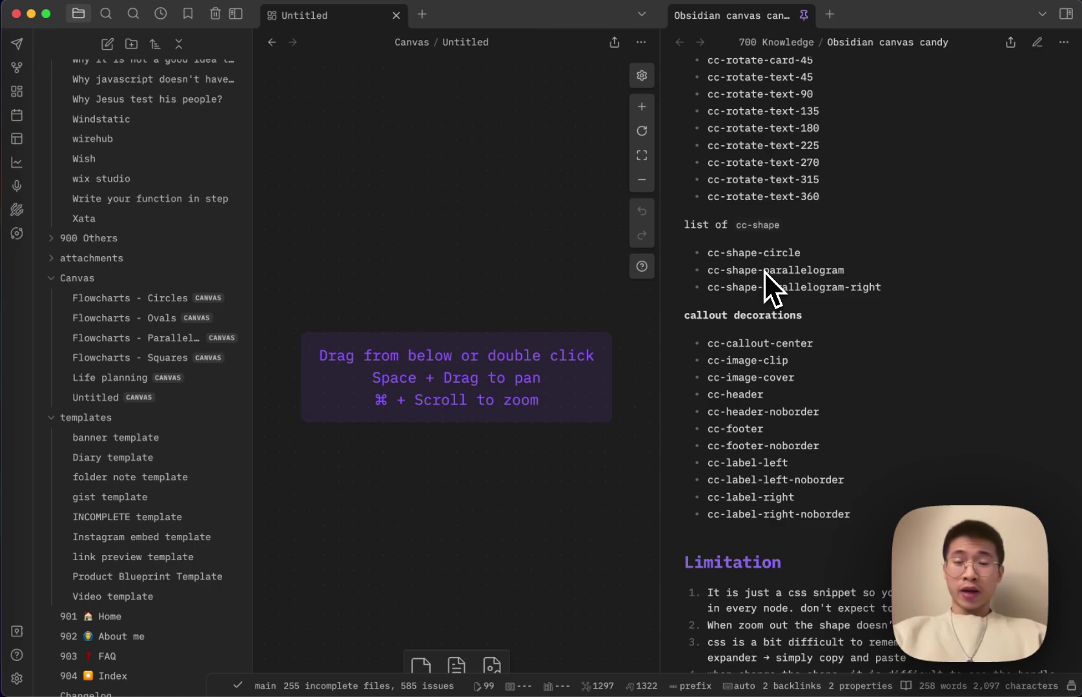
scroll(779, 345, "up", 4)
scroll(781, 355, "down", 1)
scroll(780, 360, "down", 5)
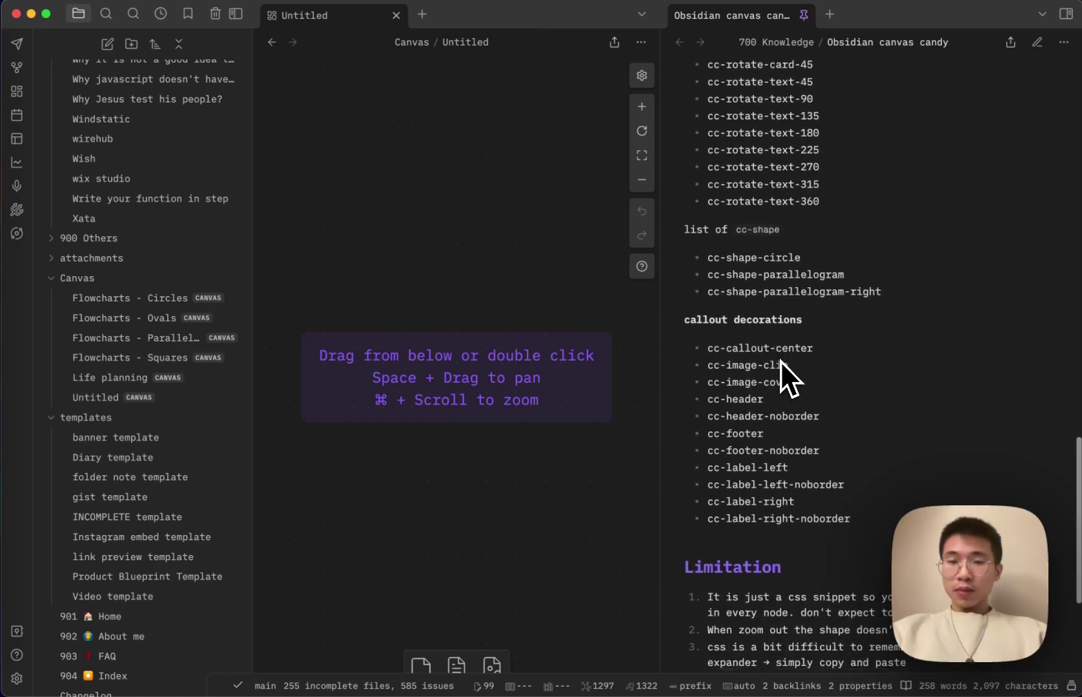
Step: Glance at the Canvas Candy web page, then return to the Obsidian canvas window
key("ctrl+Up")
key("Return")
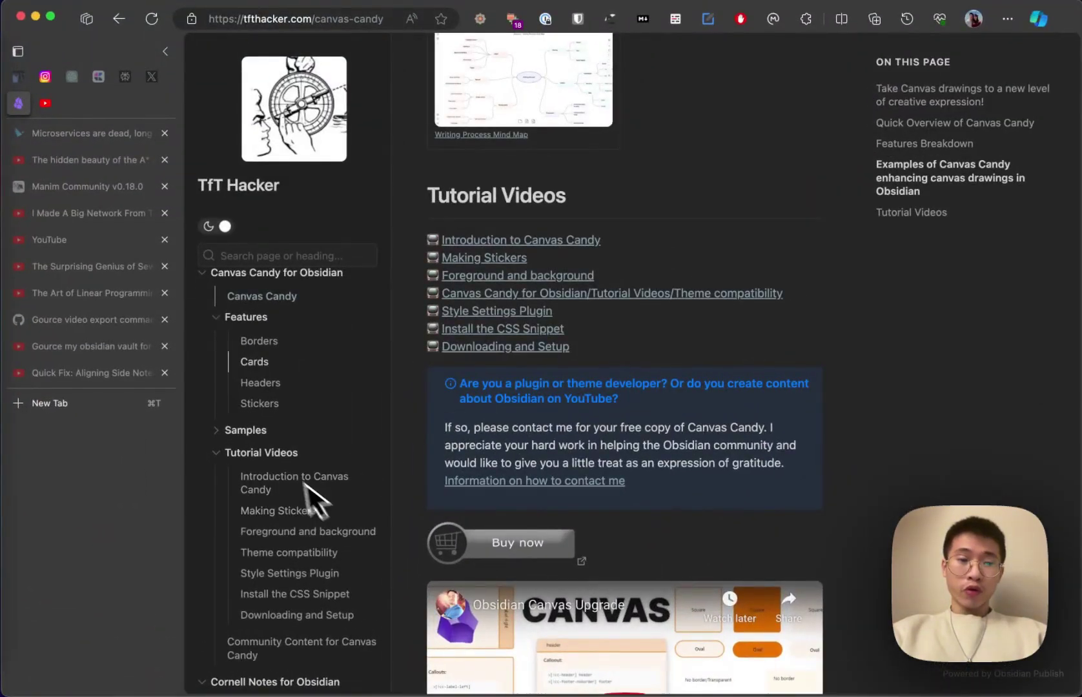
key("ctrl+Up")
key("Right")
key("Up")
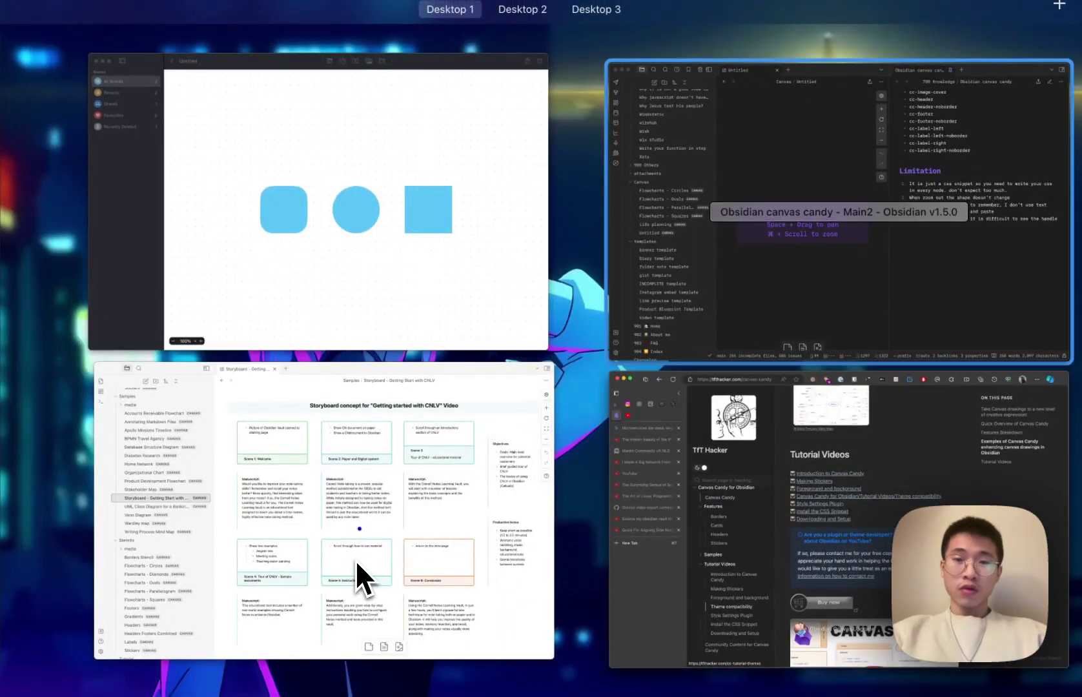
key("Return")
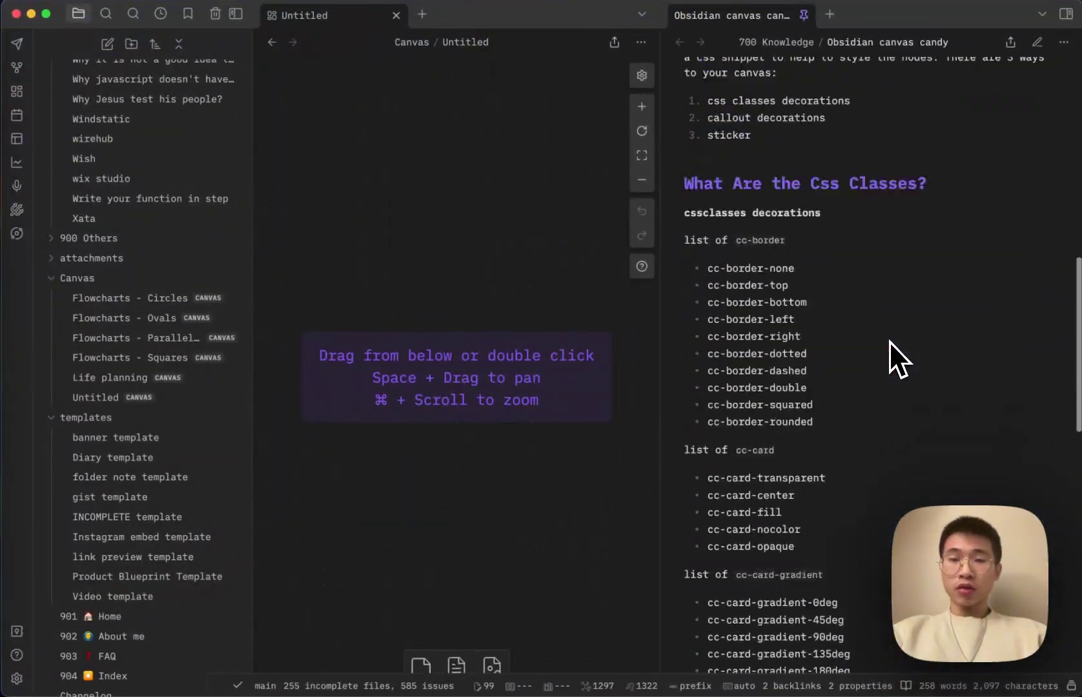
Step: Highlight the css classes decorations and callout decorations items in the note's Features list
scroll(889, 341, "up", 15)
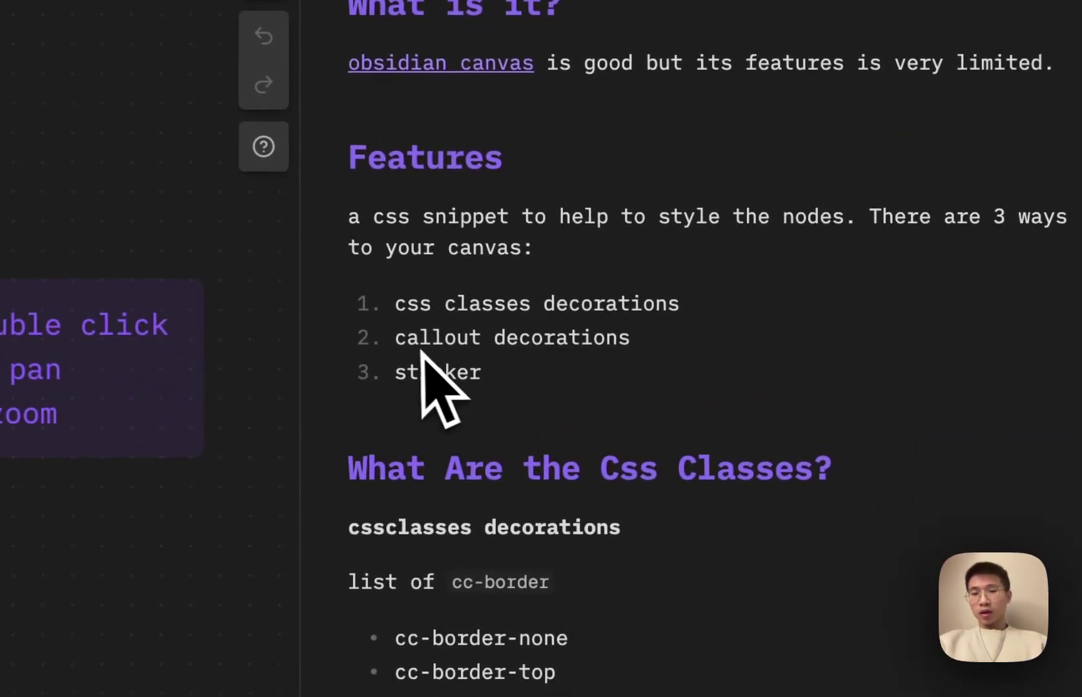
left_click_drag(395, 310, 682, 308)
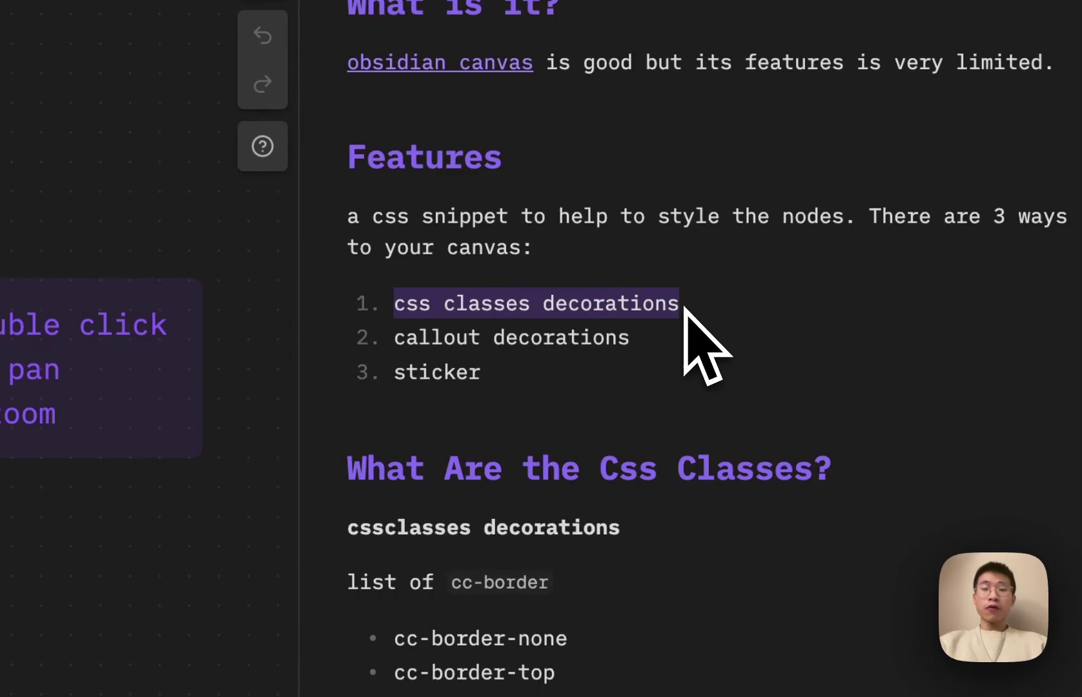
left_click(684, 337)
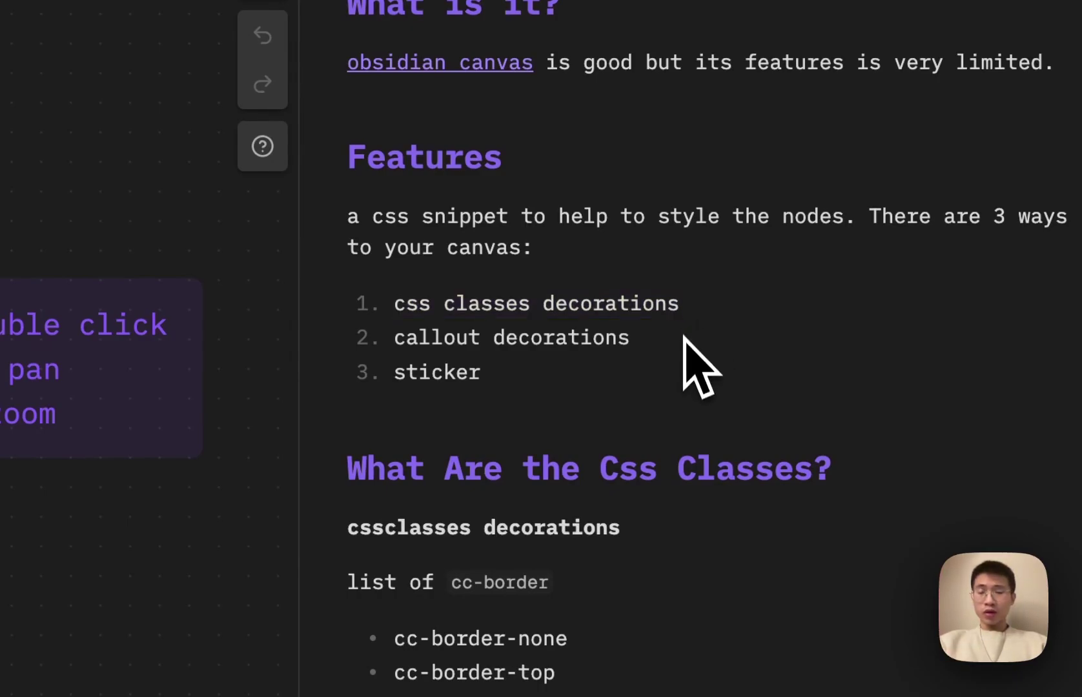
left_click_drag(394, 307, 676, 305)
left_click(676, 306)
left_click_drag(395, 339, 632, 343)
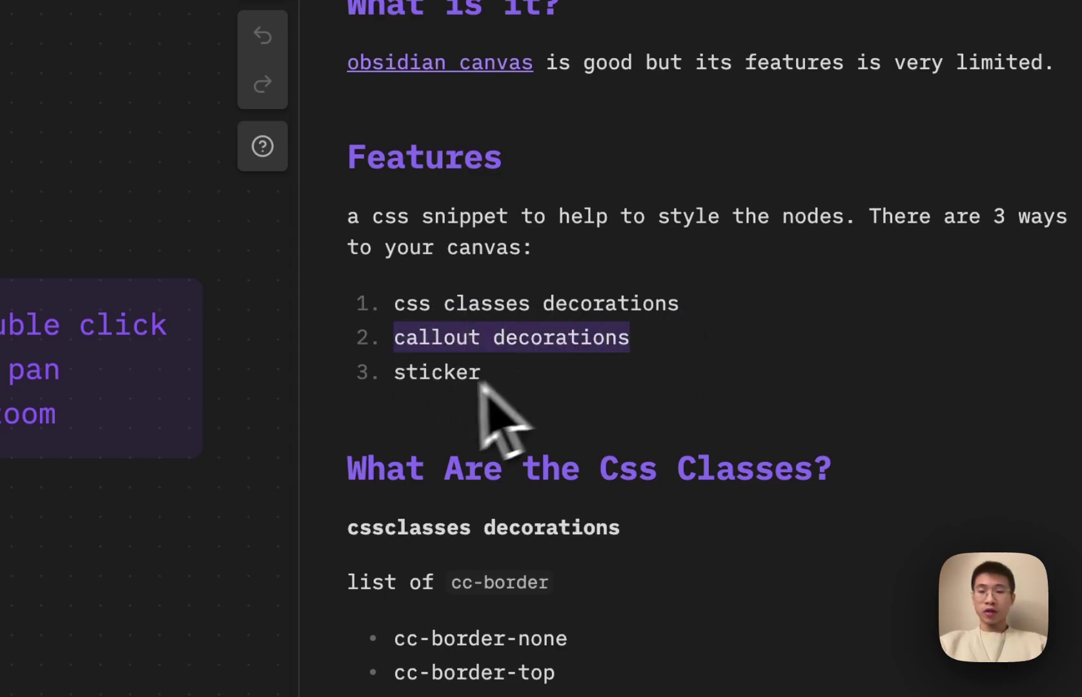
left_click(410, 373)
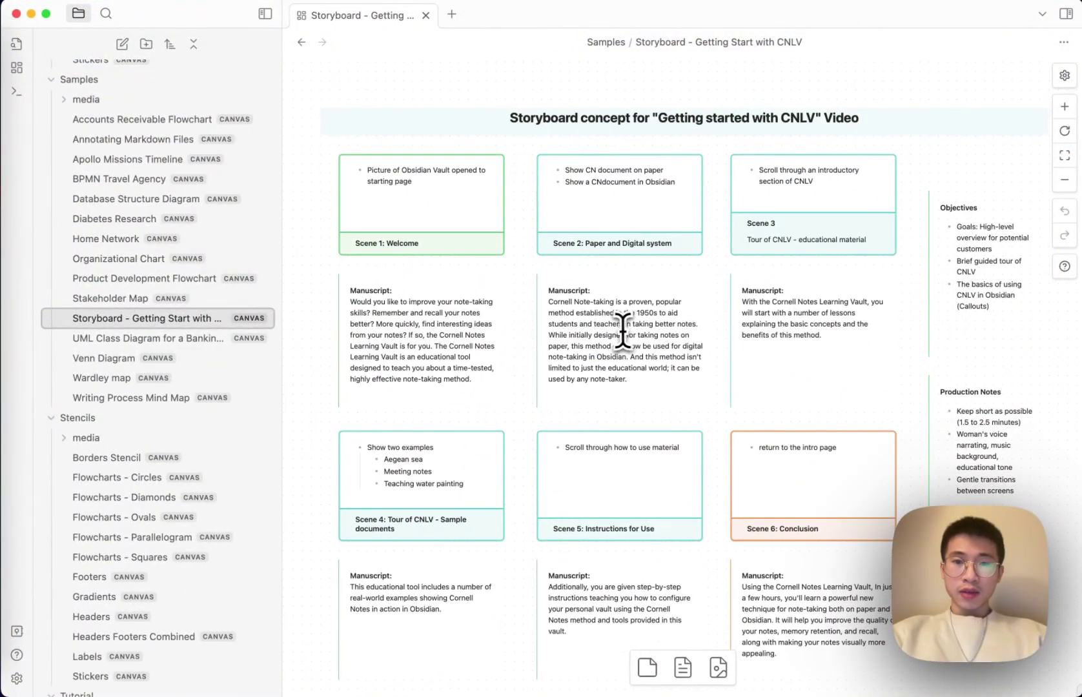
Step: Peek at the Flowcharts - Circles and Parallelogram stencils, then open the Footers stencil canvas
scroll(316, 304, "down", 1)
scroll(170, 479, "down", 10)
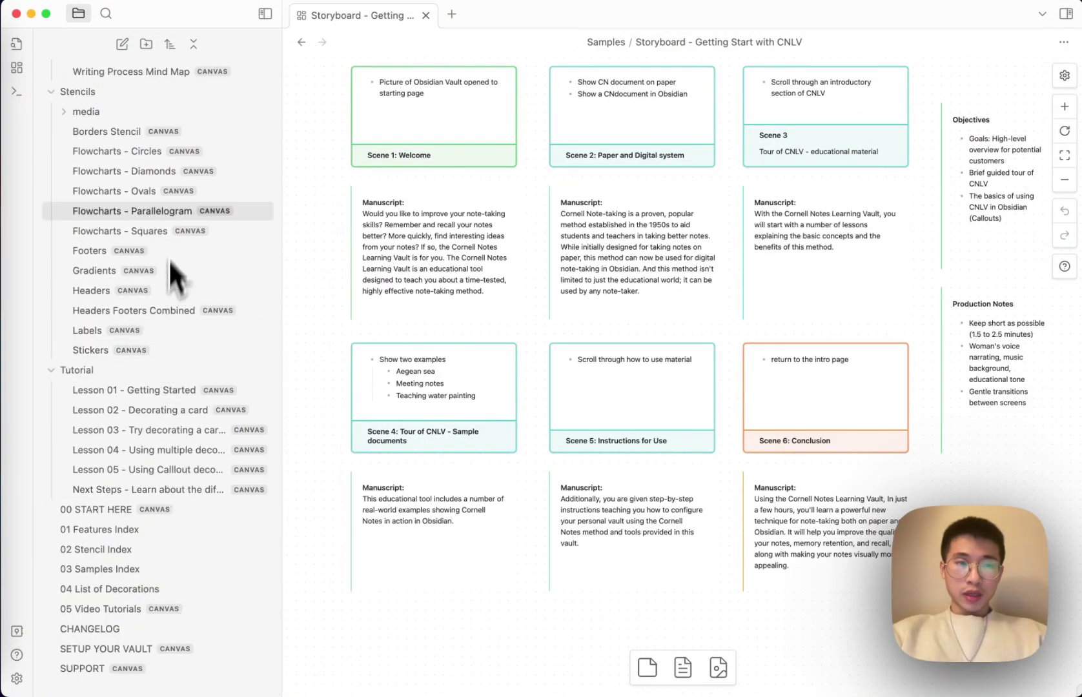
left_click(168, 157)
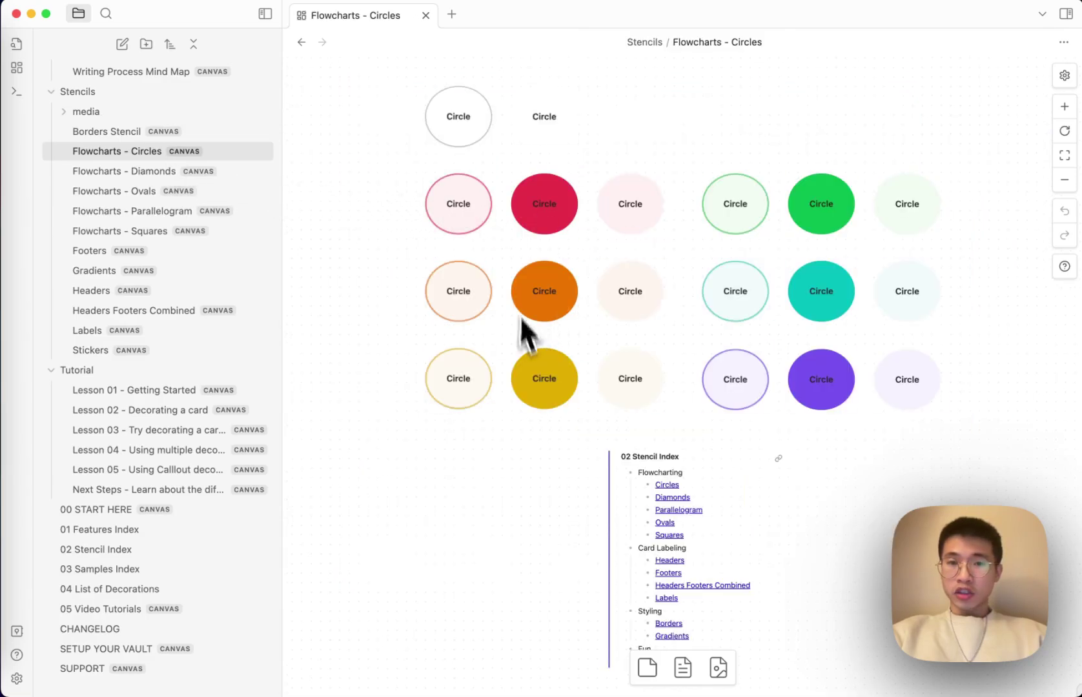
double_click(829, 205)
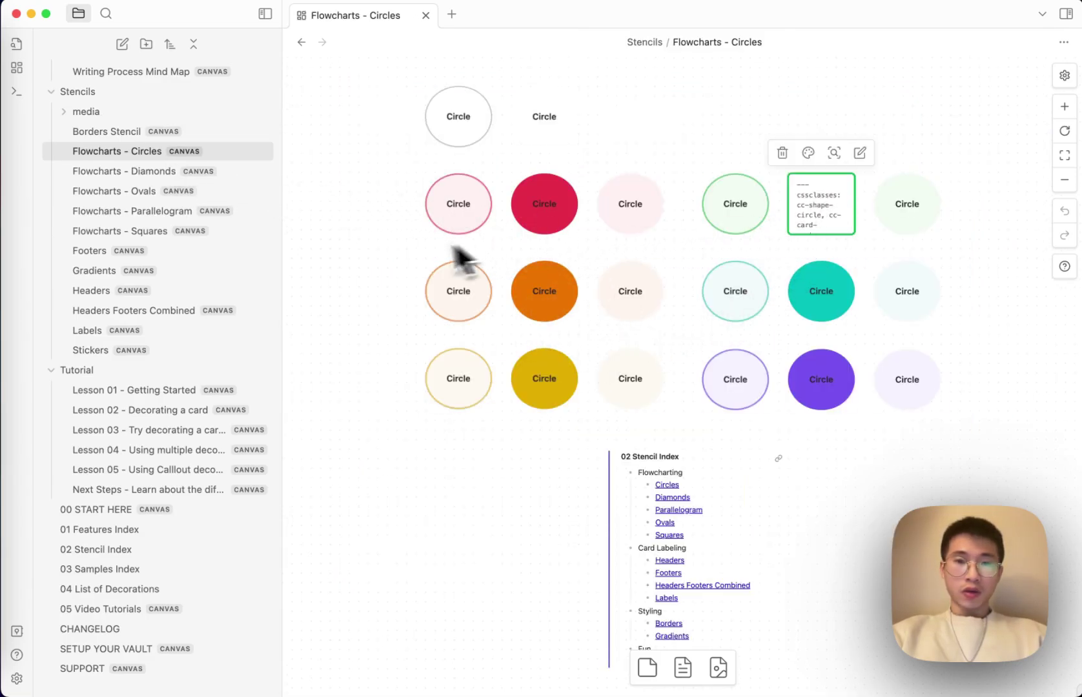
left_click(143, 212)
left_click(144, 251)
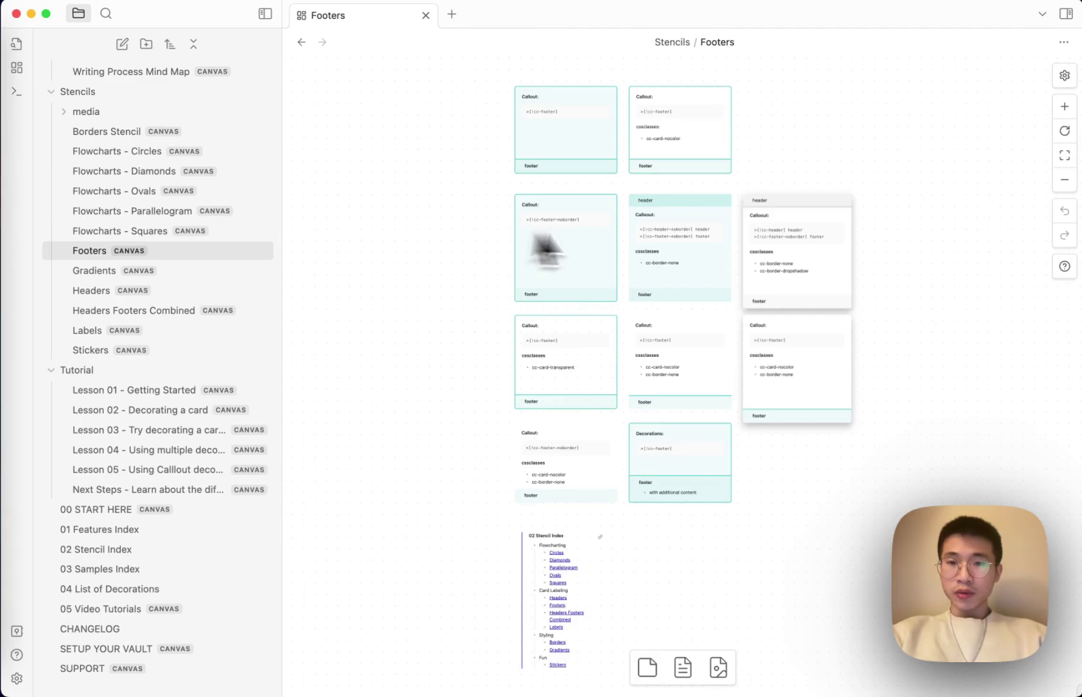
Step: Inspect the drop-shadow header card's cc-border-none and cc-border-dropshadow cssclasses frontmatter in its source
double_click(804, 245)
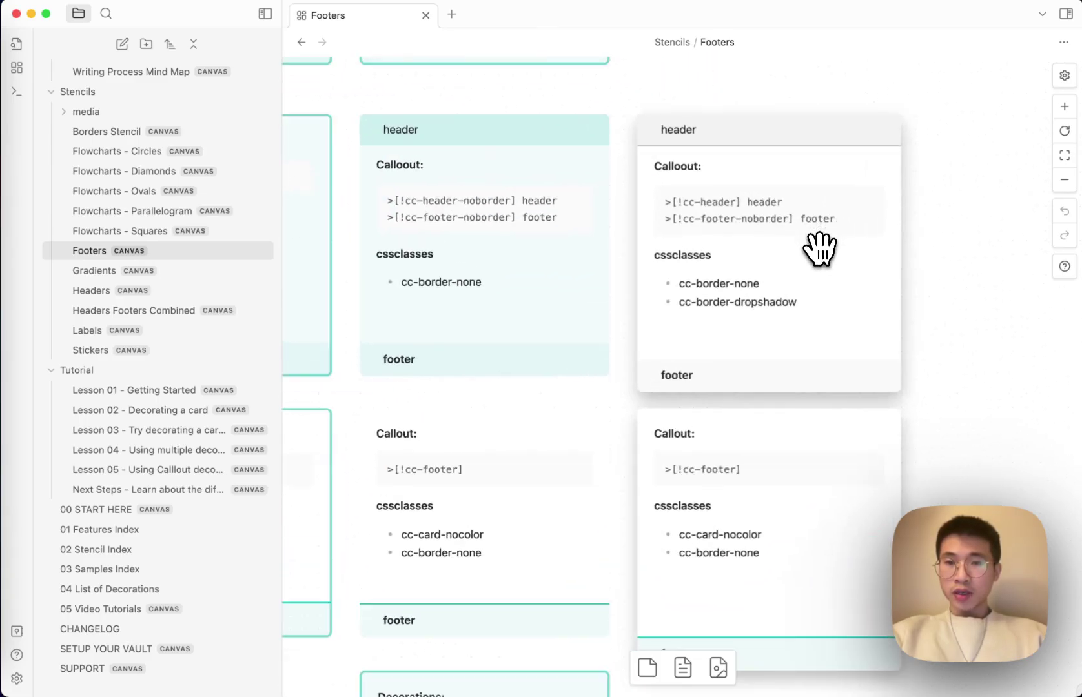
scroll(800, 295, "down", 2)
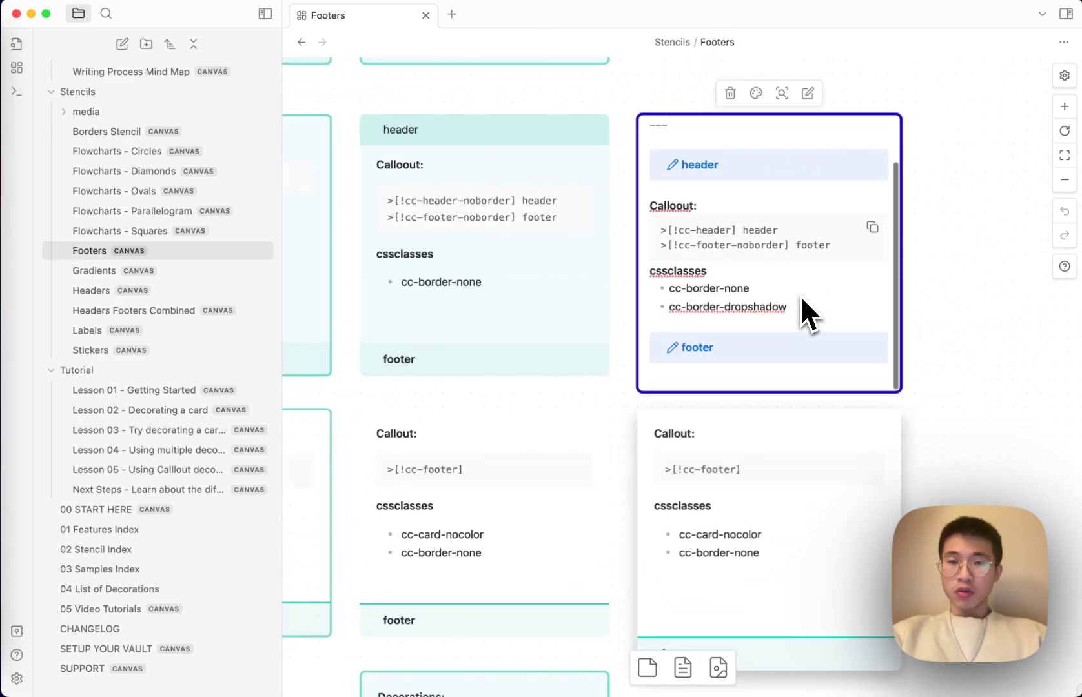
scroll(800, 295, "up", 2)
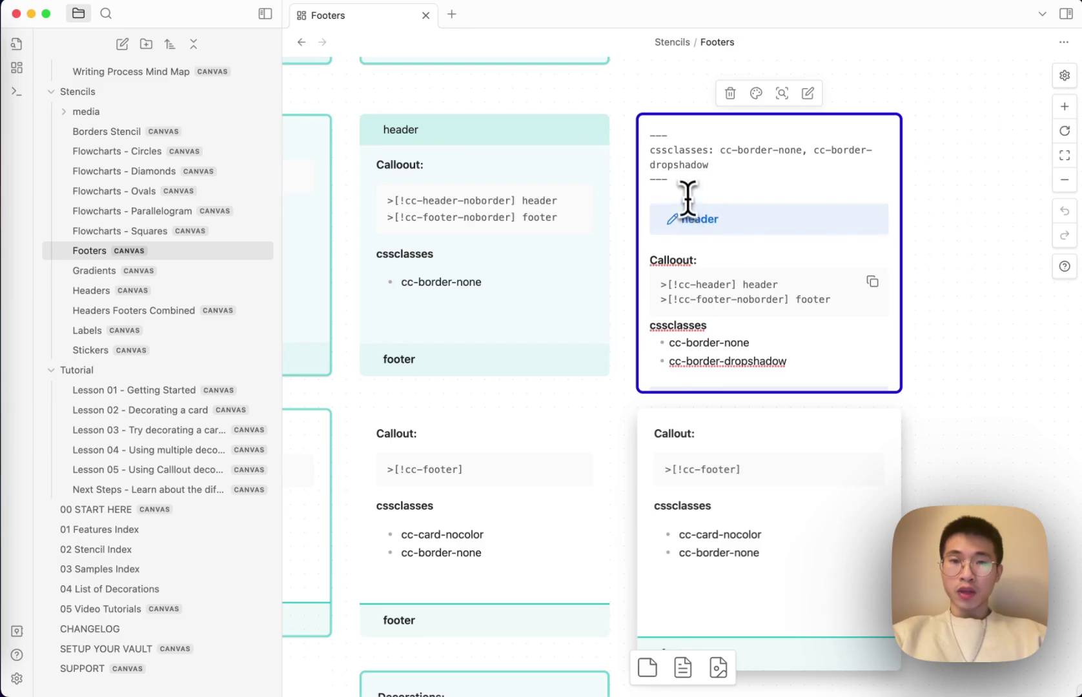
left_click_drag(691, 184, 648, 149)
left_click(749, 154)
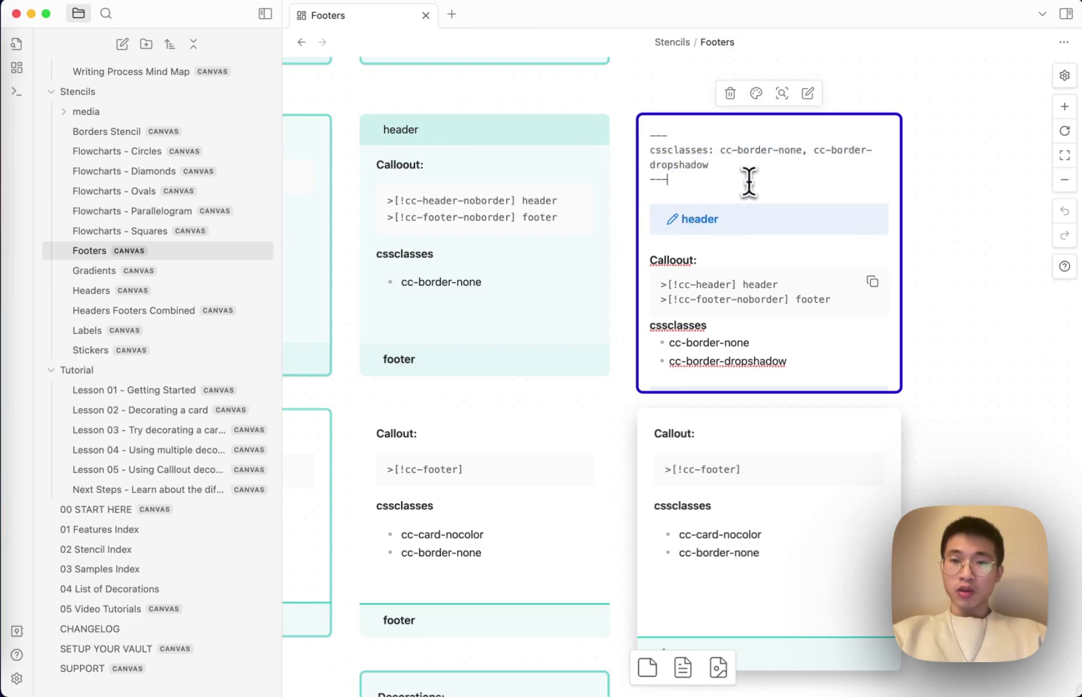
left_click_drag(749, 181, 657, 119)
key("Escape")
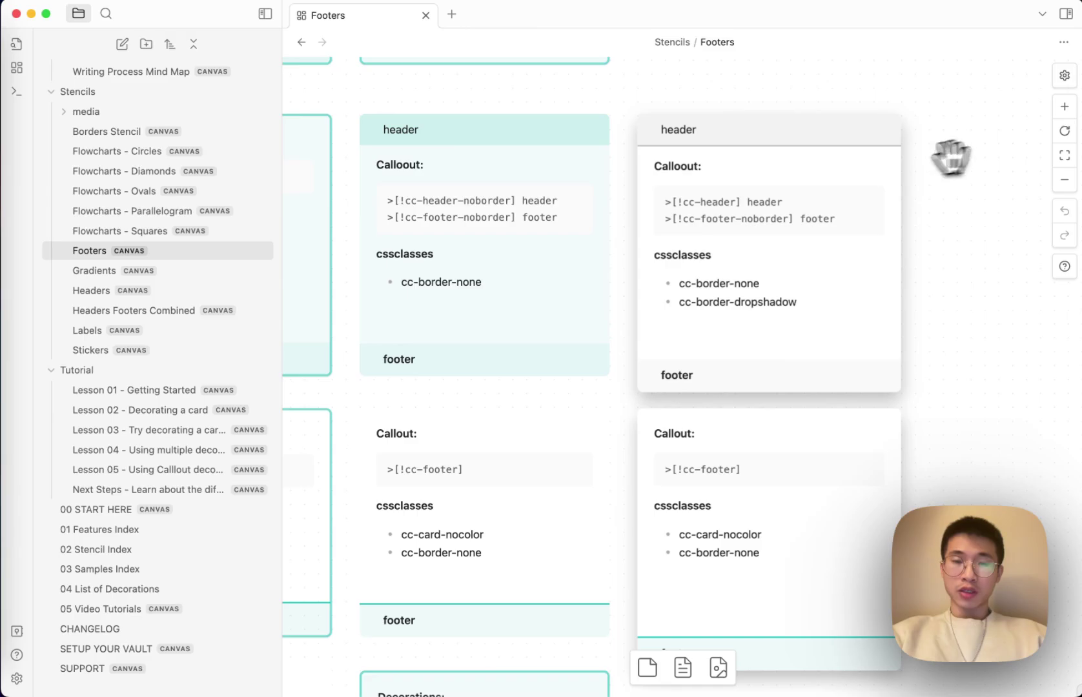
double_click(765, 181)
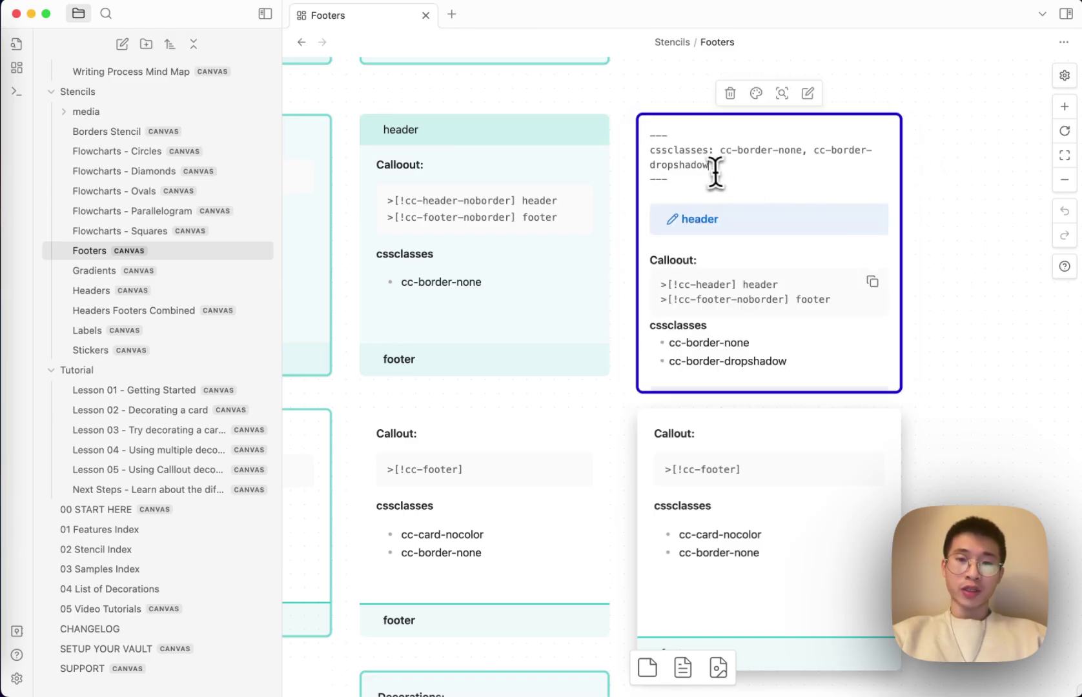
left_click_drag(708, 183, 686, 169)
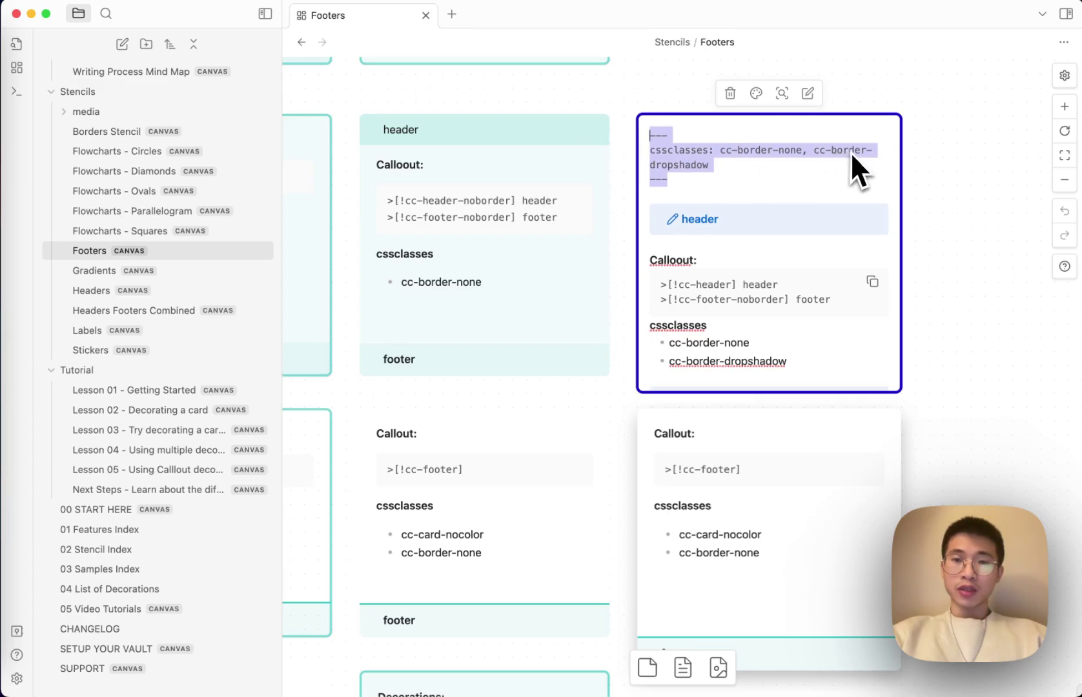
left_click(907, 135)
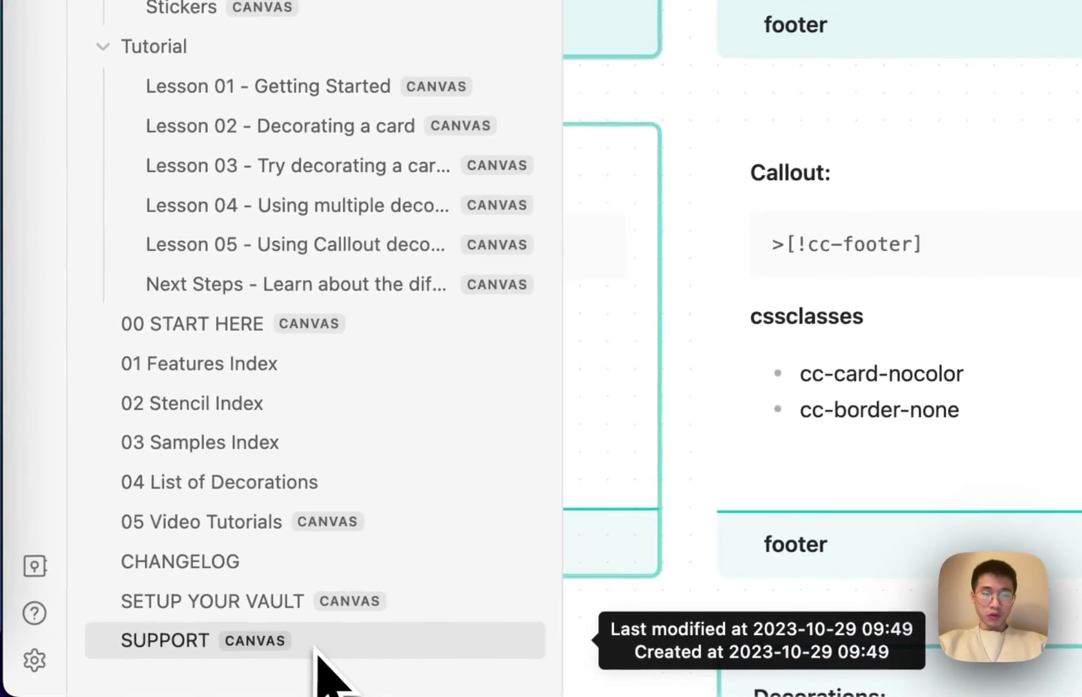
Step: Open 04 List of Decorations and a new Untitled canvas, splitting them side by side
left_click(323, 483)
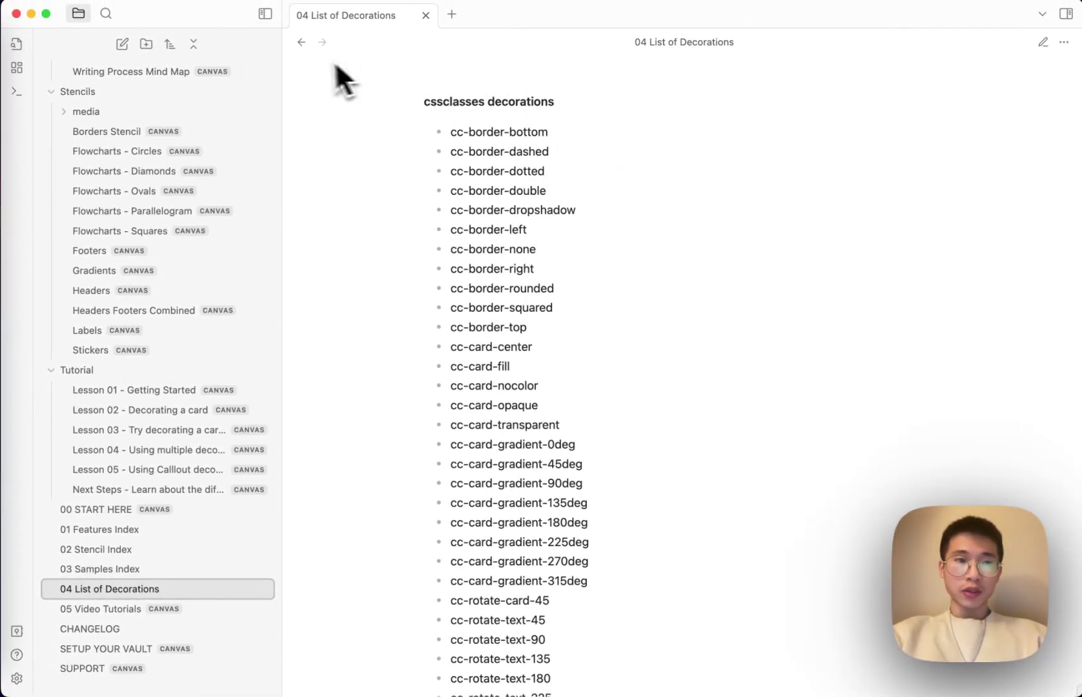
key("super+shift+n")
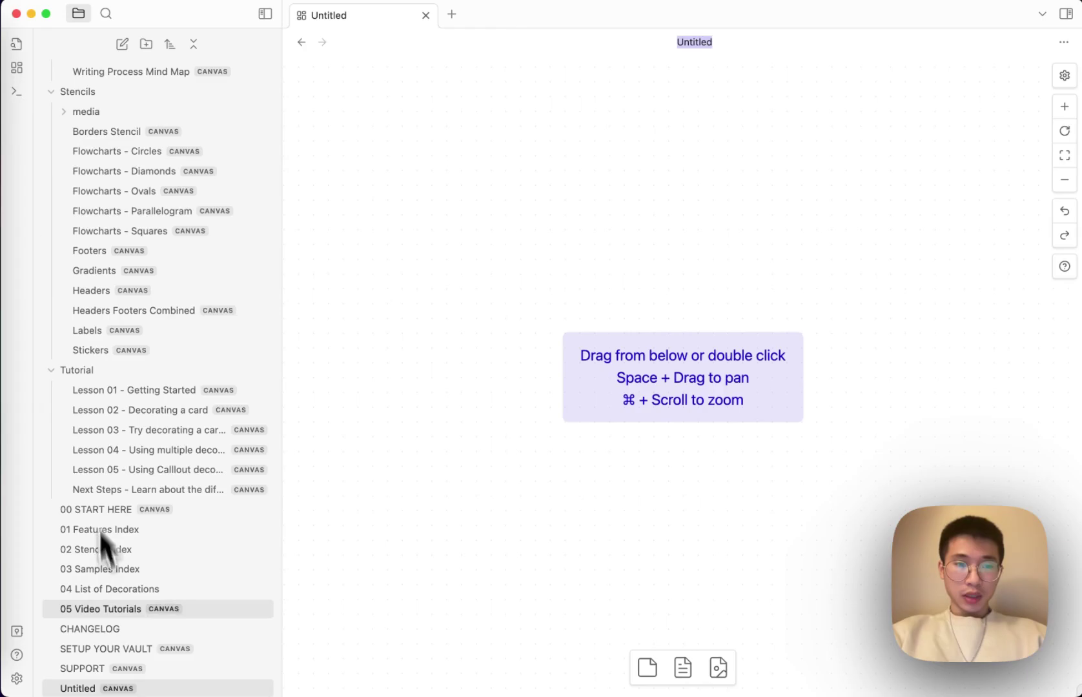
left_click(130, 585)
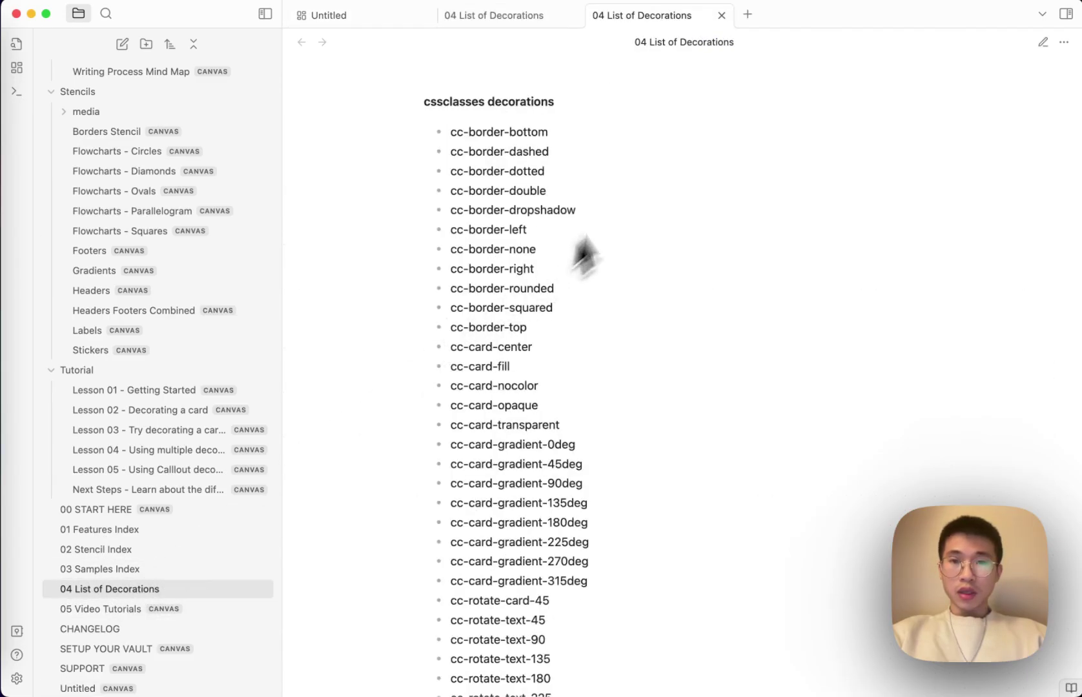
left_click(722, 15)
left_click_drag(562, 19, 297, 23)
left_click_drag(478, 15, 986, 330)
Step: Collapse the Stencils, Samples and Features folders in the file explorer
scroll(157, 246, "up", 4)
left_click(105, 356)
scroll(120, 259, "up", 4)
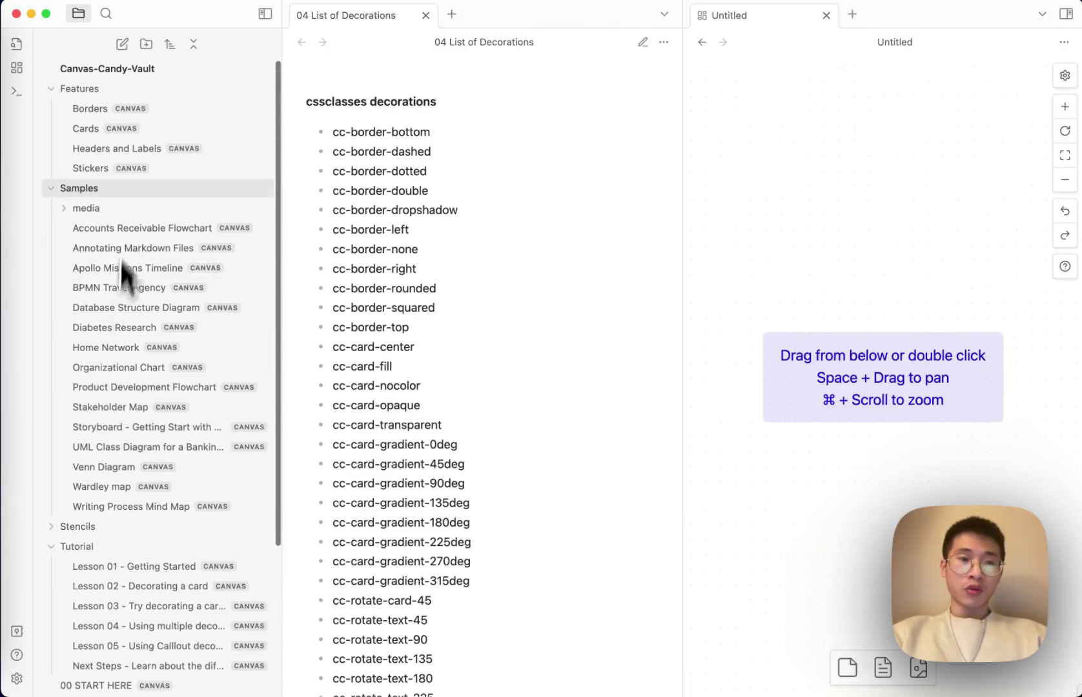
left_click(119, 190)
left_click(107, 92)
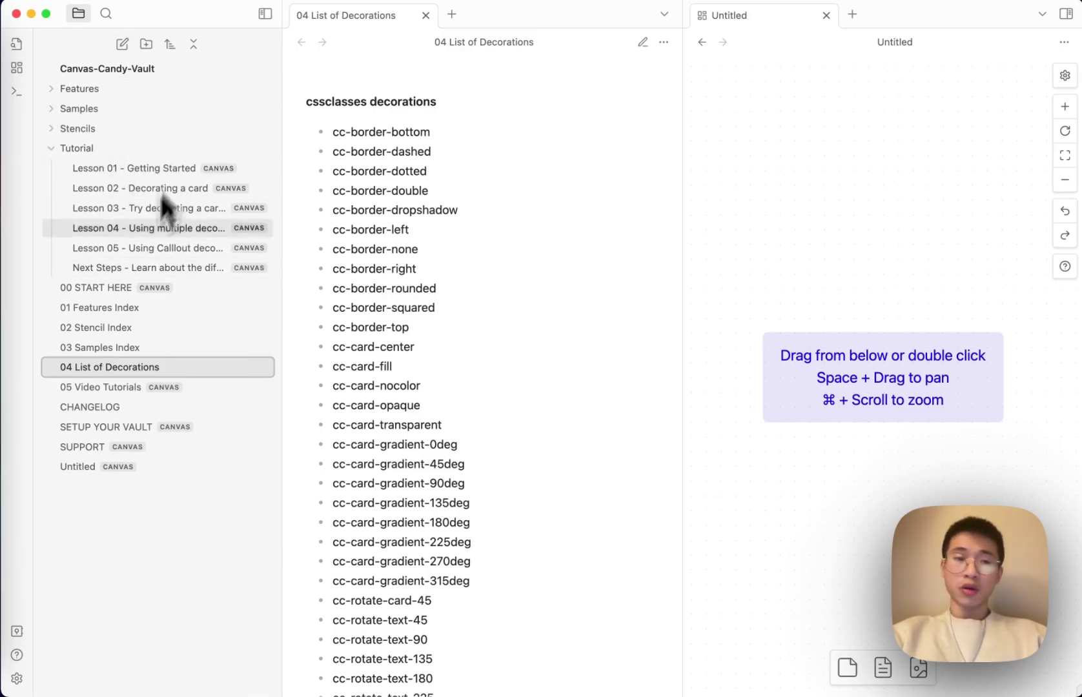
Step: Add a taller card containing cssclasses frontmatter and the text 'this is a note'
double_click(789, 192)
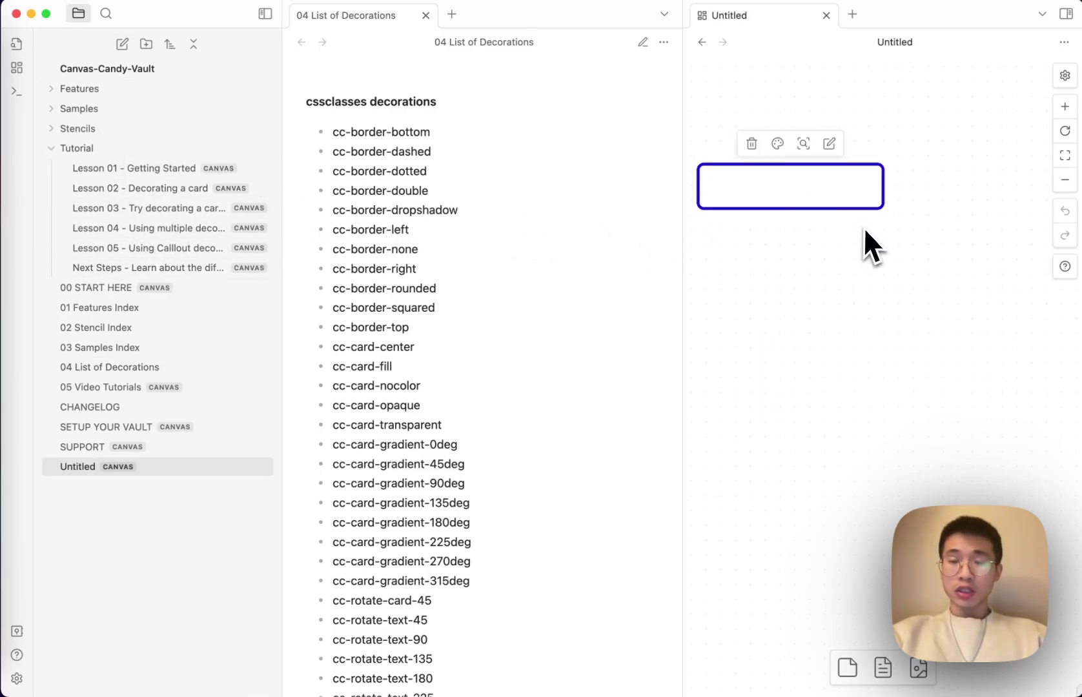
left_click_drag(819, 207, 816, 376)
type("---")
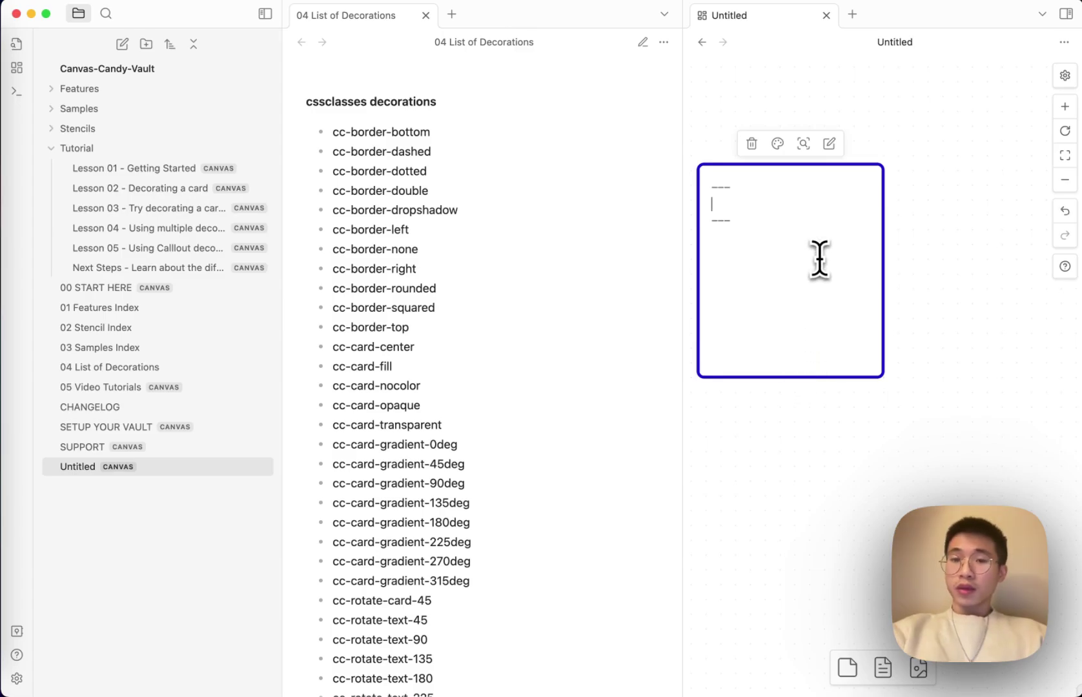
type("csss")
key("BackSpace")
type("c")
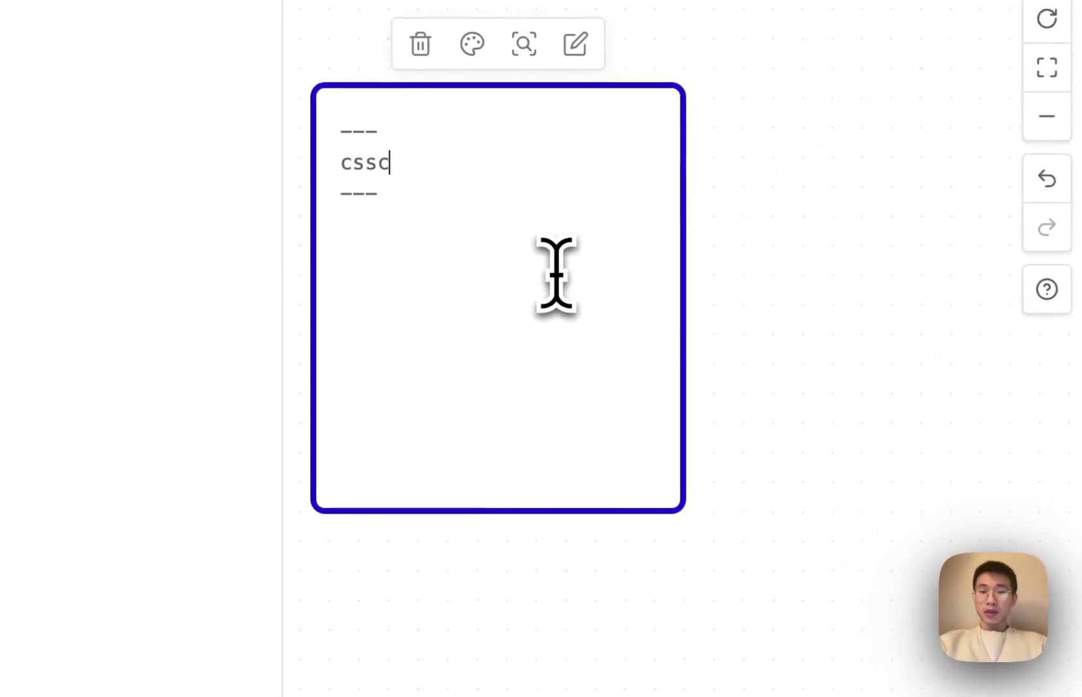
type("laa")
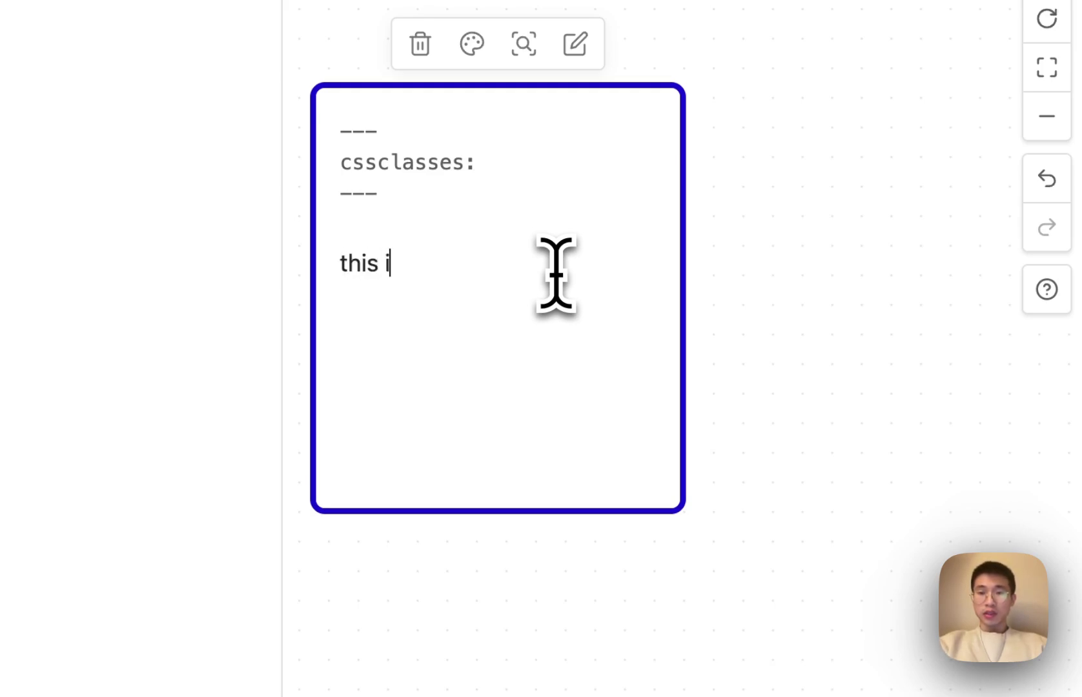
key("BackSpace")
type("note")
left_click(830, 249)
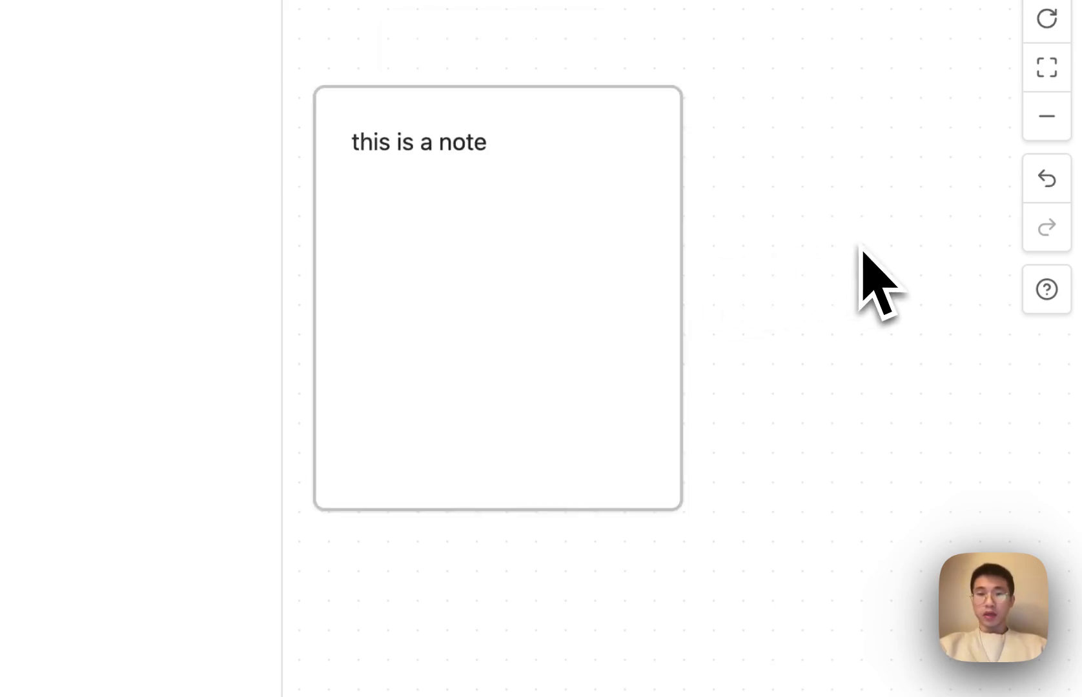
Step: Complete the class as cc-border-dashed and preview the card's dashed border
double_click(522, 258)
left_click(540, 157)
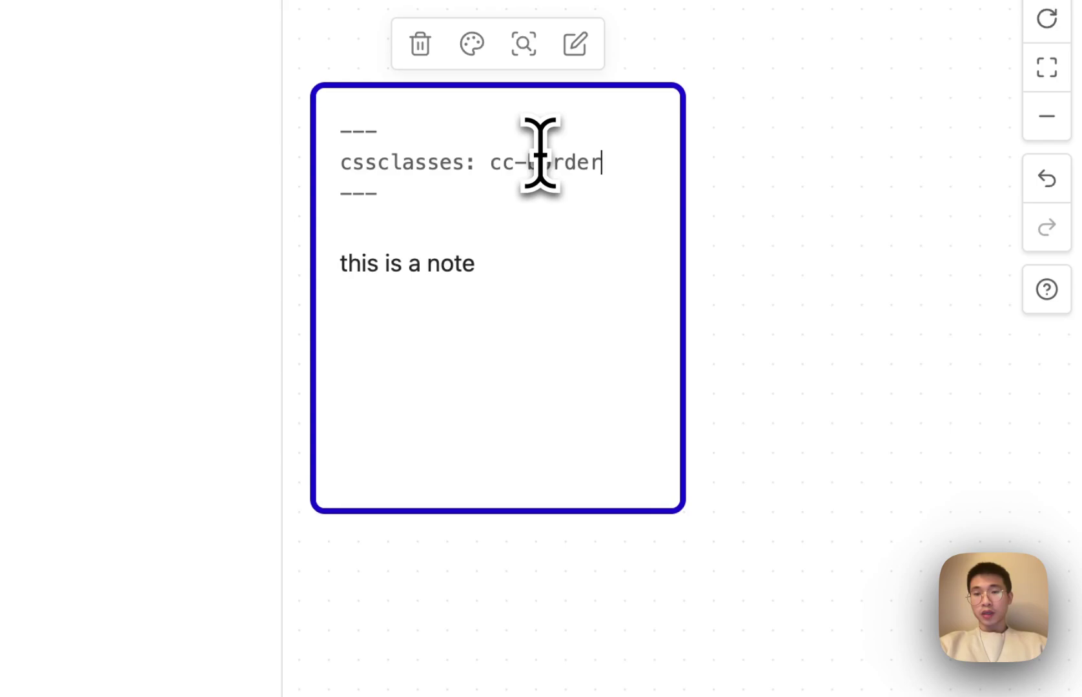
type("shed")
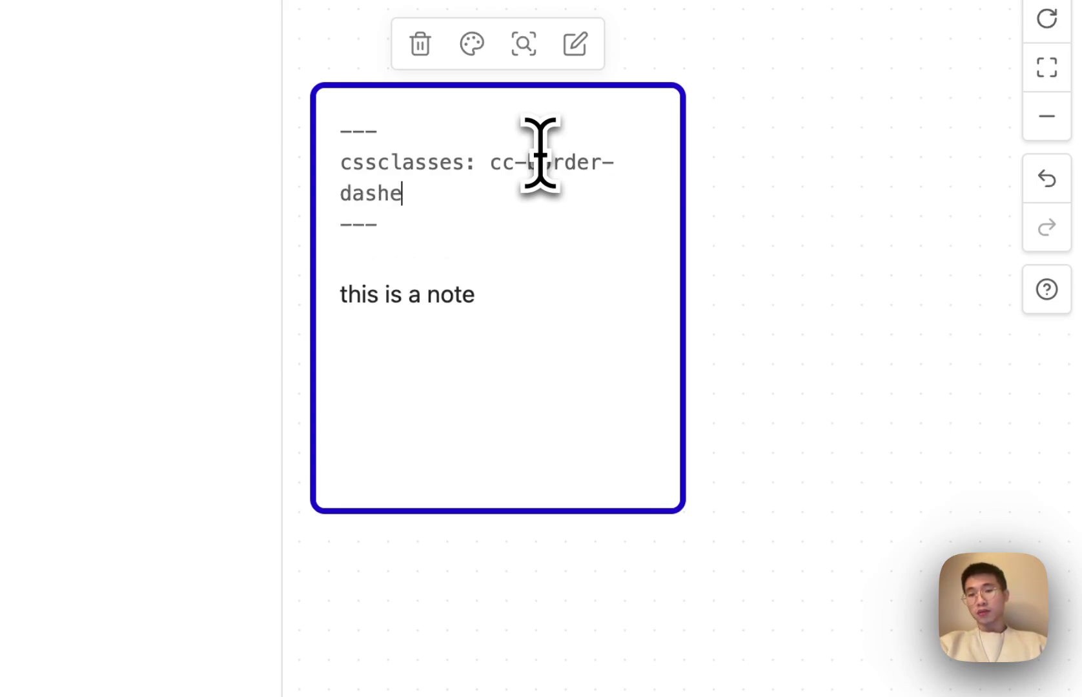
left_click(805, 224)
left_click(502, 234)
double_click(486, 253)
left_click(720, 189)
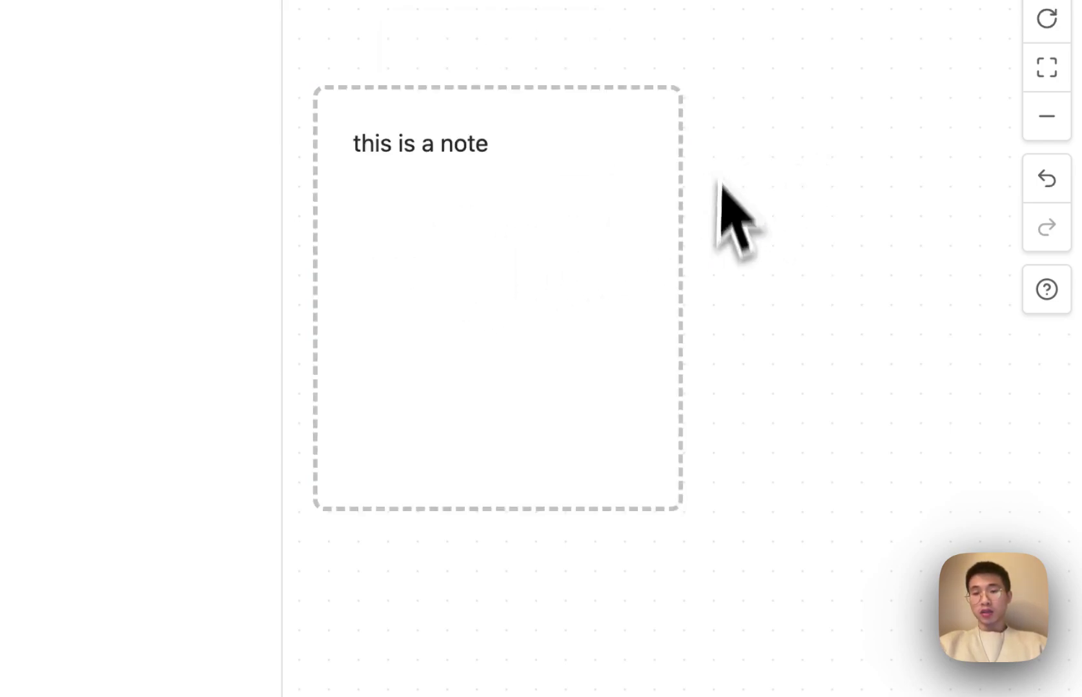
scroll(635, 500, "down", 5)
scroll(574, 206, "up", 4)
Step: Colour a new card yellow and move it over the middle of the dashed note
double_click(543, 168)
left_click(512, 121)
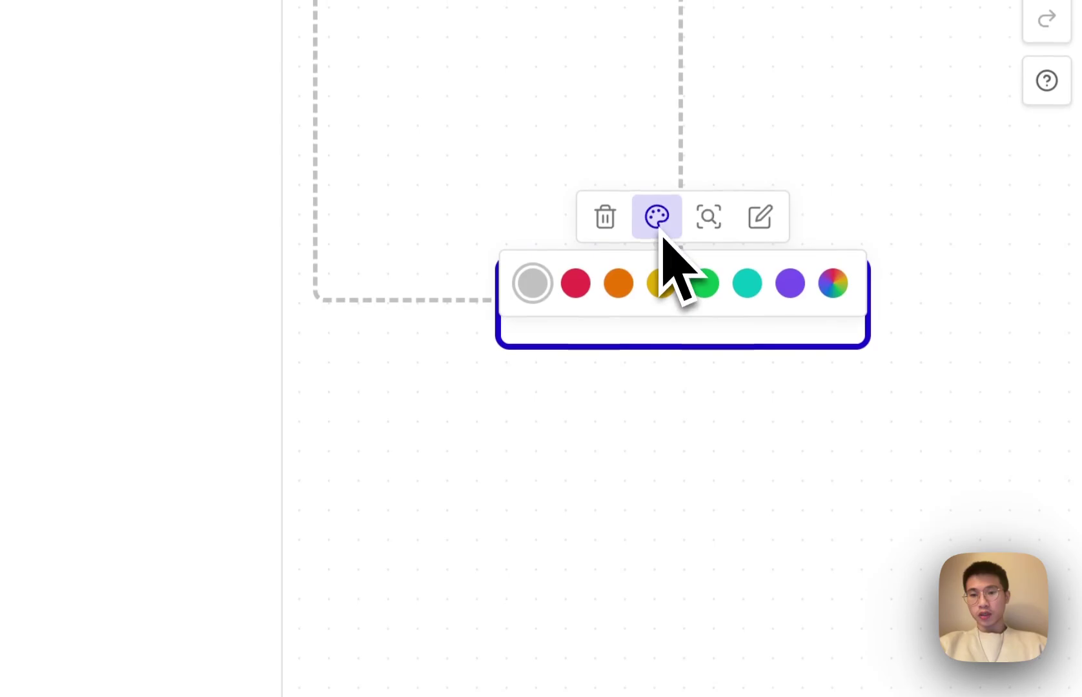
left_click(661, 282)
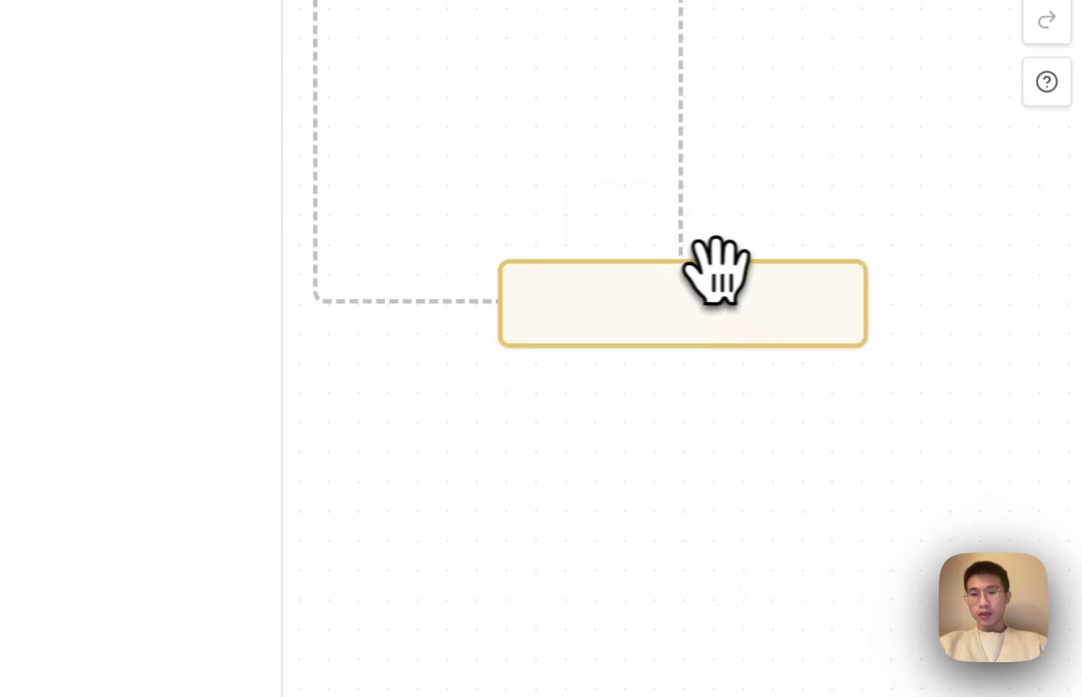
left_click_drag(716, 271, 727, 108)
Step: Colour the dashed note green and shift it into position
left_click(485, 287)
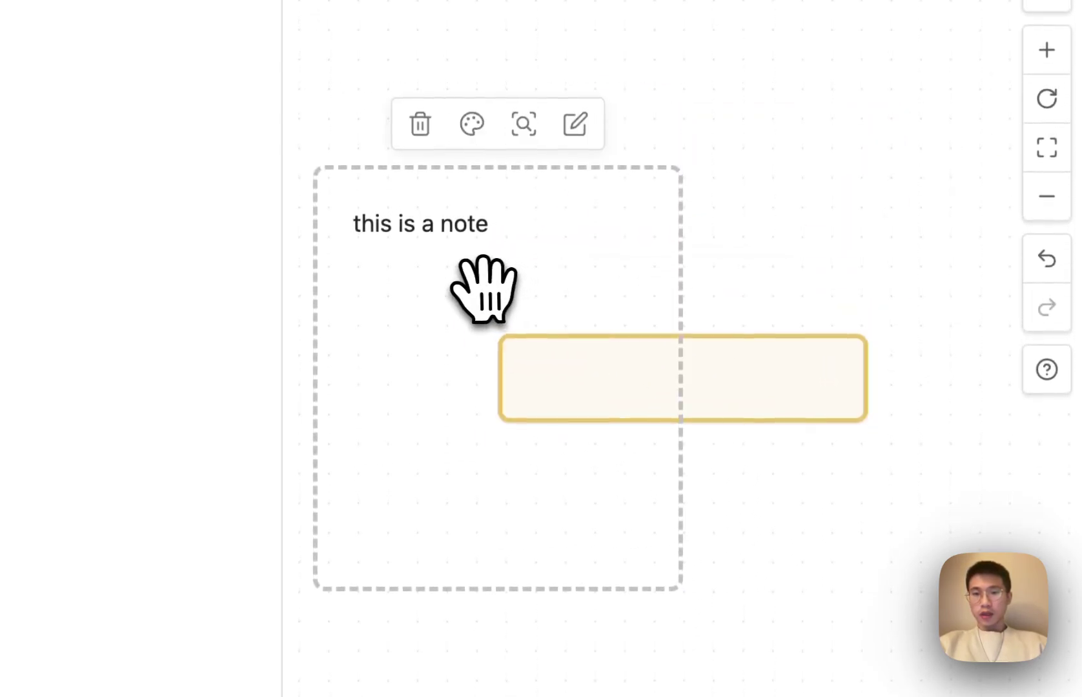
mouse_move(484, 288)
left_mouse_down()
mouse_move(640, 224)
mouse_move(453, 229)
mouse_move(459, 425)
mouse_move(555, 287)
mouse_move(490, 283)
left_mouse_up()
left_click(487, 124)
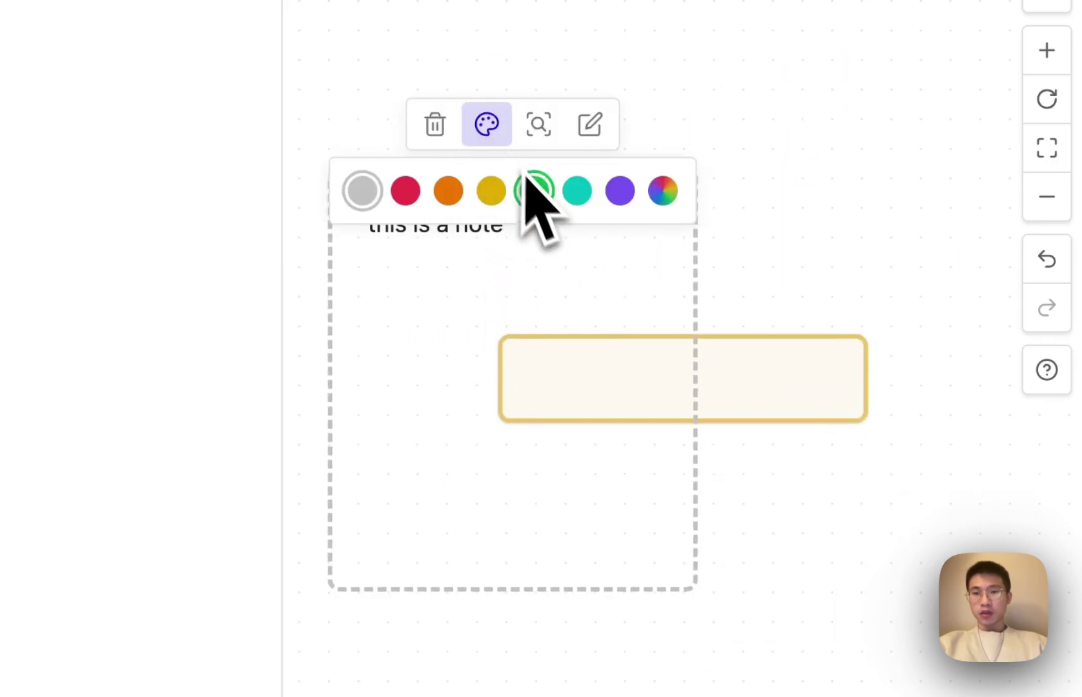
left_click(534, 191)
left_click_drag(554, 240, 490, 231)
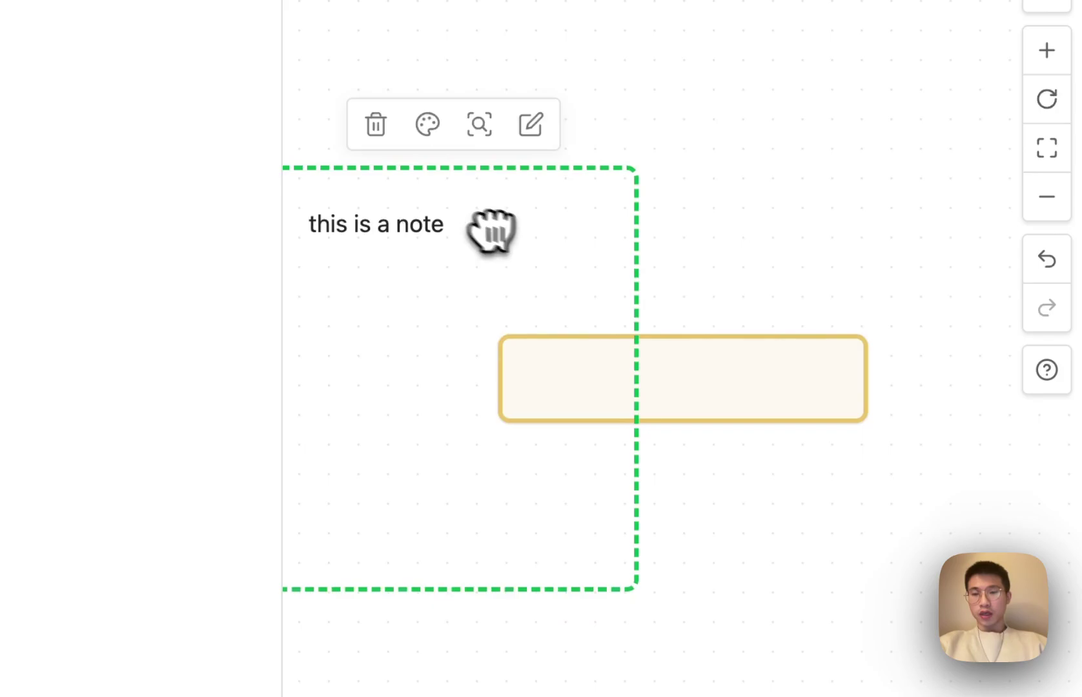
Step: Colour the rectangle green, move it left and down, and stretch it much taller
left_click(765, 355)
left_click_drag(708, 367, 816, 373)
left_click(723, 345)
left_click(770, 403)
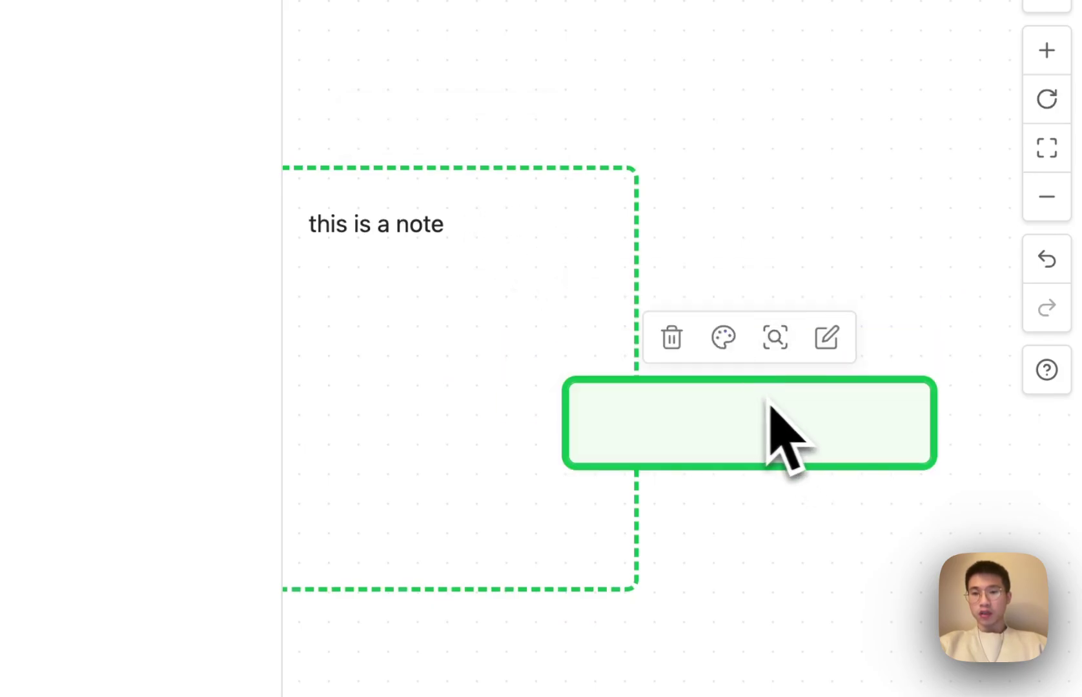
left_click(732, 266)
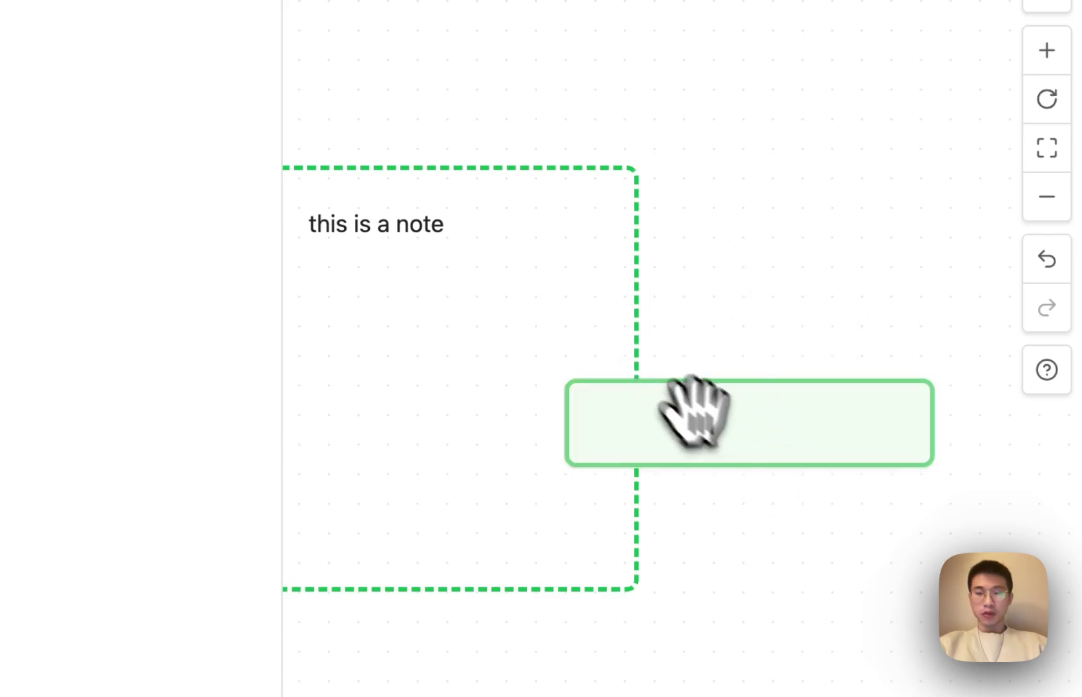
left_click_drag(694, 410, 821, 483)
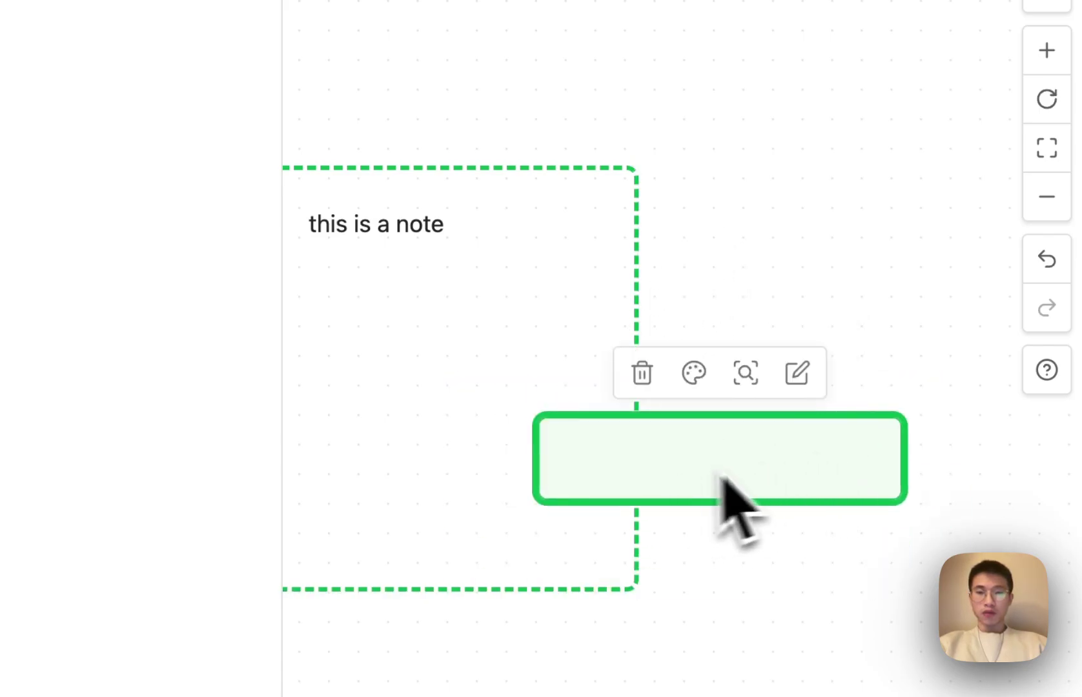
mouse_move(662, 513)
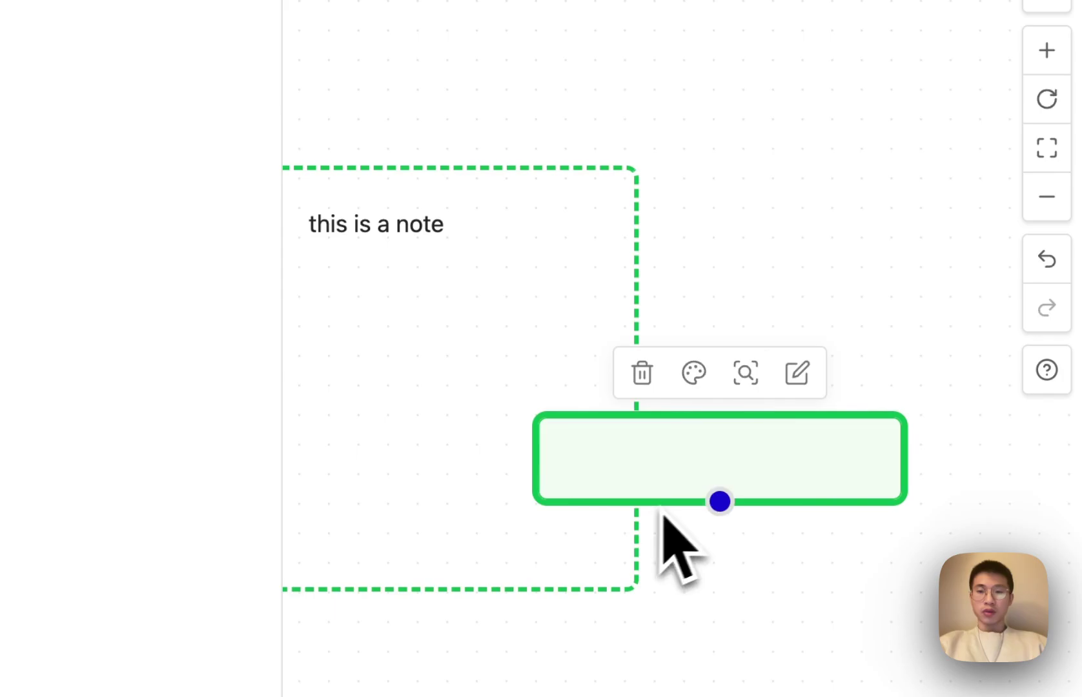
left_click_drag(760, 507, 749, 678)
left_click(388, 419)
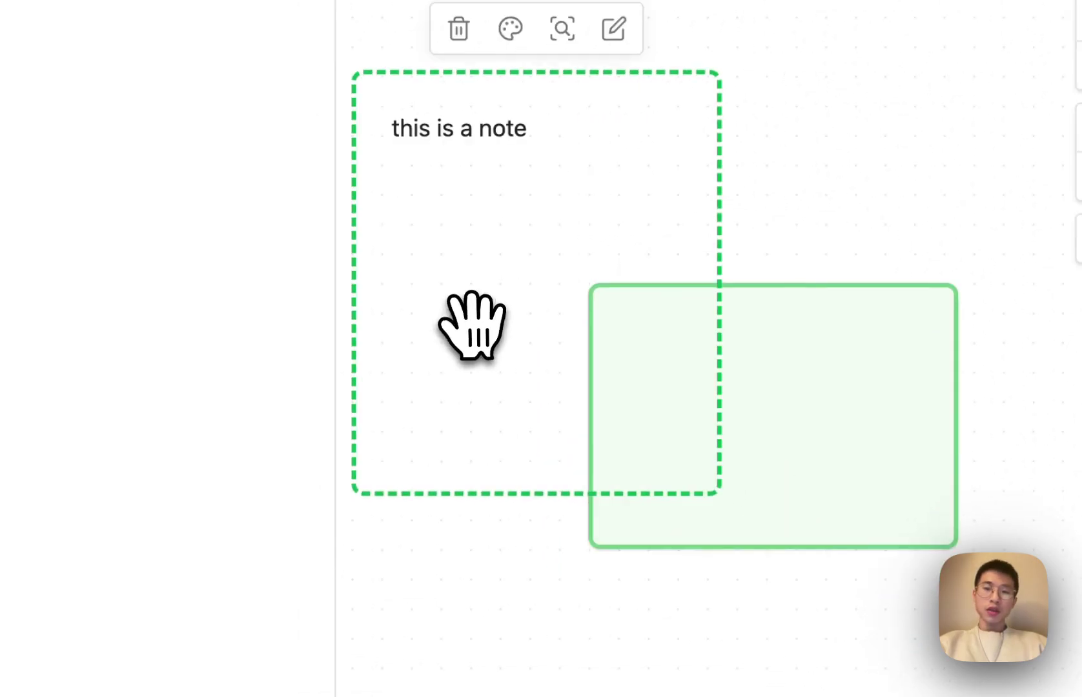
Step: Append cc-rotate-card-45 to the note's cssclasses, turning it into a diamond, and nudge it down
double_click(585, 210)
left_click(563, 216)
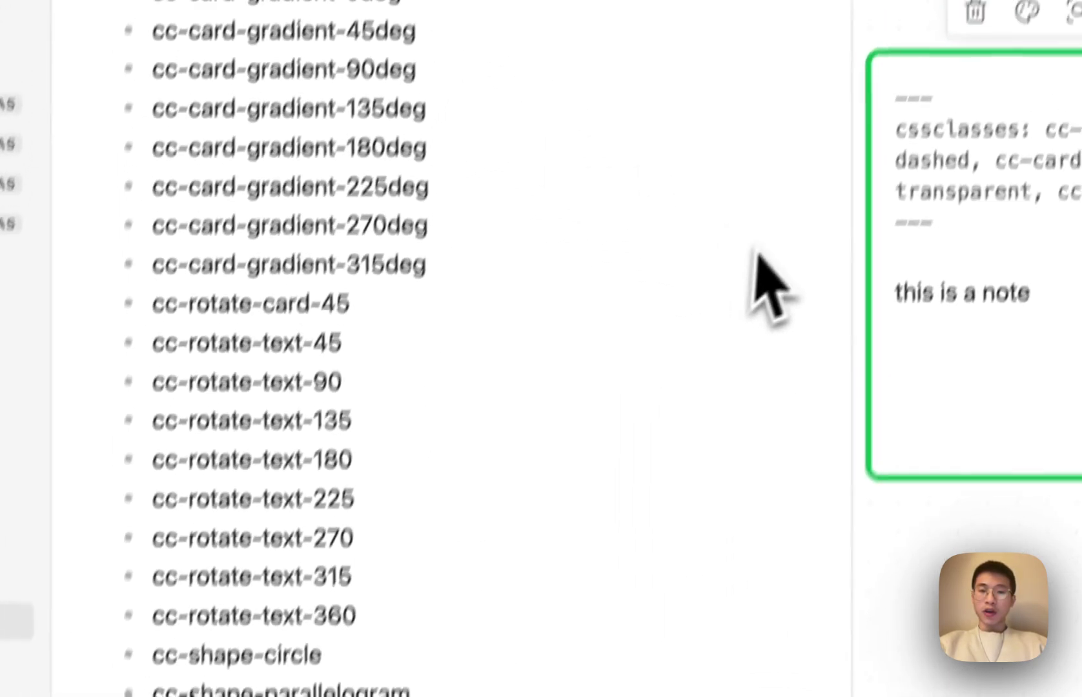
type("r")
type("o")
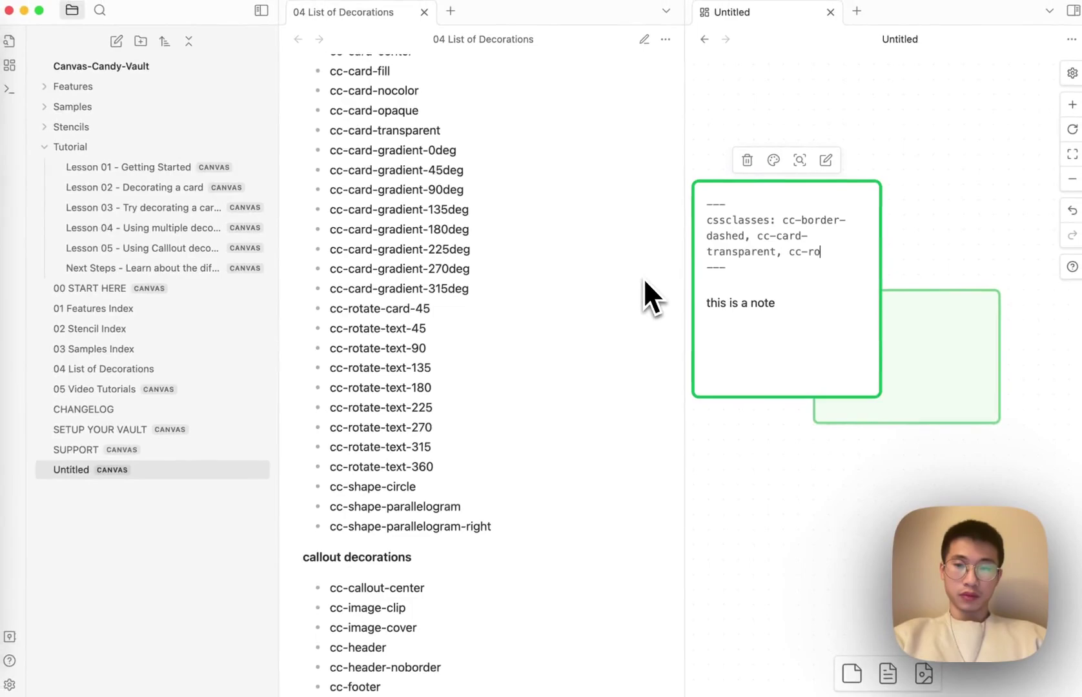
type("tate-")
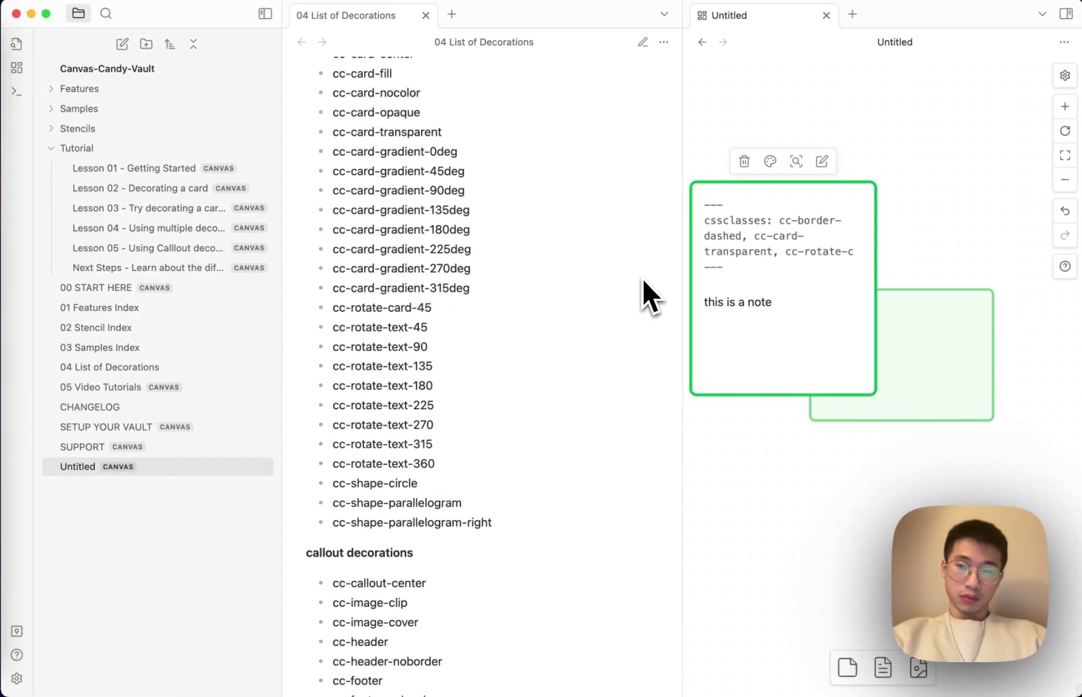
type("card-45")
left_click(954, 237)
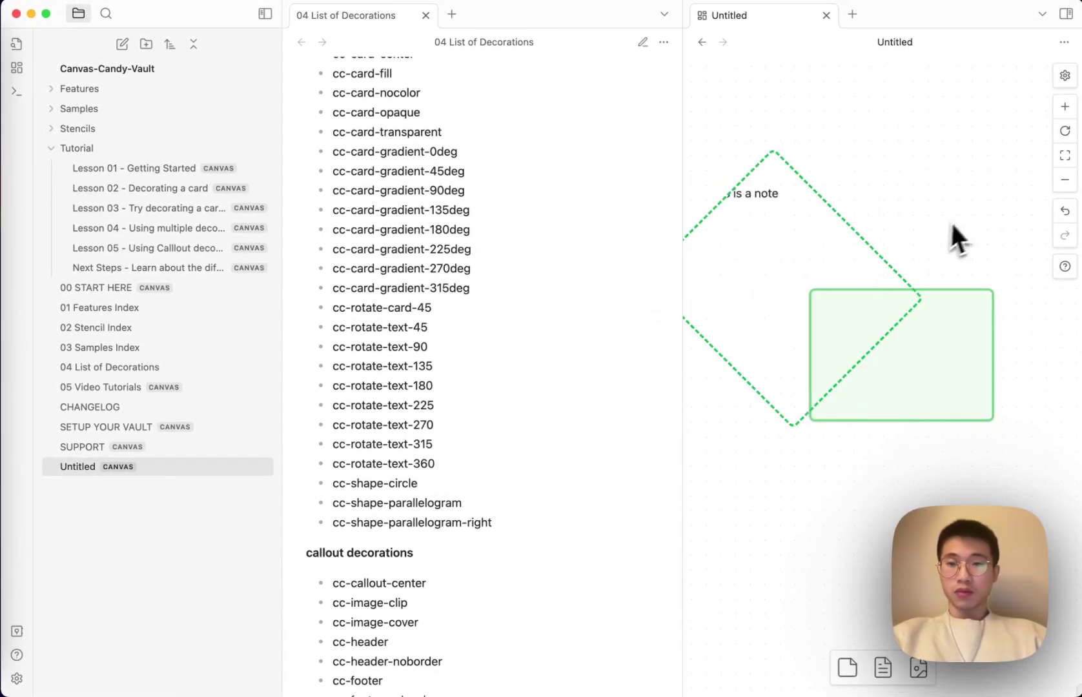
left_click_drag(828, 273, 809, 320)
Step: Add cc-card-center to the note's cssclasses to centre its text
double_click(763, 196)
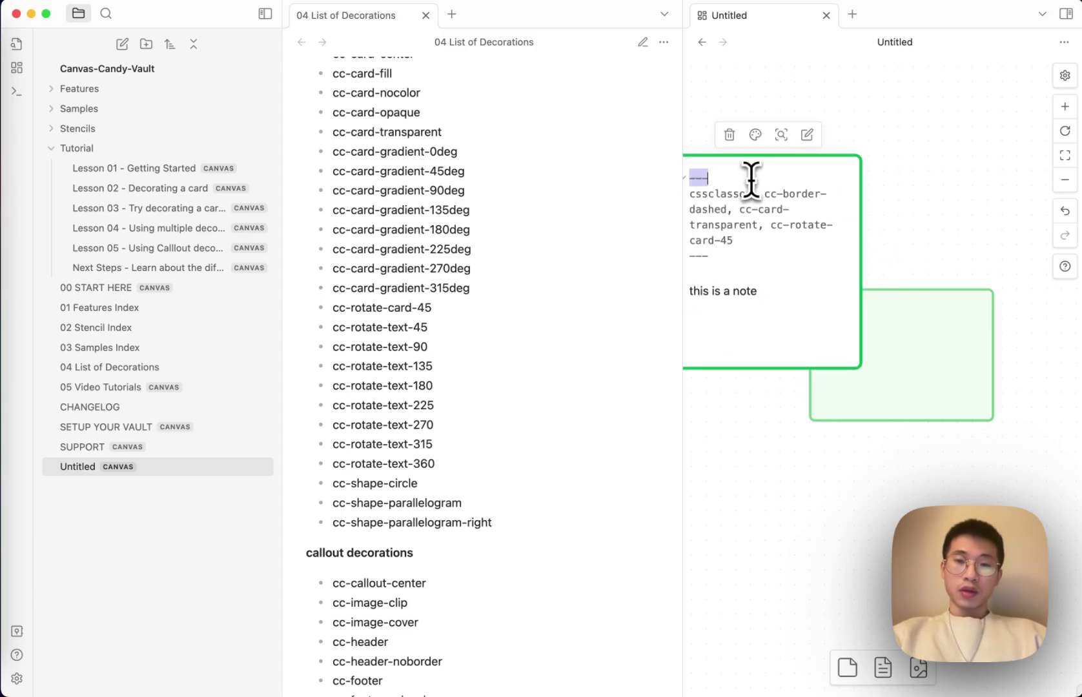
left_click(766, 244)
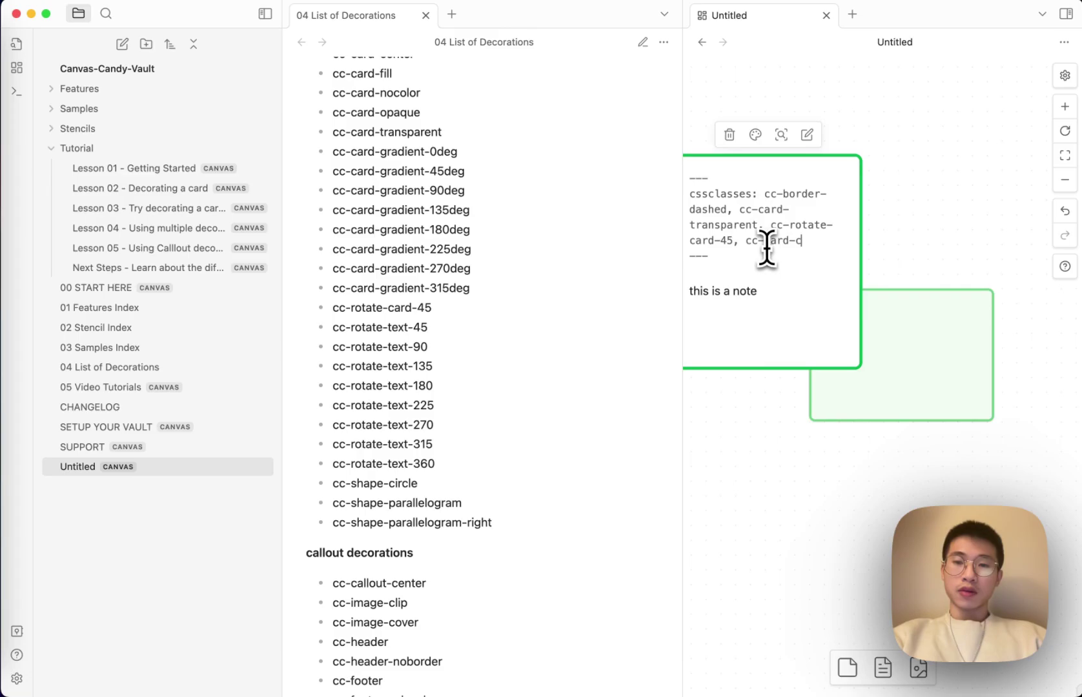
type(", cc-card-center")
key("Escape")
left_click(808, 239)
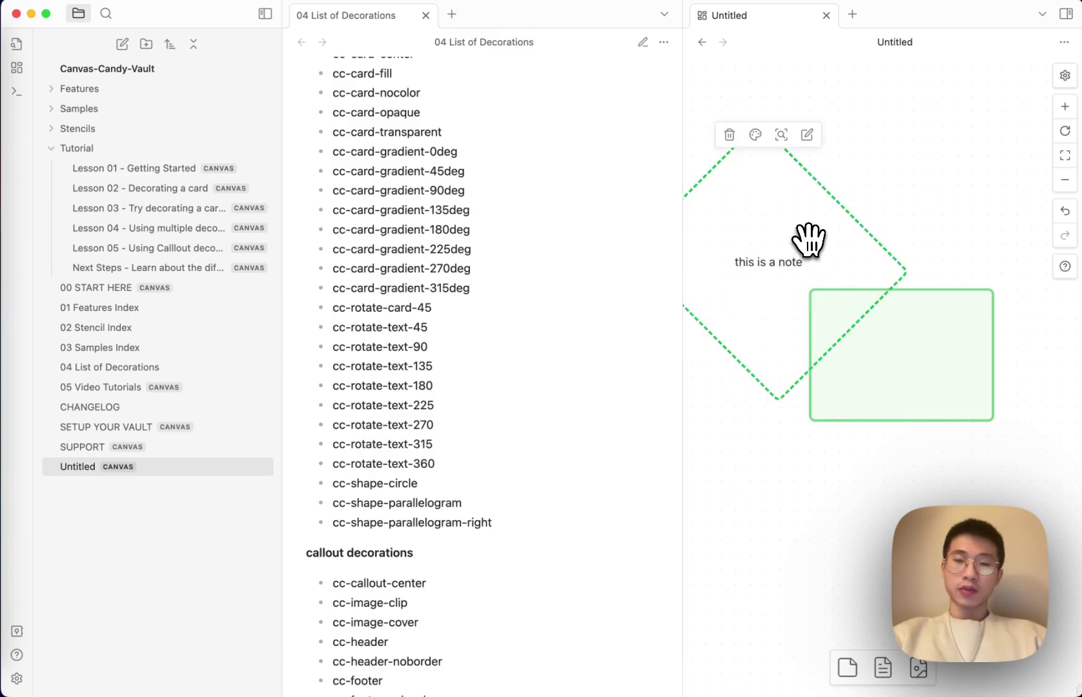
double_click(807, 228)
left_click(835, 240)
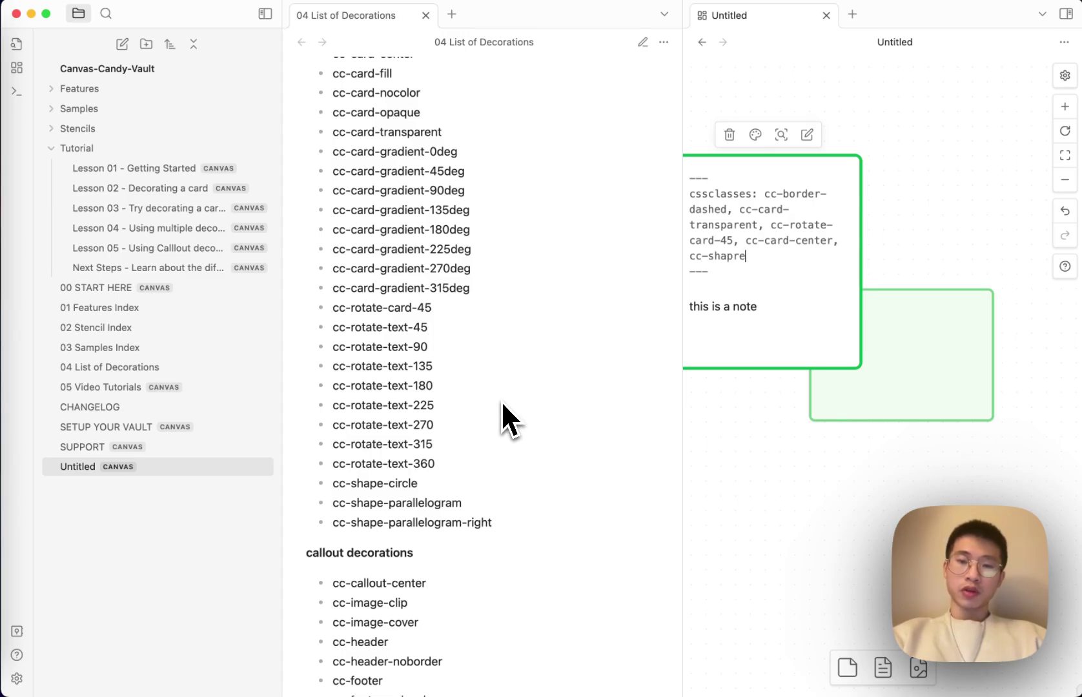
Step: Append cc-shape-circle to the note's cssclasses and preview the circle shape
type(", cc-shape-circle")
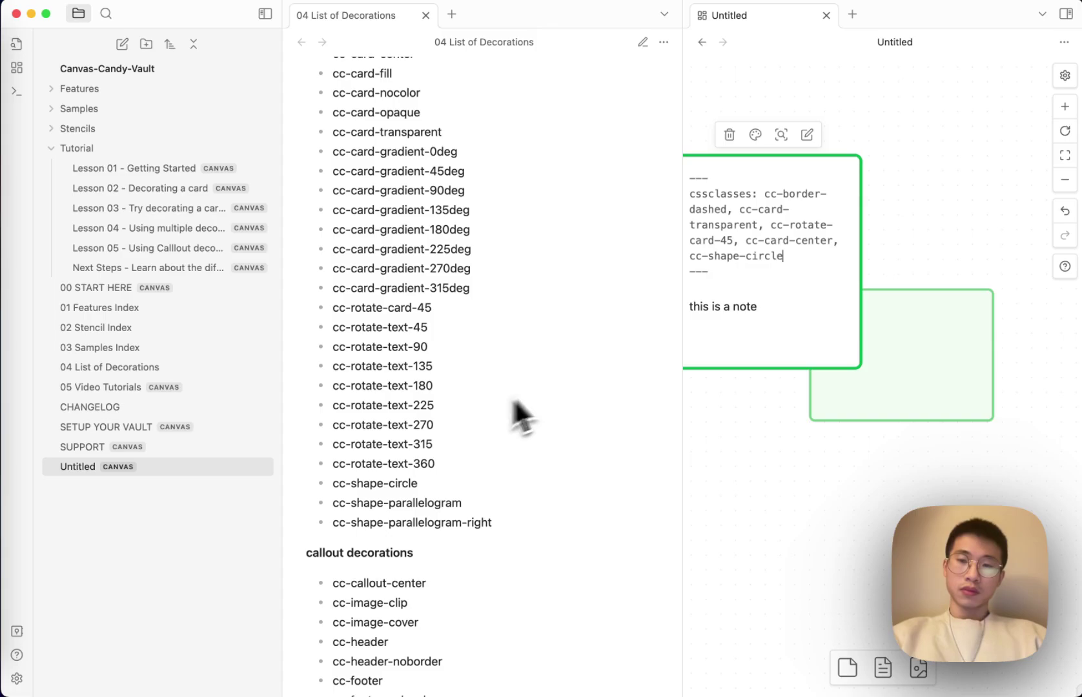
left_click(916, 223)
left_click(787, 271)
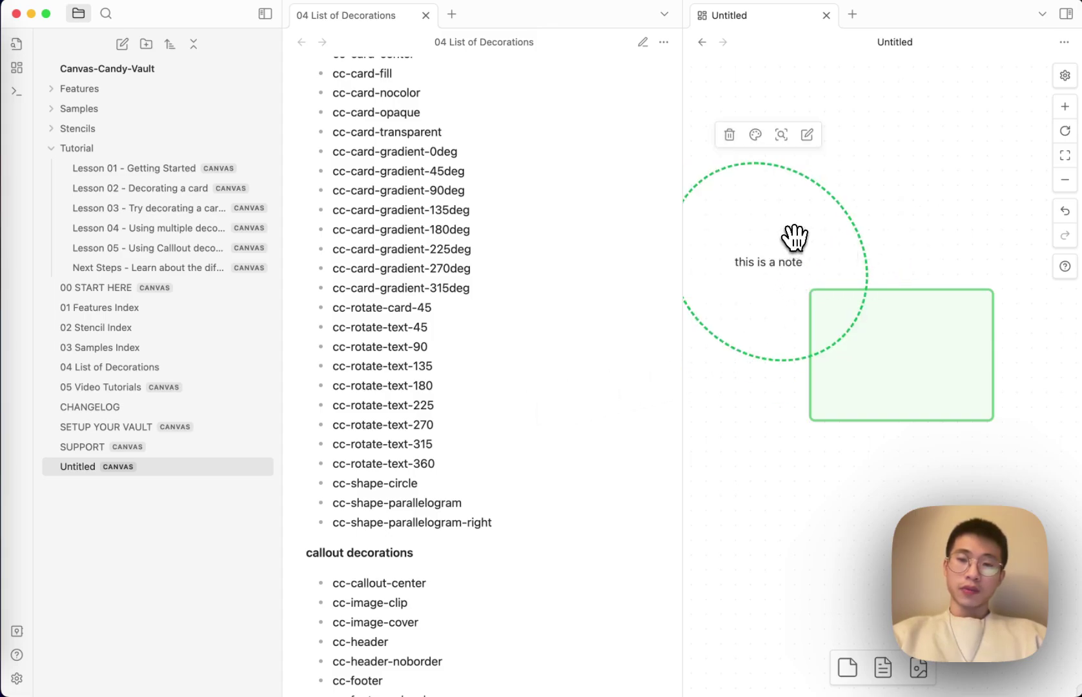
left_click(792, 234)
Step: Change the class word 'circle' to 'parallelogram' so the note renders as cc-shape-parallelogram
key("alt+BackSpace")
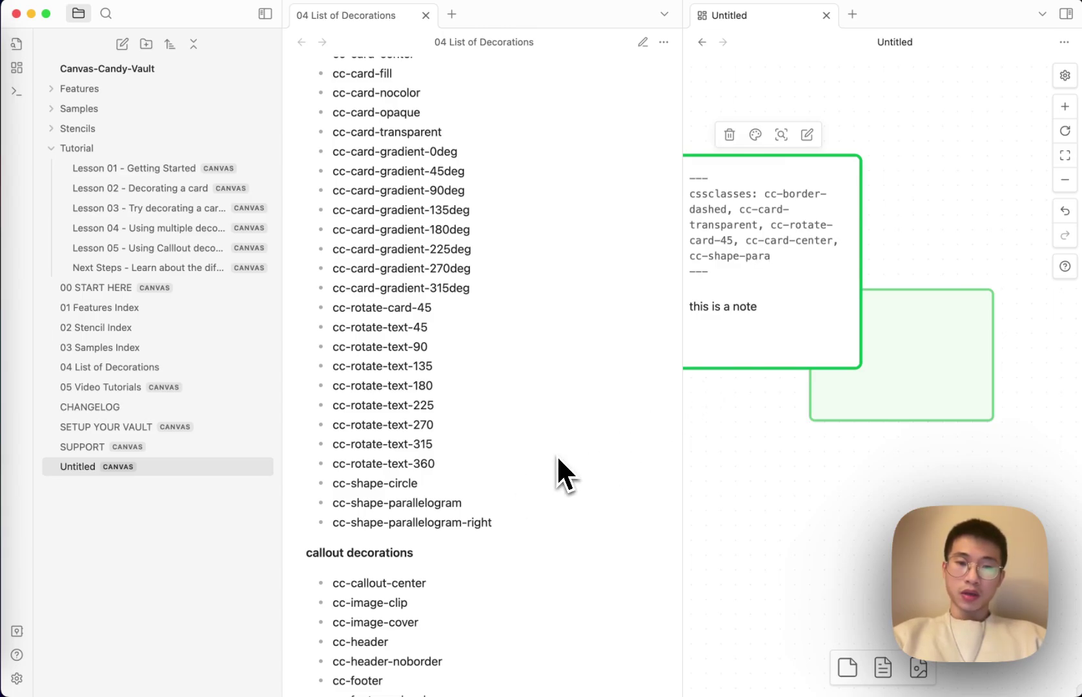
type("parallelogram")
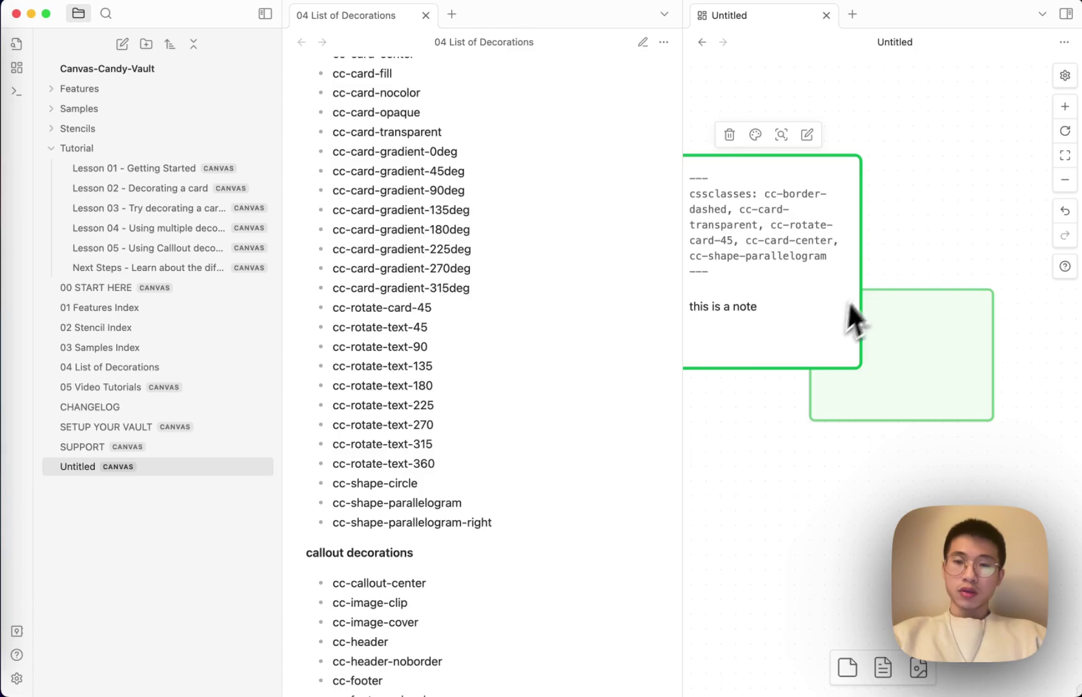
left_click(922, 219)
double_click(806, 241)
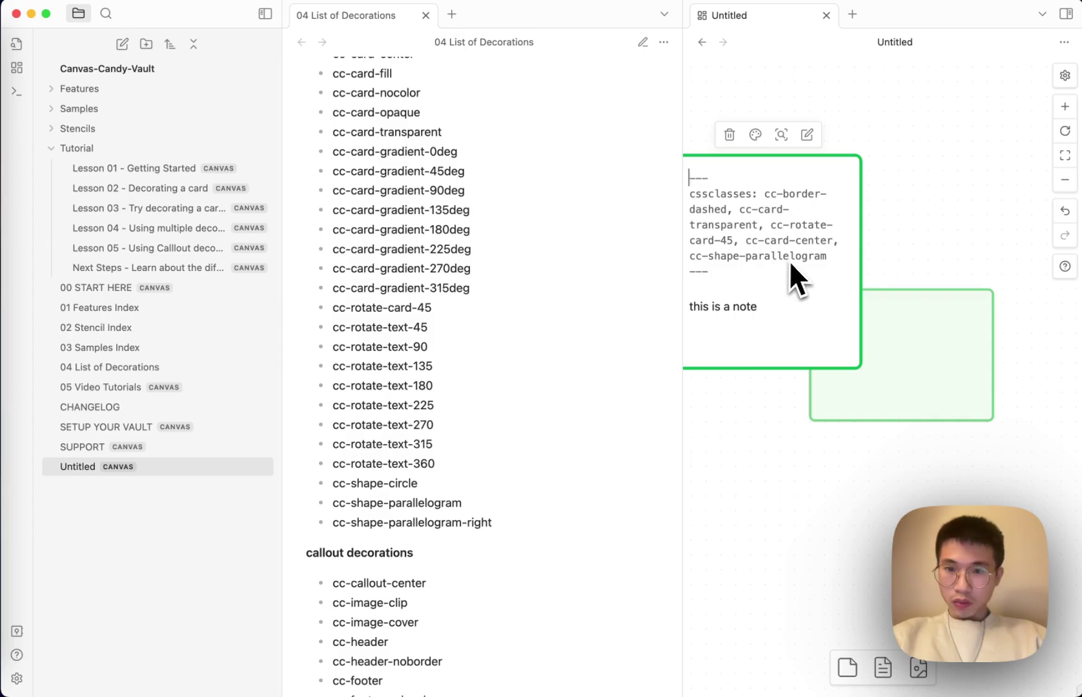
Step: Remove the cc-rotate-card-45 class from the note card and preview it unrotated
left_click(664, 357)
key("super+v")
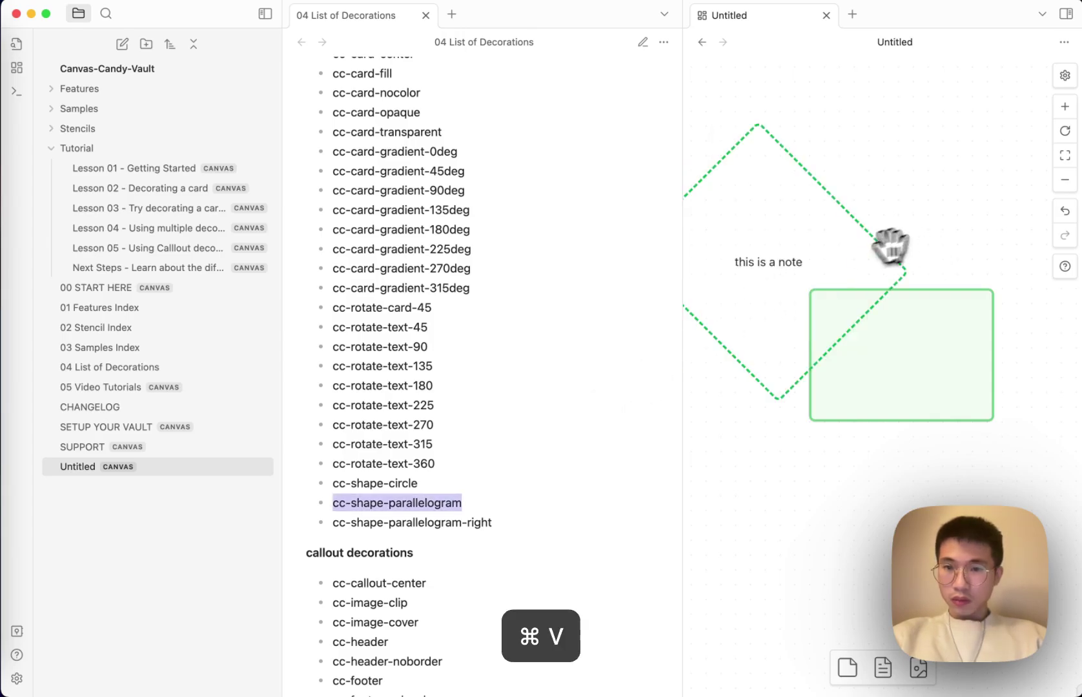
double_click(798, 263)
left_click_drag(737, 242, 762, 226)
key("super+c")
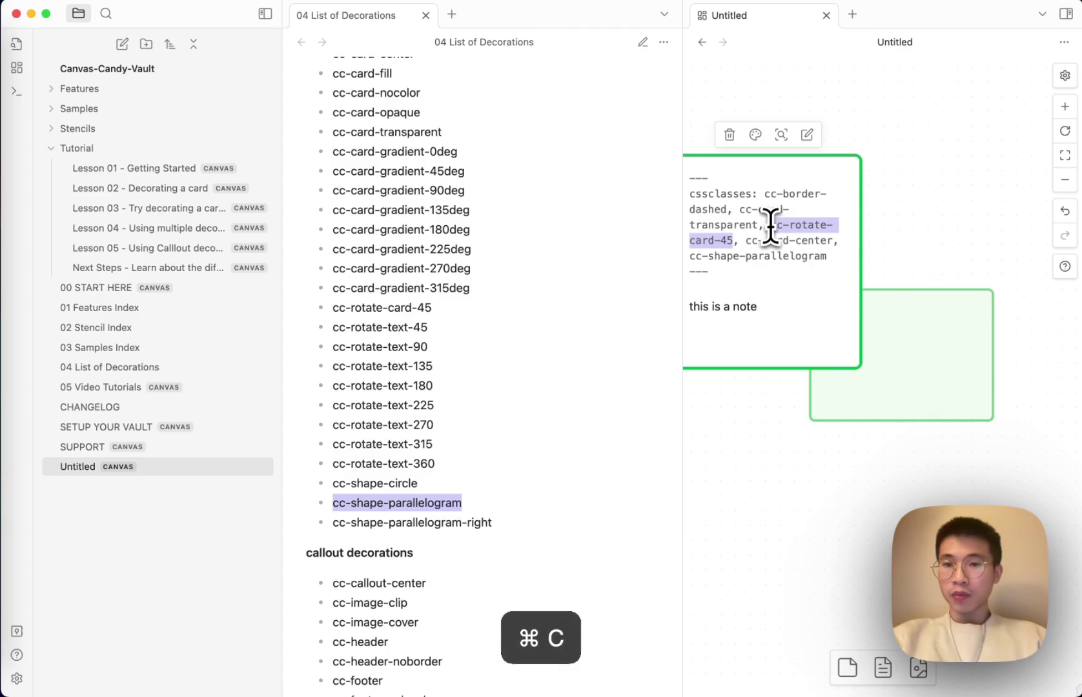
key("BackSpace")
key("Escape")
Step: Paste cc-rotate-card-45 back after cc-shape-parallelogram, then select and delete it again
double_click(809, 239)
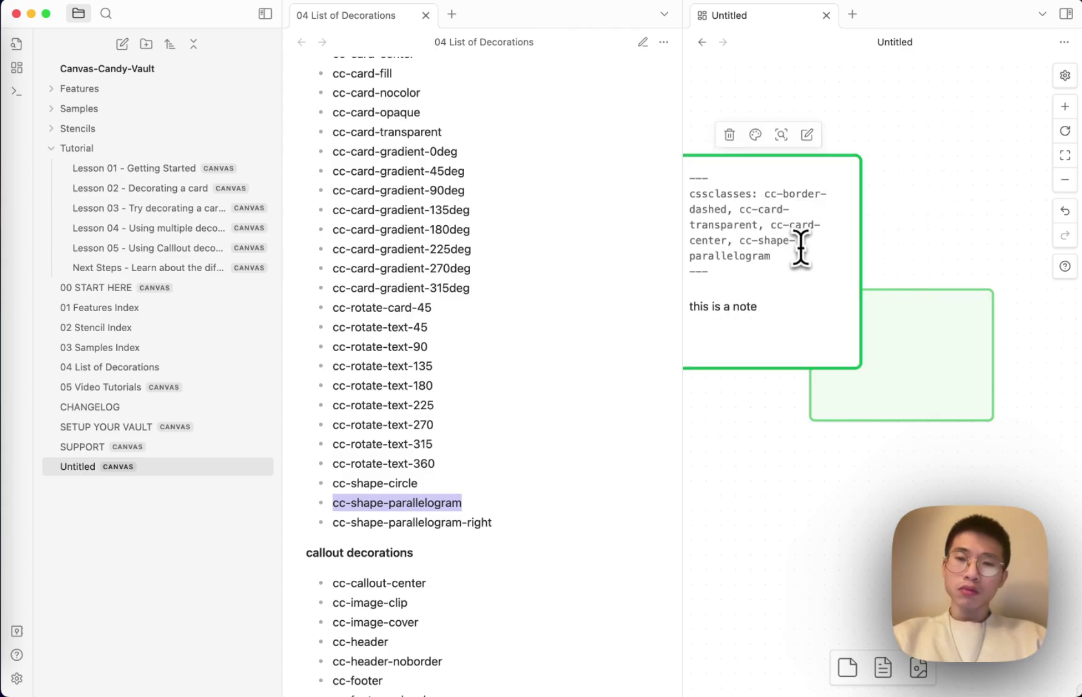
left_click(790, 256)
key("super+v")
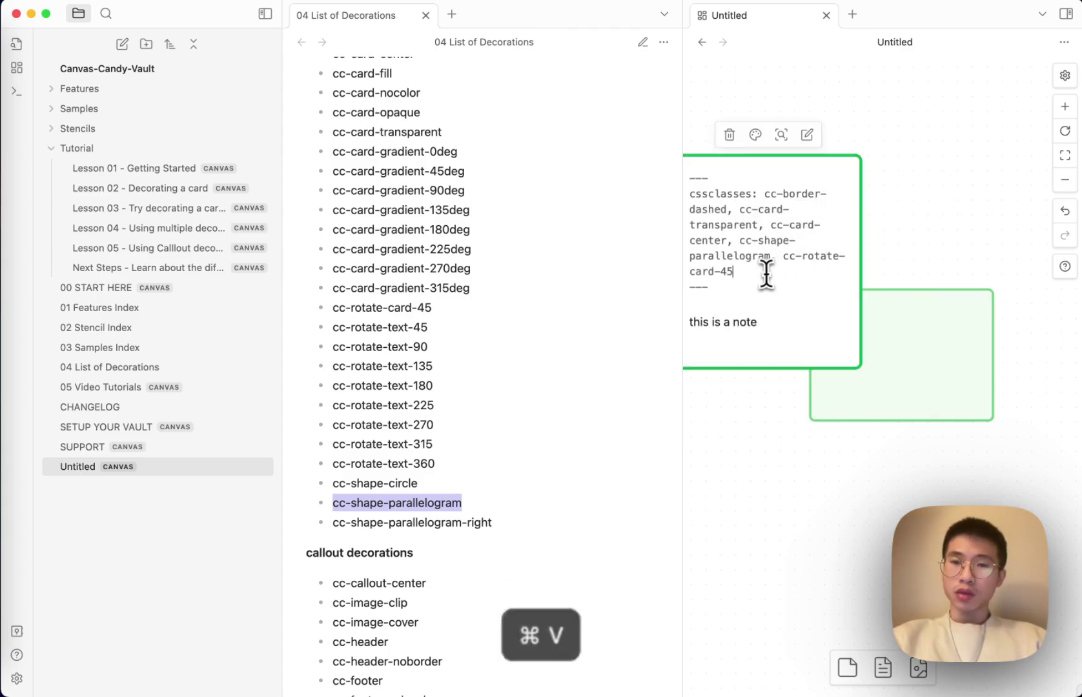
left_click_drag(765, 274, 737, 242)
key("super+c")
key("BackSpace")
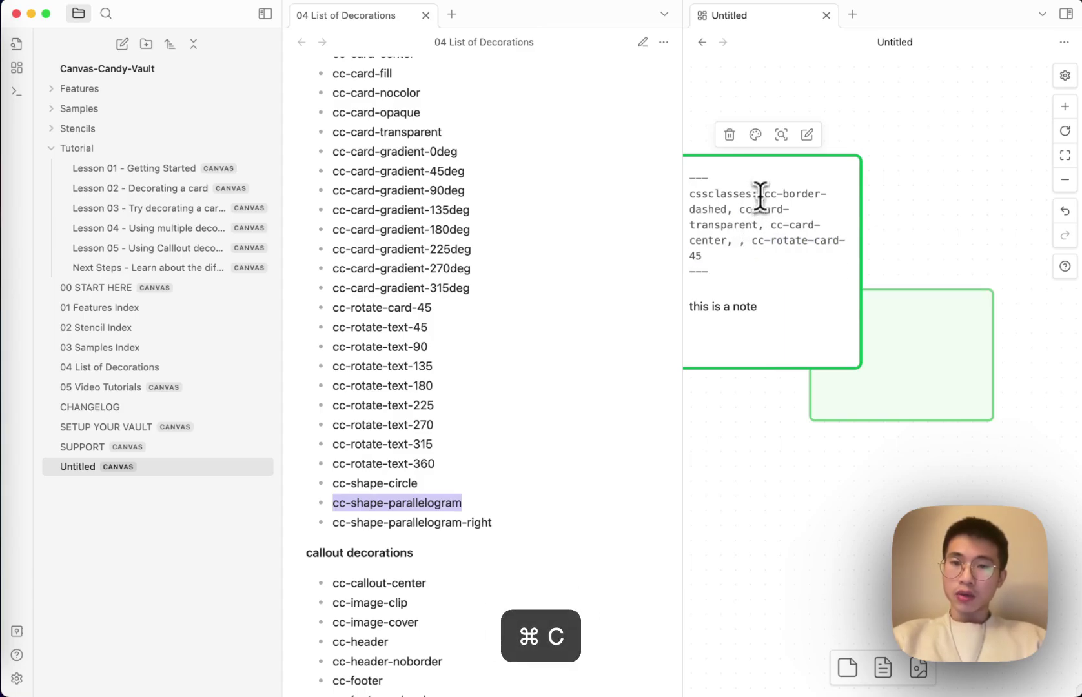
Step: Delete the border, transparency and centring classes, leaving only cc-shape-parallelogram
left_click_drag(759, 193, 787, 251)
key("BackSpace")
key("super+v")
left_click(935, 224)
double_click(692, 279)
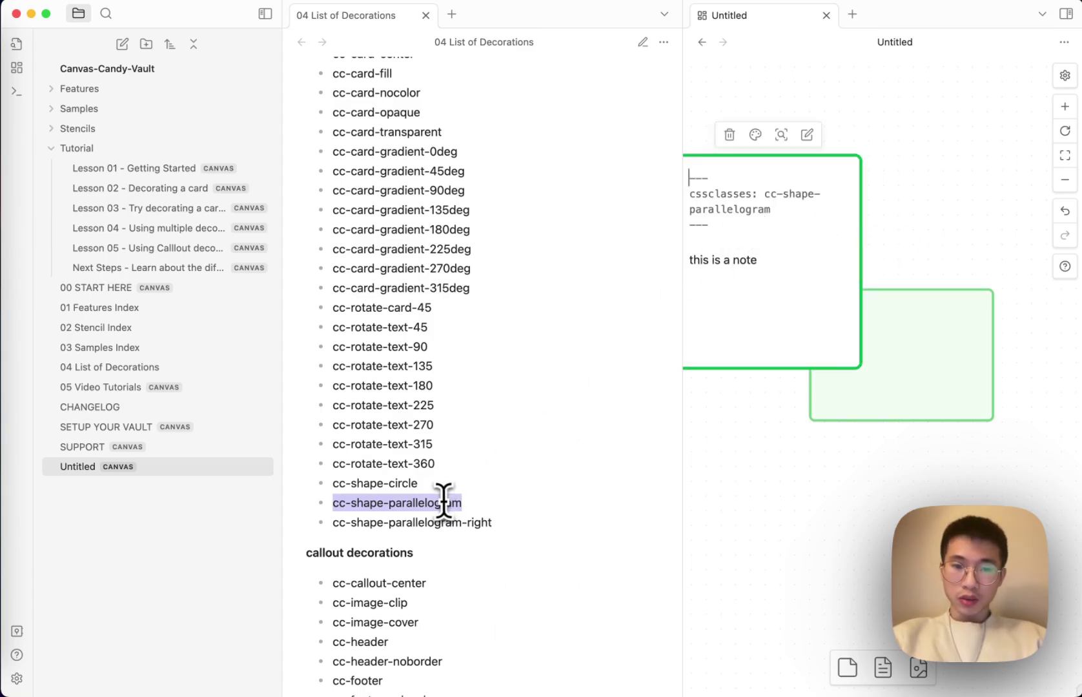
left_click_drag(443, 502, 339, 502)
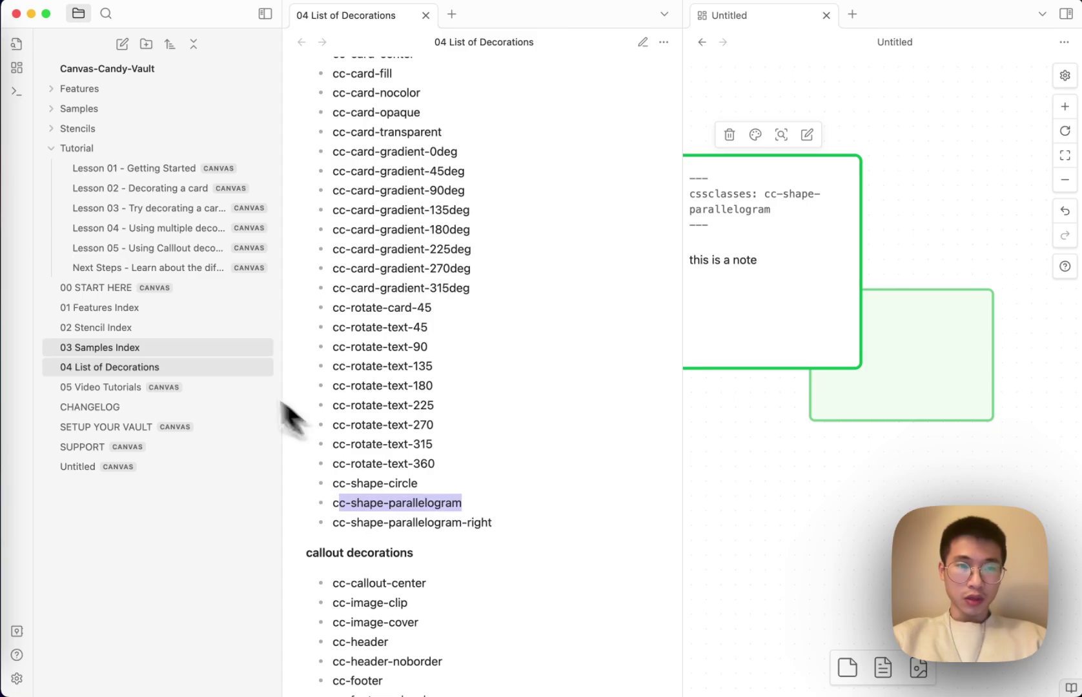
Step: Open the Flowcharts - Parallelogram stencil and copy the red card's cc-shape-parallelogram-right class
left_click(96, 132)
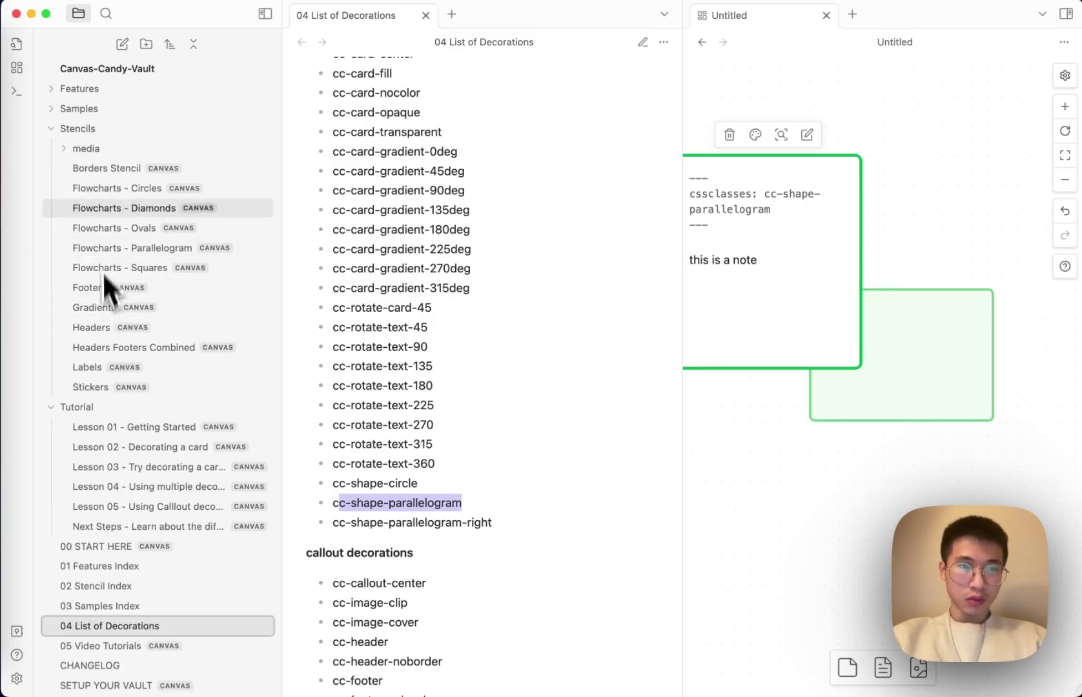
left_click(123, 248)
scroll(386, 258, "up", 5)
double_click(386, 258)
left_click_drag(403, 251, 373, 284)
key("super+c")
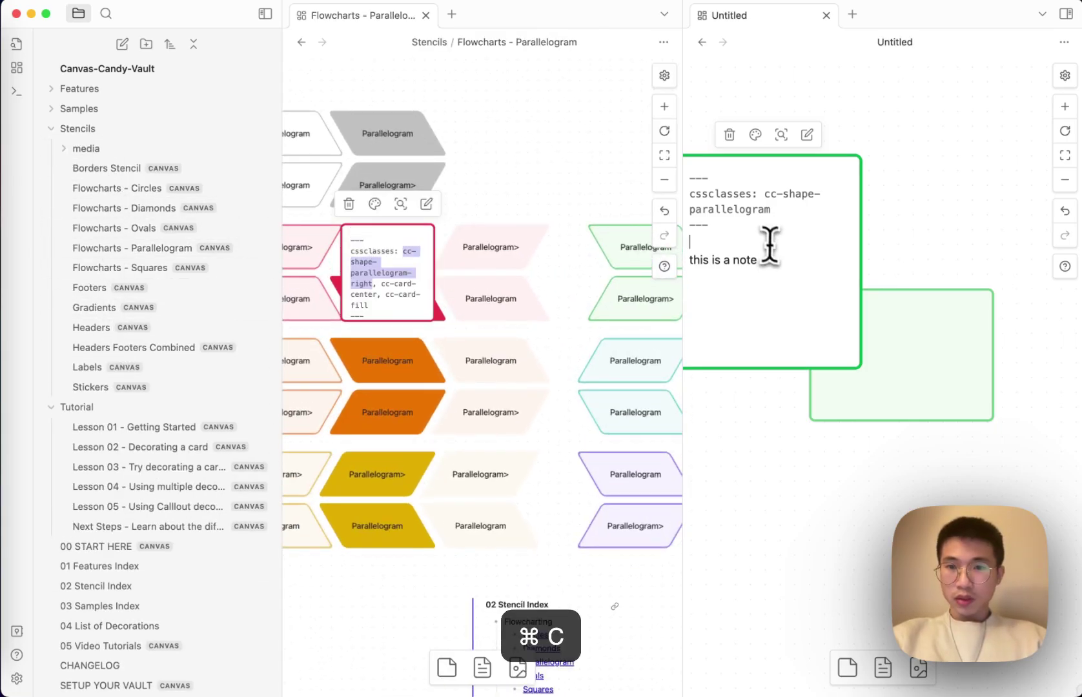
Step: Replace the note's cc-shape-parallelogram with cc-shape-parallelogram-right, preview, then trim the -right suffix
left_click_drag(764, 193, 774, 210)
key("super+v")
left_click(873, 202)
double_click(785, 197)
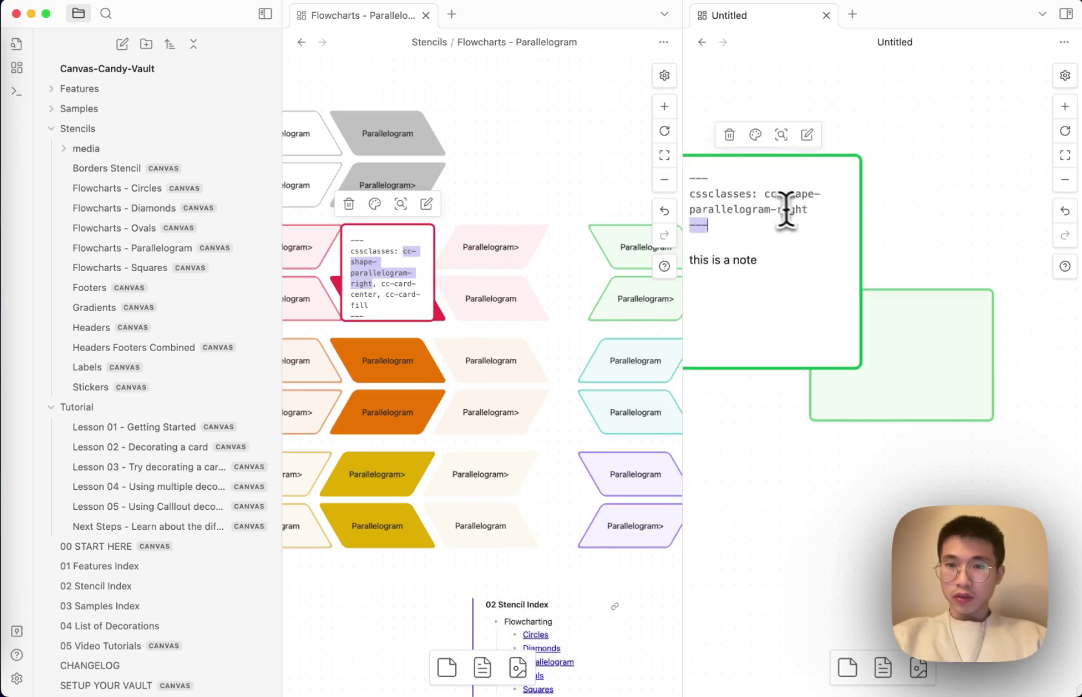
left_click(840, 205)
key("BackSpace")
key("BackSpace")
key("BackSpace")
key("BackSpace")
key("BackSpace")
key("BackSpace")
left_click(930, 214)
Step: Inspect the classes on the red and pink stencil parallelogram cards
scroll(137, 584, "down", 2)
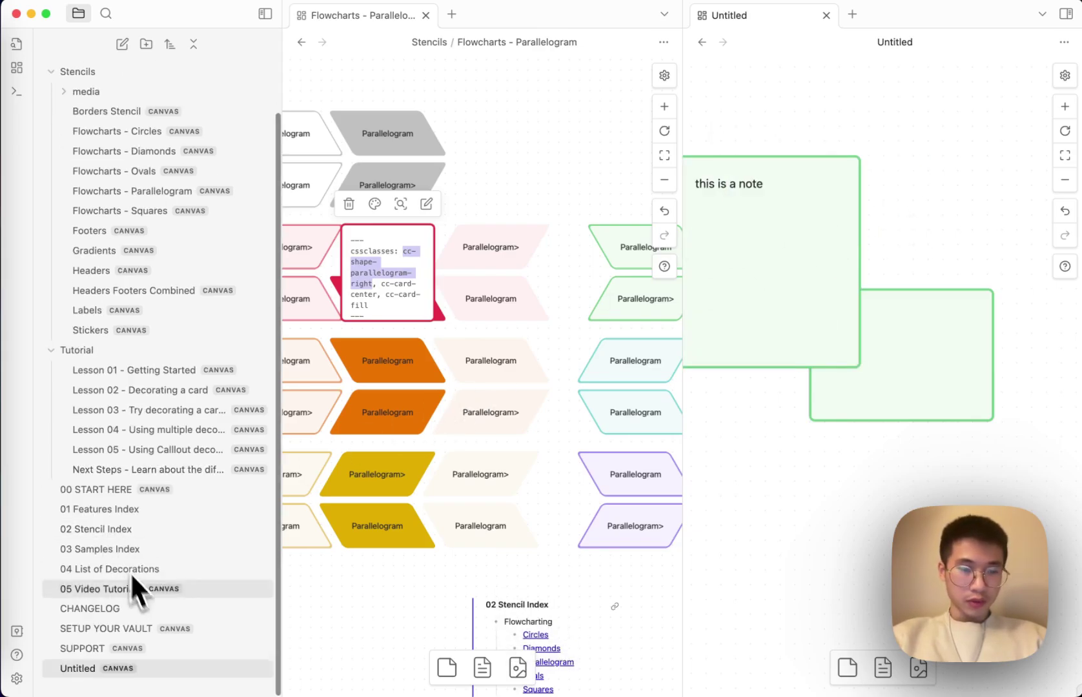
scroll(176, 265, "up", 2)
left_click(501, 182)
scroll(507, 191, "left", 3)
left_click(413, 286)
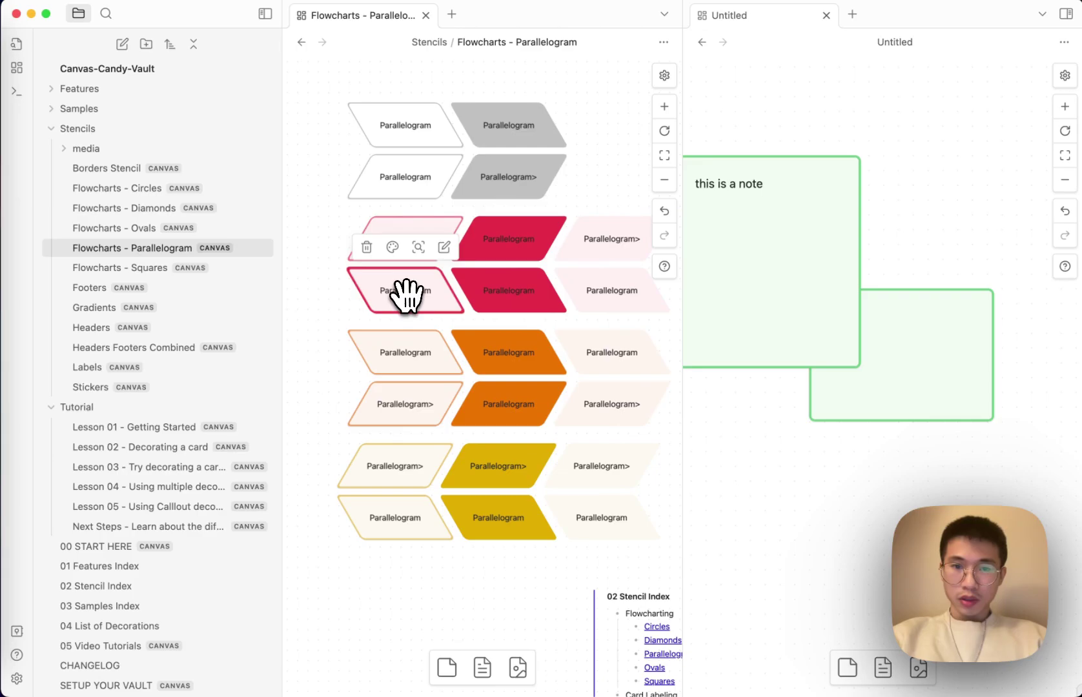
double_click(408, 291)
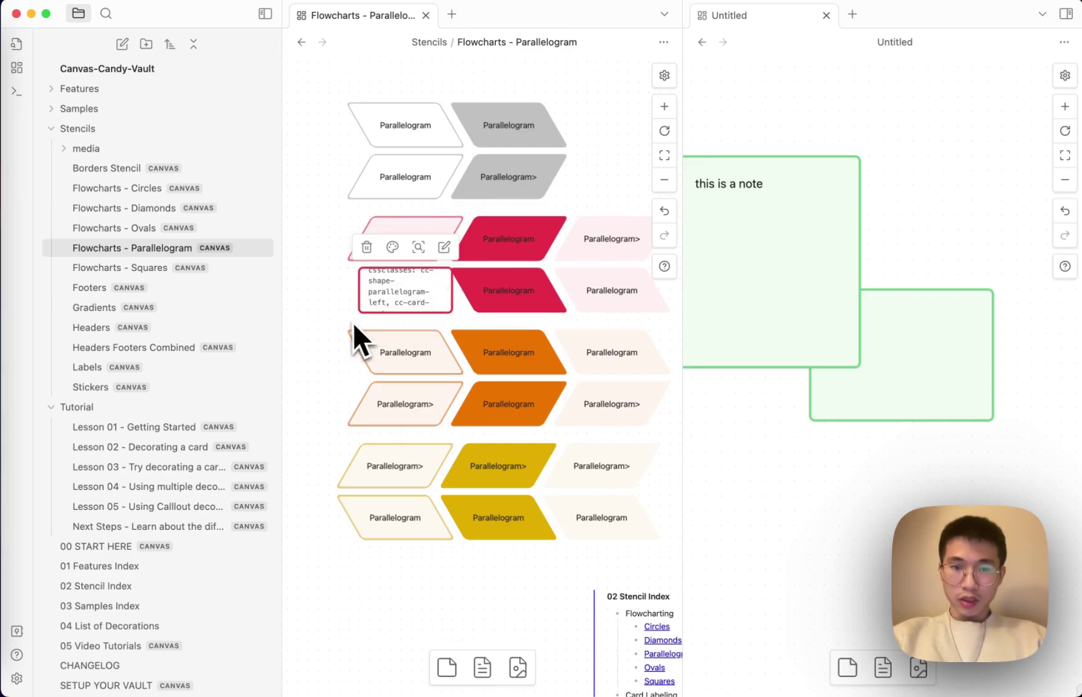
left_click(308, 324)
Step: Re-edit the note card's classes, preview its parallelogram shape, and undo back to cc-shape-parallelogram-right
left_click(804, 213)
double_click(806, 210)
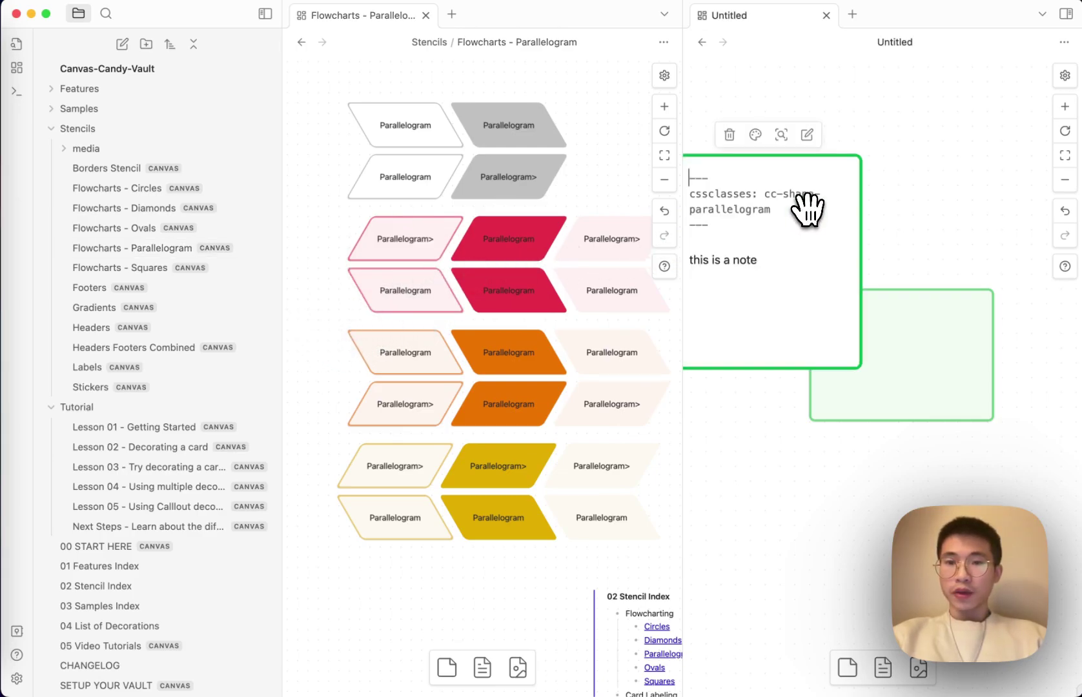
left_click(904, 196)
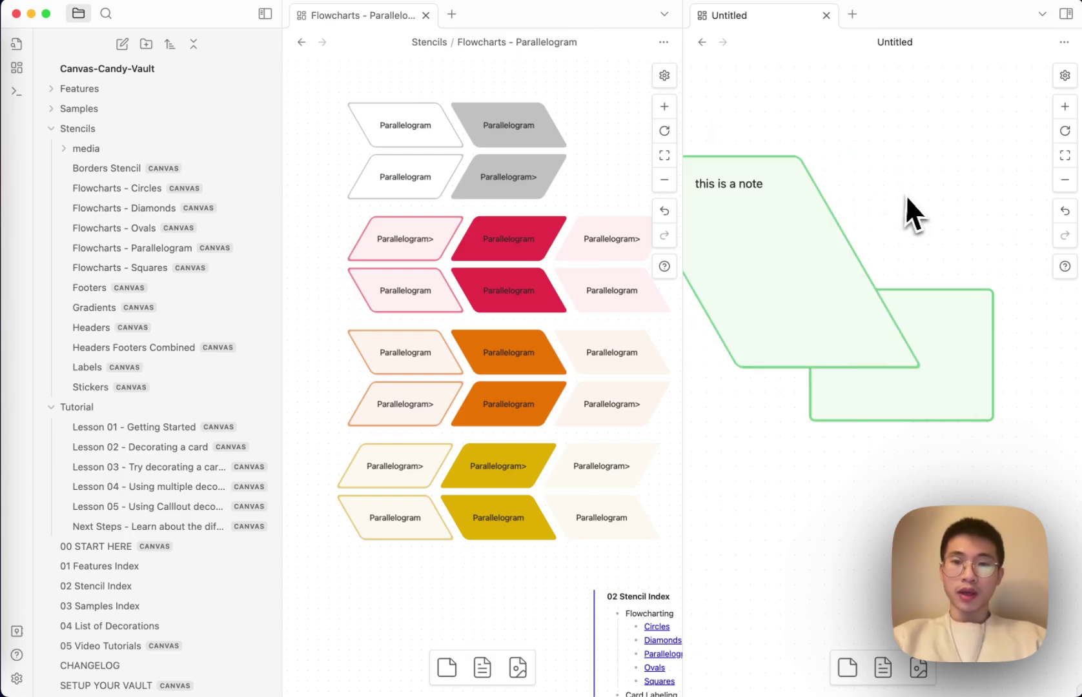
double_click(799, 217)
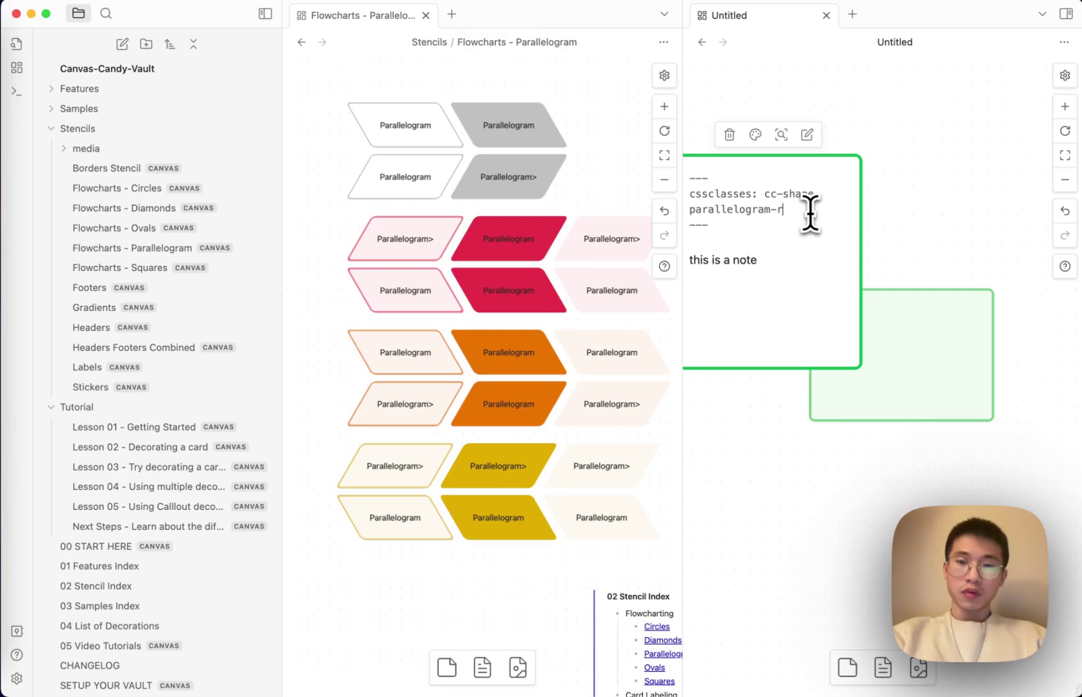
left_click(913, 208)
scroll(218, 611, "down", 2)
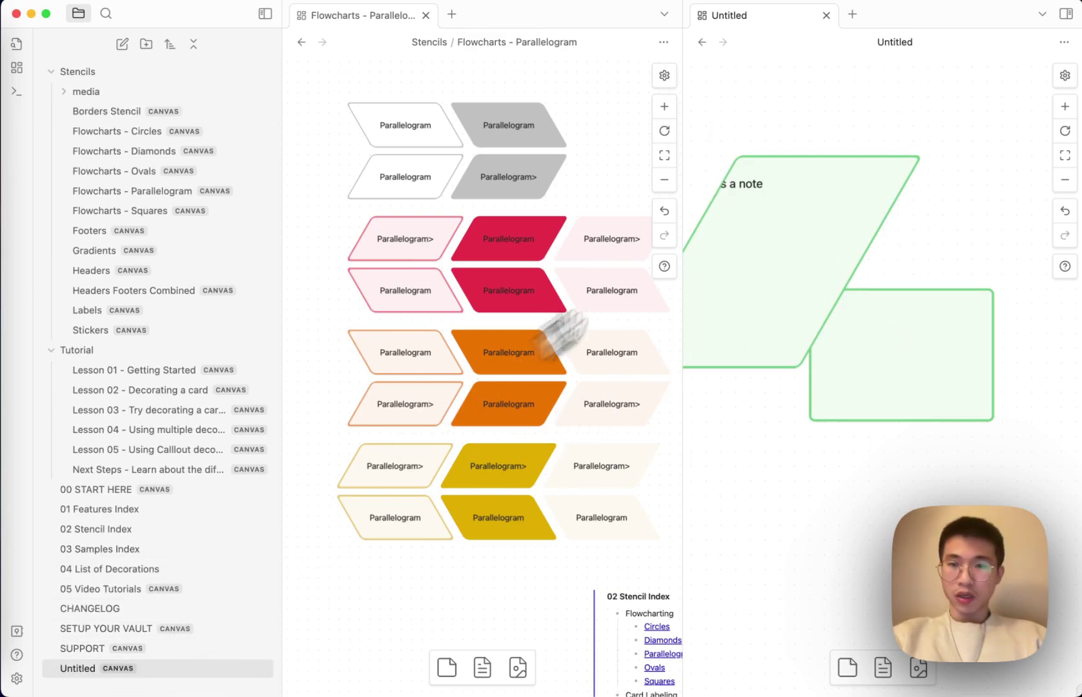
triple_click(739, 213)
key("super+z")
key("super+z")
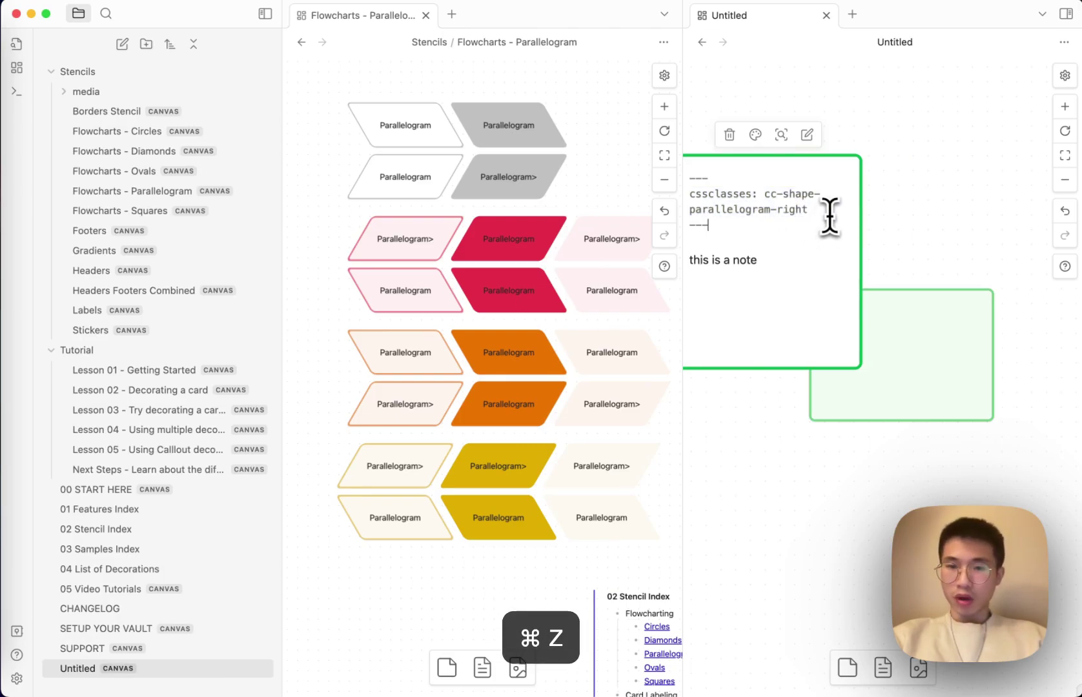
Step: Exit editing so the note card renders as a green parallelogram over the taller rectangle
left_click(891, 212)
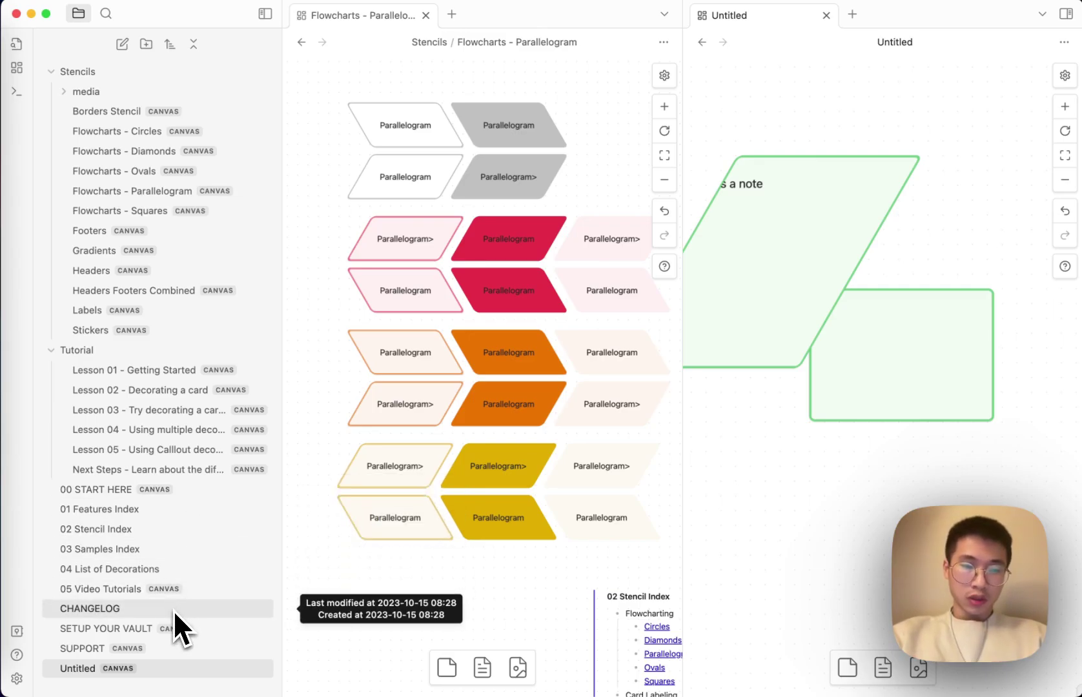
Step: Open 04 List of Decorations in the right pane and switch it to editing view with Cmd+E
left_click(173, 569)
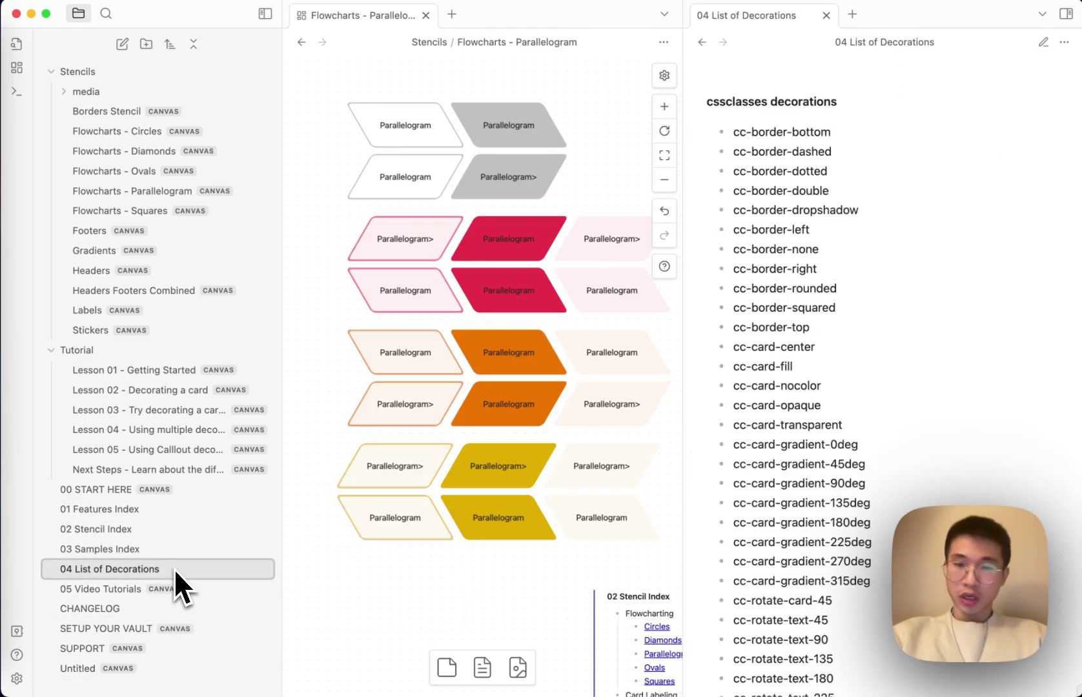
scroll(859, 320, "down", 10)
scroll(844, 300, "up", 3)
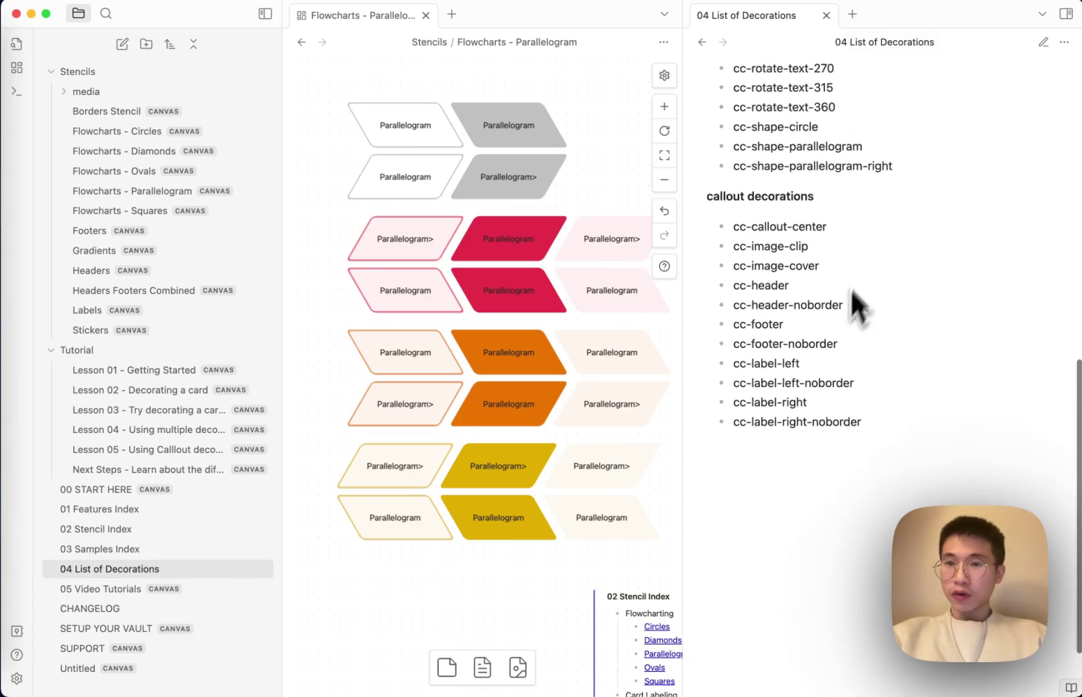
key("super+e")
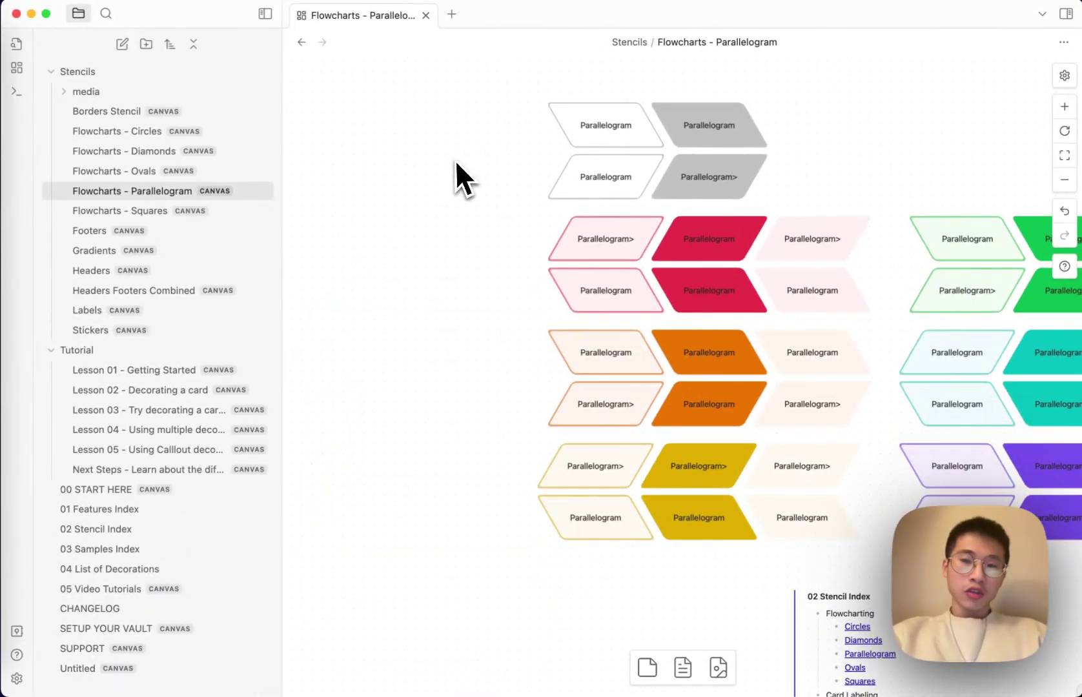
scroll(455, 163, "right", 5)
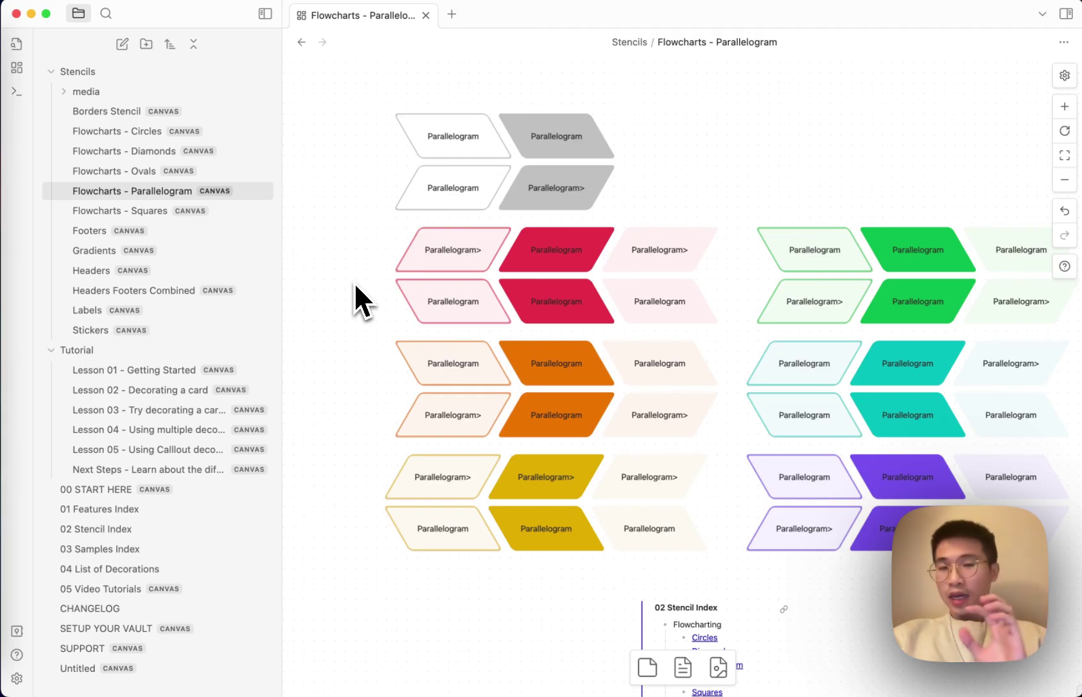
Step: Open 04 List of Decorations and scroll through its entries
scroll(205, 235, "up", 2)
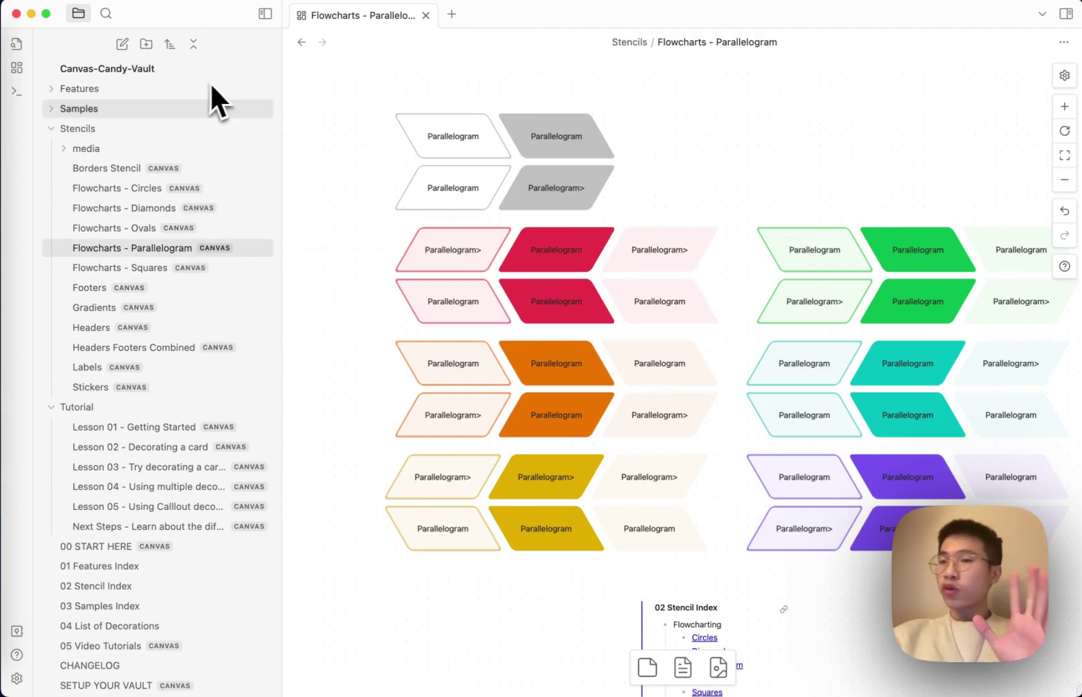
scroll(150, 524, "down", 2)
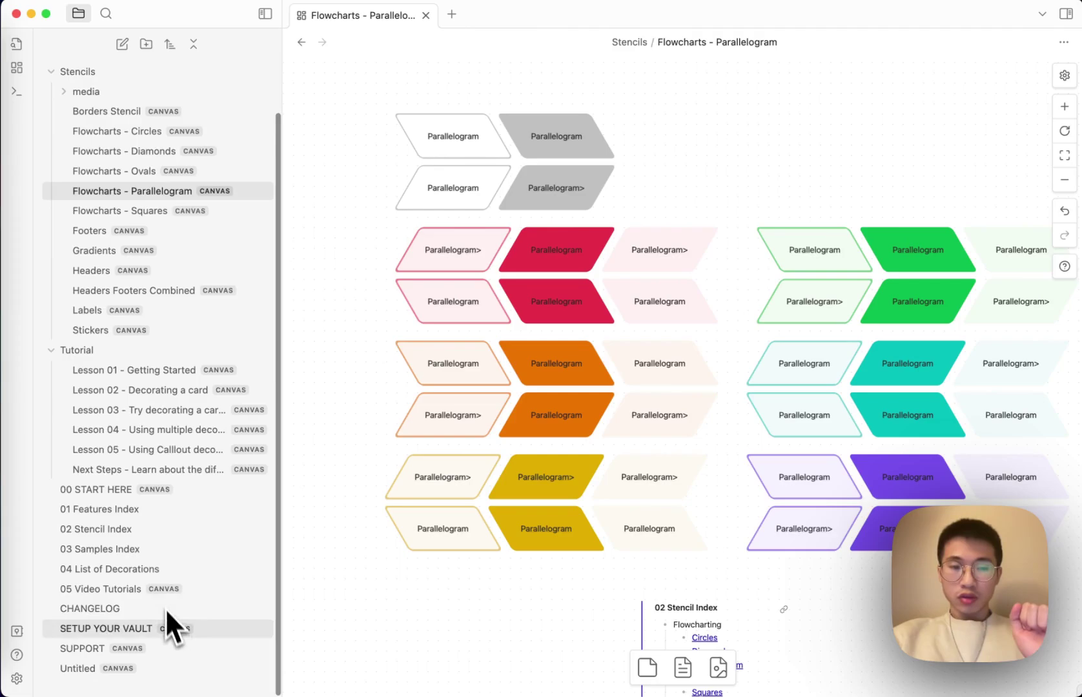
left_click(182, 577)
scroll(510, 465, "down", 15)
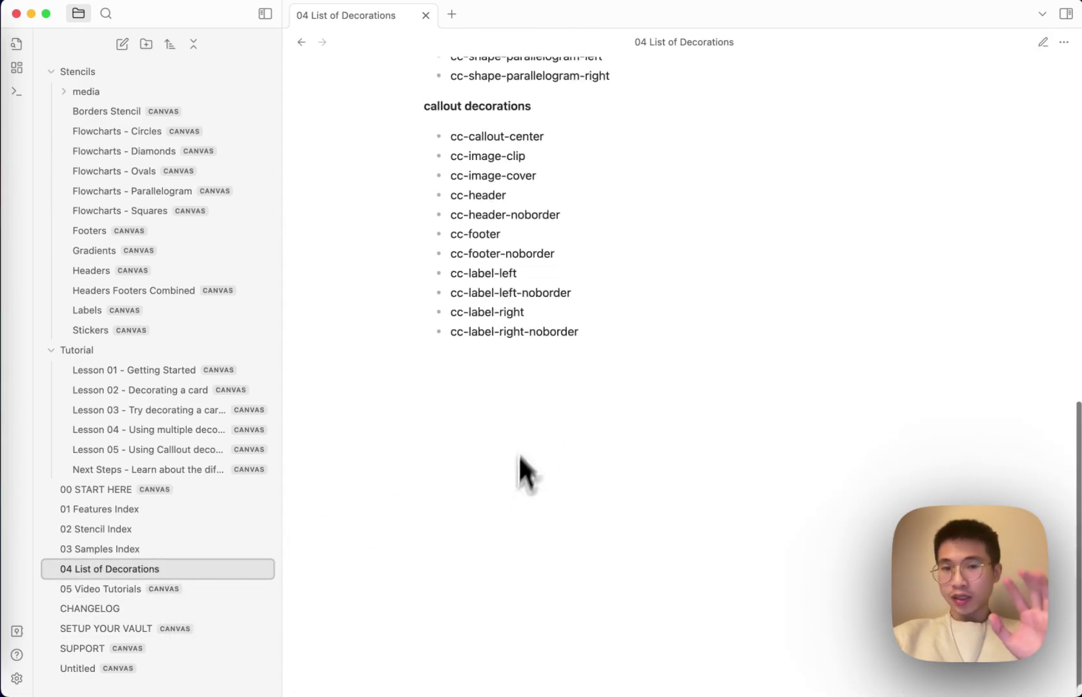
scroll(603, 120, "up", 10)
scroll(151, 393, "up", 2)
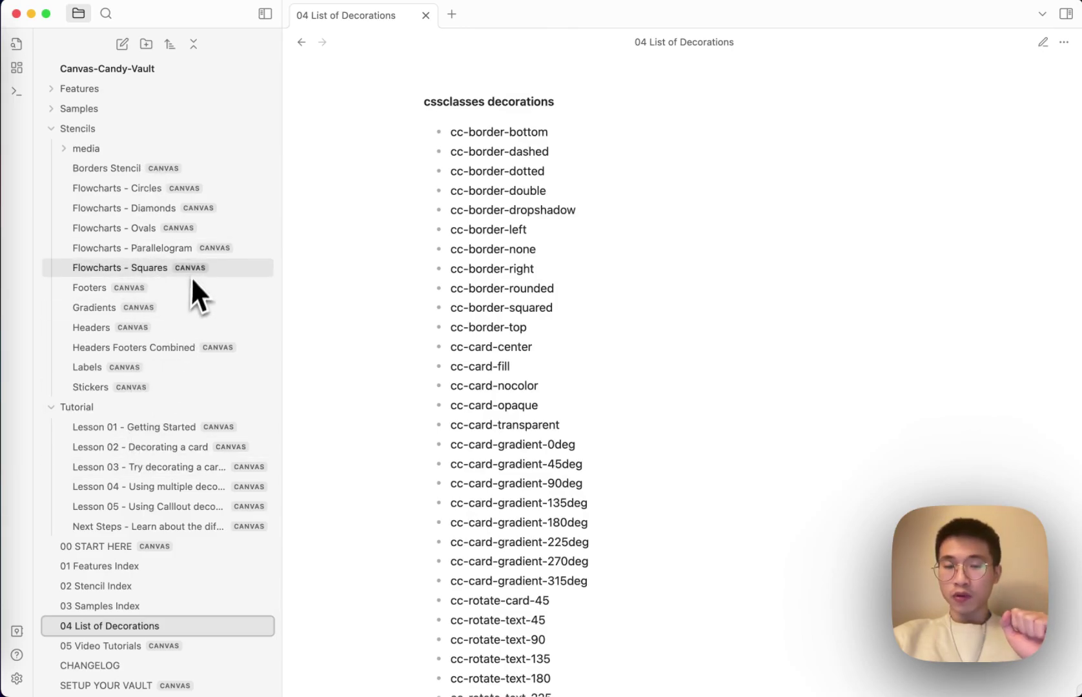
Step: Switch via Mission Control to the dark Obsidian vault and select its callout decorations item
key("ctrl+Up")
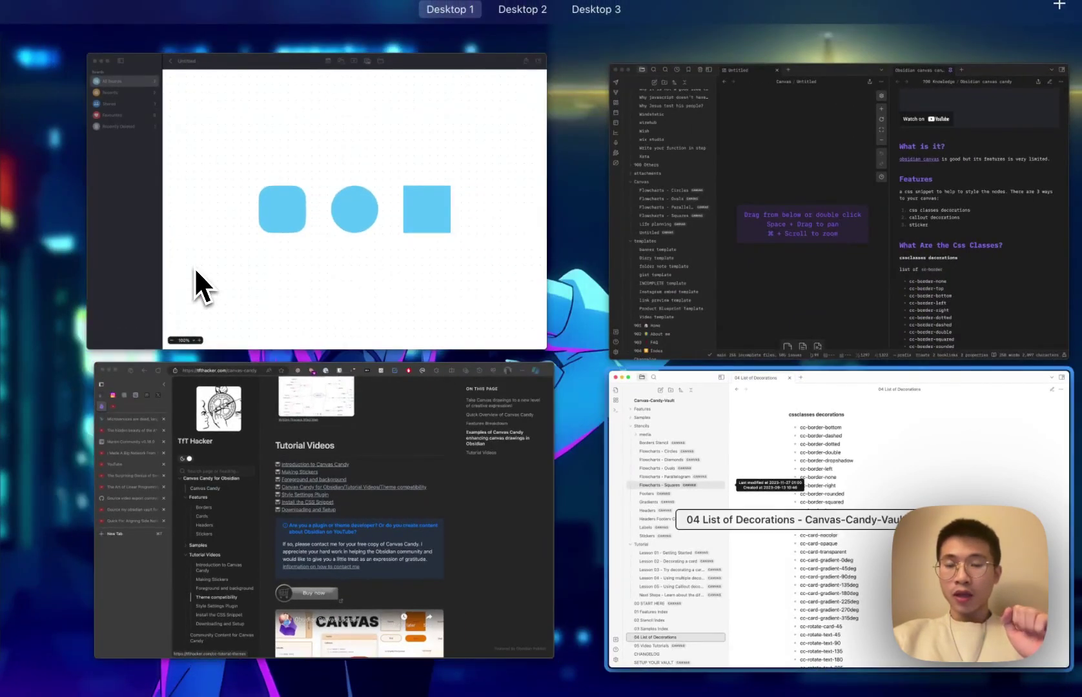
key("ctrl+Up")
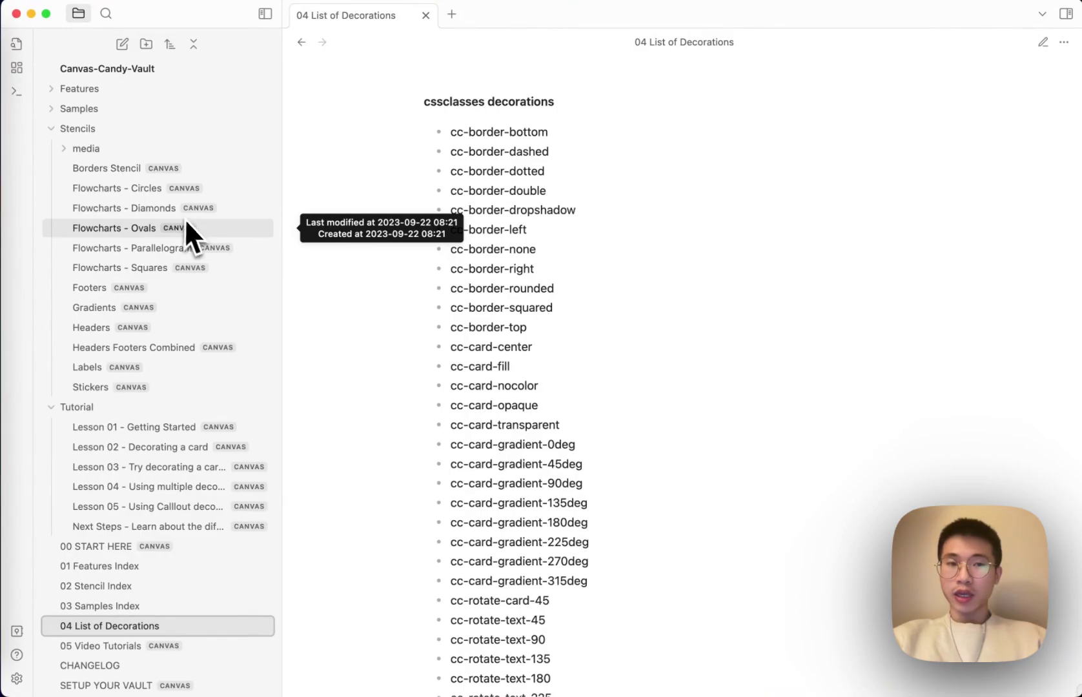
scroll(187, 226, "down", 2)
key("ctrl+Up")
key("Right")
key("Return")
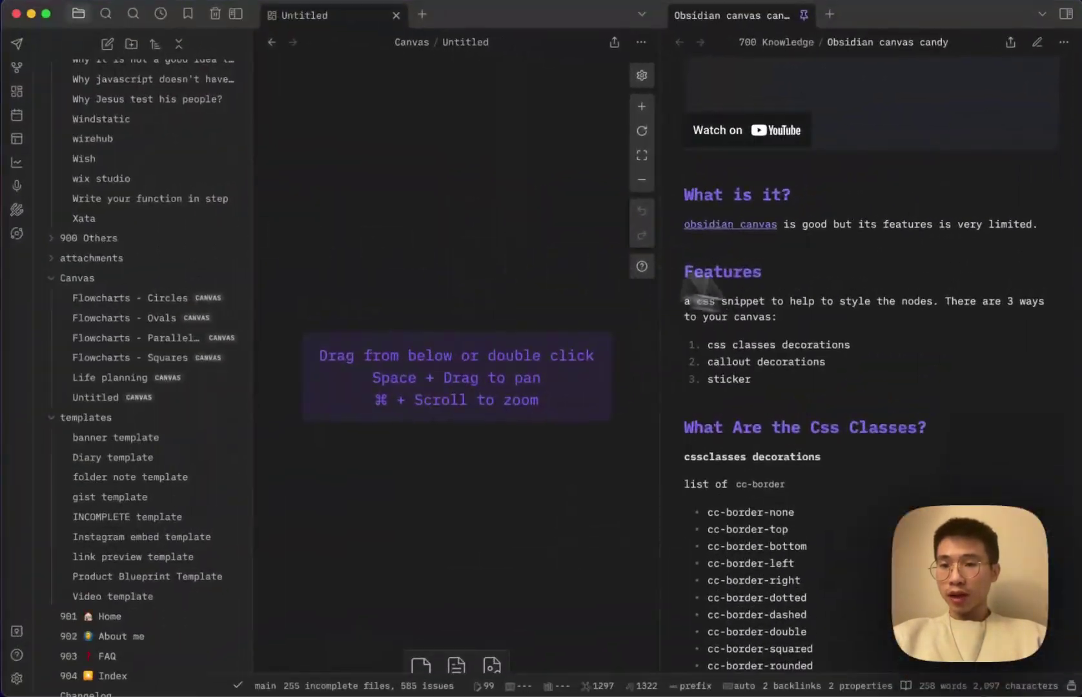
triple_click(710, 361)
Step: Bring the light Canvas Candy vault window forward and open the Untitled canvas
key("ctrl+Up")
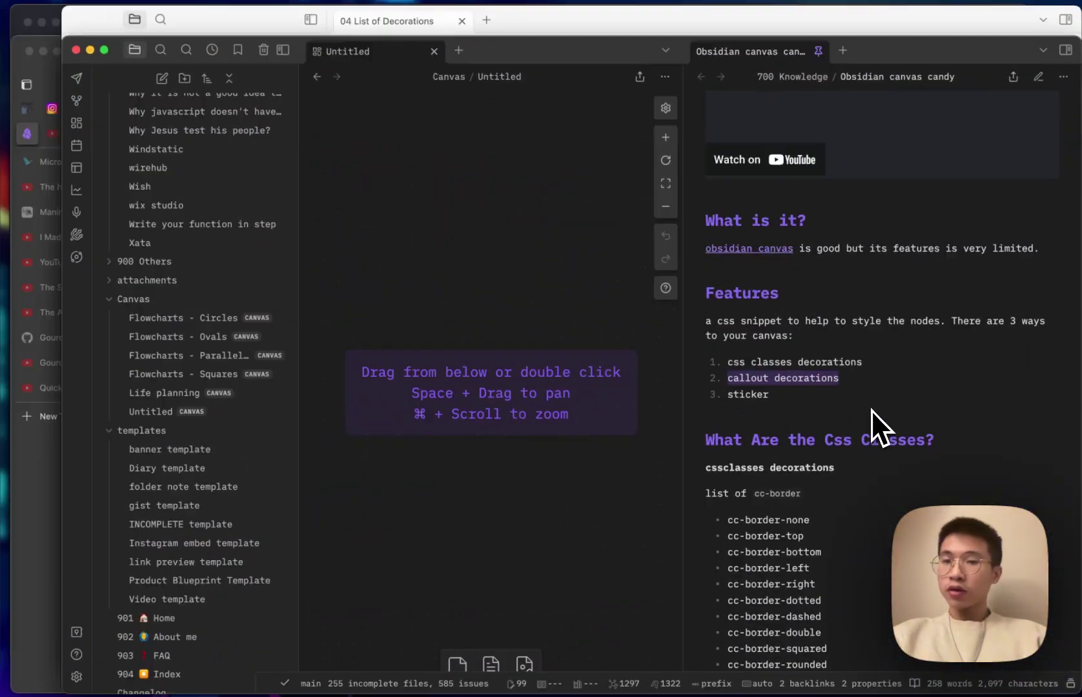
left_click(871, 410)
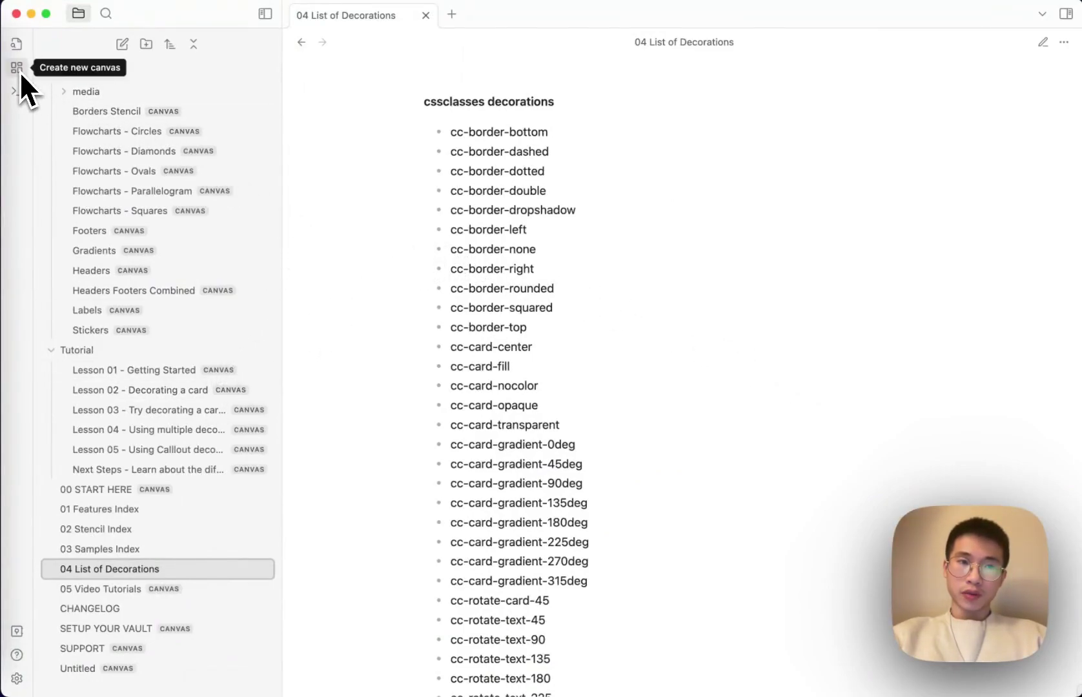
left_click(194, 671)
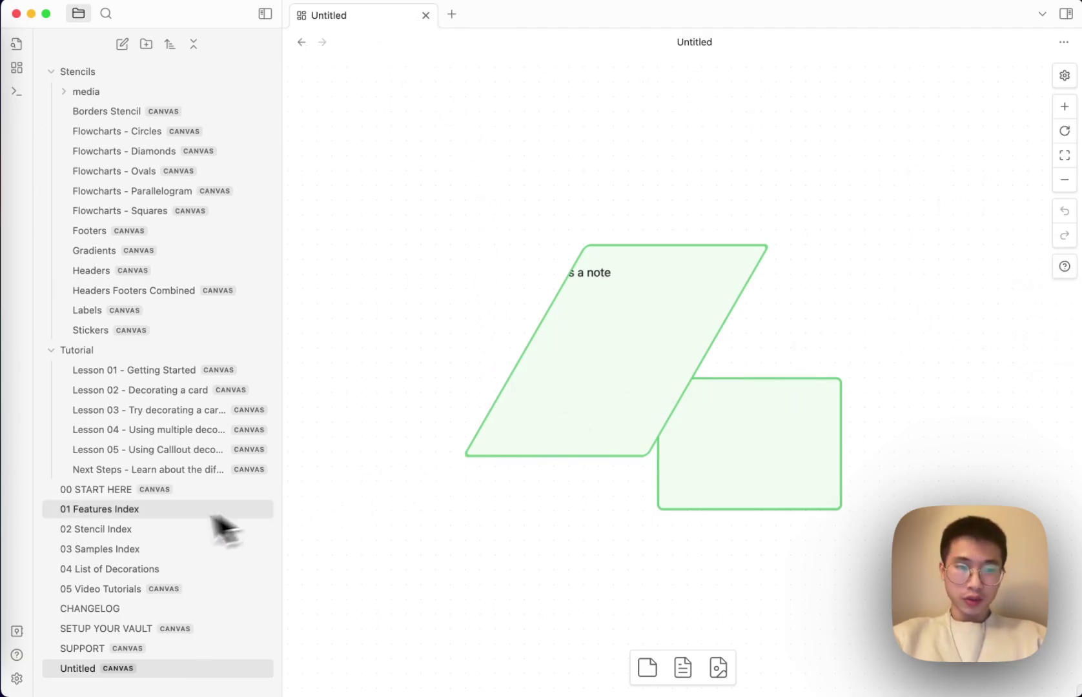
Step: Open 04 List of Decorations in a new tab with the Untitled canvas in a right split
left_click(109, 569)
left_click_drag(421, 105, 580, 336)
left_click(574, 93)
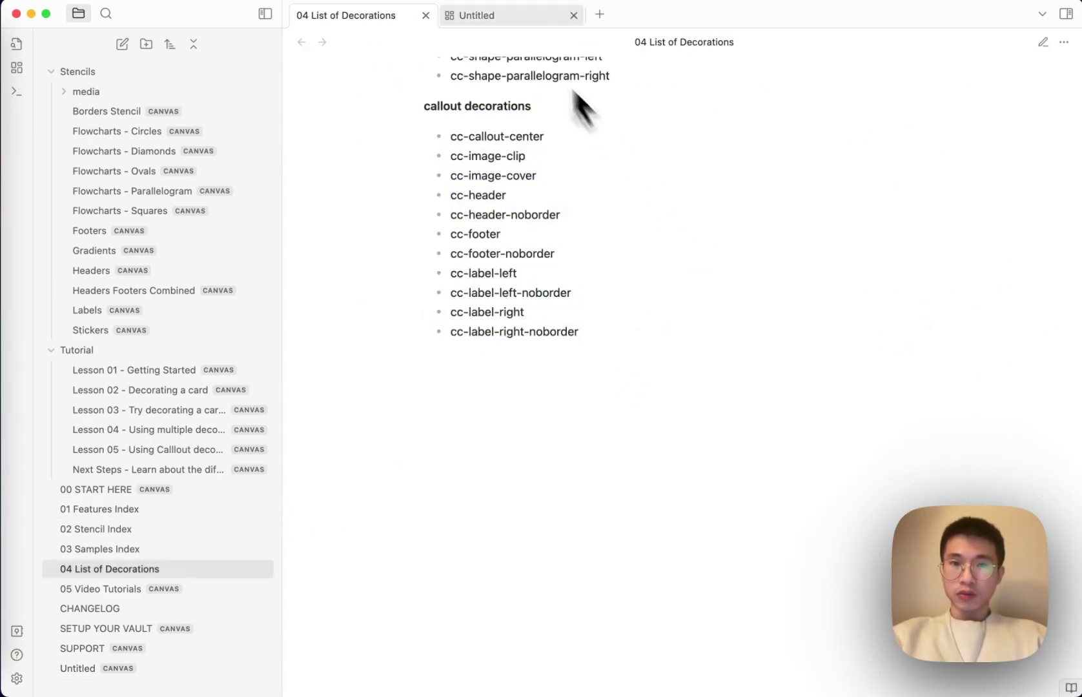
left_click_drag(478, 15, 949, 333)
Step: Replace the card's text with a '[!cc-header] header' callout
key("super+a")
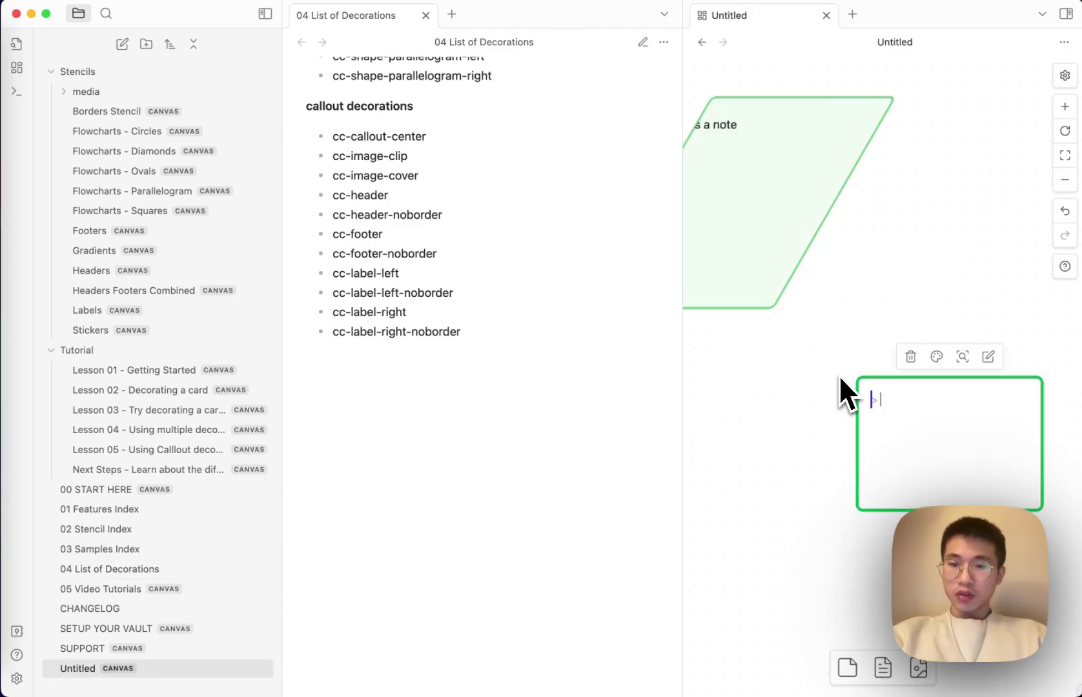
type("[!ca")
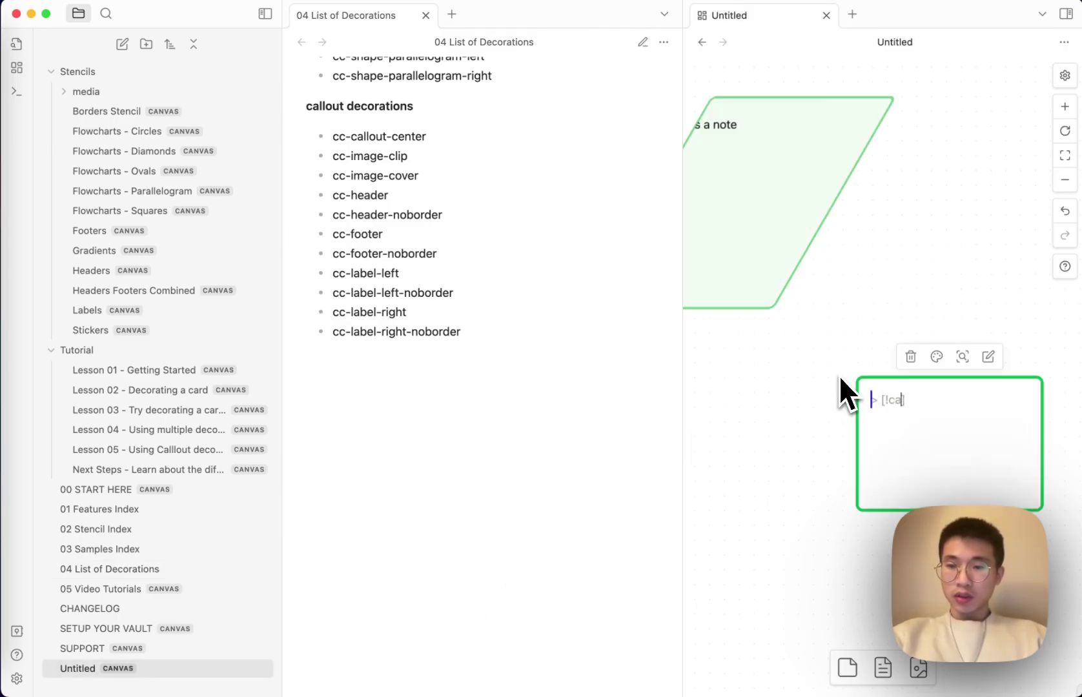
key("BackSpace")
type("c")
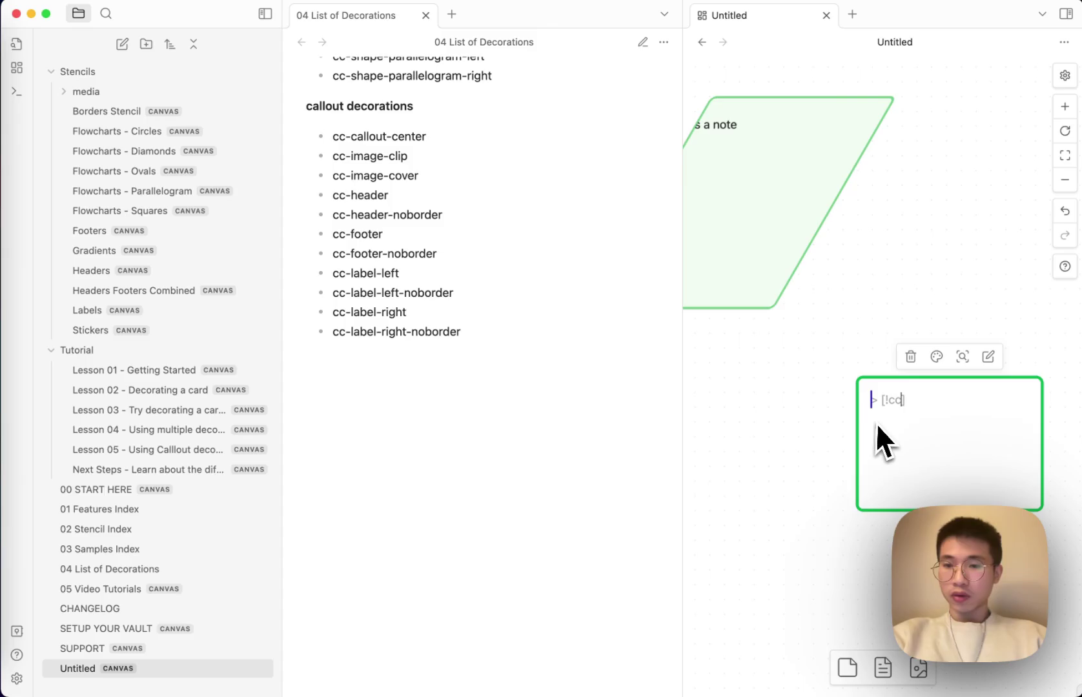
type("-header] header")
left_click(923, 276)
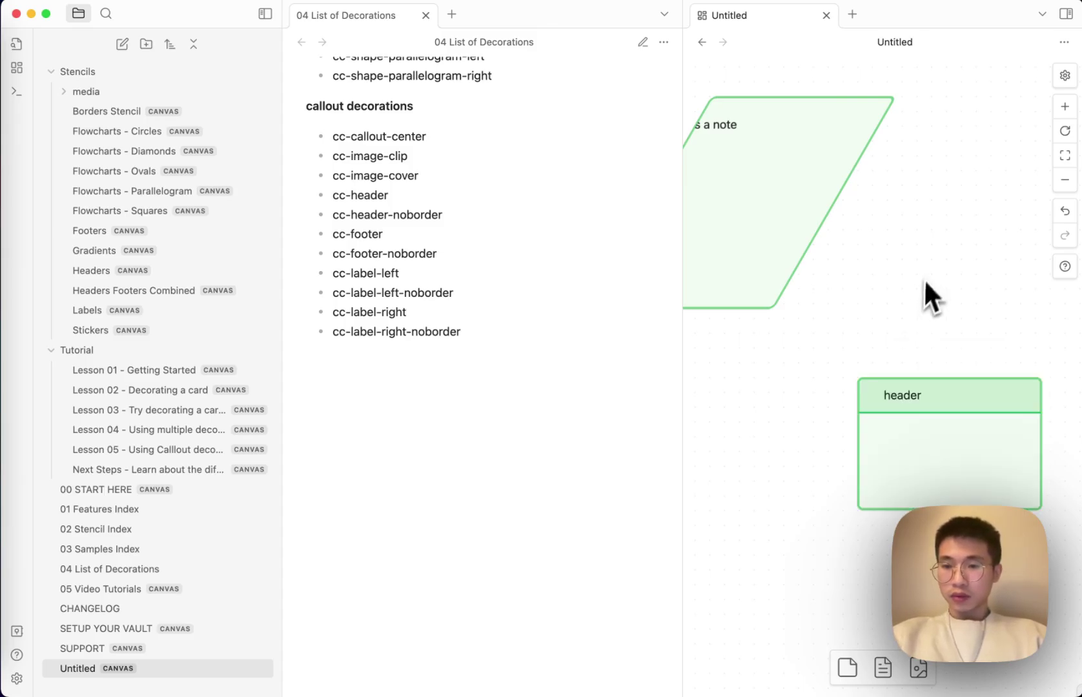
Step: Add 'this is content' and a 'this is footer' callout below the header, then move the card up-left
double_click(973, 446)
left_click(941, 429)
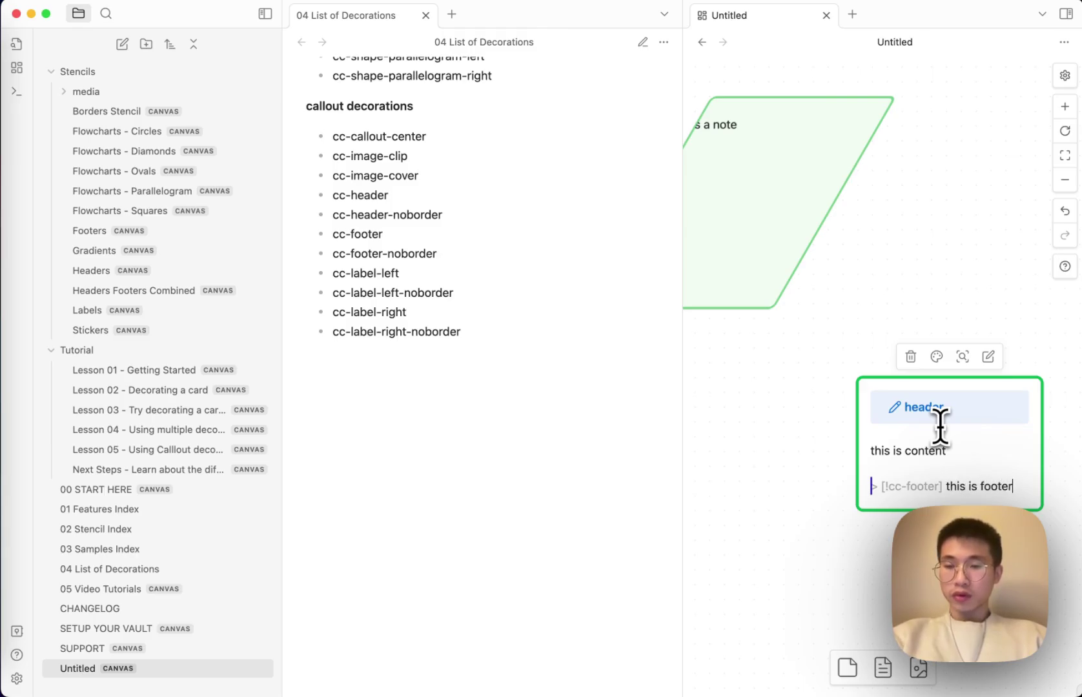
key("Escape")
left_click_drag(961, 459, 917, 430)
Step: Change the footer callout tag to [!cc-footer-noborder]
double_click(898, 423)
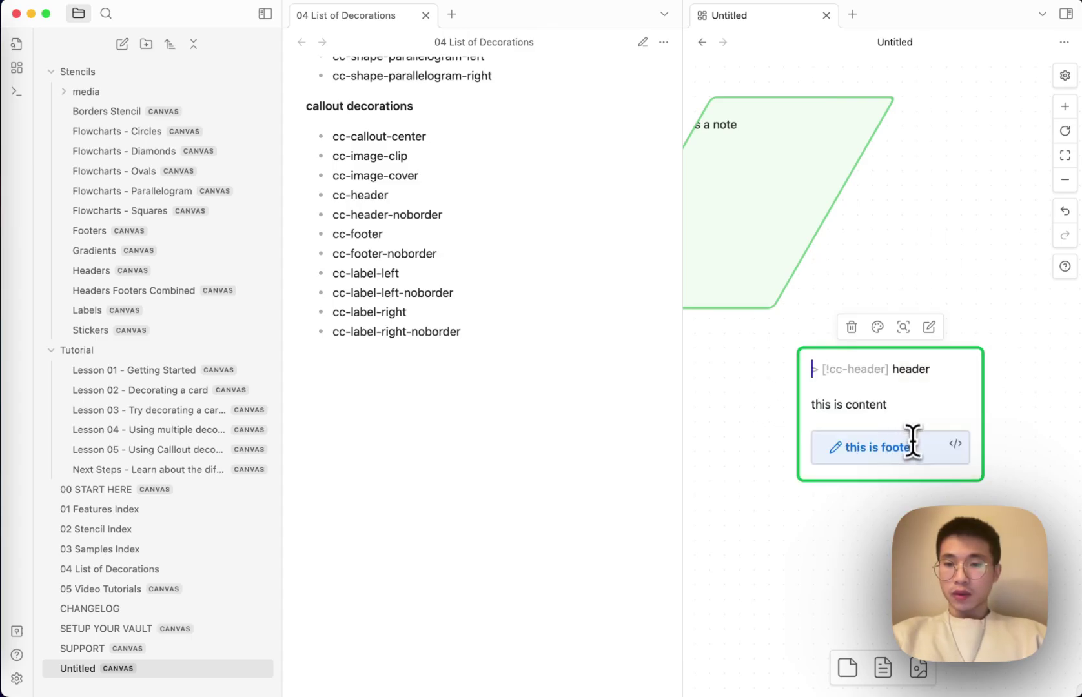
left_click(912, 443)
left_click(884, 457)
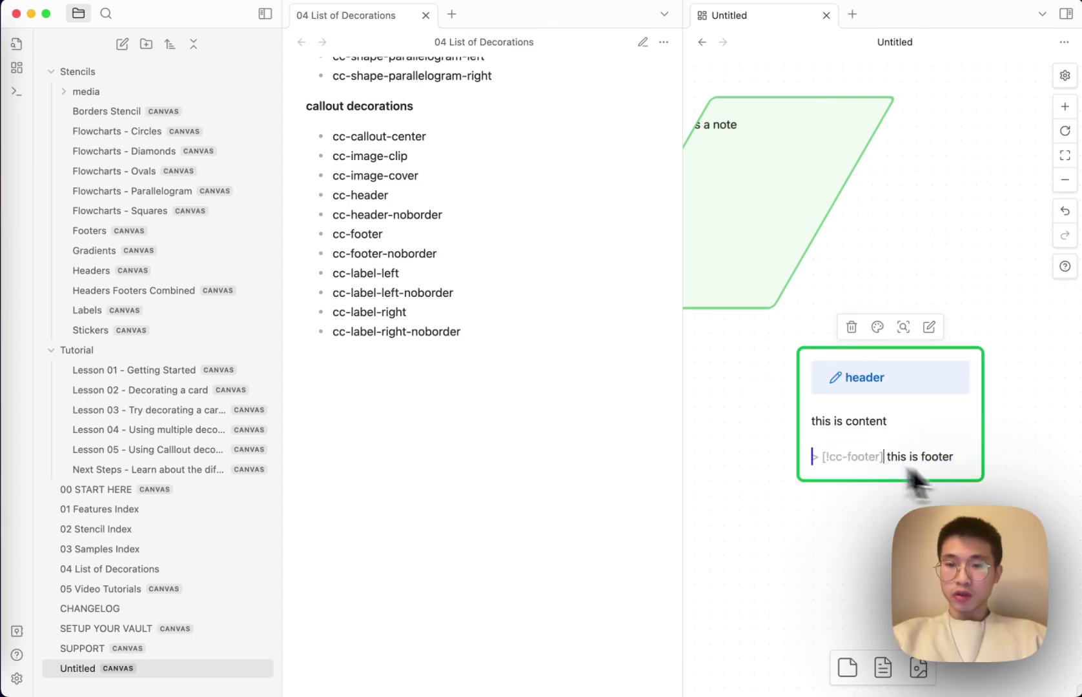
key("Left")
type("-noborder")
key("Escape")
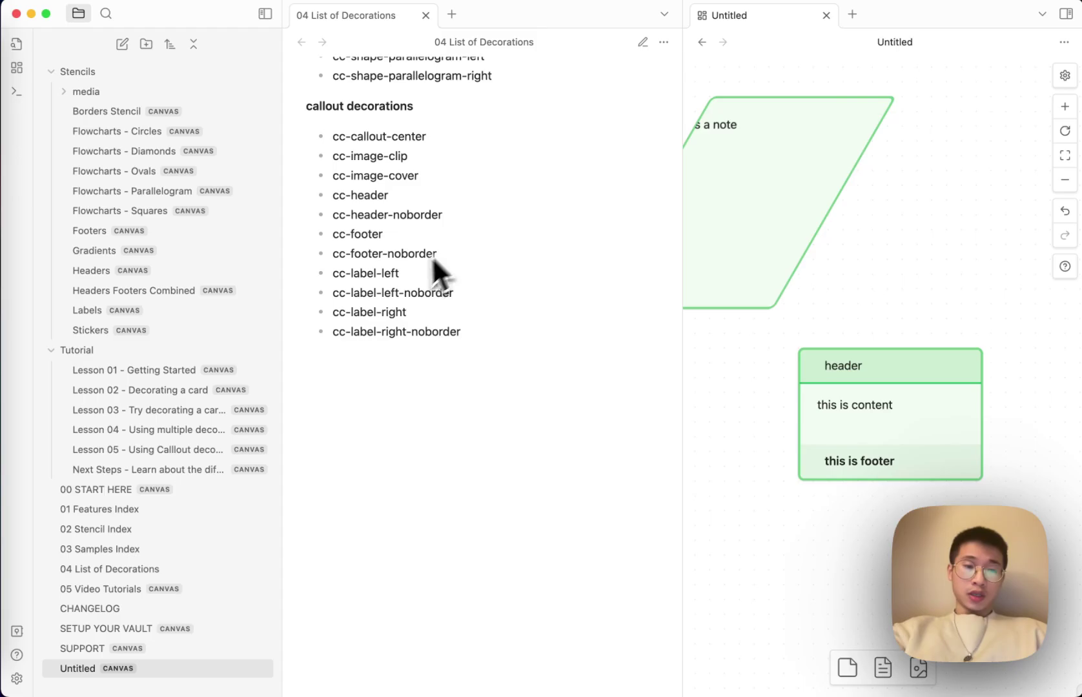
Step: Expand media > Stickers in the sidebar, glance at the other vault, and return to Canvas Candy
scroll(252, 310, "up", 2)
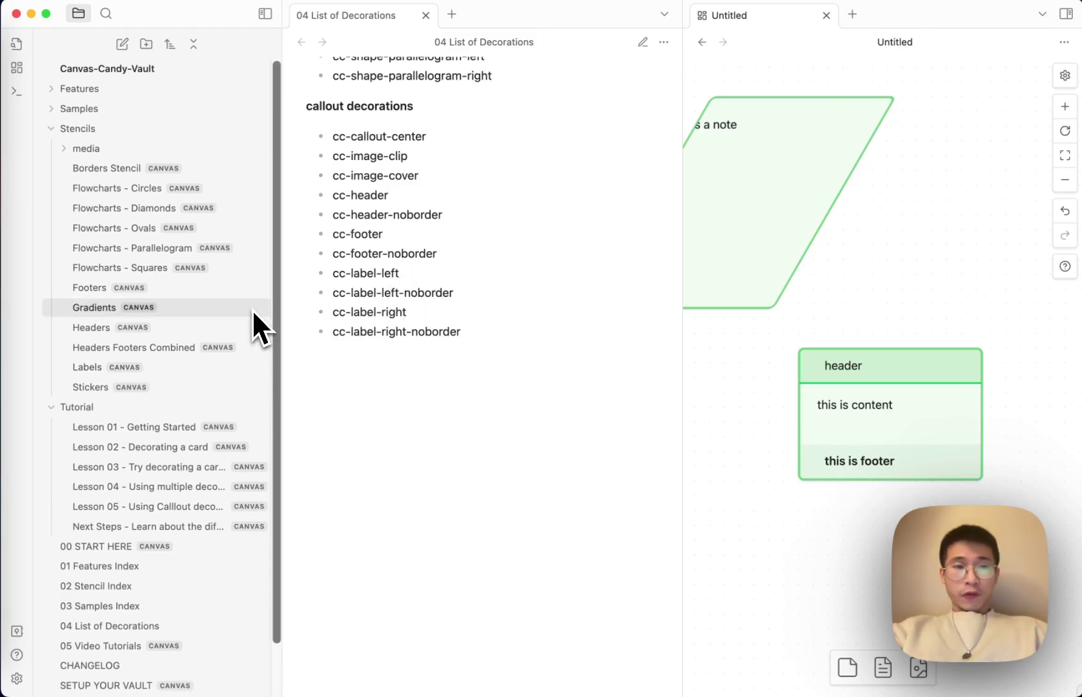
left_click(148, 150)
left_click(149, 194)
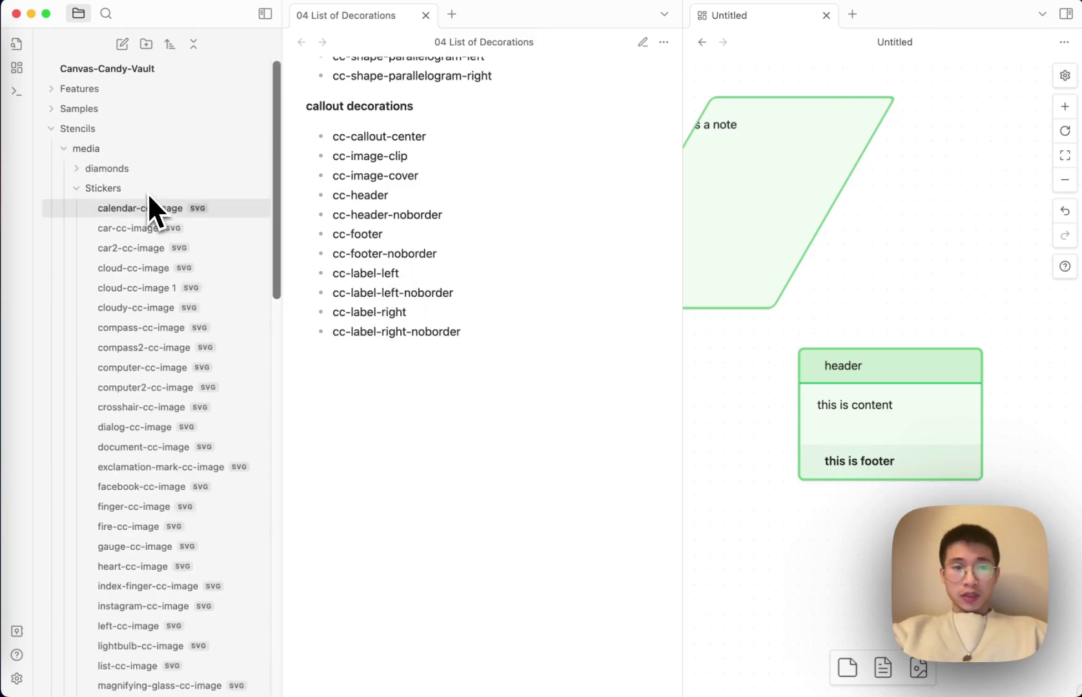
scroll(170, 264, "down", 1)
key("ctrl+Up")
key("Return")
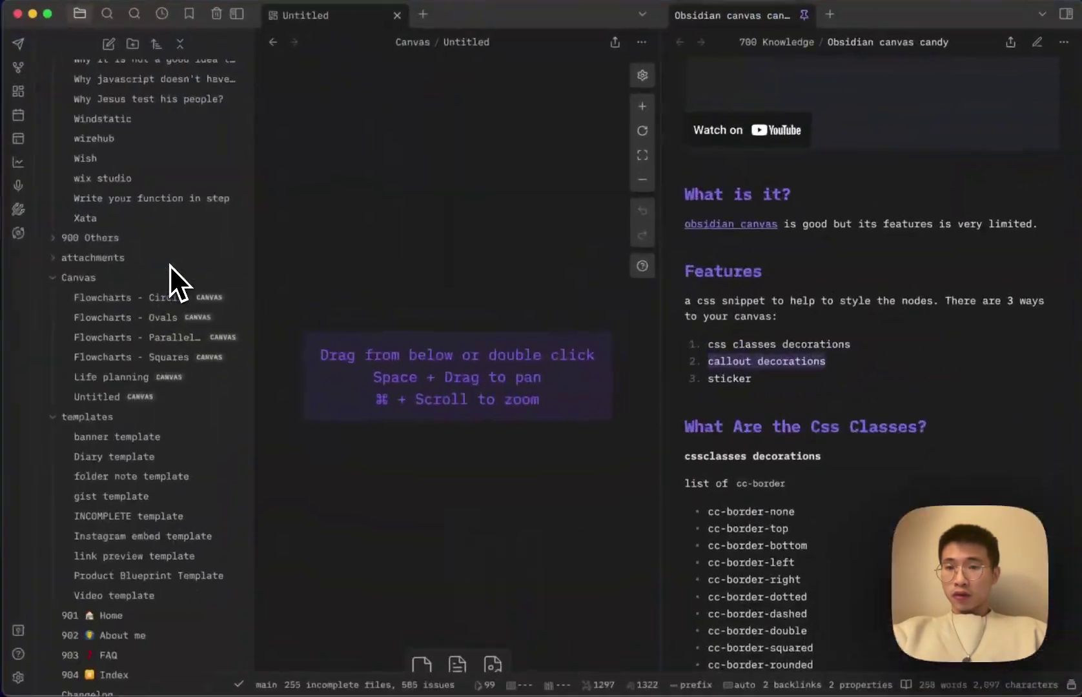
key("ctrl+Up")
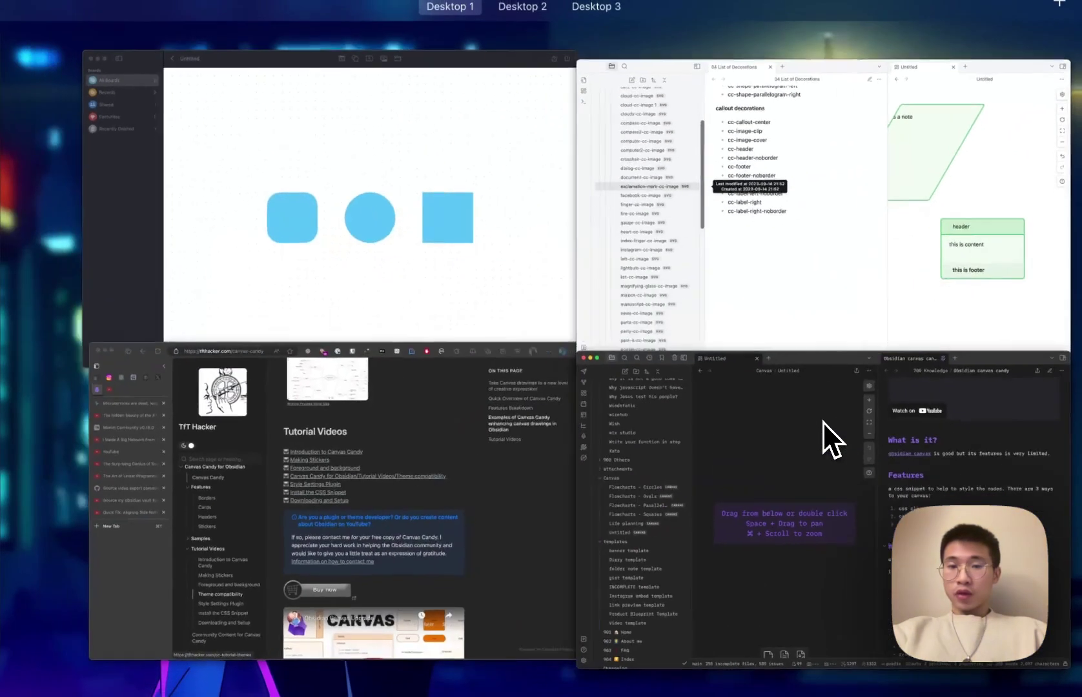
key("Up")
key("Return")
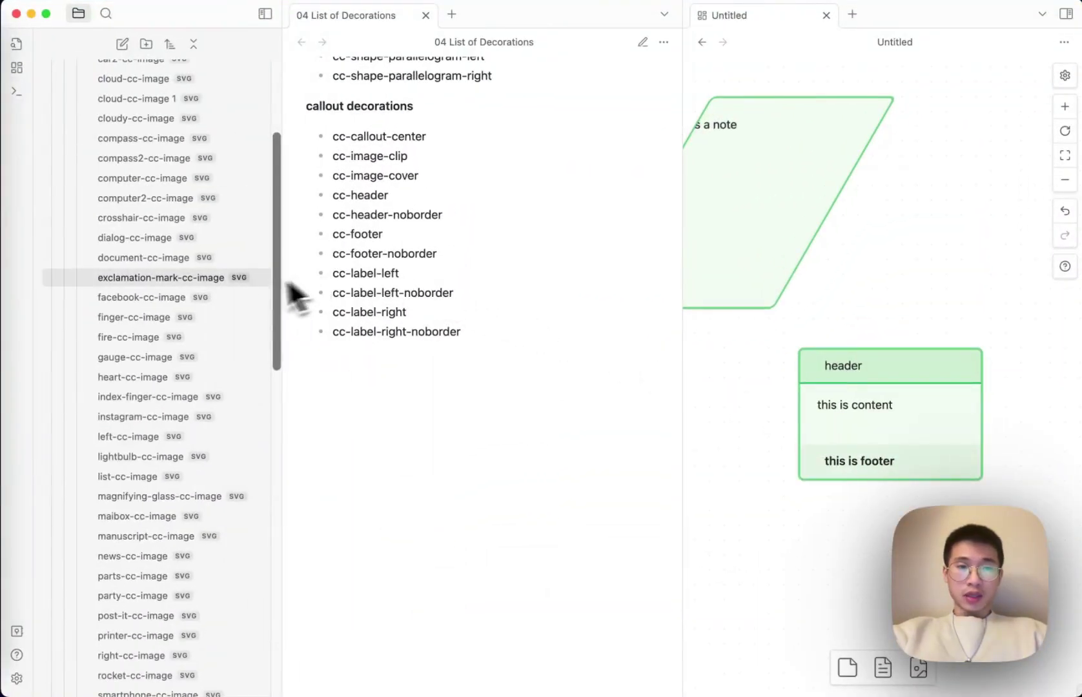
Step: Add facebook, fire and index-finger sticker images to the canvas, shrinking Facebook at the top right
left_click(174, 287)
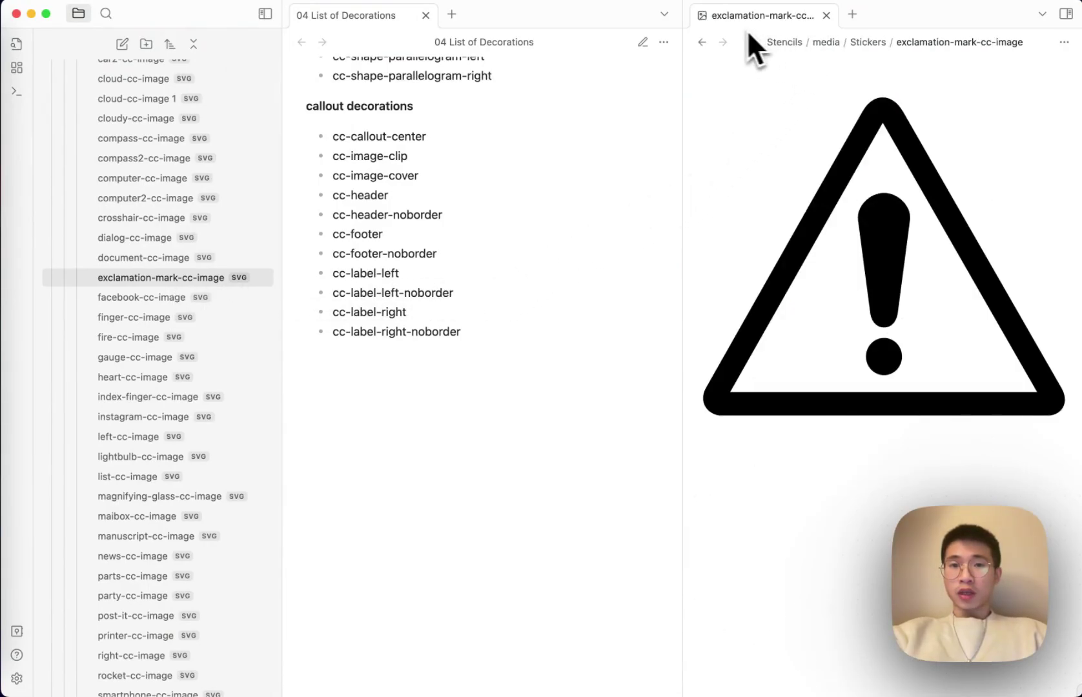
left_click(702, 42)
left_click_drag(162, 295, 850, 289)
left_click_drag(956, 362, 937, 124)
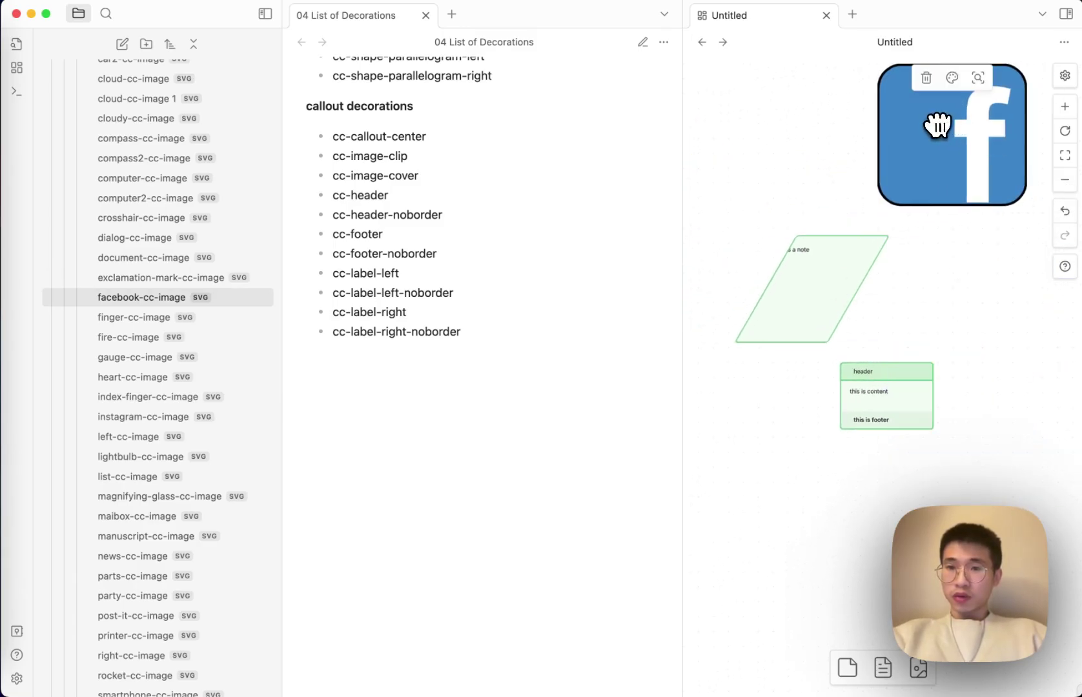
left_click_drag(1027, 63, 936, 140)
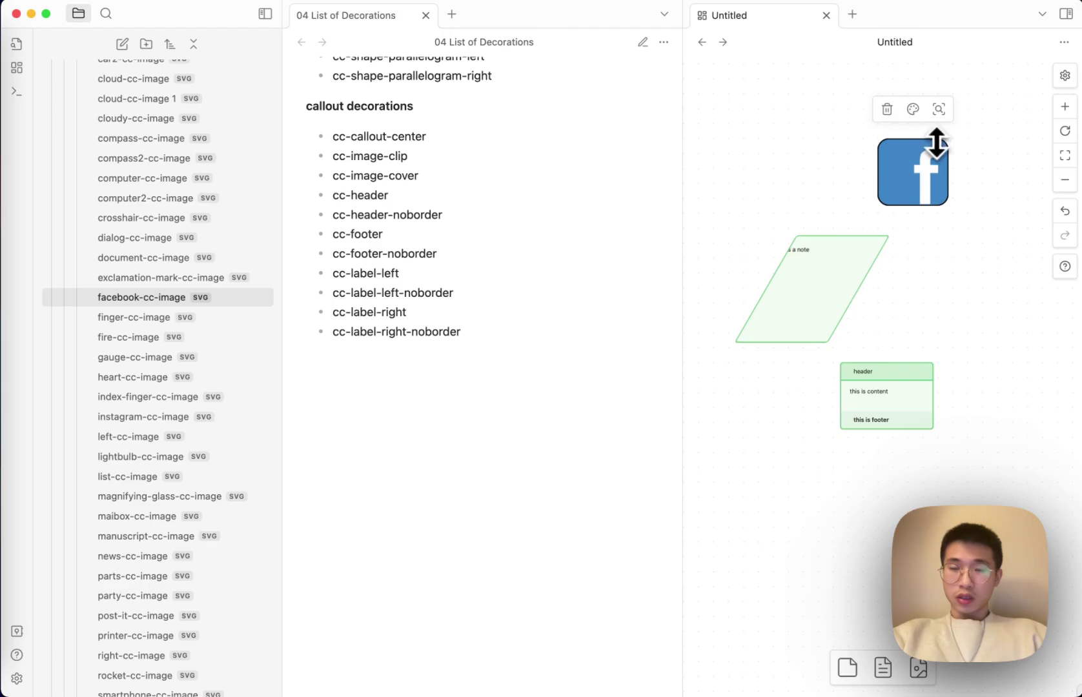
left_click_drag(134, 337, 874, 300)
left_click_drag(949, 391, 801, 371)
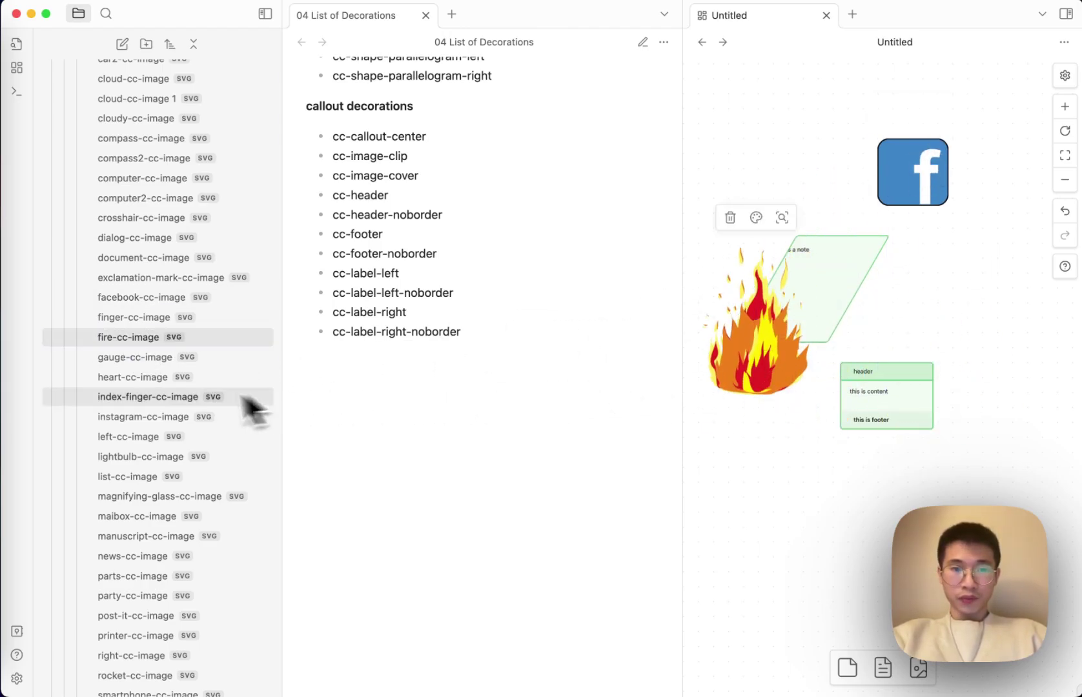
left_click_drag(245, 398, 876, 328)
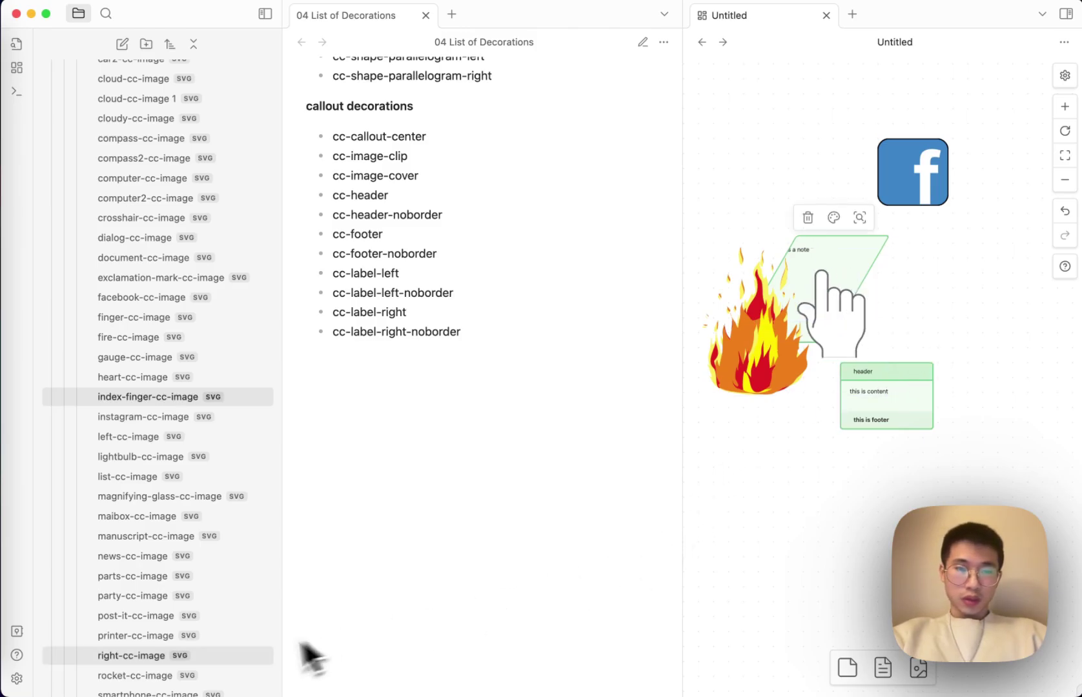
Step: Open the 00 START HERE canvas and select its confetti sticker image node
scroll(162, 623, "down", 10)
left_click(131, 488)
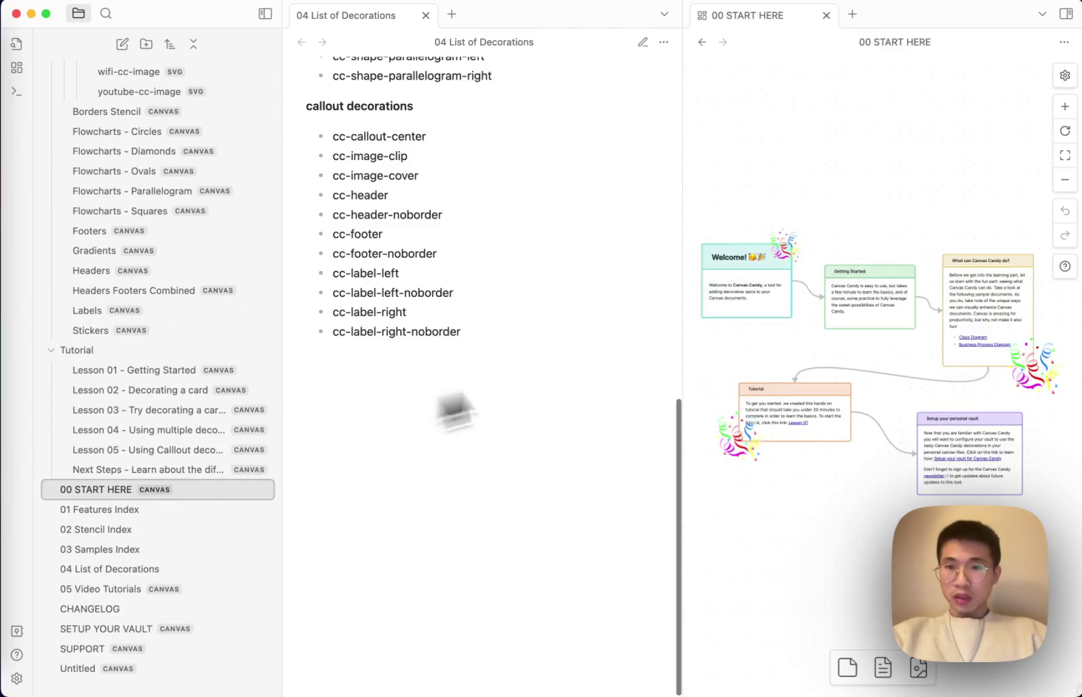
scroll(724, 398, "up", 5)
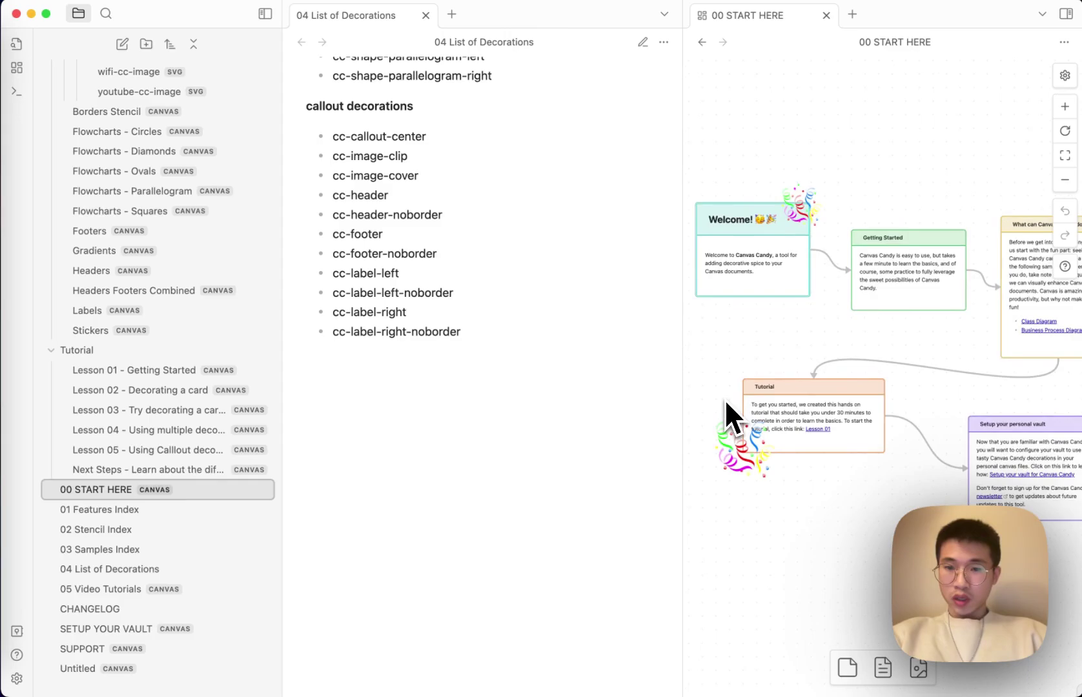
left_click(740, 456)
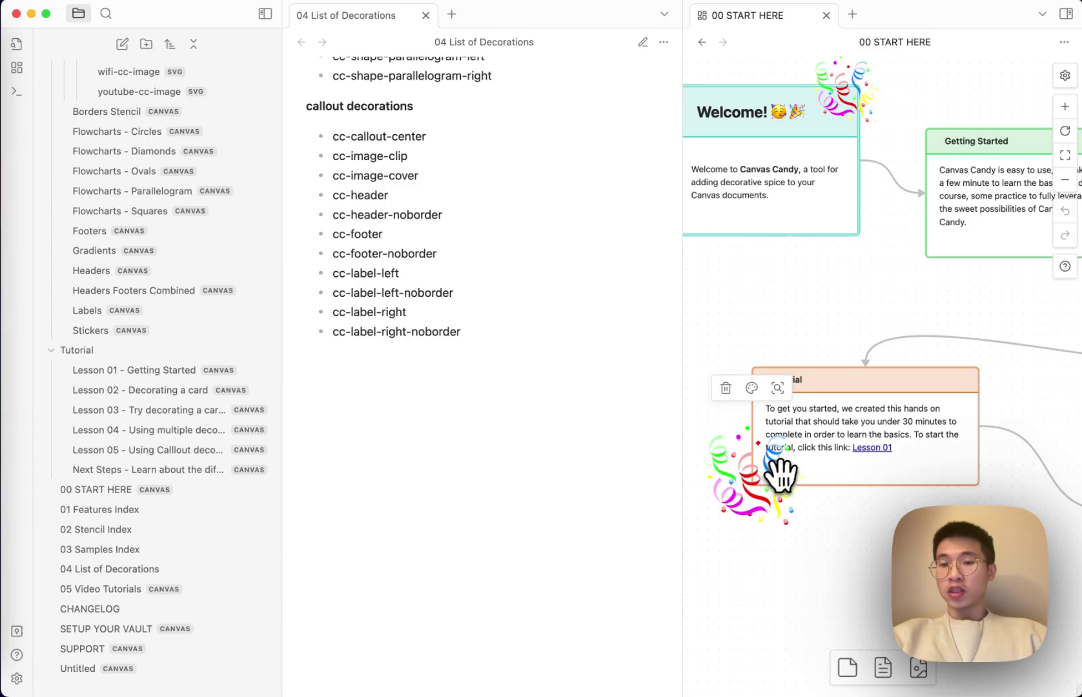
key("ctrl+Up")
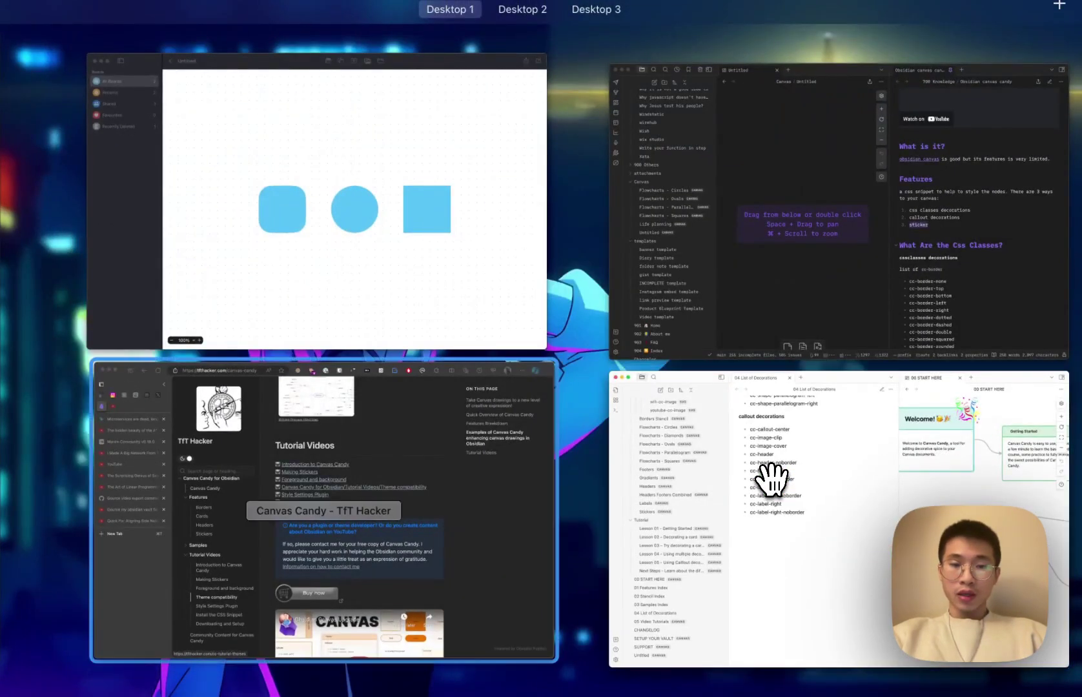
Step: In Edge, open TfT Hacker's Stickers page and its Making Stickers tutorial, then return to Obsidian
left_click(490, 484)
scroll(319, 494, "down", 5)
scroll(316, 471, "up", 5)
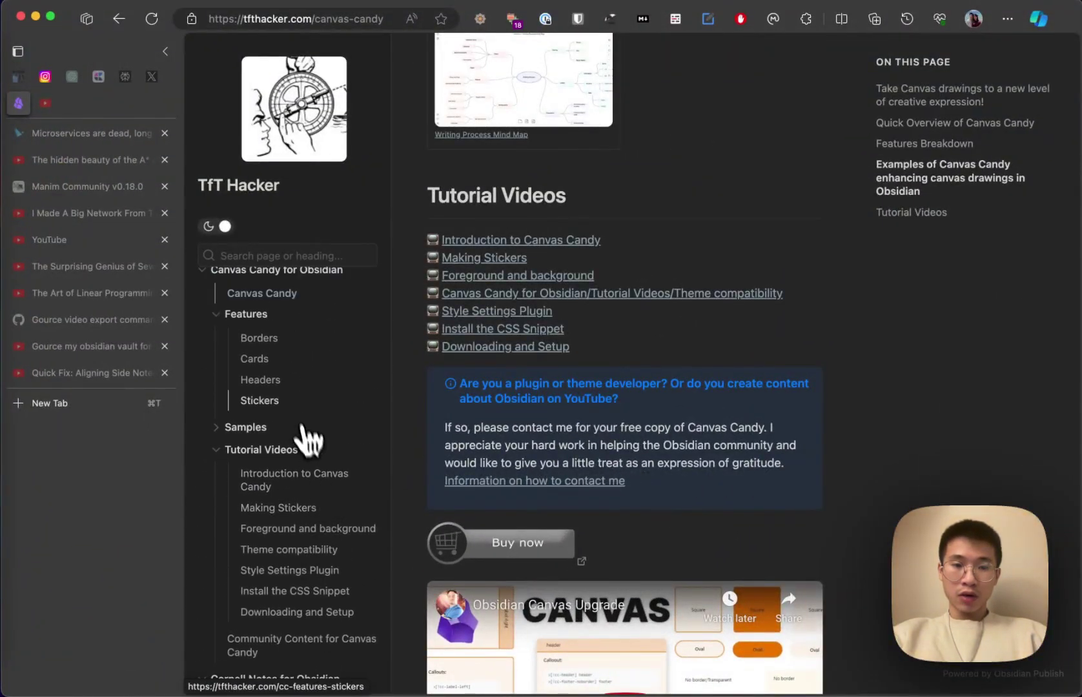
left_click(290, 402)
left_click(510, 504)
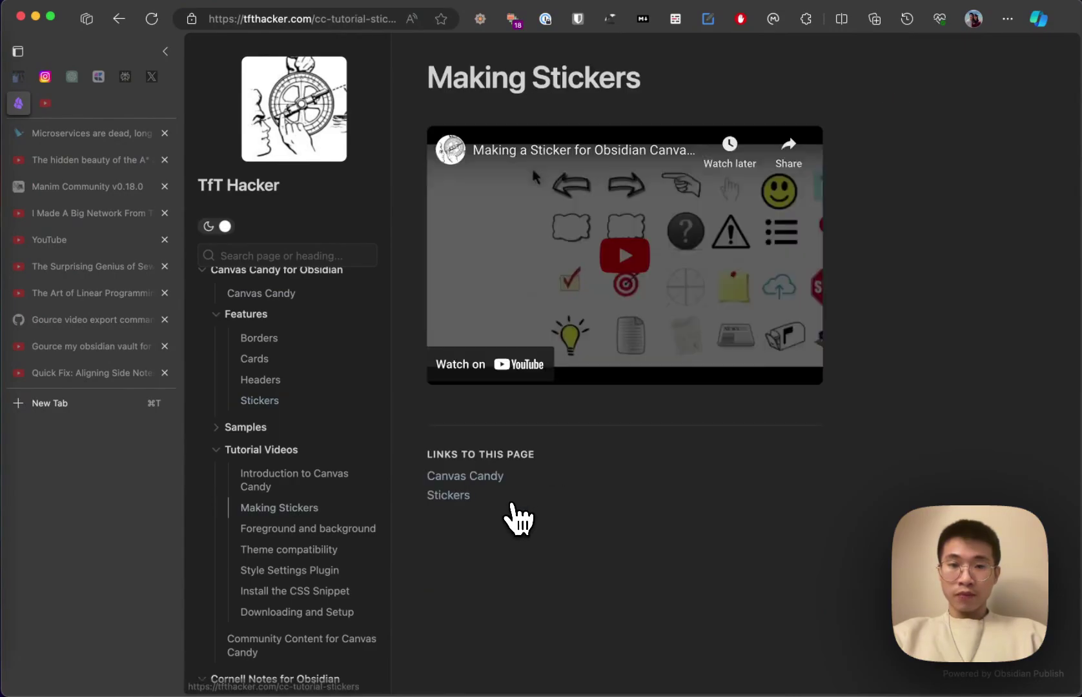
key("ctrl+Up")
left_click(657, 298)
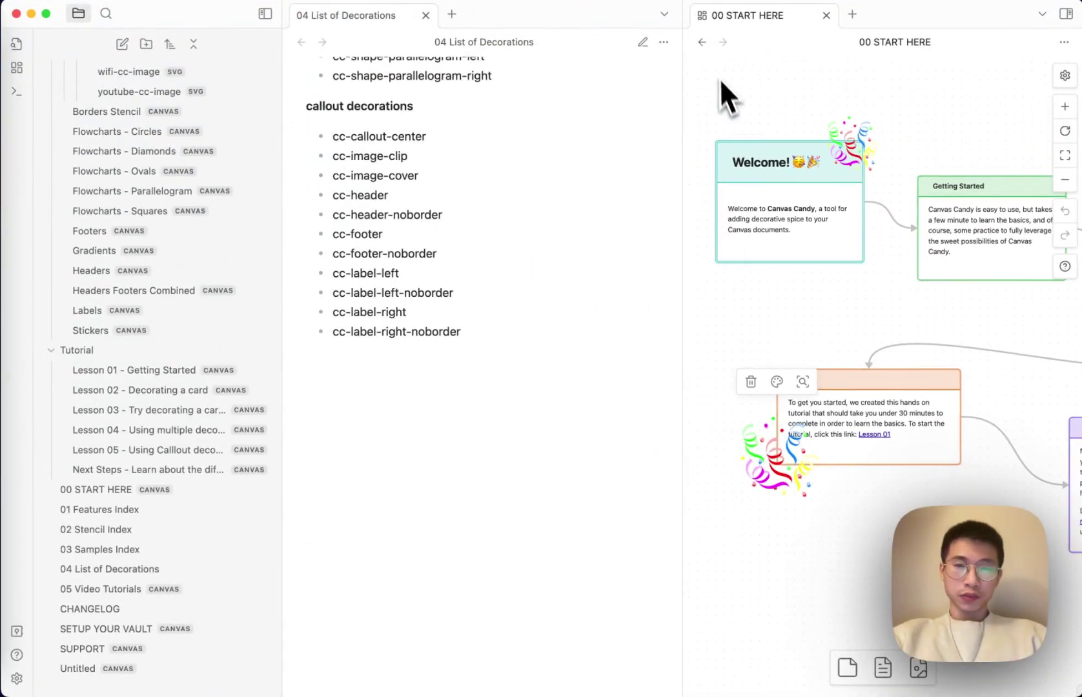
Step: Move the pointing-hand sticker above the parallelogram and the fire sticker further left
left_click(703, 41)
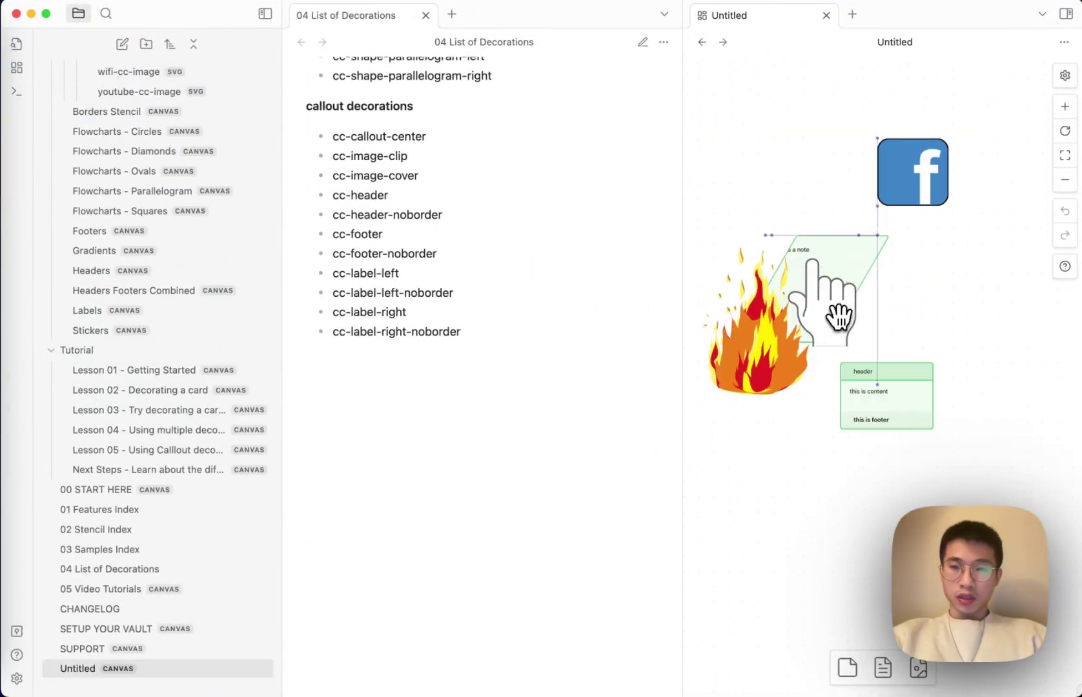
left_click_drag(847, 335, 784, 181)
left_click_drag(773, 343, 712, 343)
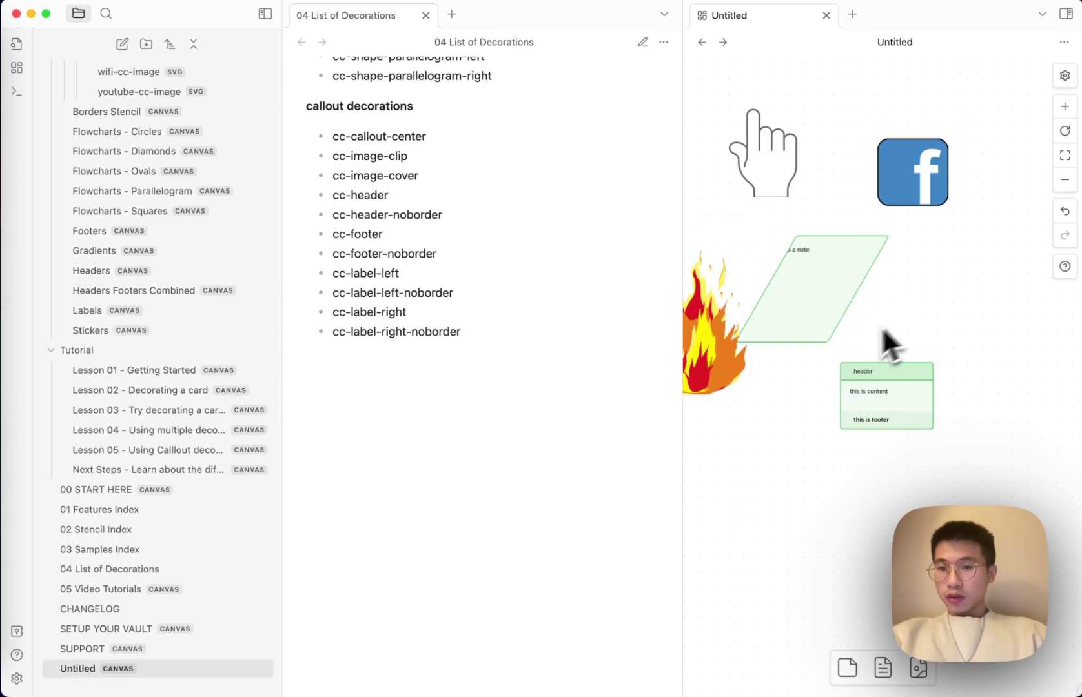
double_click(828, 319)
left_click(882, 273)
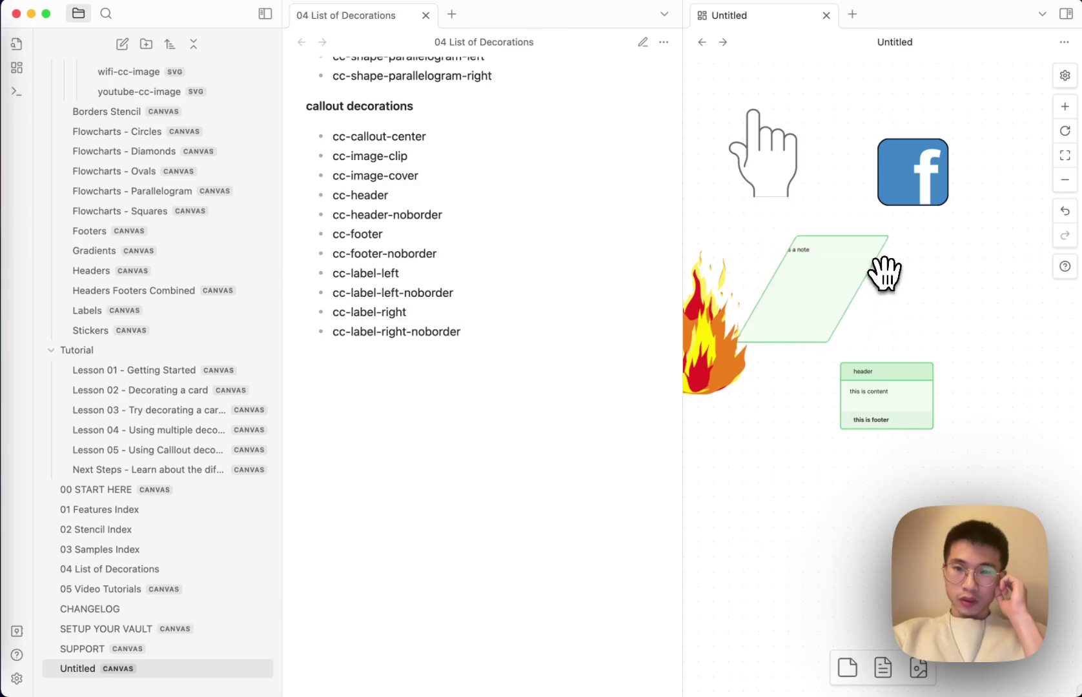
left_click(824, 276)
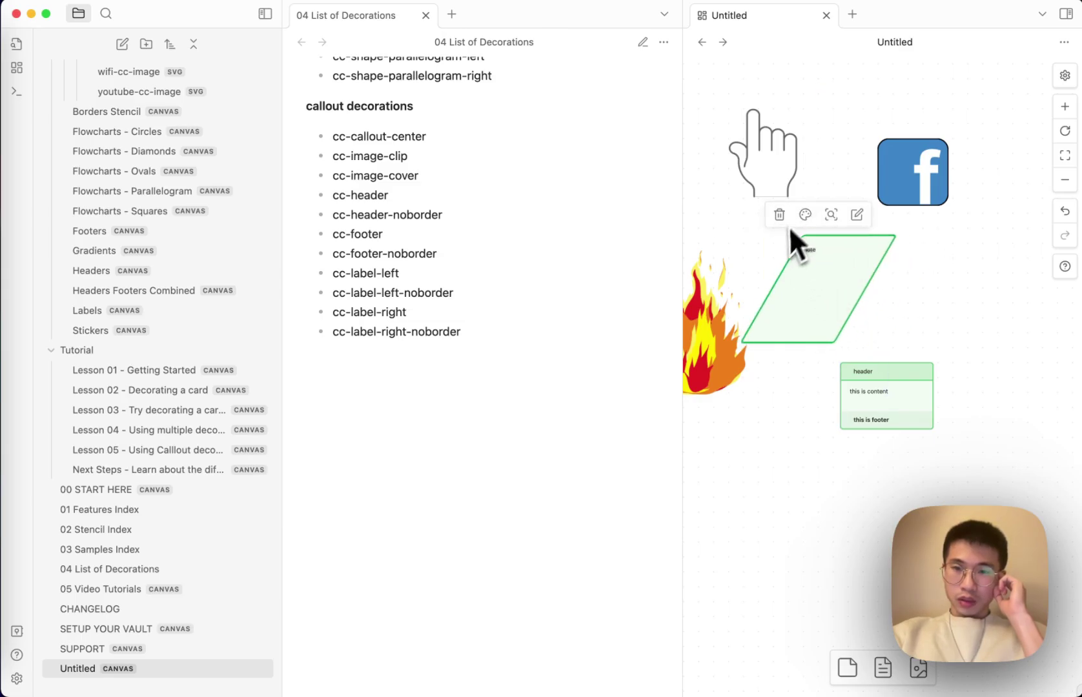
Step: Adjust the parallelogram note's left and right edges and preview its shape
mouse_move(771, 267)
left_mouse_down()
mouse_move(732, 261)
mouse_move(766, 255)
left_mouse_up()
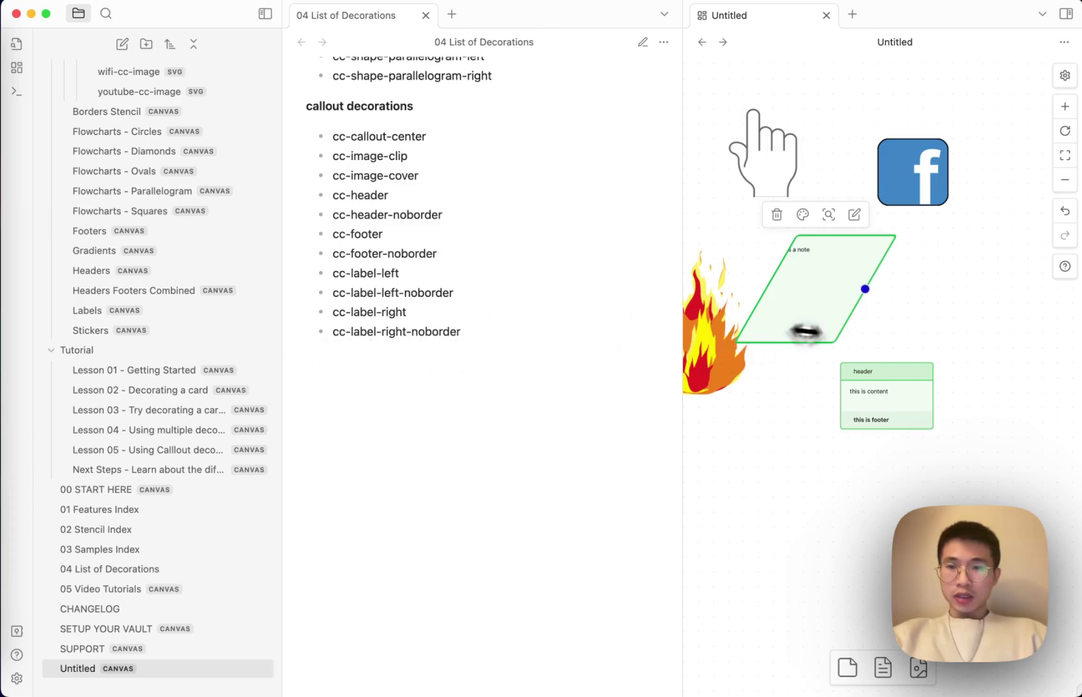
mouse_move(869, 338)
left_mouse_down()
mouse_move(862, 333)
mouse_move(878, 339)
left_mouse_up()
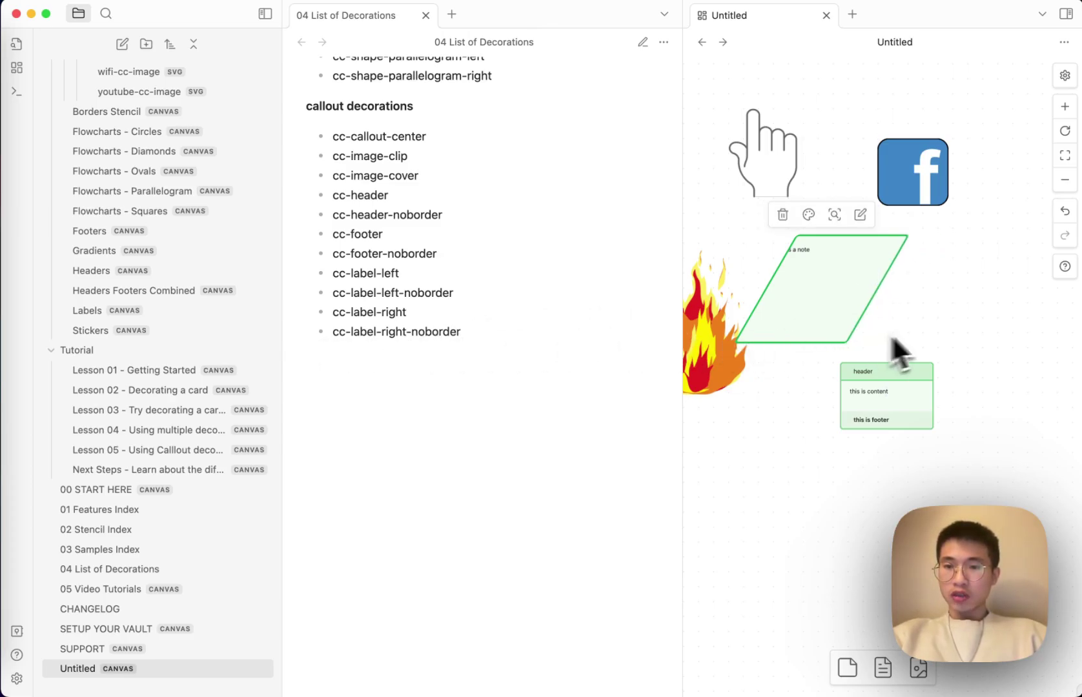
double_click(817, 298)
left_click(962, 287)
double_click(834, 284)
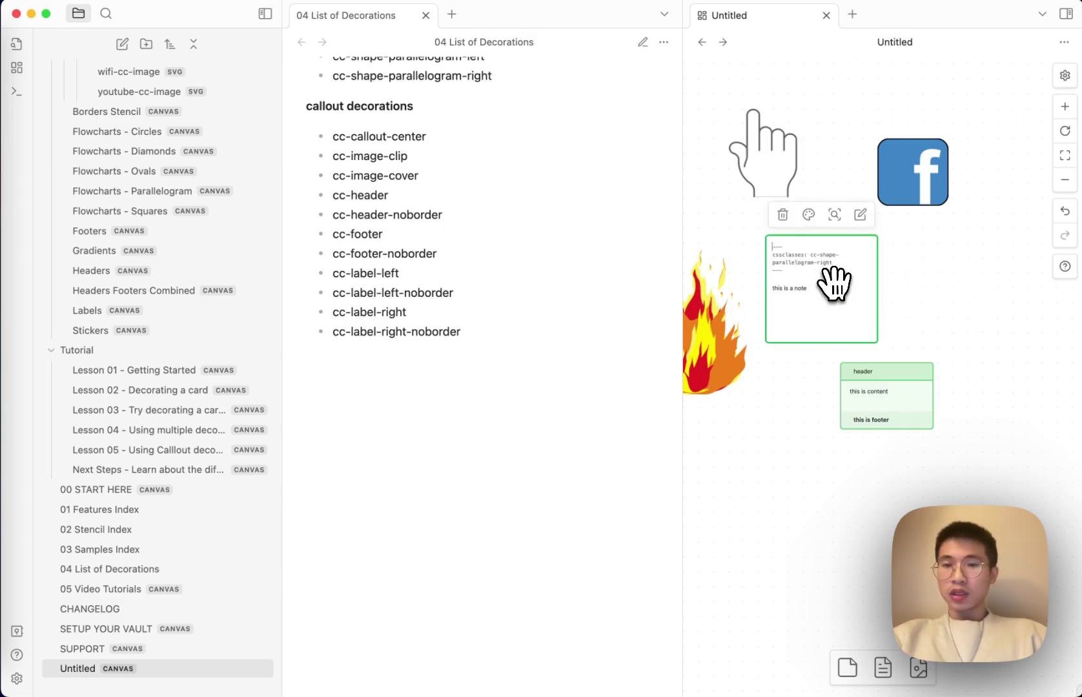
left_click(976, 282)
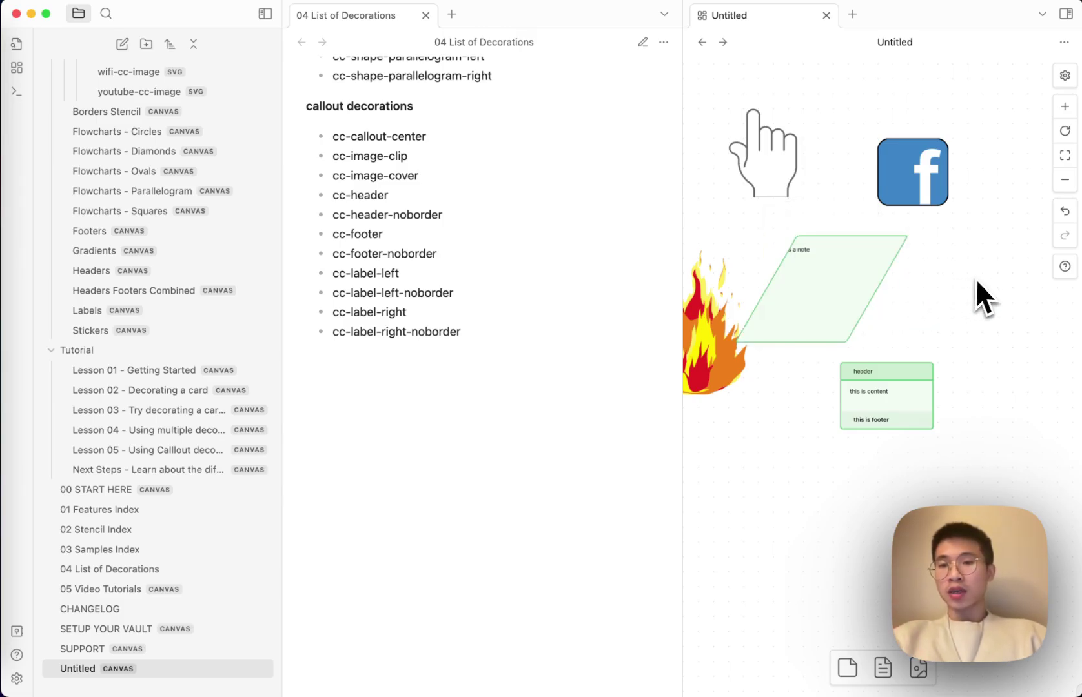
Step: Shrink the note from its top-right corner into a small 'this is a note' parallelogram
double_click(829, 277)
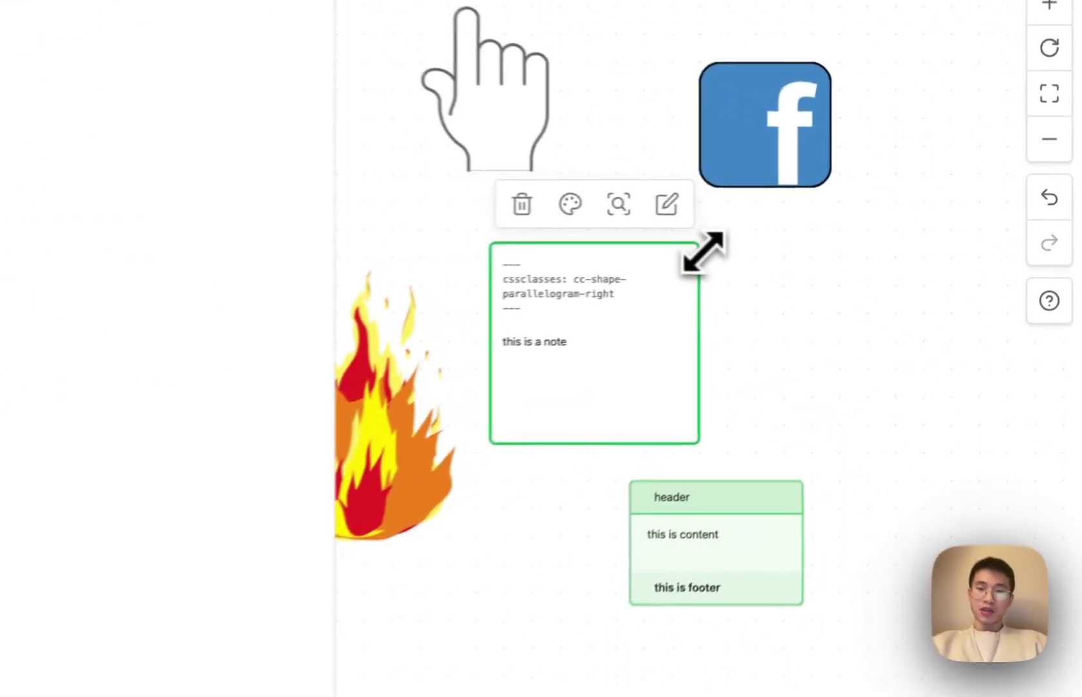
left_click_drag(877, 237, 842, 276)
left_click(926, 270)
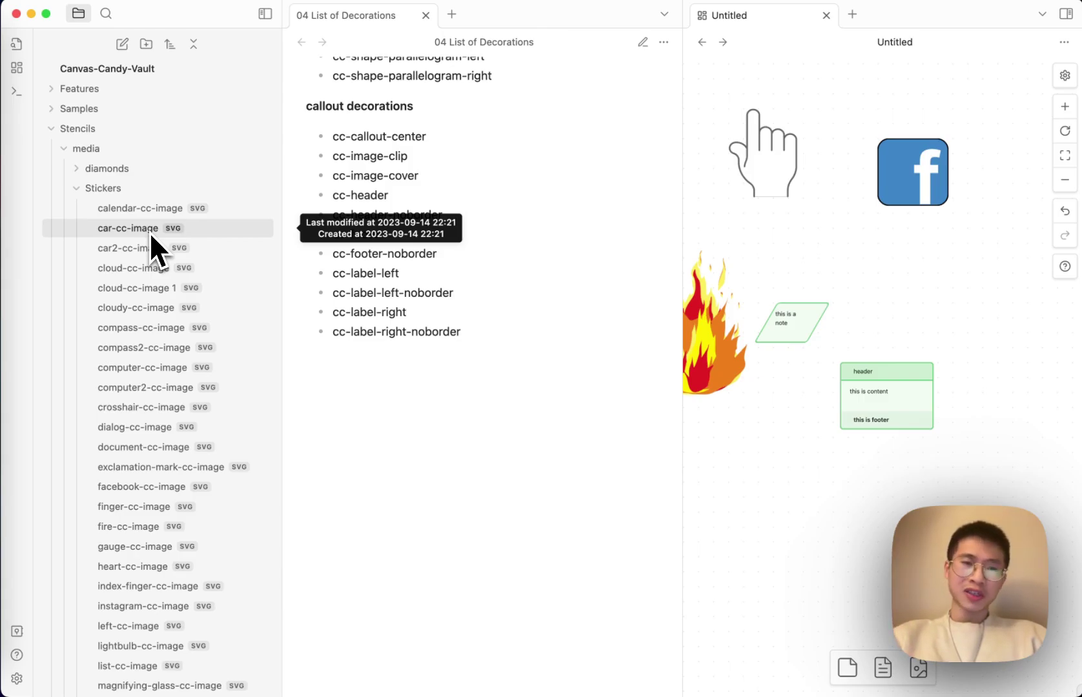
Step: Collapse Stickers and Stencils, expand Samples, and open the BPMN Travel Agency sample canvas
left_click(82, 190)
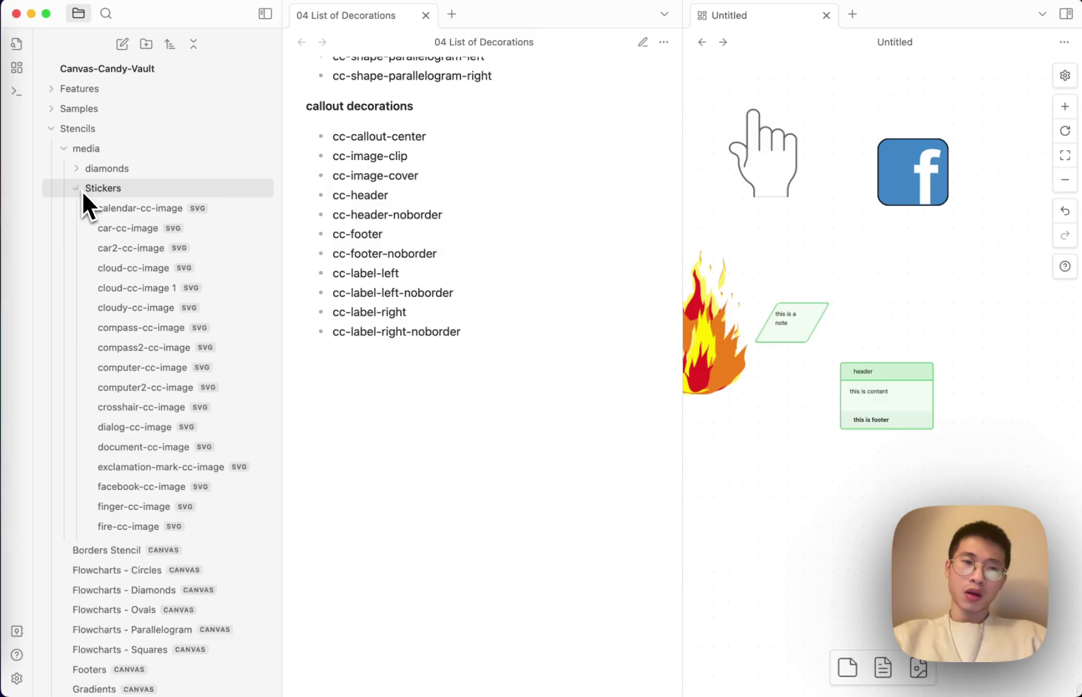
left_click(53, 132)
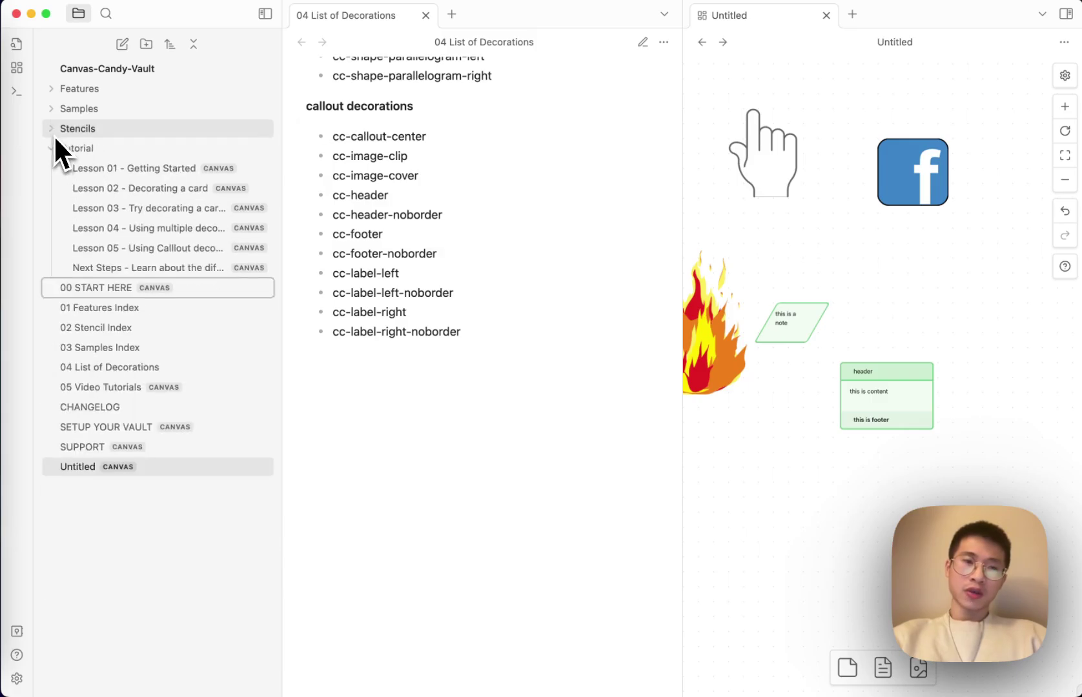
left_click(51, 109)
left_click(167, 169)
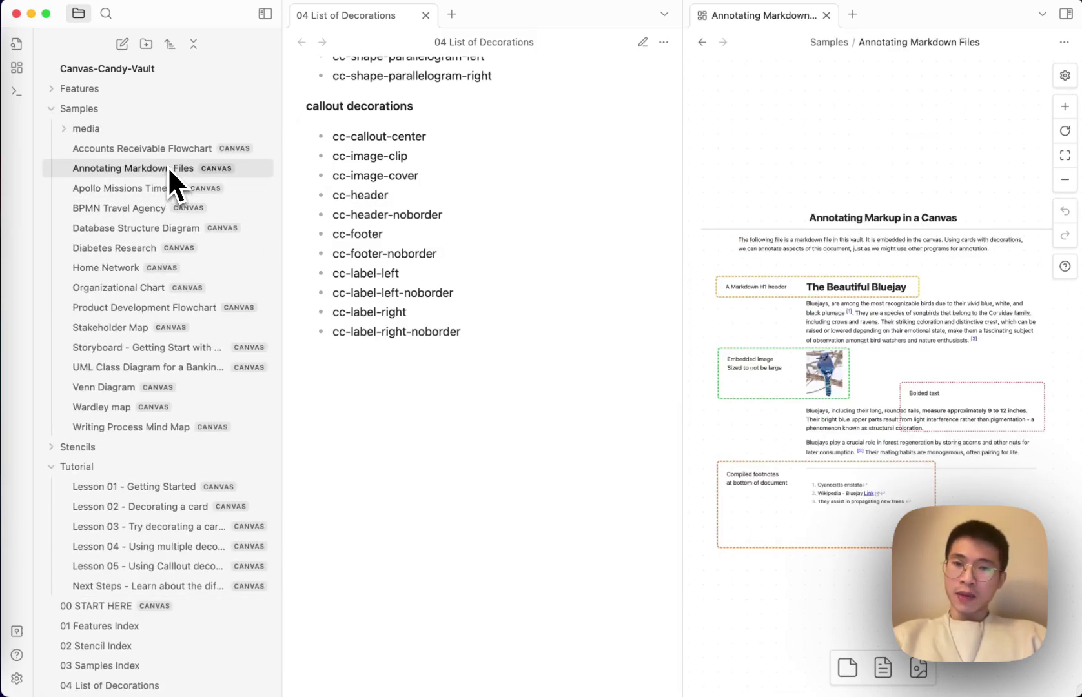
left_click(168, 155)
left_click(161, 203)
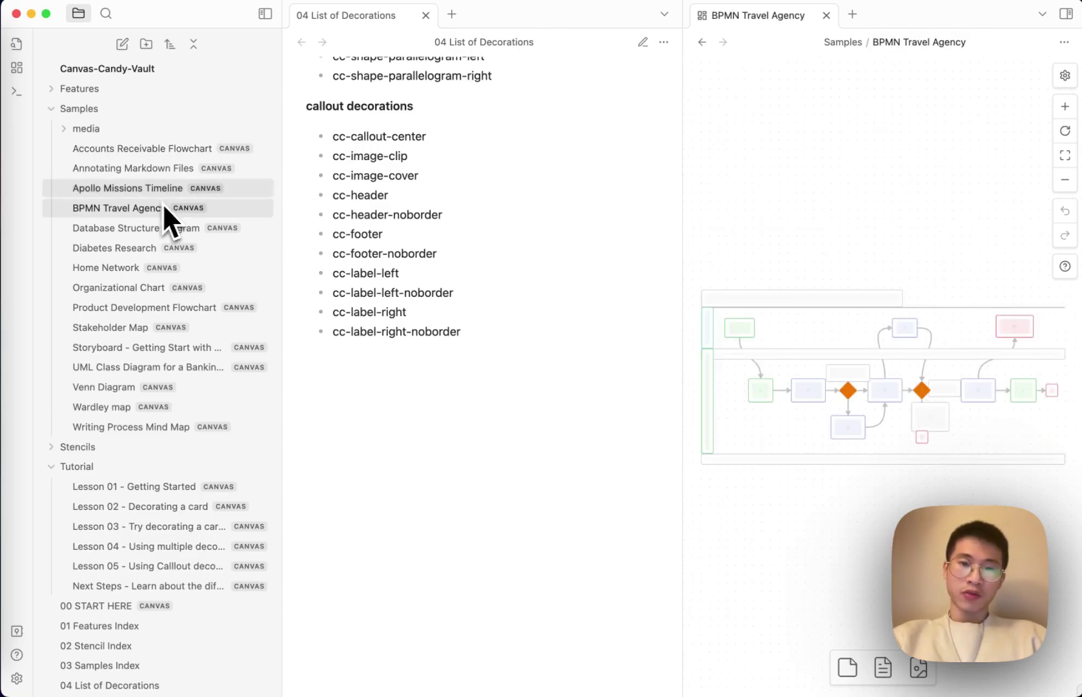
scroll(733, 324, "up", 5)
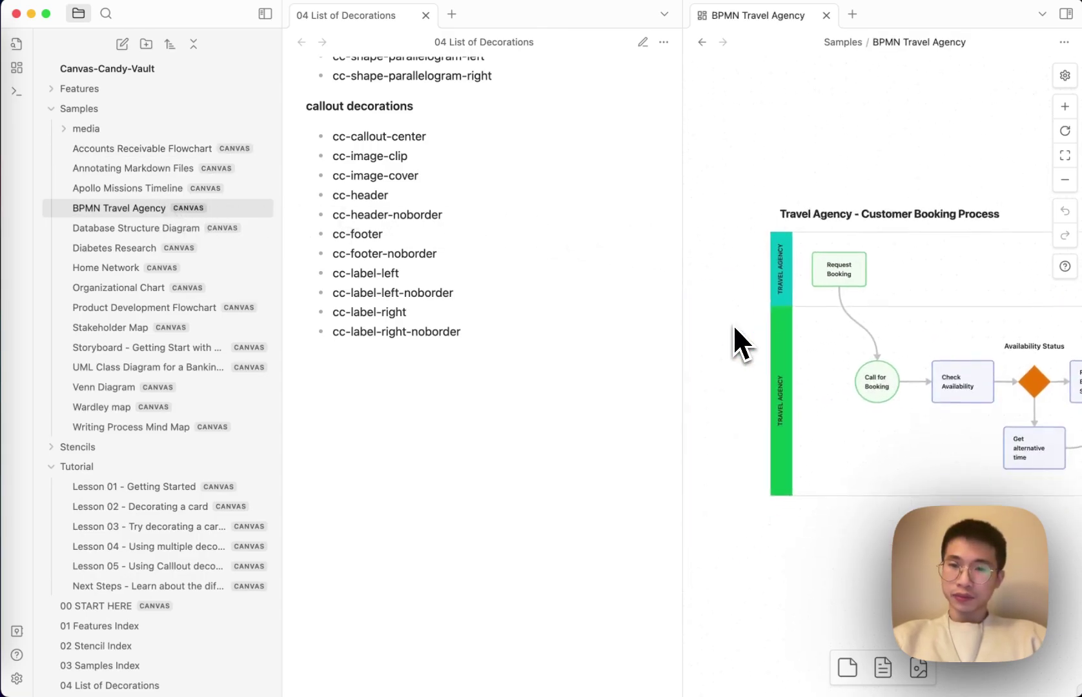
scroll(765, 280, "up", 2)
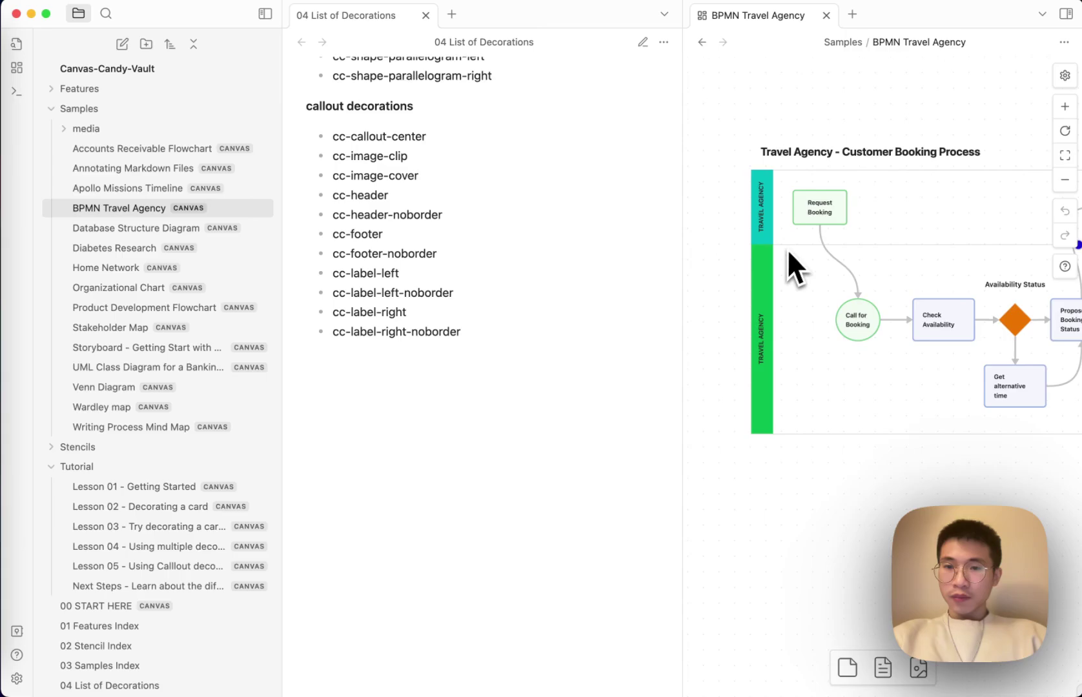
scroll(787, 249, "up", 2)
Step: Widen the TRAVEL AGENCY lane card to read its cssclasses, then narrow it back to a strip
double_click(750, 201)
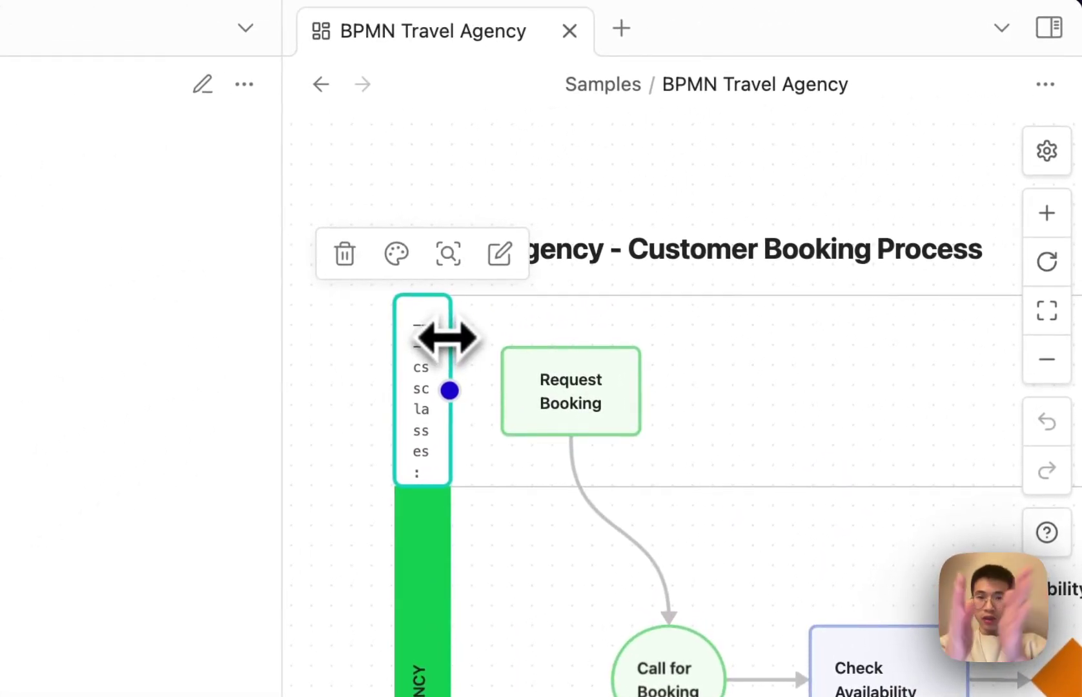
left_click_drag(447, 337, 801, 321)
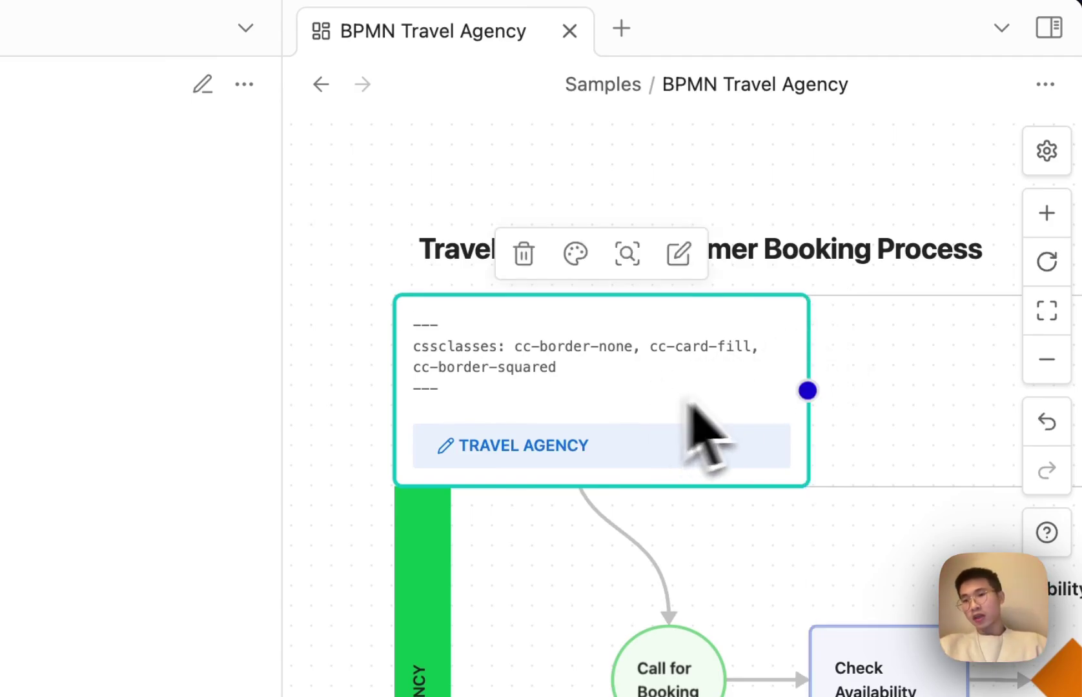
left_click(843, 213)
left_click(762, 374)
double_click(761, 374)
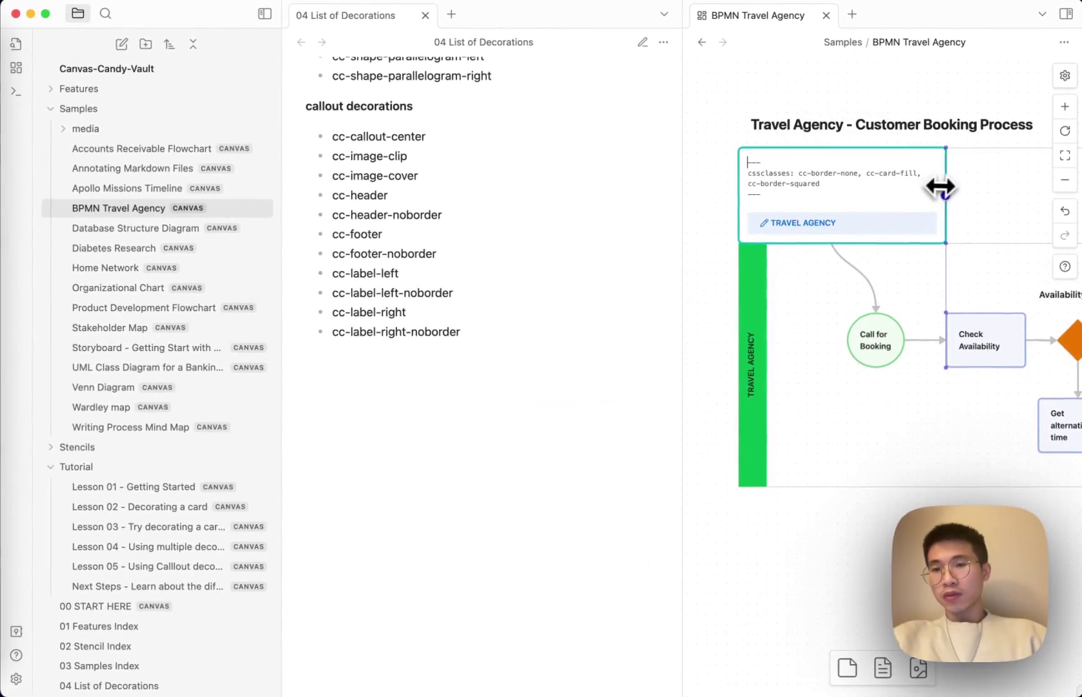
left_click_drag(940, 187, 767, 187)
scroll(855, 221, "down", 5)
scroll(855, 221, "right", 5)
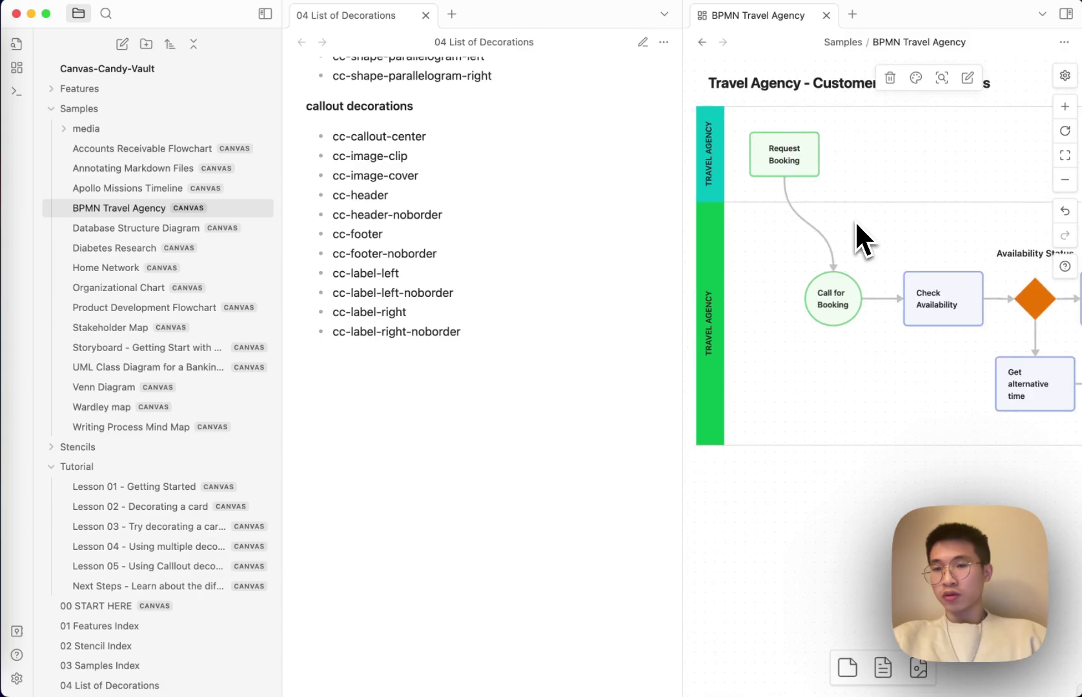
scroll(854, 220, "right", 5)
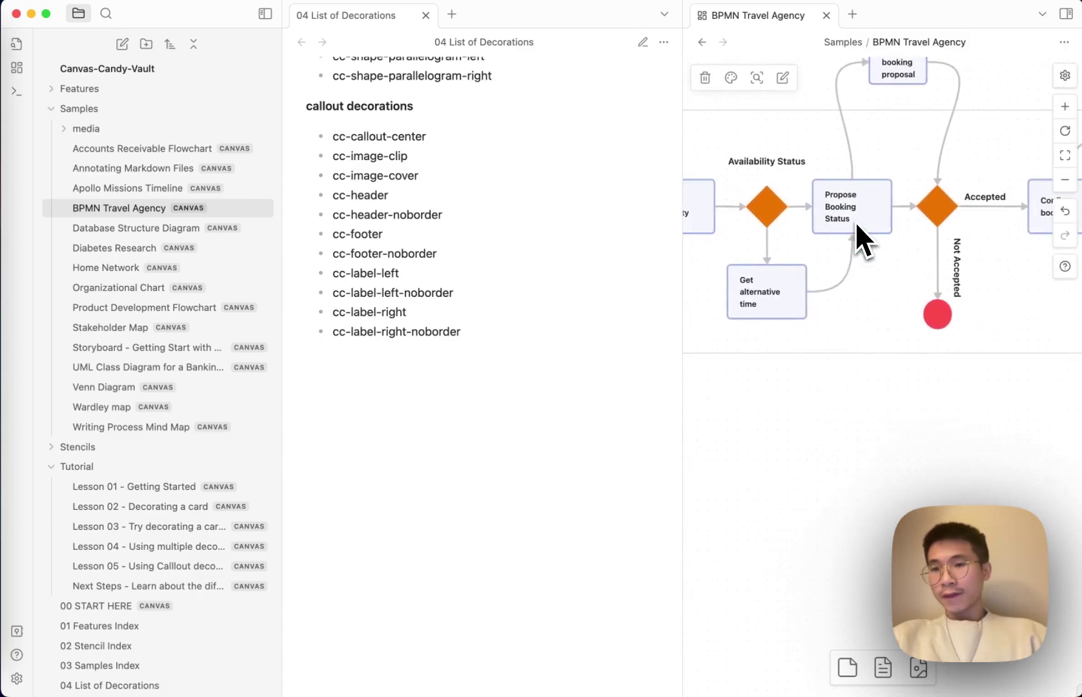
scroll(854, 220, "right", 4)
scroll(855, 221, "up", 3)
scroll(854, 221, "left", 4)
scroll(854, 221, "down", 3)
Step: Widen the teal lane card to show its cssclasses, then exit editing so it renders teal
scroll(855, 221, "left", 8)
scroll(855, 221, "up", 5)
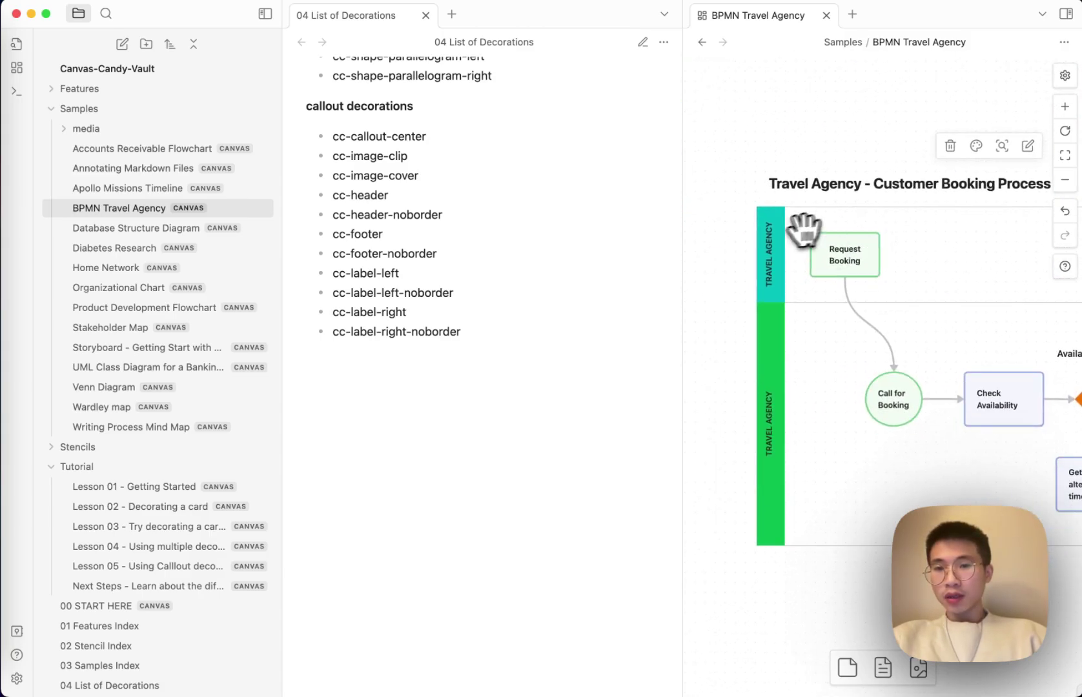
double_click(772, 231)
left_click_drag(785, 245, 811, 92)
left_click(956, 203)
Step: Widen the lane card again, select its frontmatter, then narrow it back and deselect it
scroll(904, 135, "up", 3)
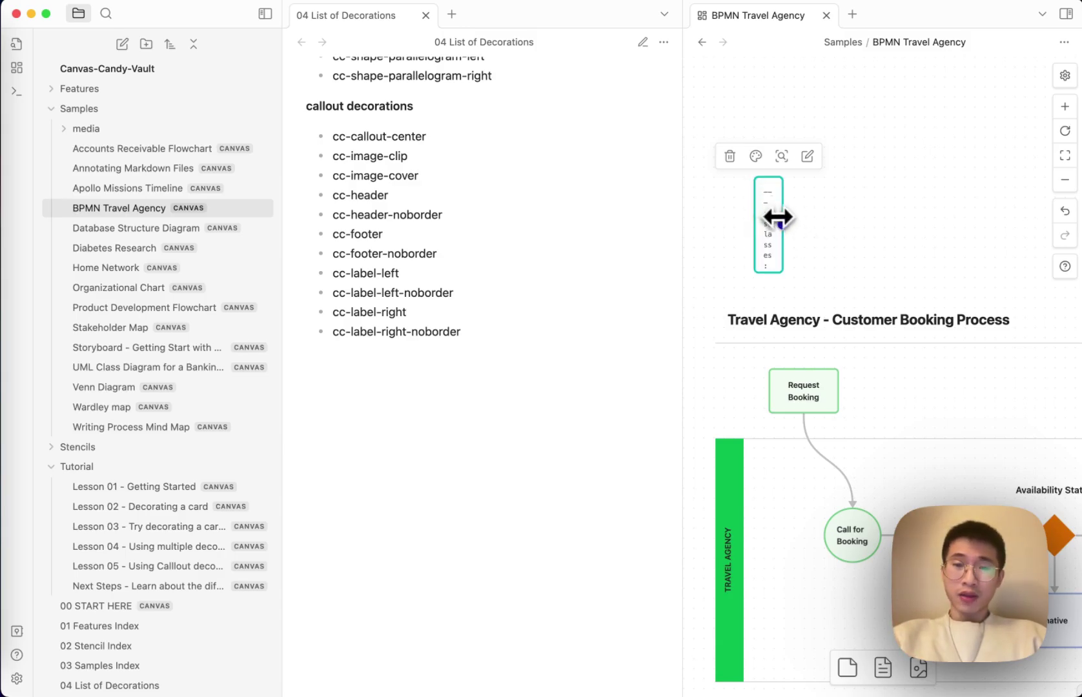
left_click_drag(780, 222, 1002, 215)
left_click_drag(829, 222, 753, 186)
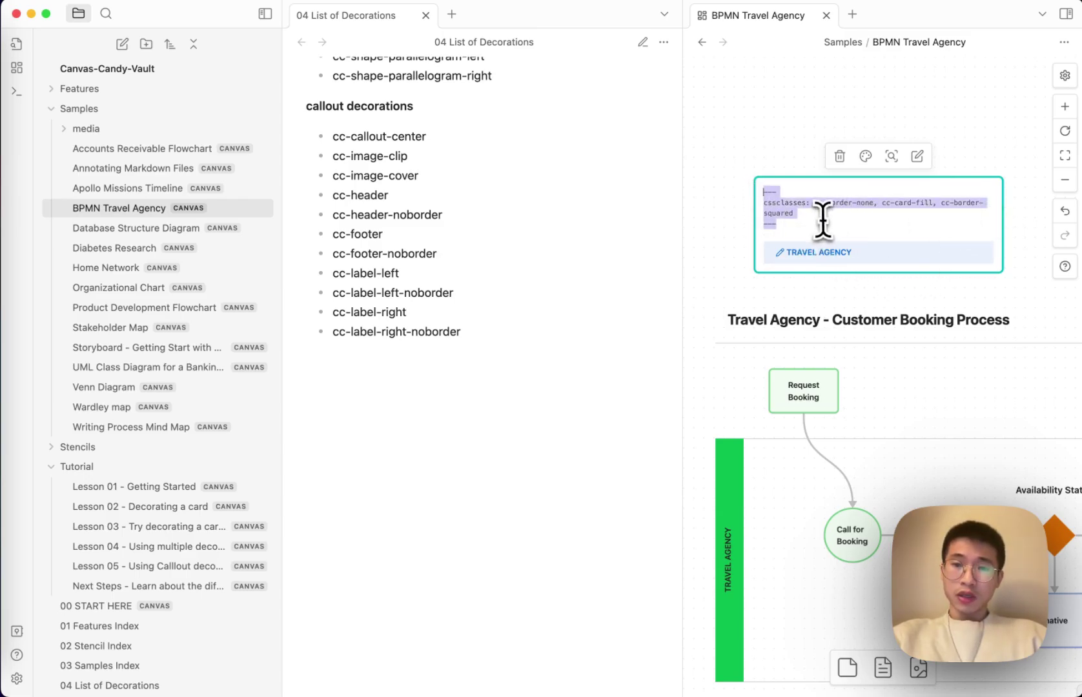
left_click_drag(1002, 210, 735, 371)
left_click(1024, 222)
left_click(795, 251)
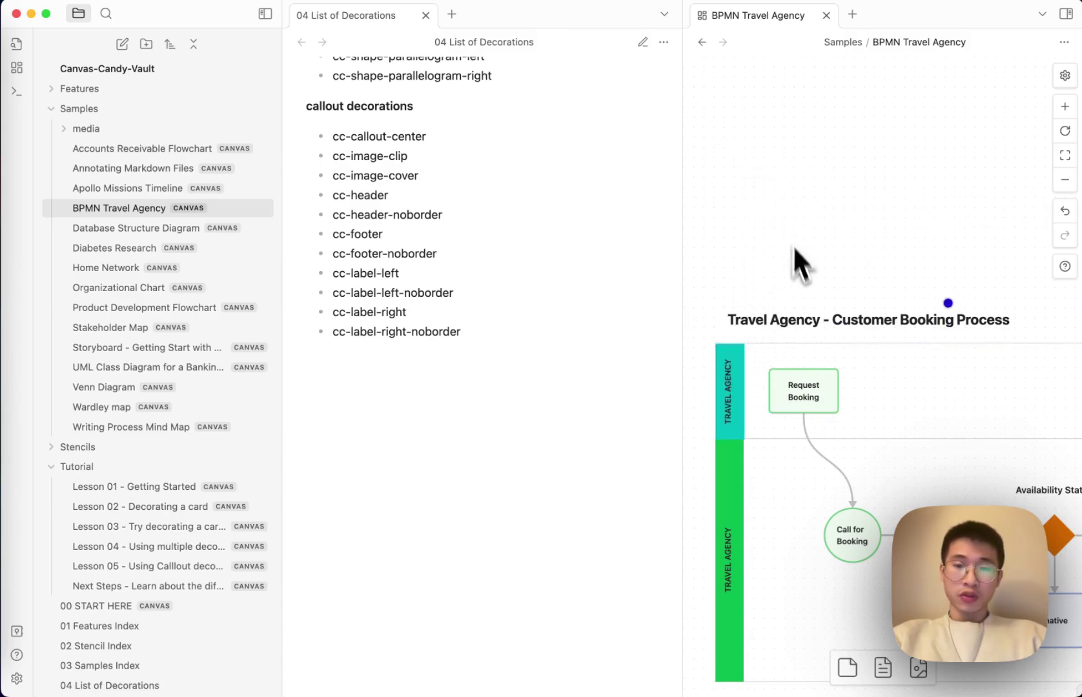
key("ctrl+Up")
Step: In the dark vault, highlight the canvas candy note's limitation about shapes when zoomed out
left_click(809, 301)
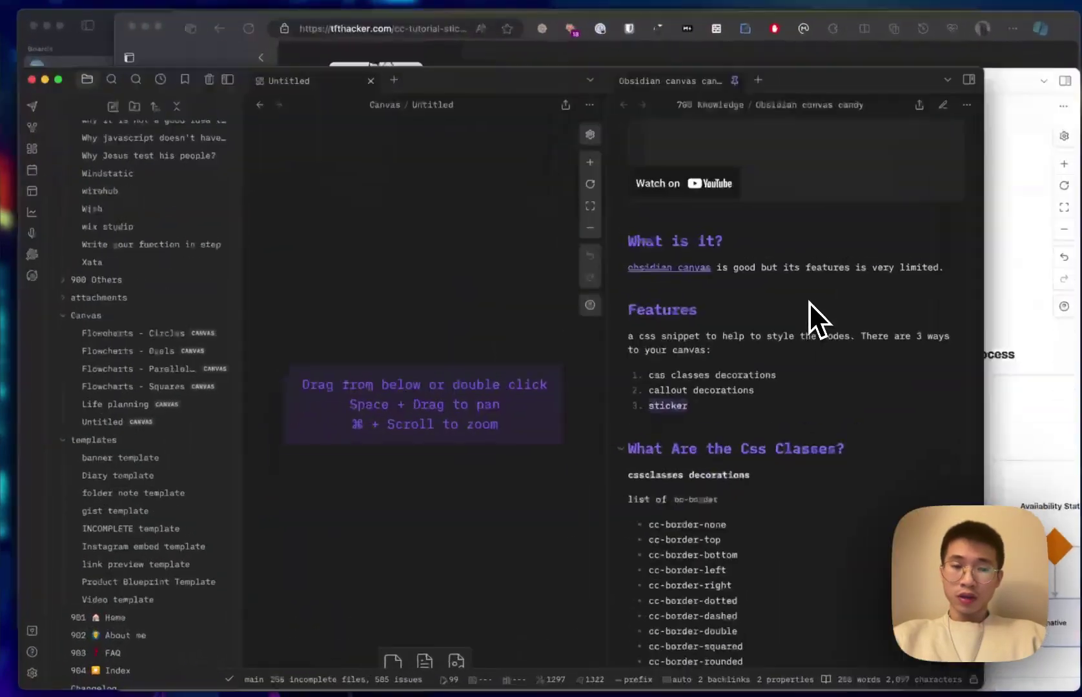
scroll(864, 386, "down", 15)
scroll(864, 386, "down", 6)
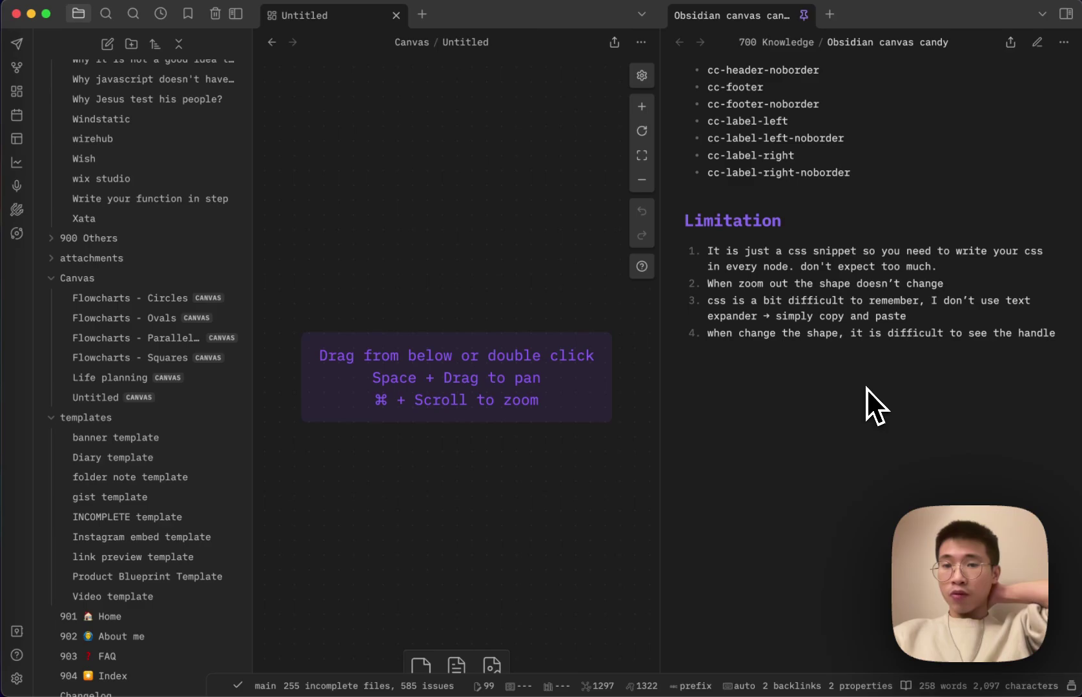
left_click_drag(708, 284, 906, 285)
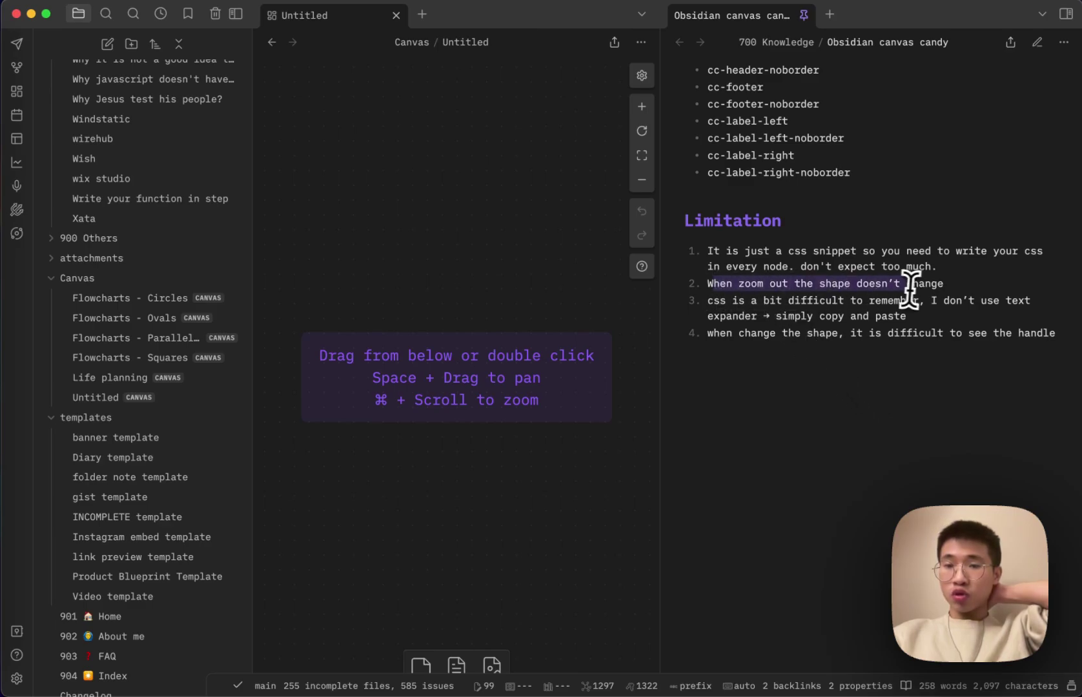
Step: Return to the Canvas-Candy-Vault window, zoom the canvas to fit all nodes, and scroll-zoom in and out
key("ctrl+Up")
left_click(903, 381)
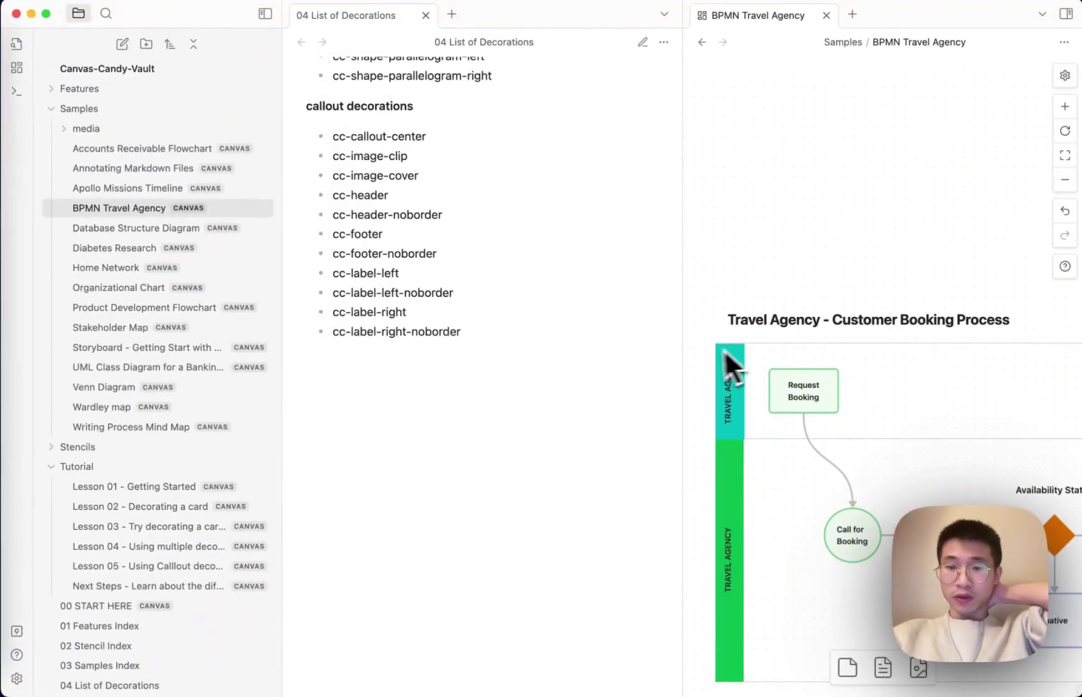
scroll(121, 517, "down", 4)
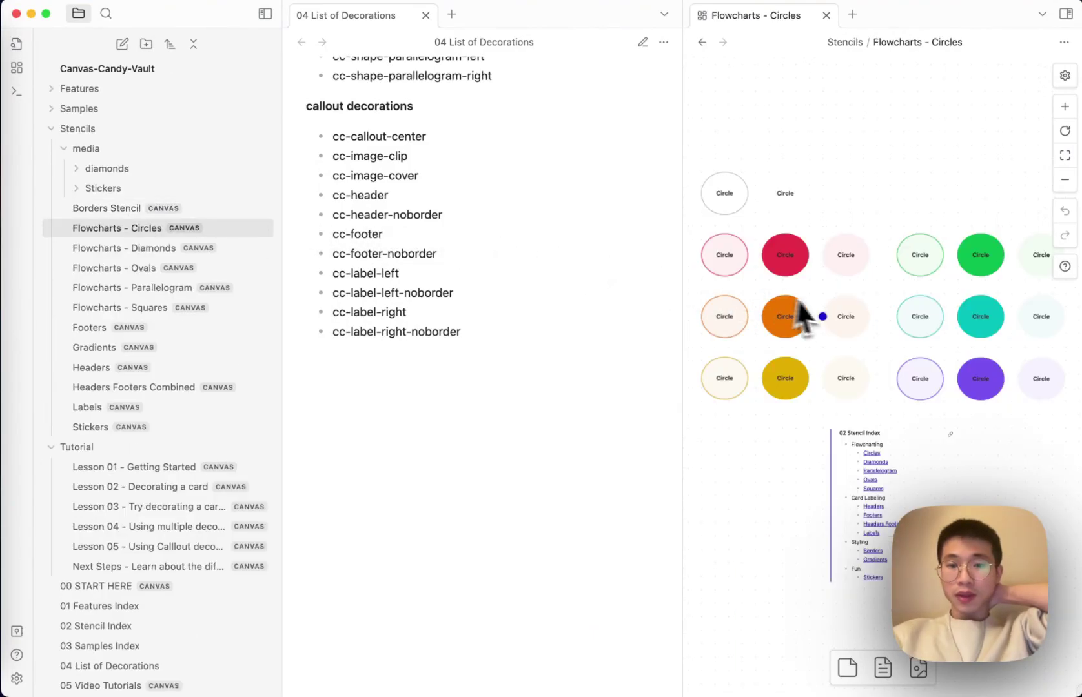
key("shift+1")
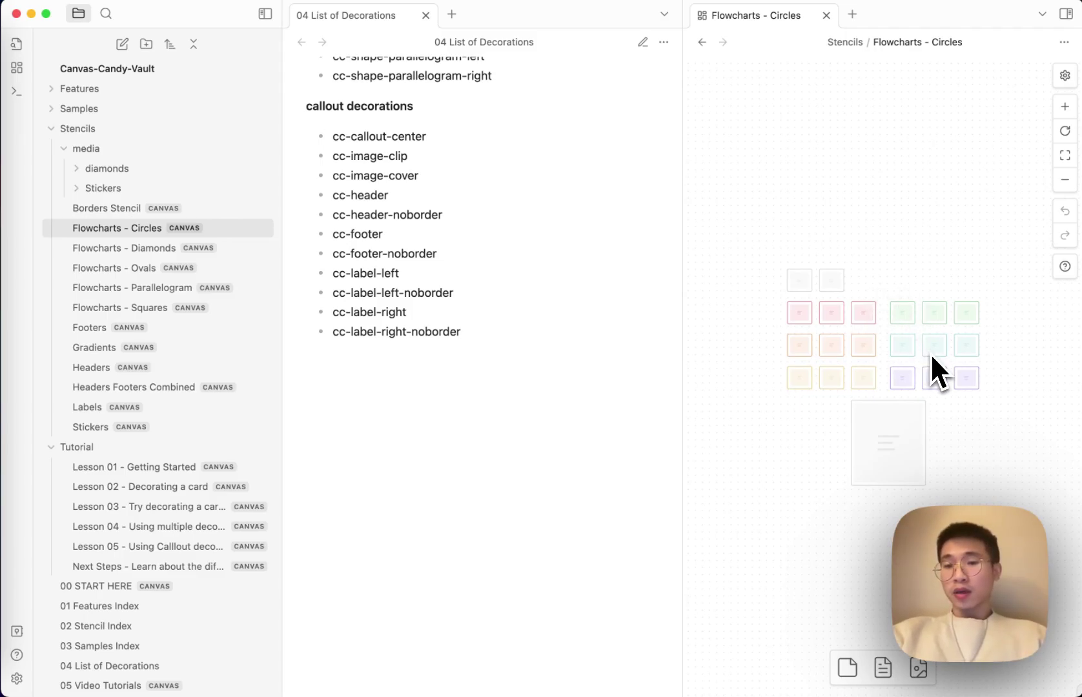
scroll(850, 375, "up", 5)
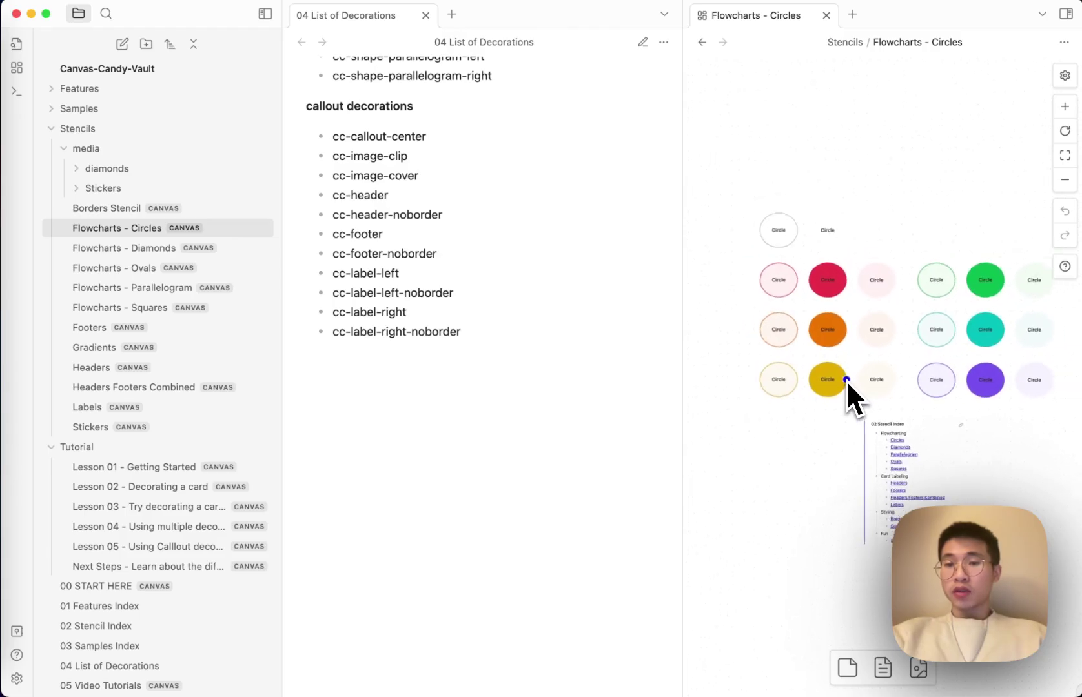
scroll(846, 380, "down", 3)
scroll(845, 380, "up", 3)
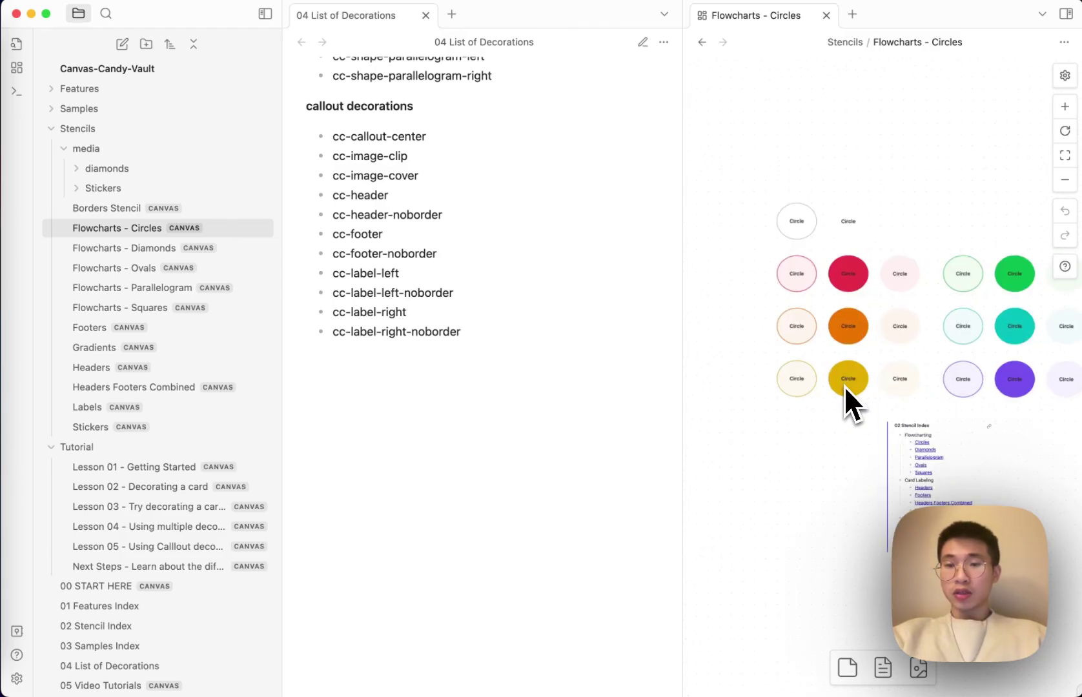
scroll(843, 387, "down", 3)
scroll(842, 392, "up", 3)
scroll(838, 423, "down", 3)
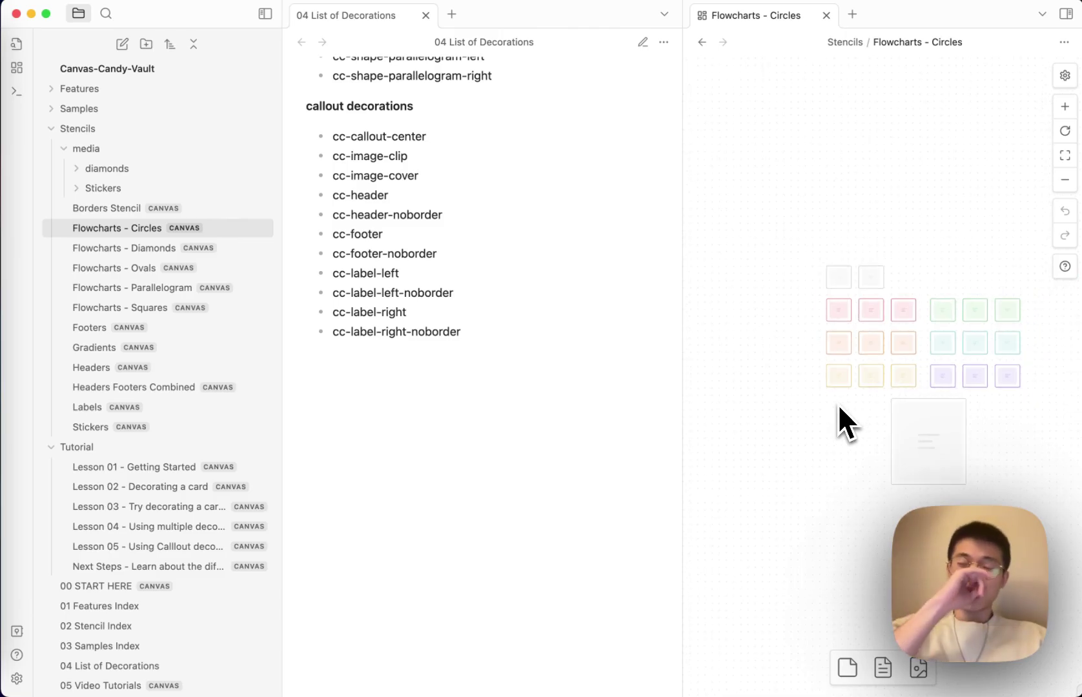
scroll(838, 404, "up", 3)
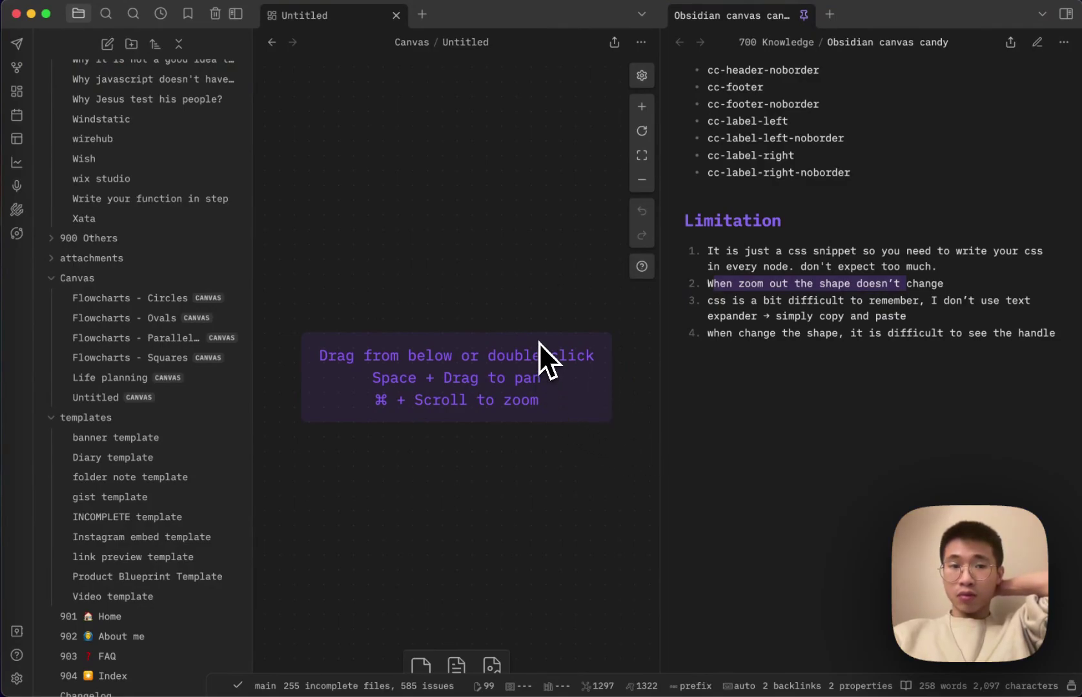
key("super+p")
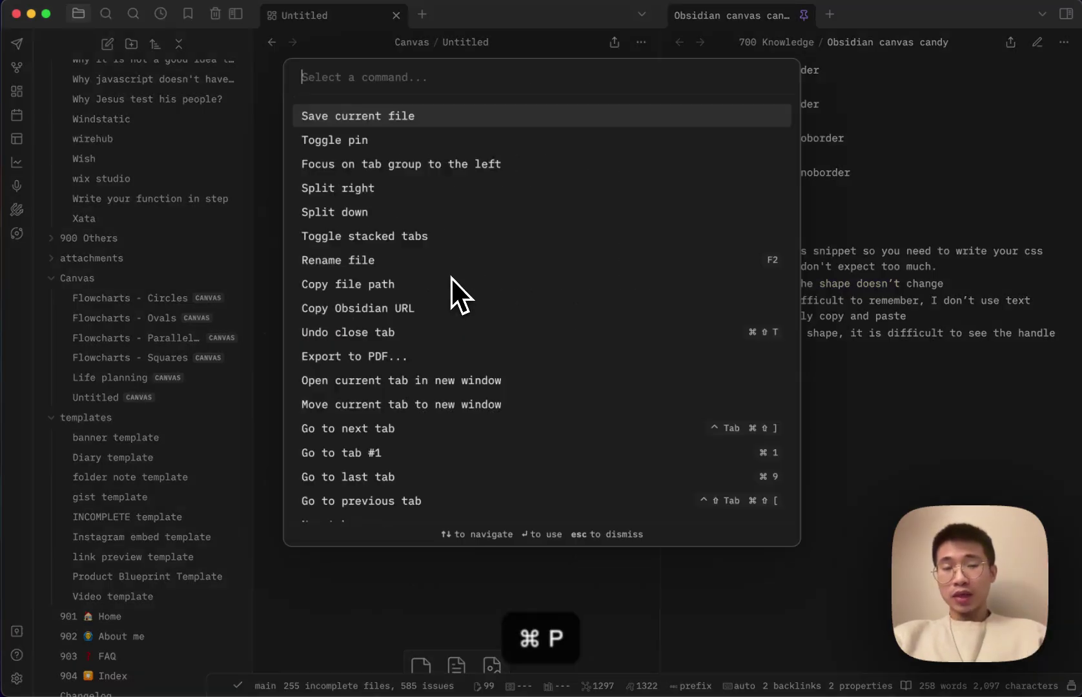
type("sett")
key("Return")
scroll(583, 408, "down", 15)
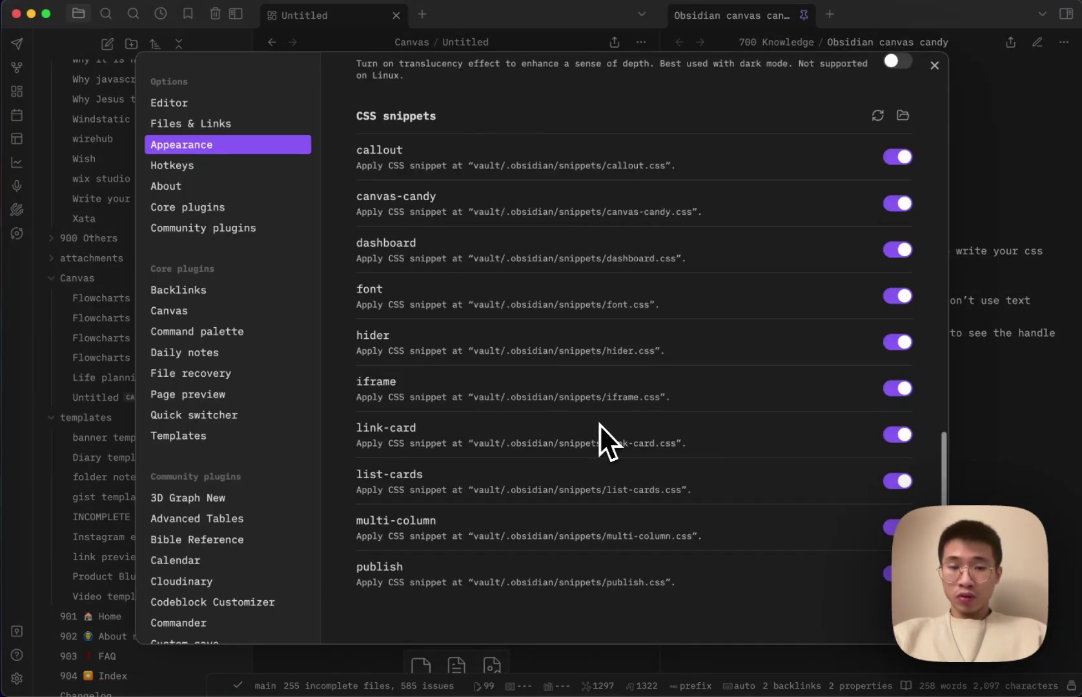
left_click(933, 65)
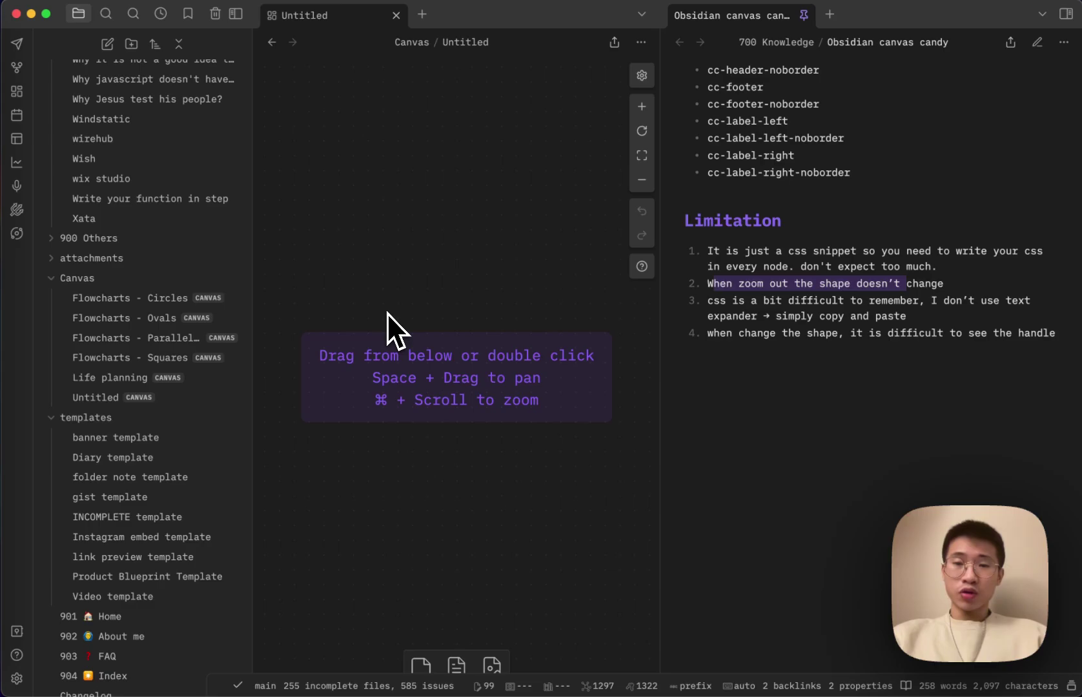
Step: Bring up the pinned YouTube tab in Edge and seek the Canvas Candy Review video to 12:26
key("ctrl+Up")
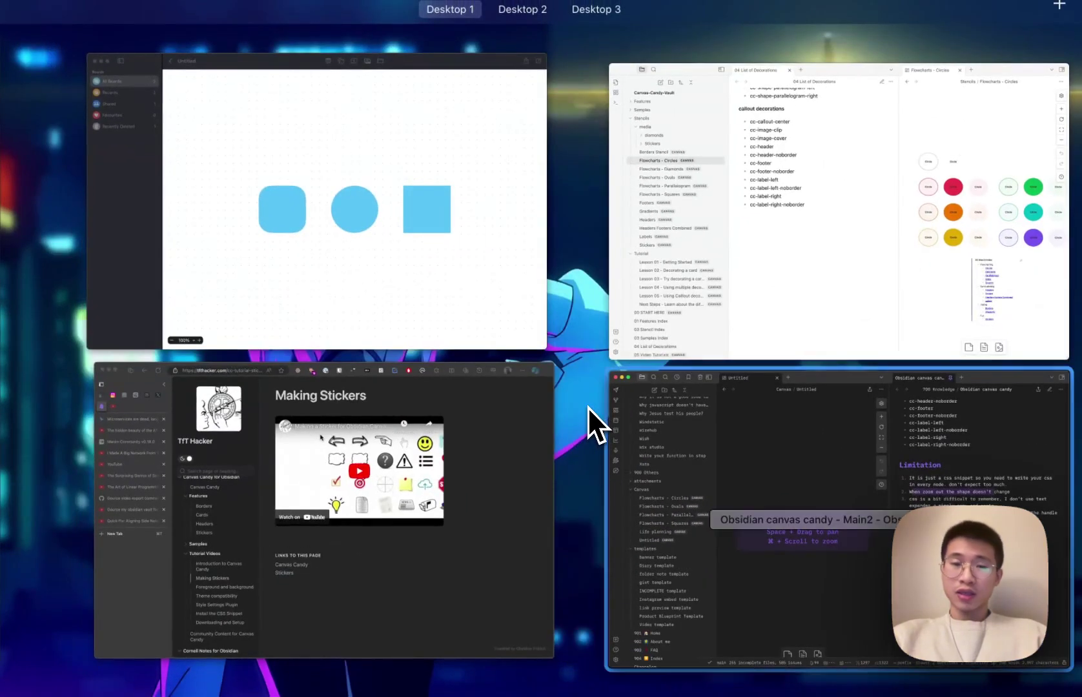
left_click(587, 407)
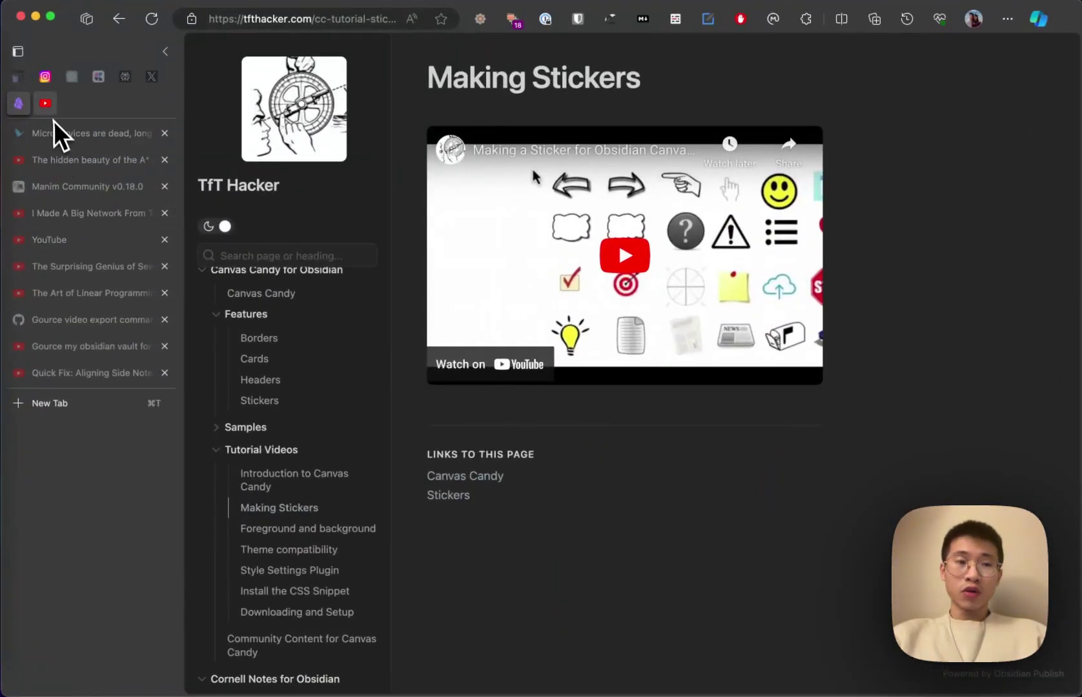
left_click(46, 102)
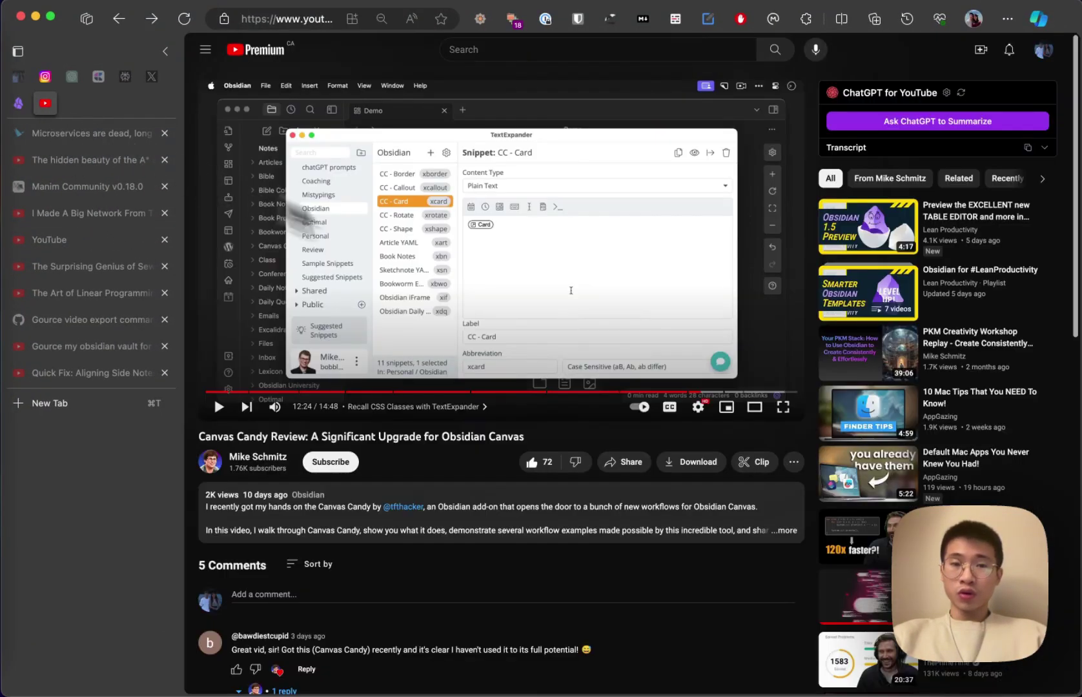
left_click(707, 392)
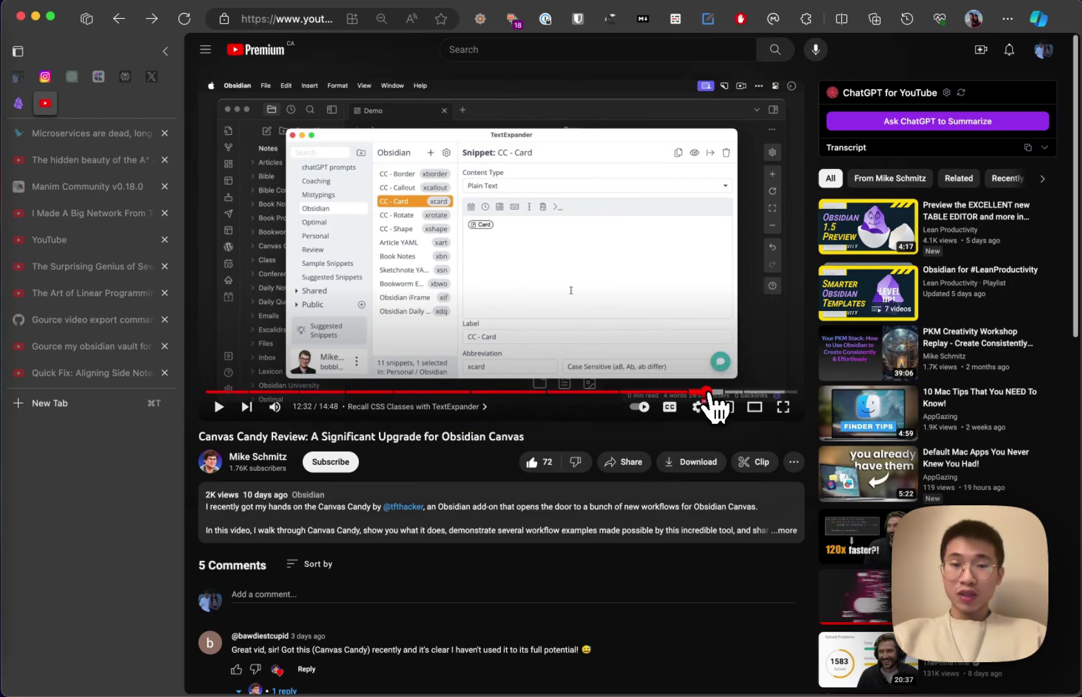
left_click(704, 393)
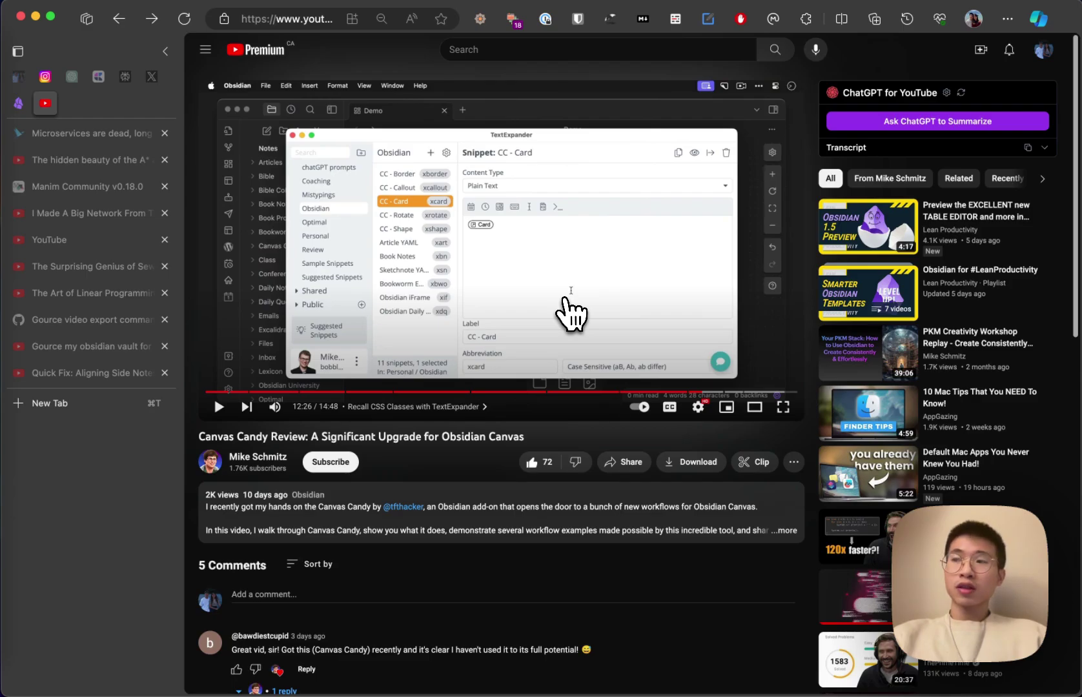
Step: Open Flowcharts - Circles in a small pane below the Untitled canvas
key("ctrl+Up")
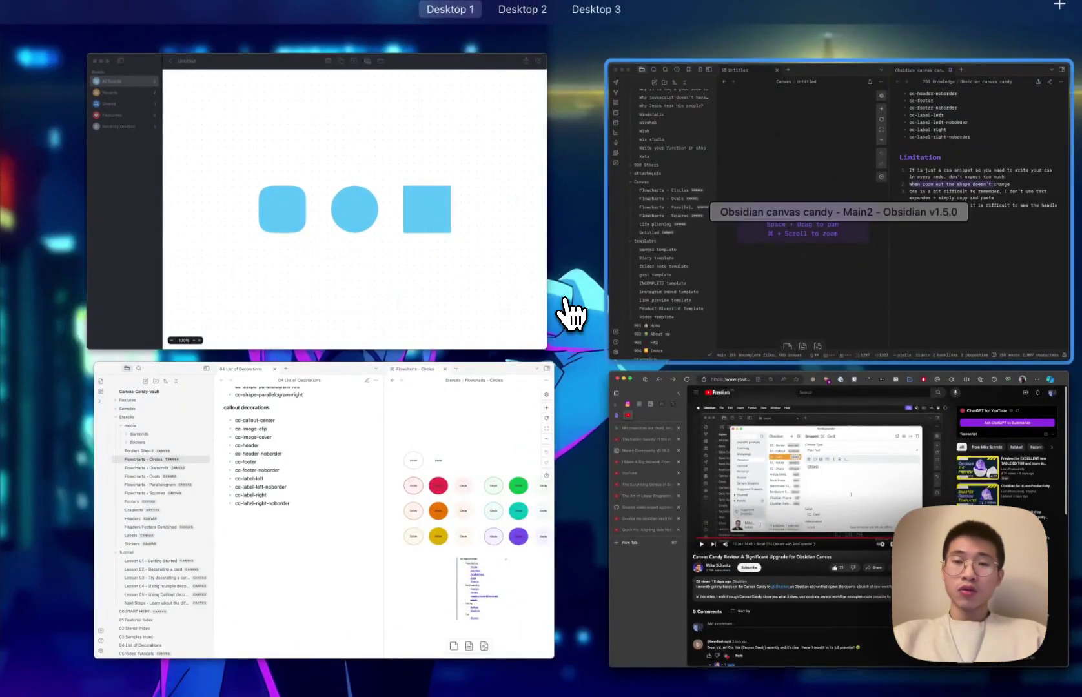
left_click(562, 307)
left_click_drag(653, 287, 432, 497)
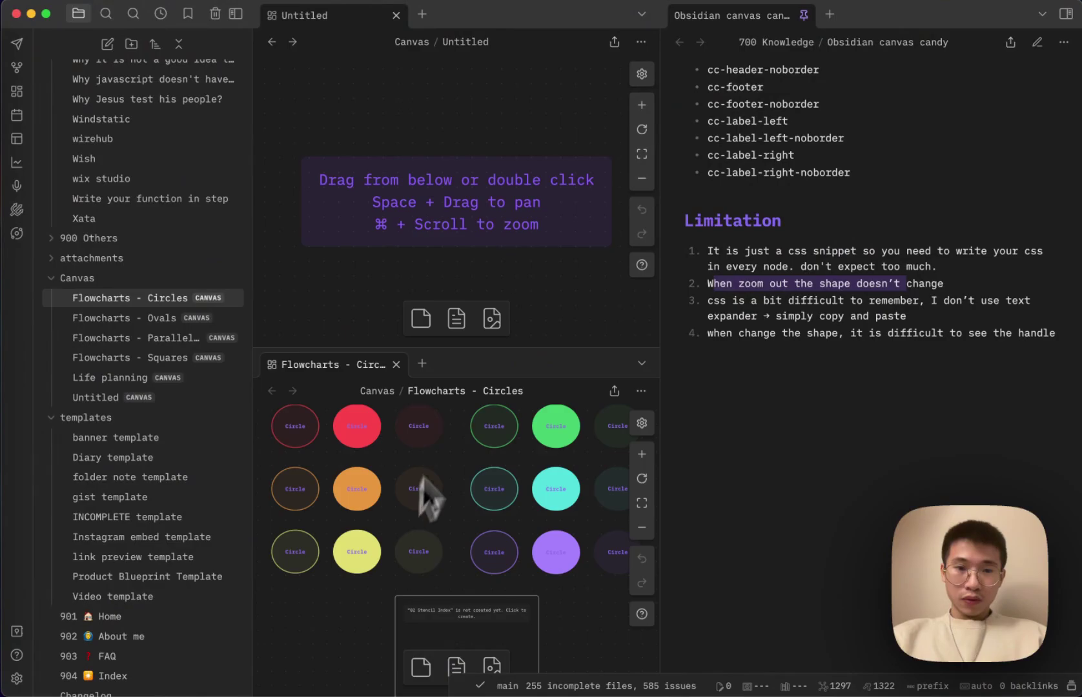
left_click_drag(479, 346, 477, 444)
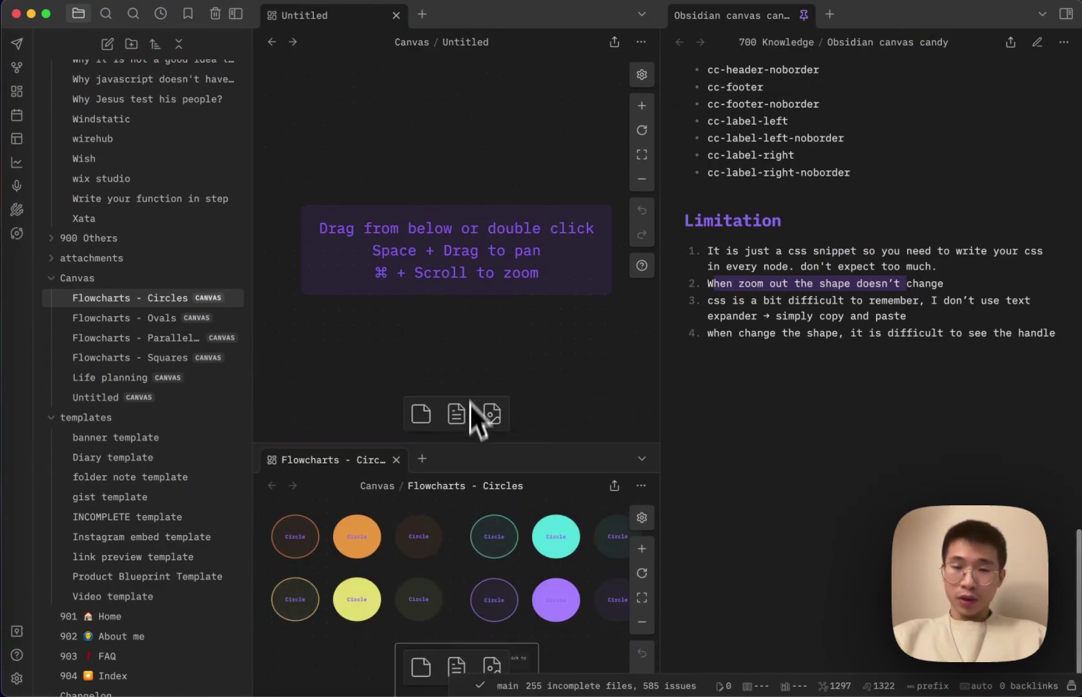
scroll(450, 336, "up", 3)
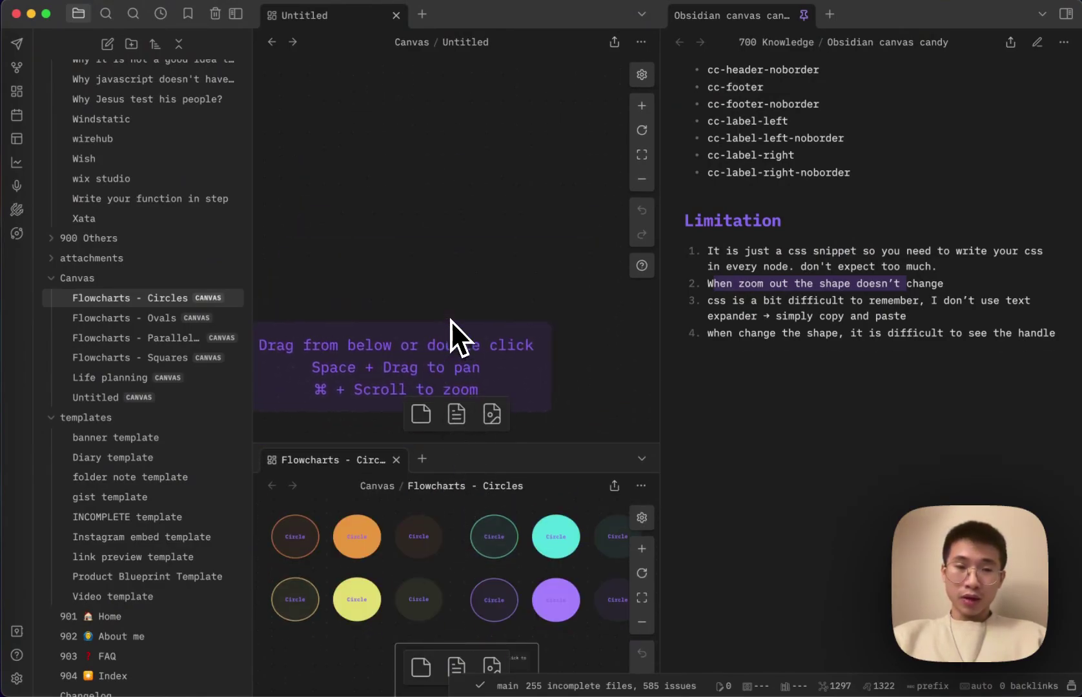
scroll(450, 320, "down", 3)
scroll(451, 320, "left", 3)
Step: Copy the orange circle from the stencil canvas into Untitled and move it left
left_click(358, 526)
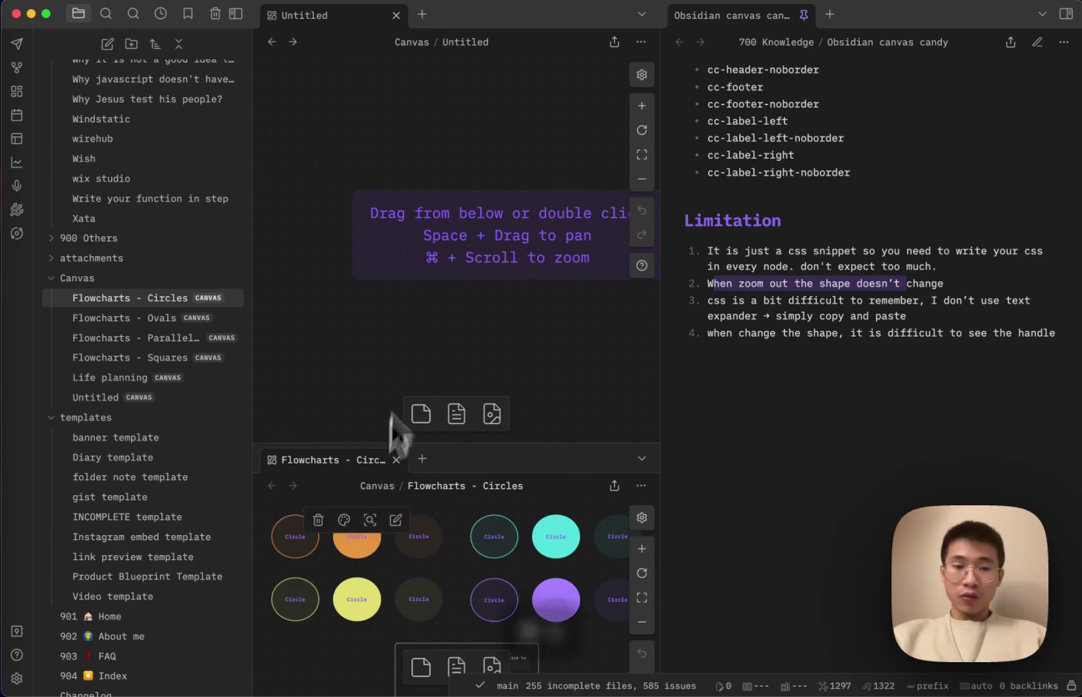
key("super+c")
left_click(342, 131)
key("super+v")
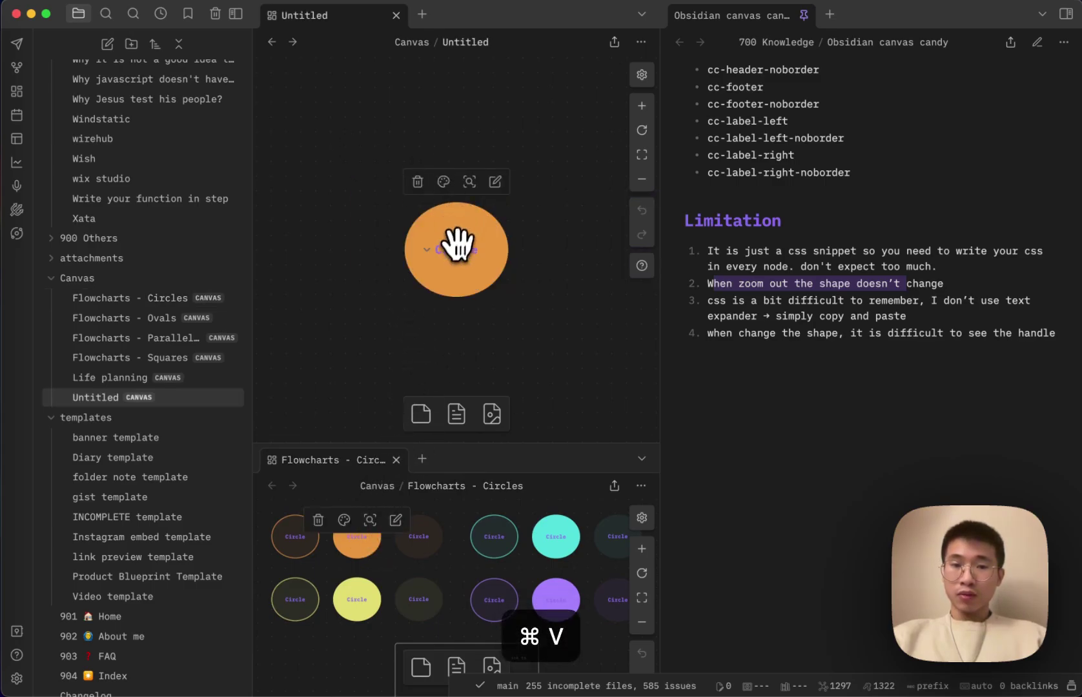
left_click_drag(459, 242, 346, 247)
Step: Copy the cyan circle into the Untitled canvas and place it to the right
left_click(559, 526)
double_click(555, 545)
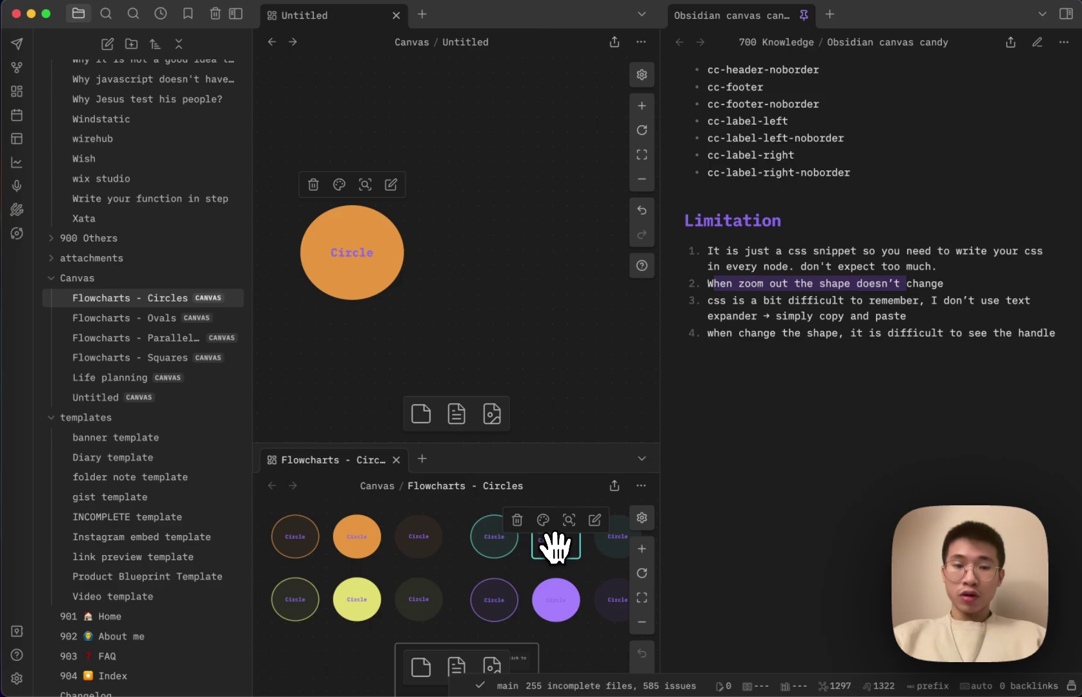
left_click(556, 426)
left_click(574, 568)
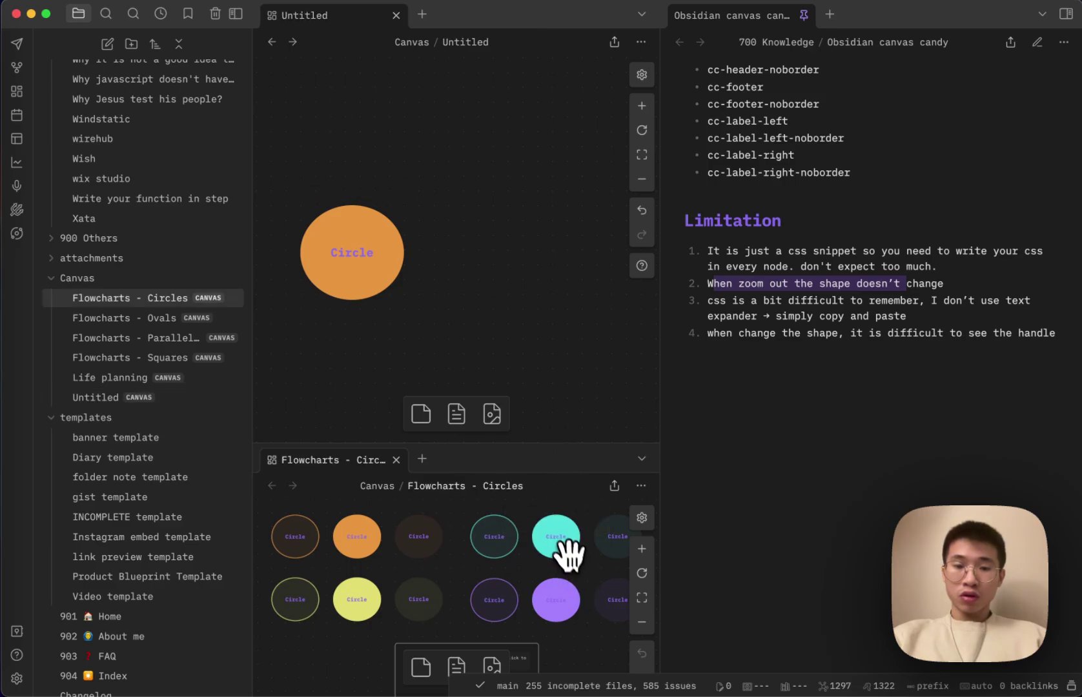
left_click(558, 541)
key("super+c")
left_click(464, 215)
key("super+v")
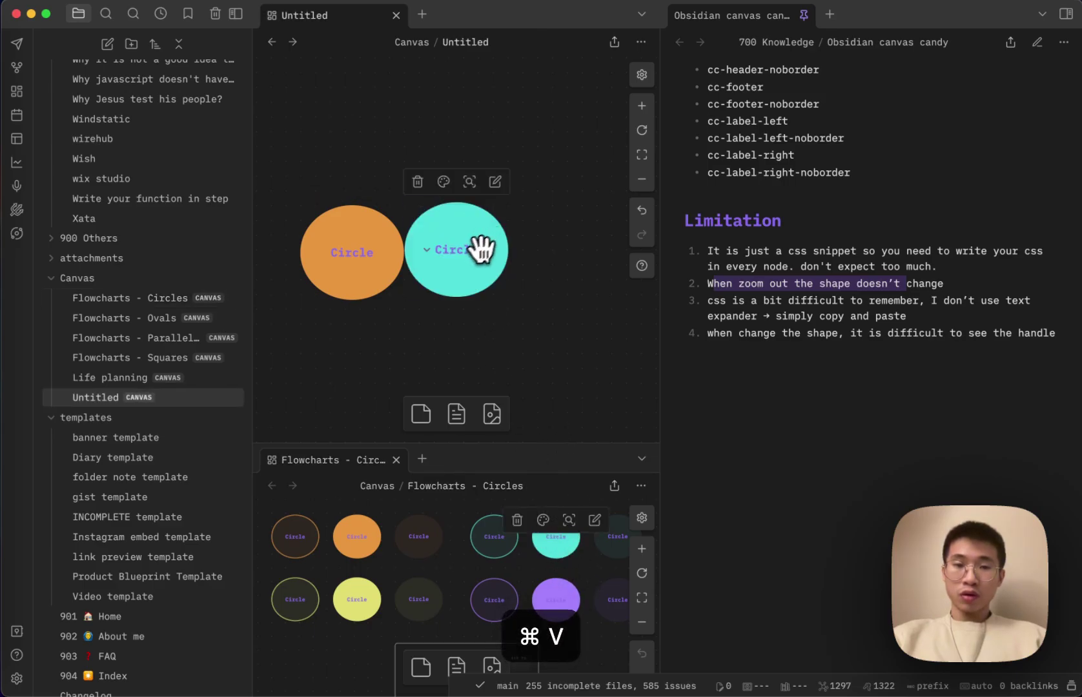
left_click_drag(480, 244, 583, 244)
Step: Relabel the orange circle 'test' and move the 'this is good' circle down-left
double_click(370, 255)
double_click(355, 261)
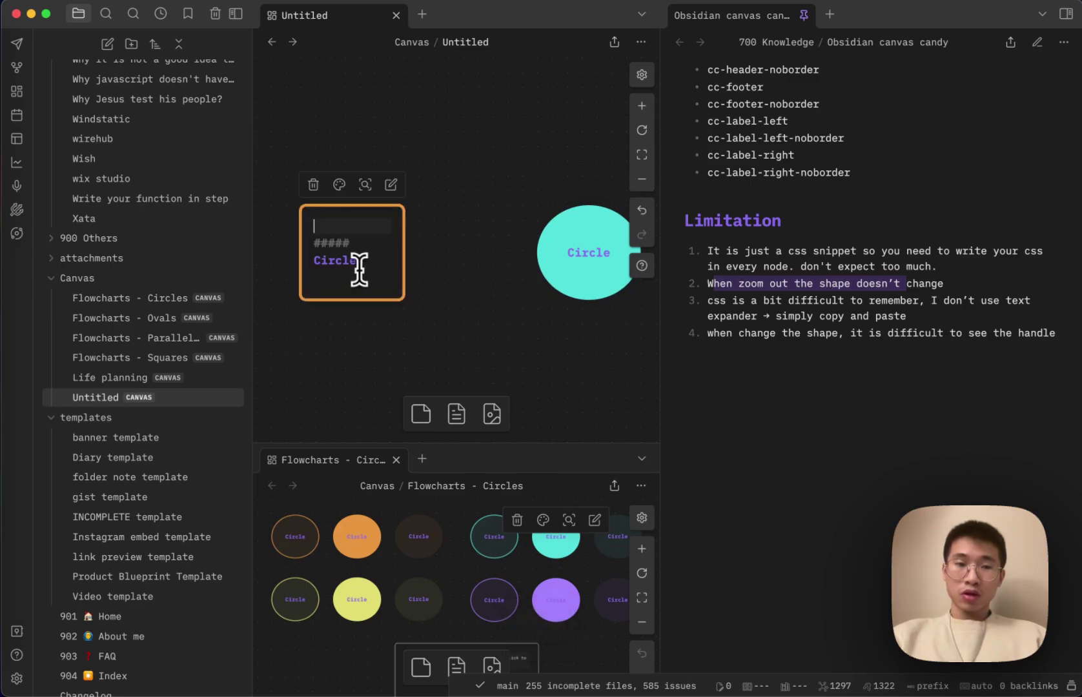
type("test")
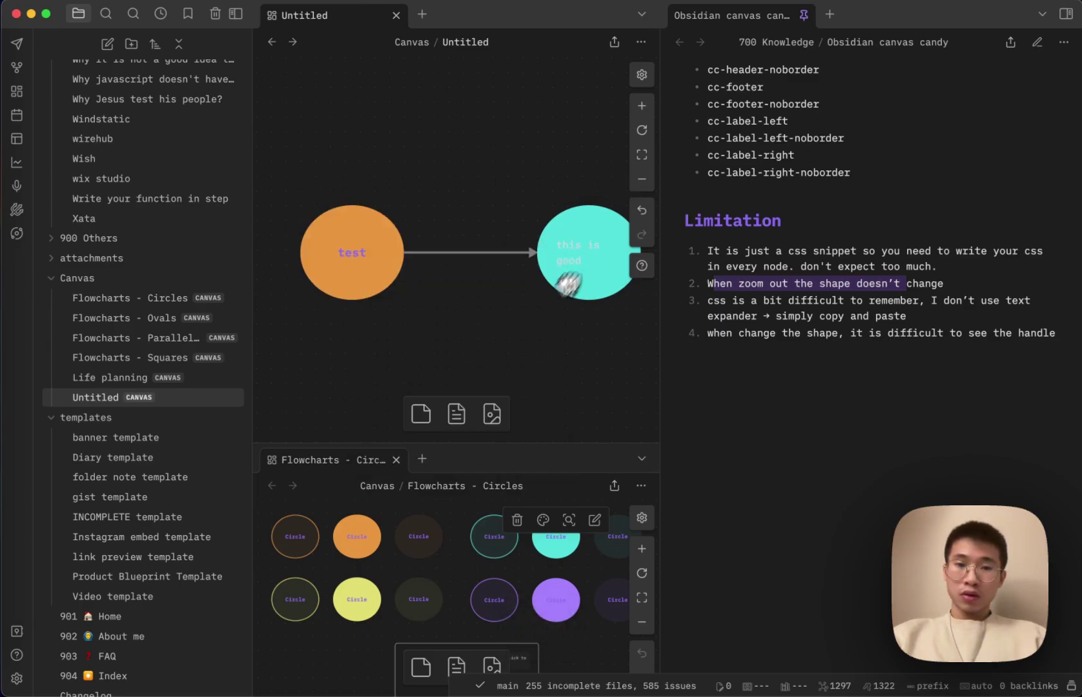
left_click_drag(560, 282, 543, 330)
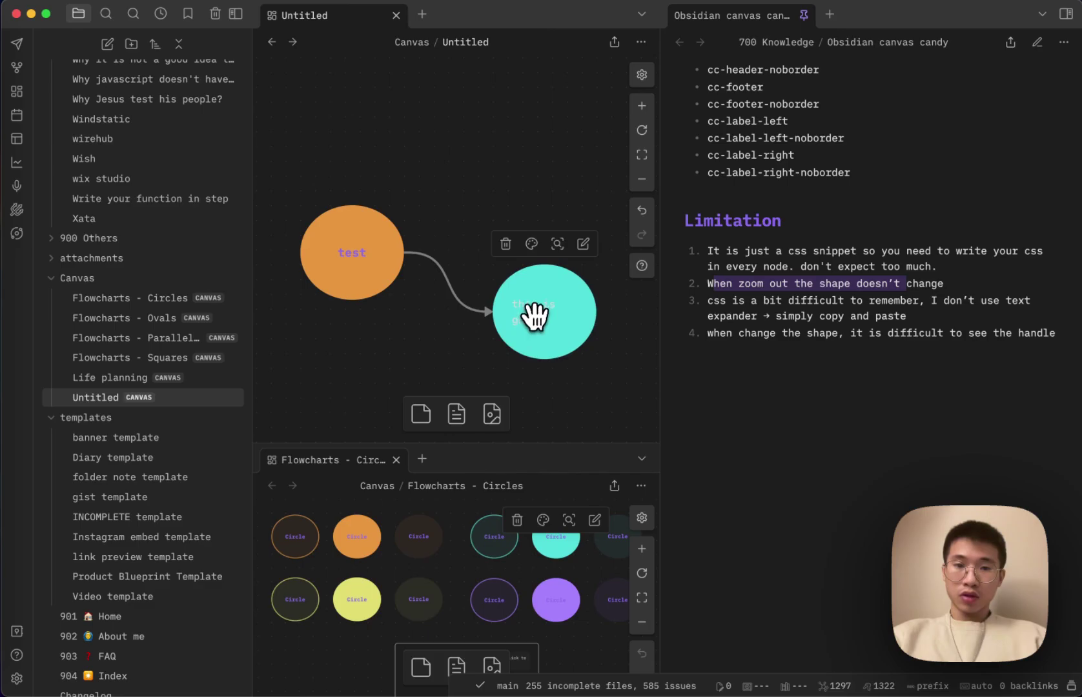
Step: Paste a dark outlined circle at the upper right and label it 'this is bad'
left_click(536, 314)
key("super+c")
left_click(506, 124)
key("super+v")
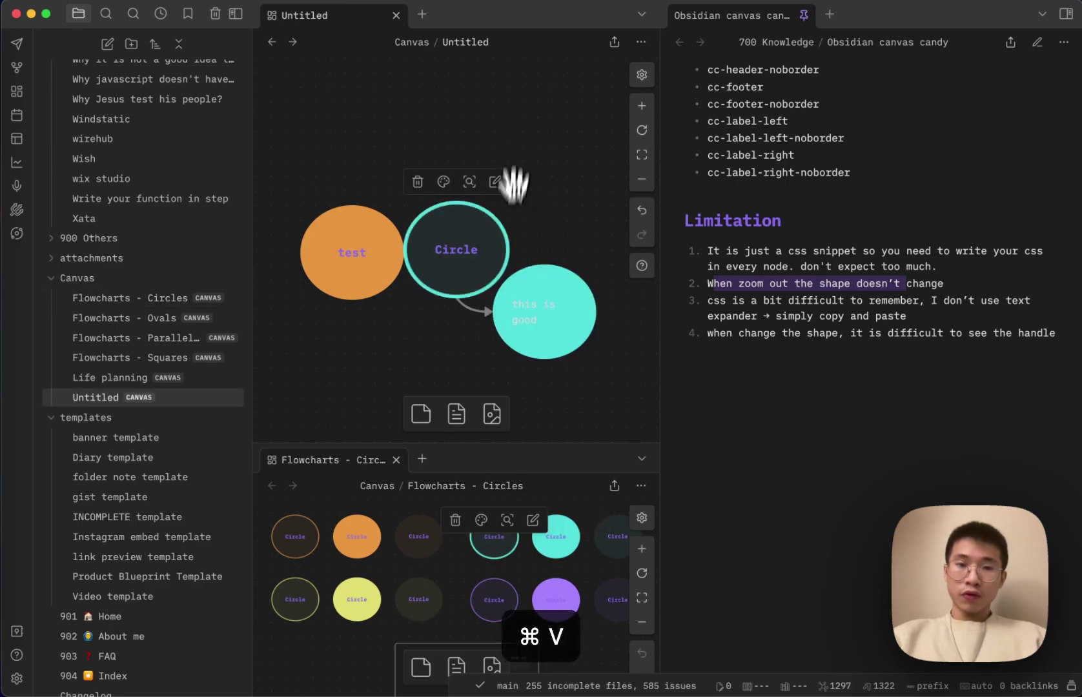
left_click_drag(466, 266, 495, 97)
double_click(546, 143)
type("this")
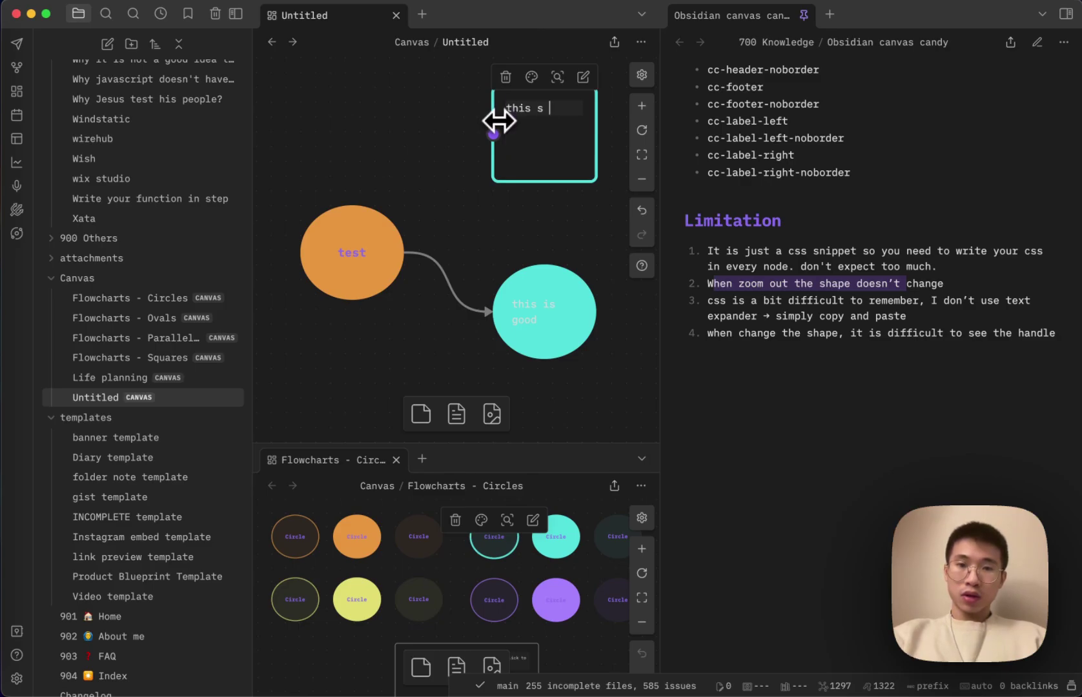
type(" is bad")
key("Escape")
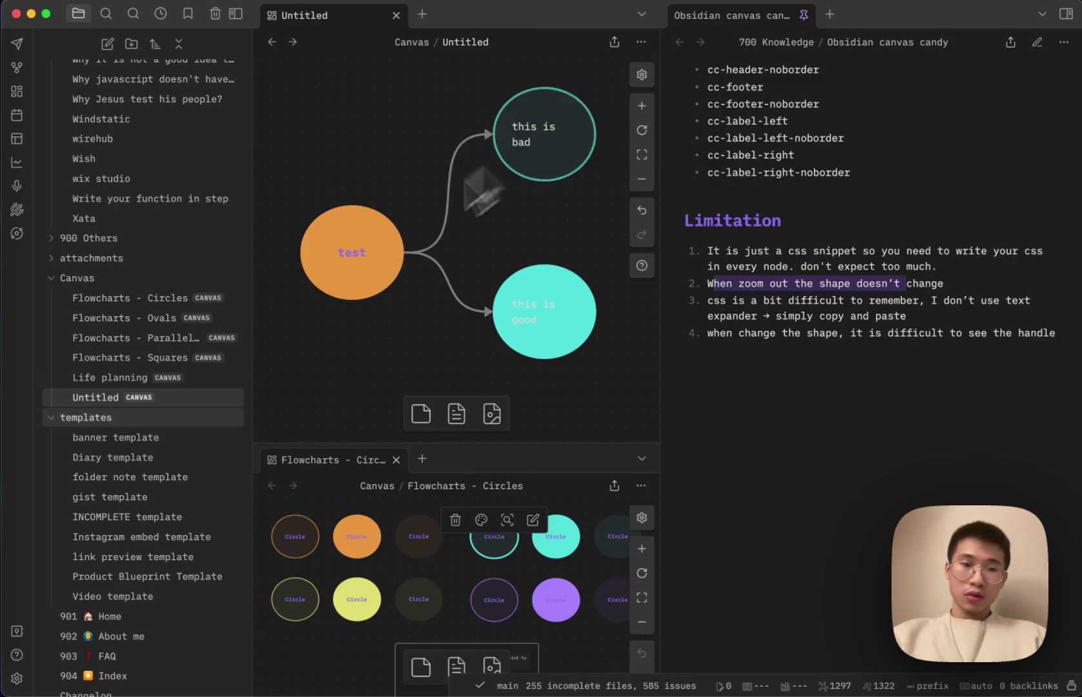
Step: Copy the red parallelogram from Flowcharts - Parallelogram into Untitled, above the test circle
left_click(145, 339)
left_click(350, 561)
key("super+c")
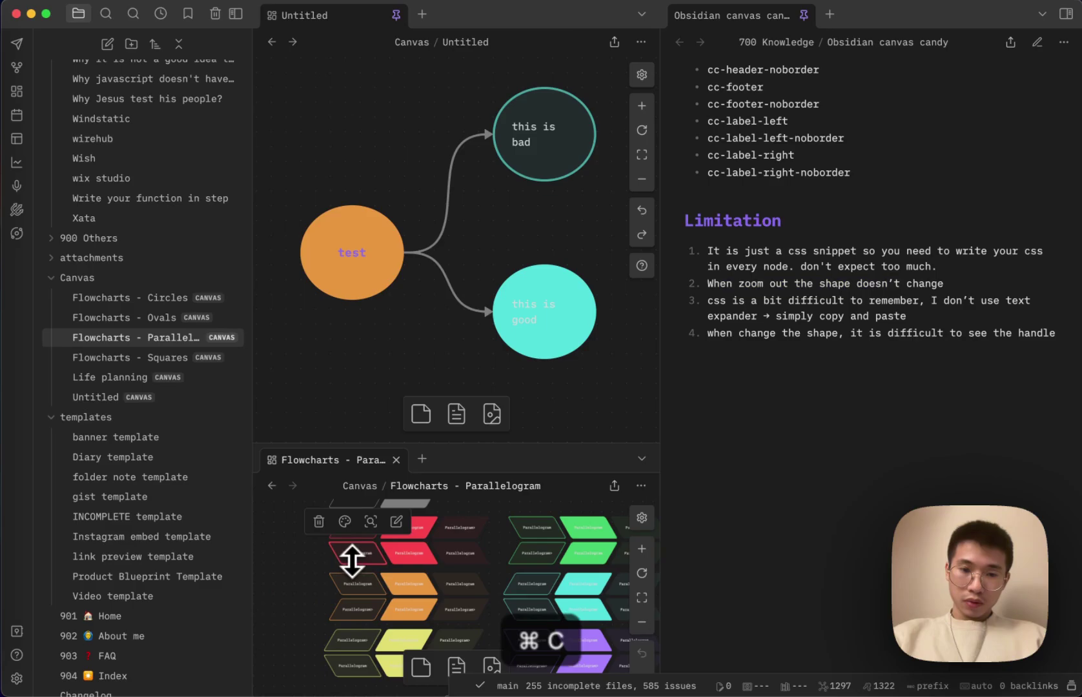
left_click(315, 153)
key("super+v")
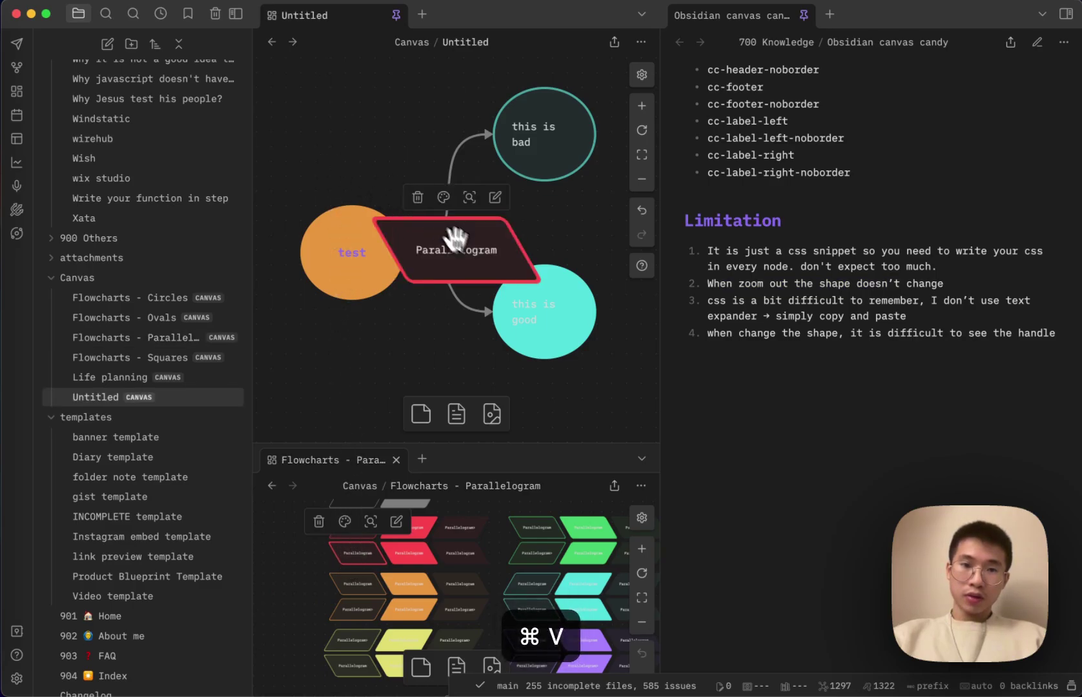
left_click_drag(454, 240, 343, 115)
Step: Move the Parallelogram node further from the circles and briefly open its text for editing
scroll(413, 207, "up", 5)
scroll(413, 206, "left", 5)
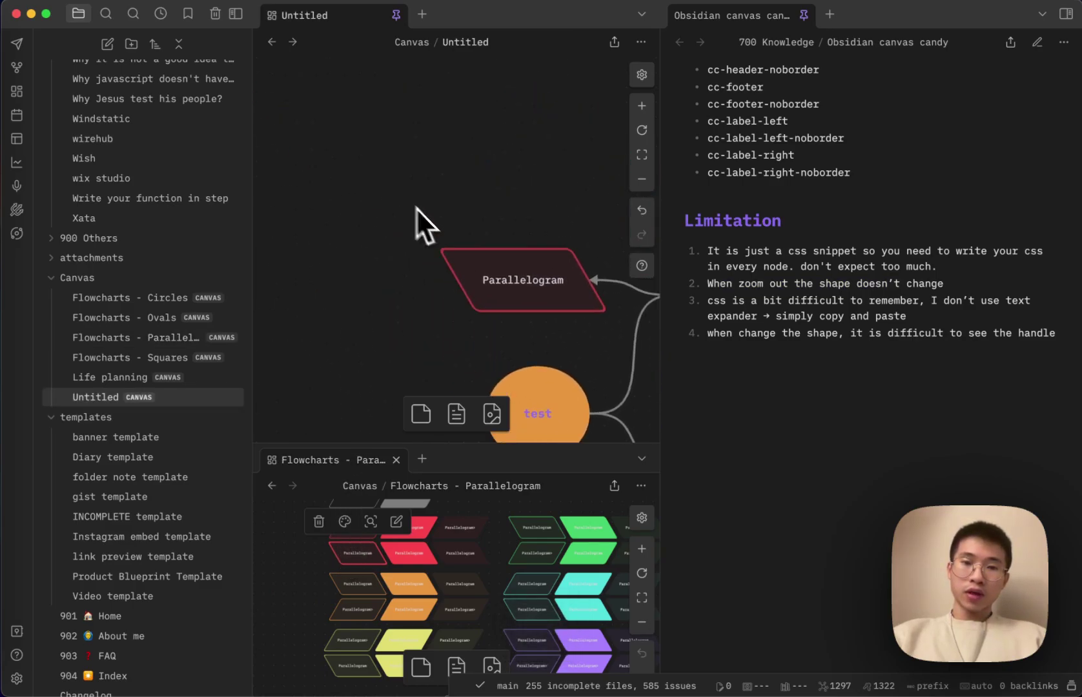
left_click_drag(348, 222, 378, 248)
scroll(437, 336, "down", 3)
scroll(437, 336, "down", 3)
scroll(437, 336, "right", 3)
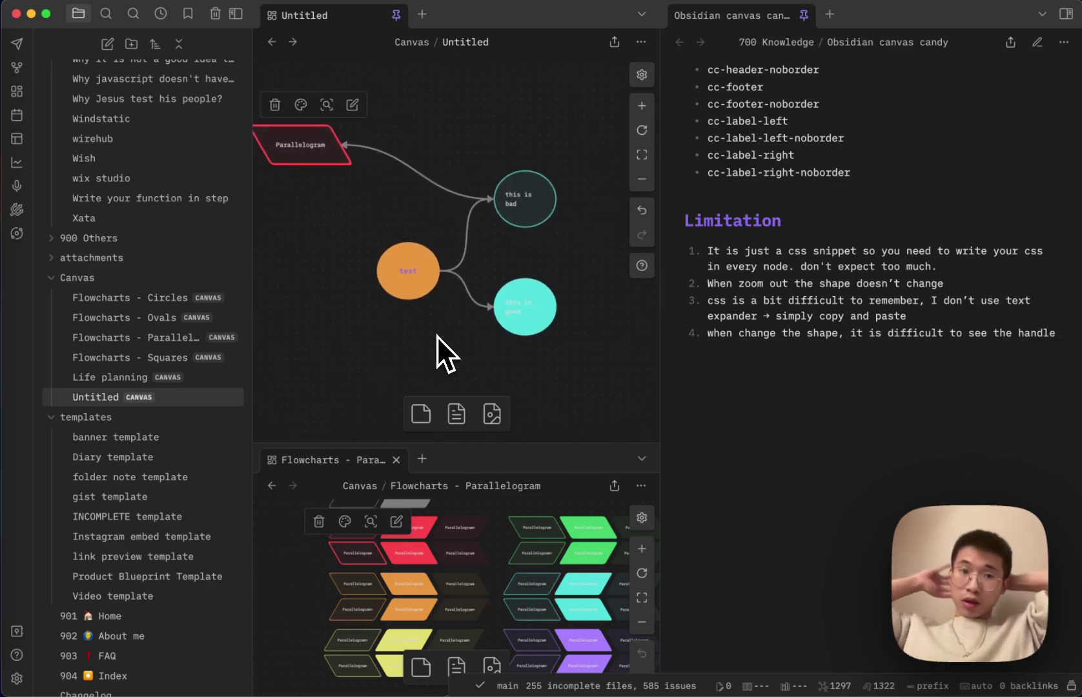
double_click(310, 146)
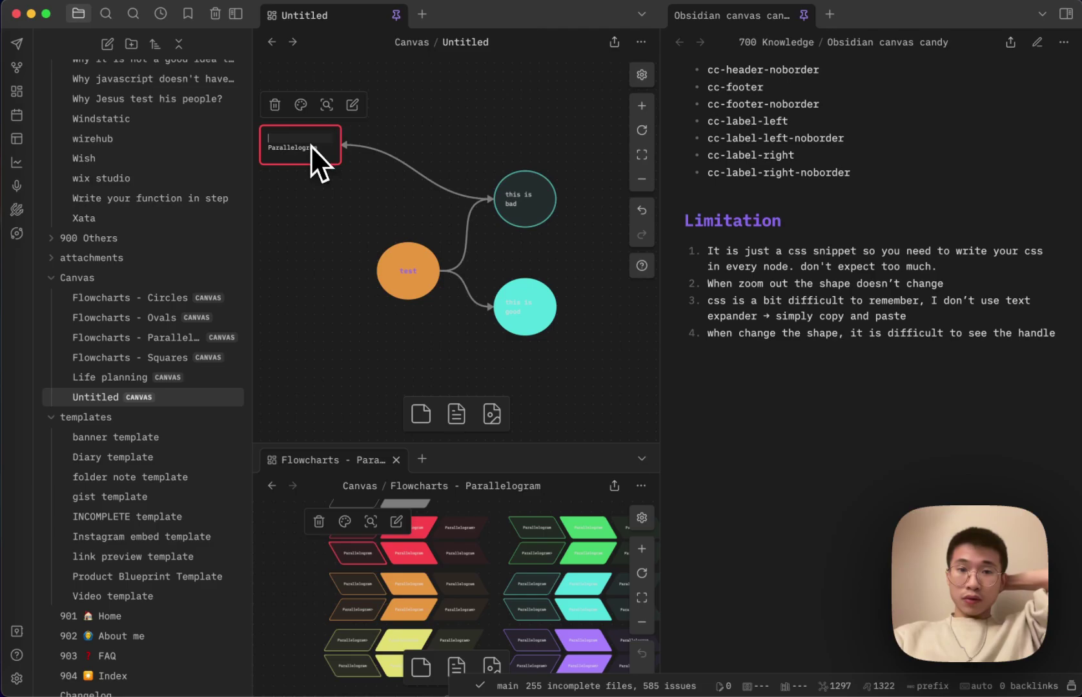
left_click(419, 170)
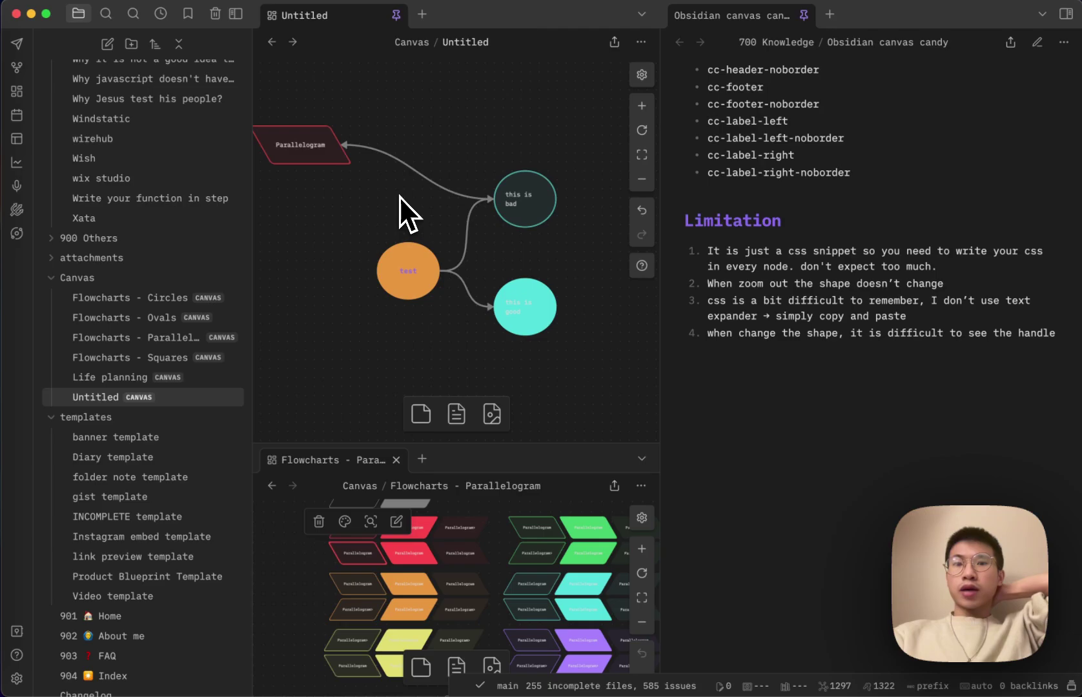
Step: In Freeform, insert a circle from the shapes library and place it at the top right
key("ctrl+Up")
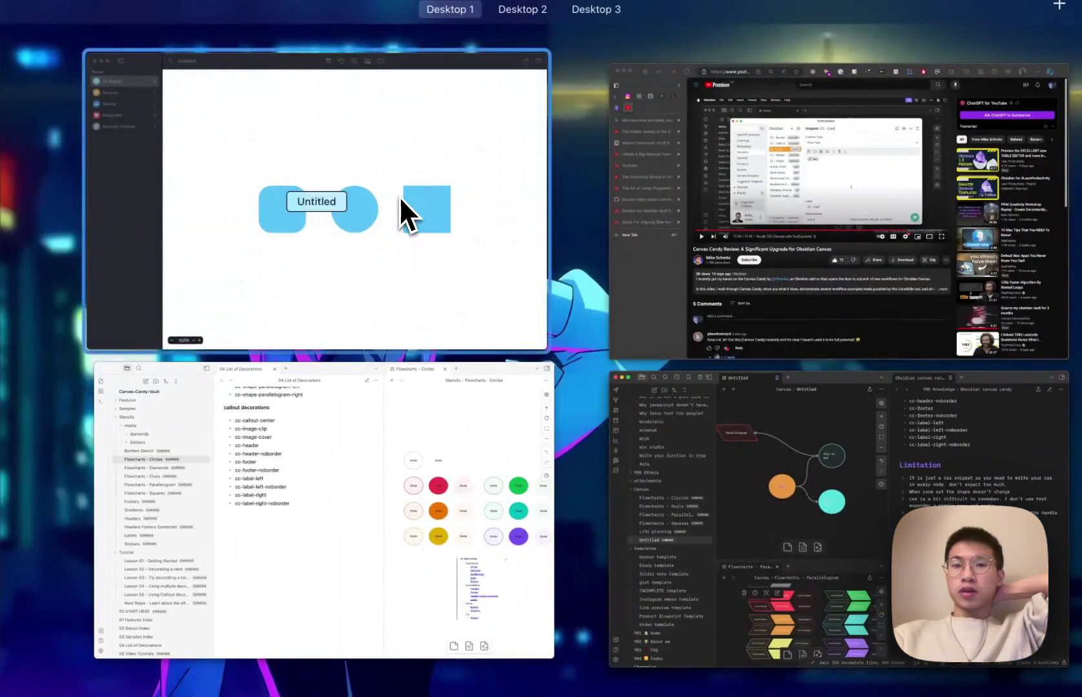
left_click(399, 195)
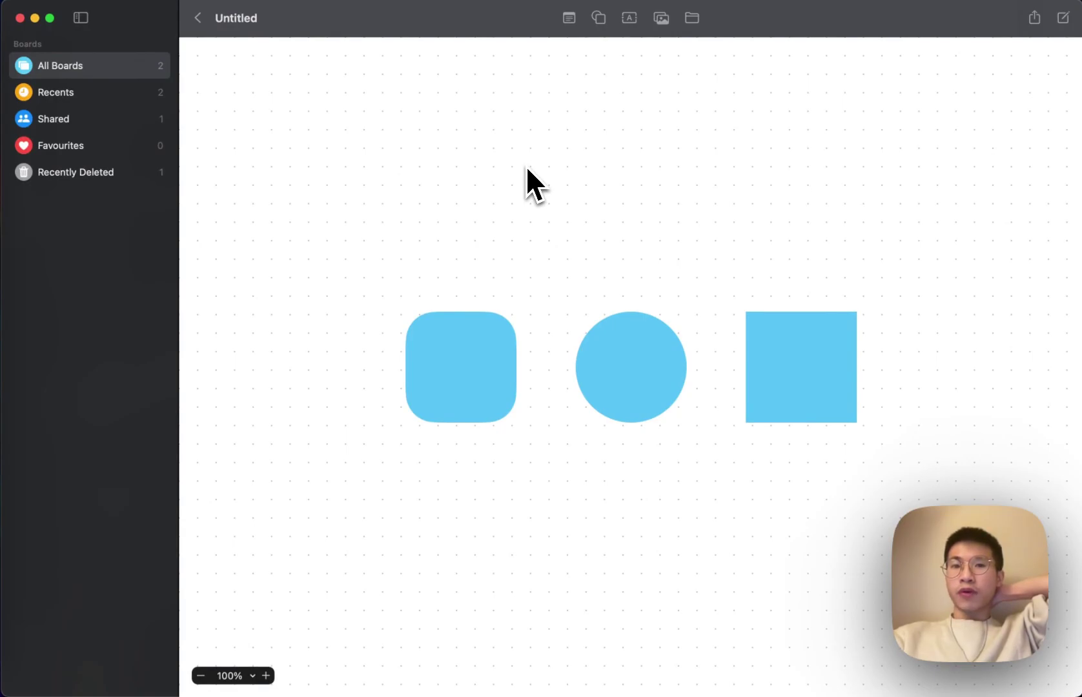
left_click(600, 21)
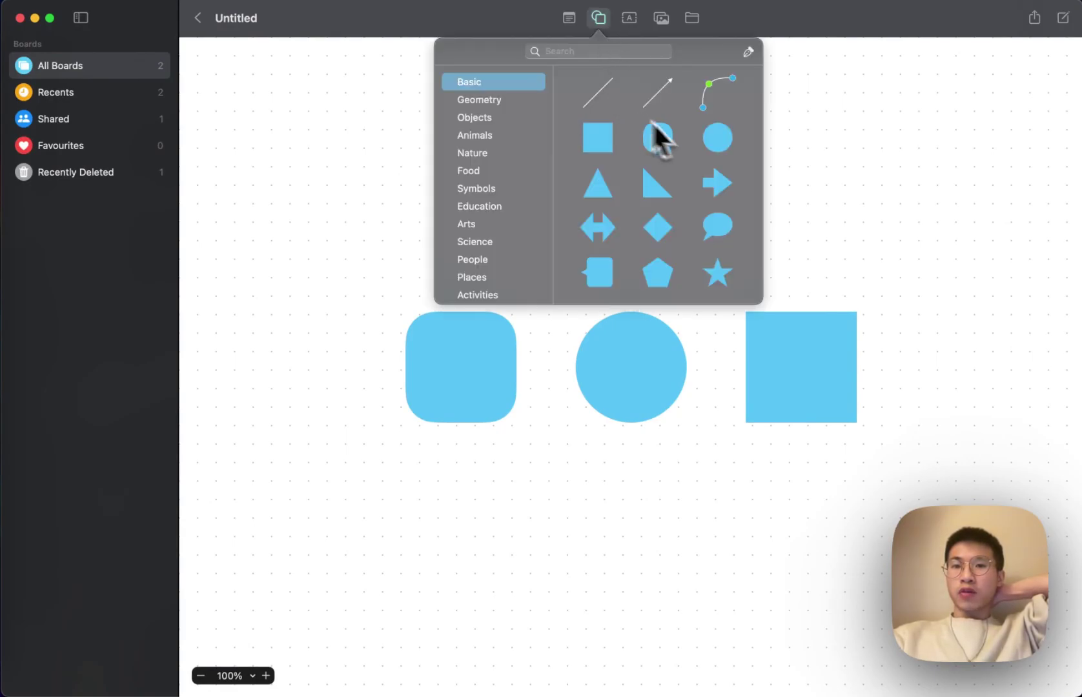
left_click(717, 141)
left_click_drag(687, 447, 865, 119)
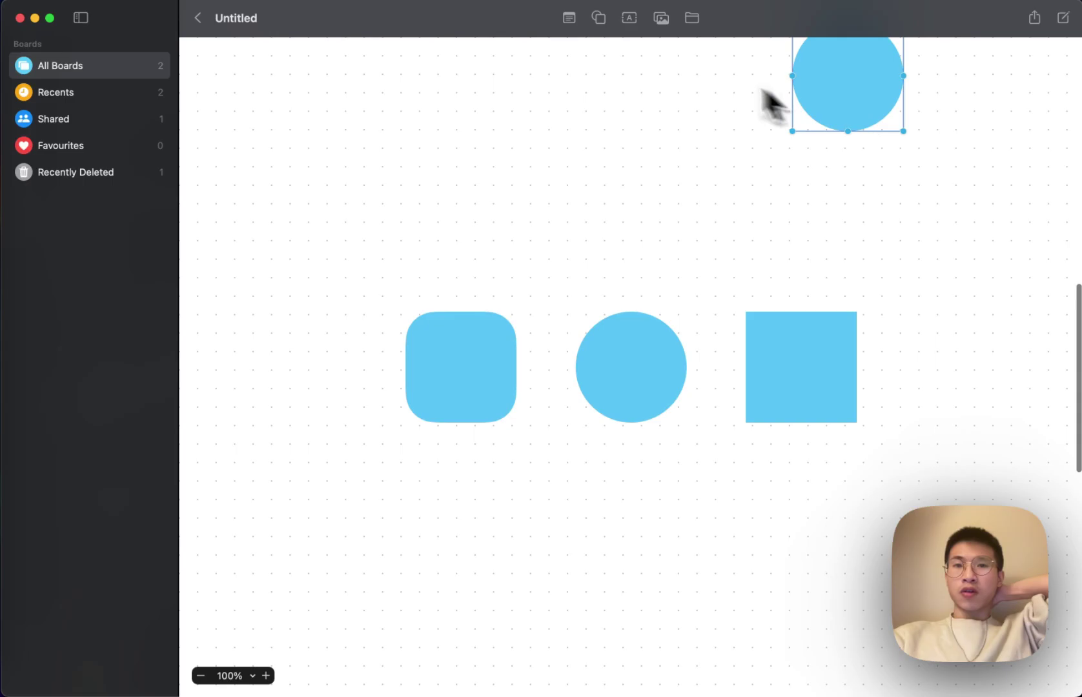
Step: Glance at the Obsidian canvas, then return to Freeform's shapes library
left_click(597, 18)
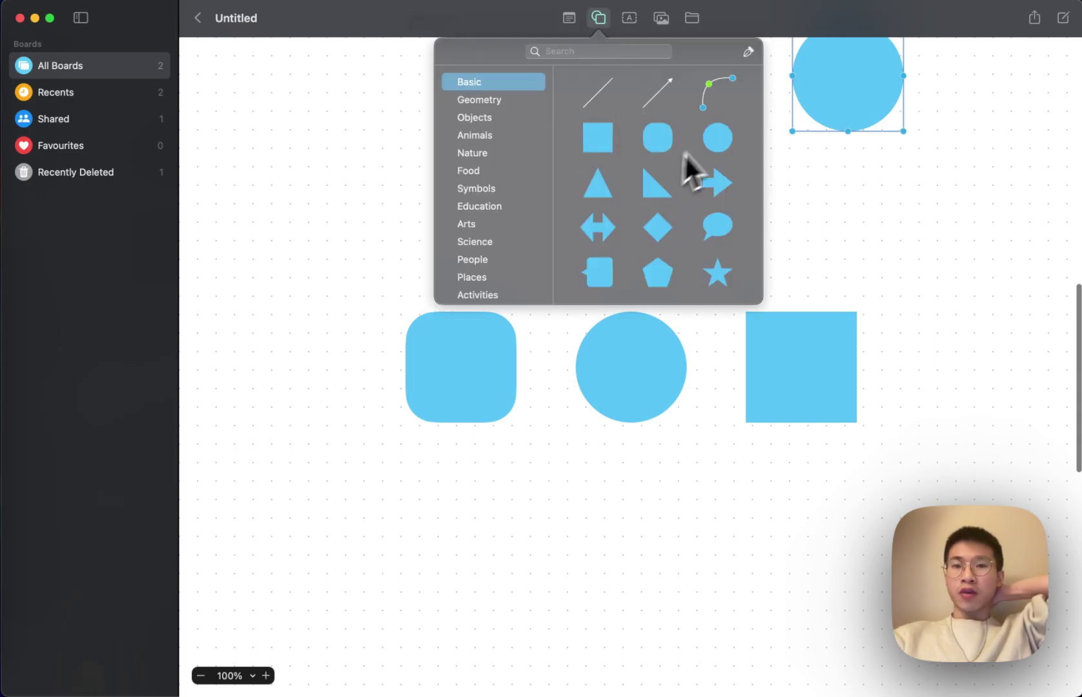
key("ctrl+Up")
left_click(667, 288)
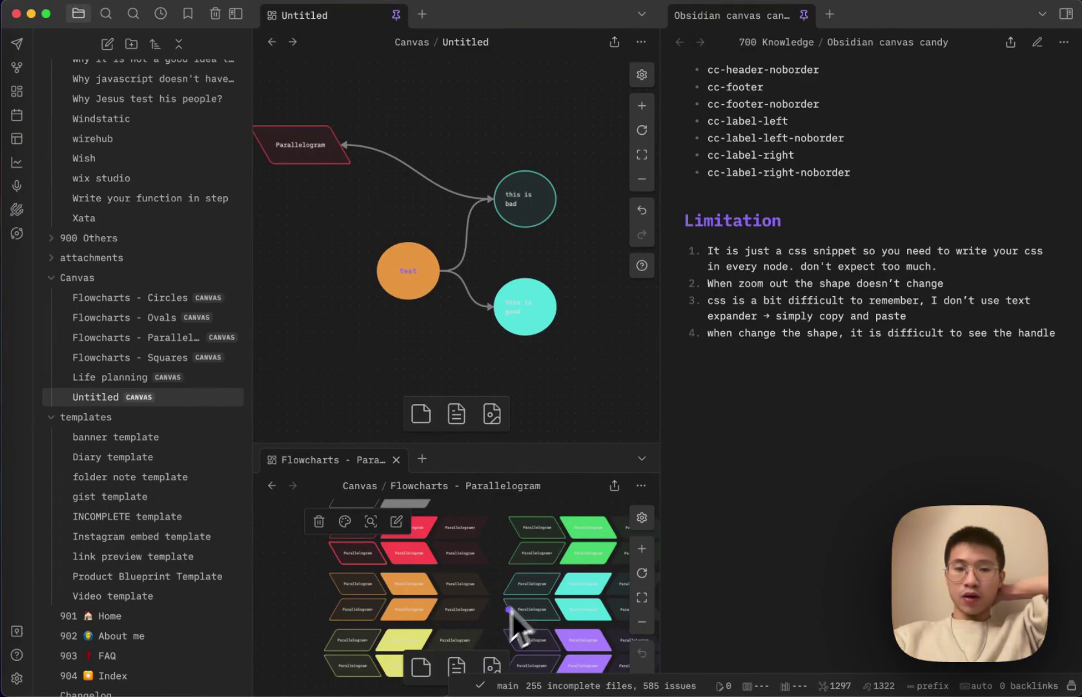
key("ctrl+Up")
left_click(840, 213)
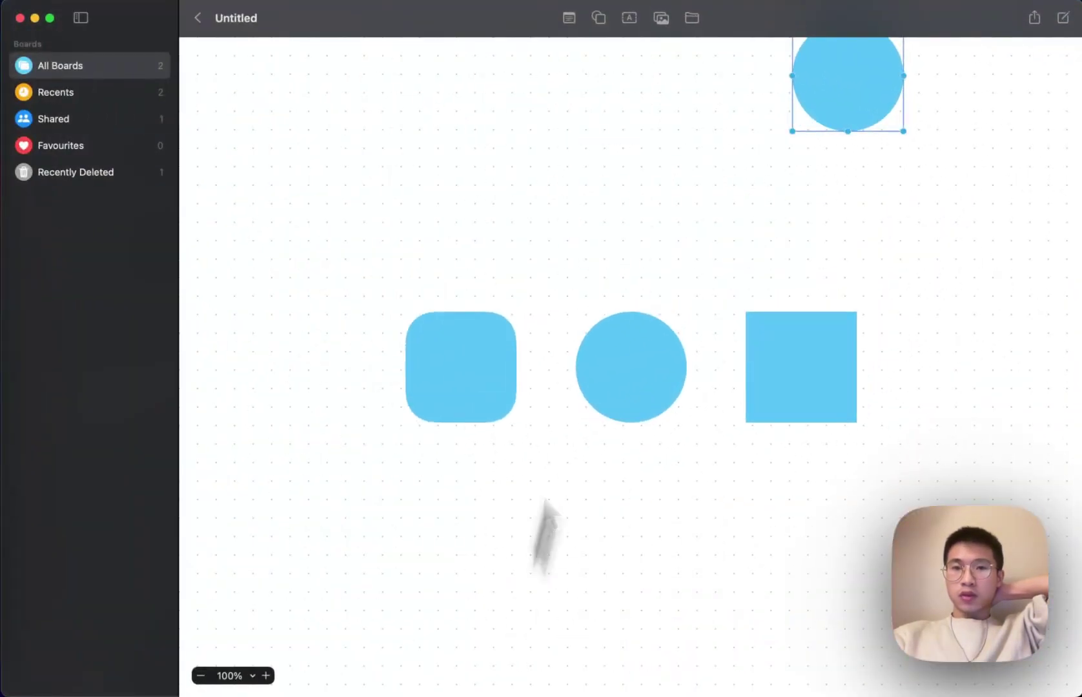
left_click(599, 18)
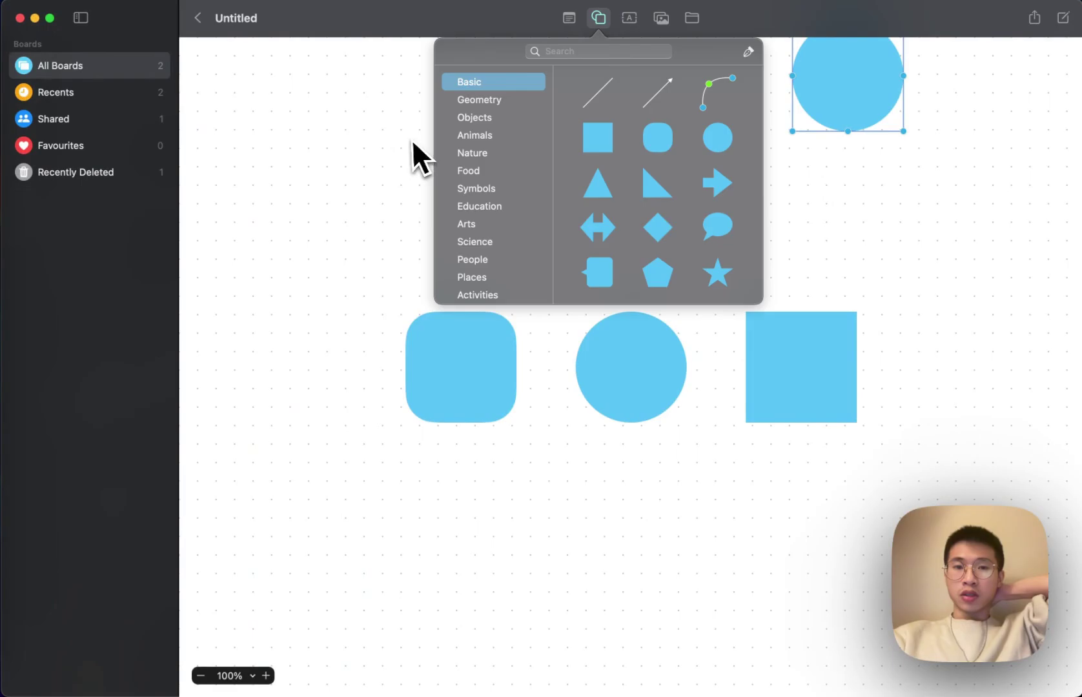
Step: Insert a rounded square above the row of shapes and write 'this is a note' in it
left_click(657, 138)
left_click_drag(675, 425, 564, 209)
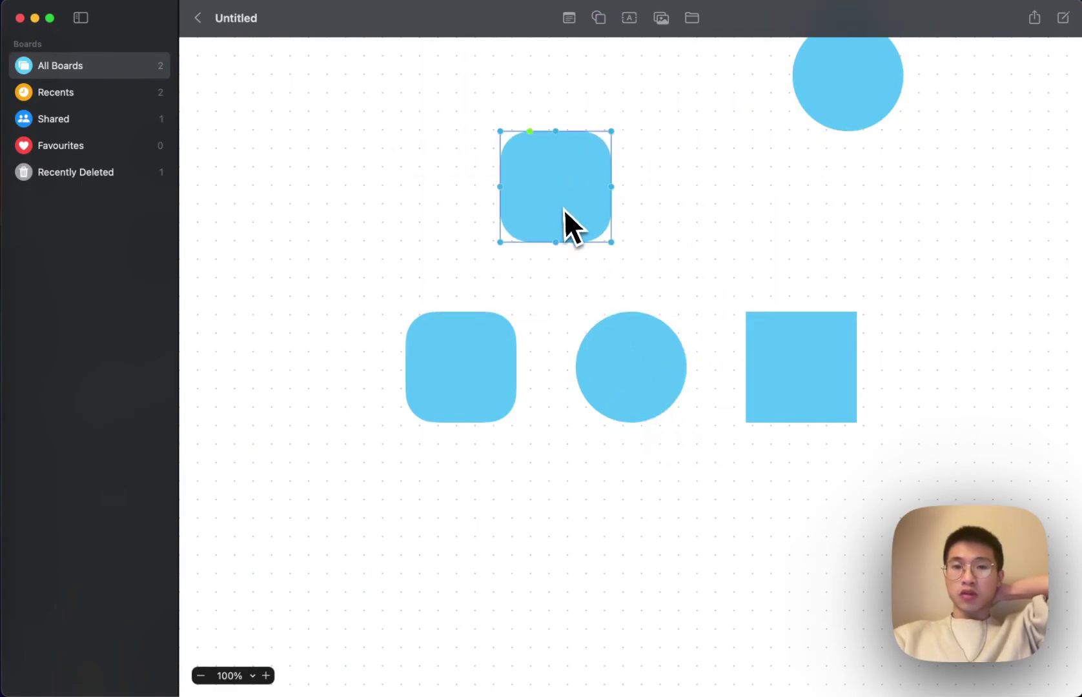
double_click(558, 197)
type("t")
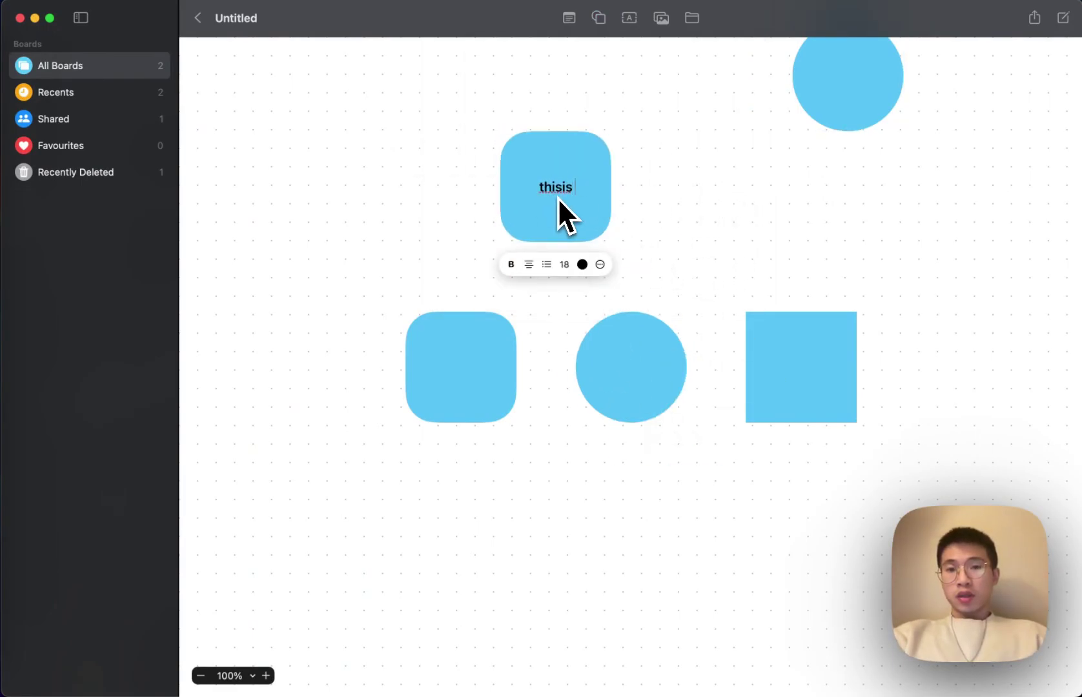
type("his is a note")
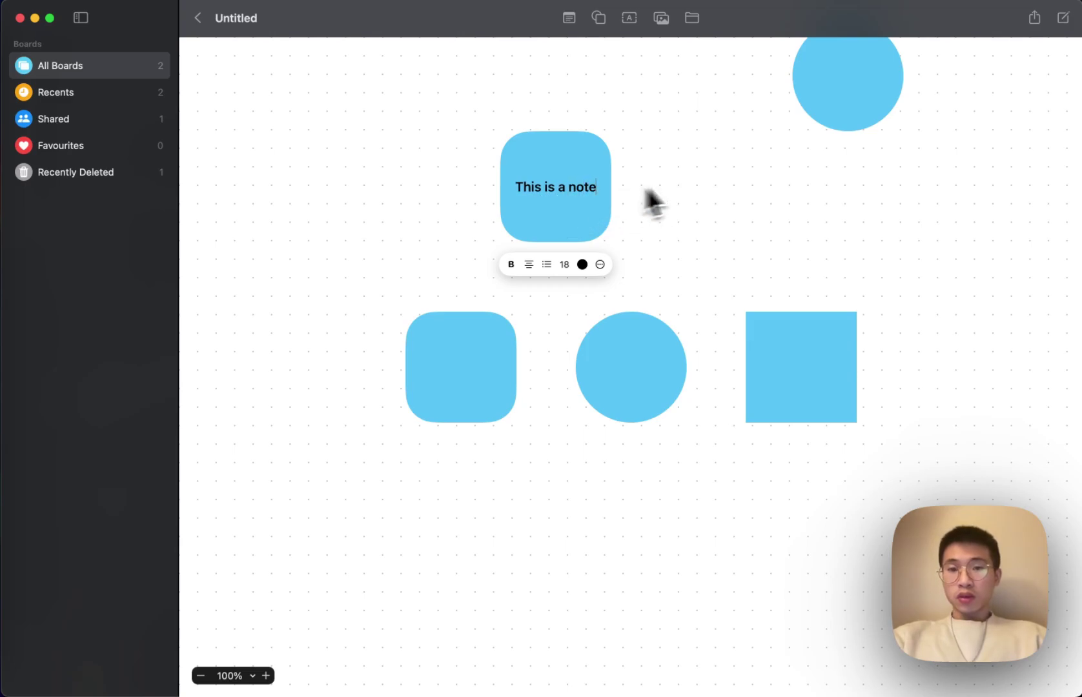
left_click(645, 203)
Step: Duplicate the note, place the copy beside the original, and fill it yellow
left_click(563, 144)
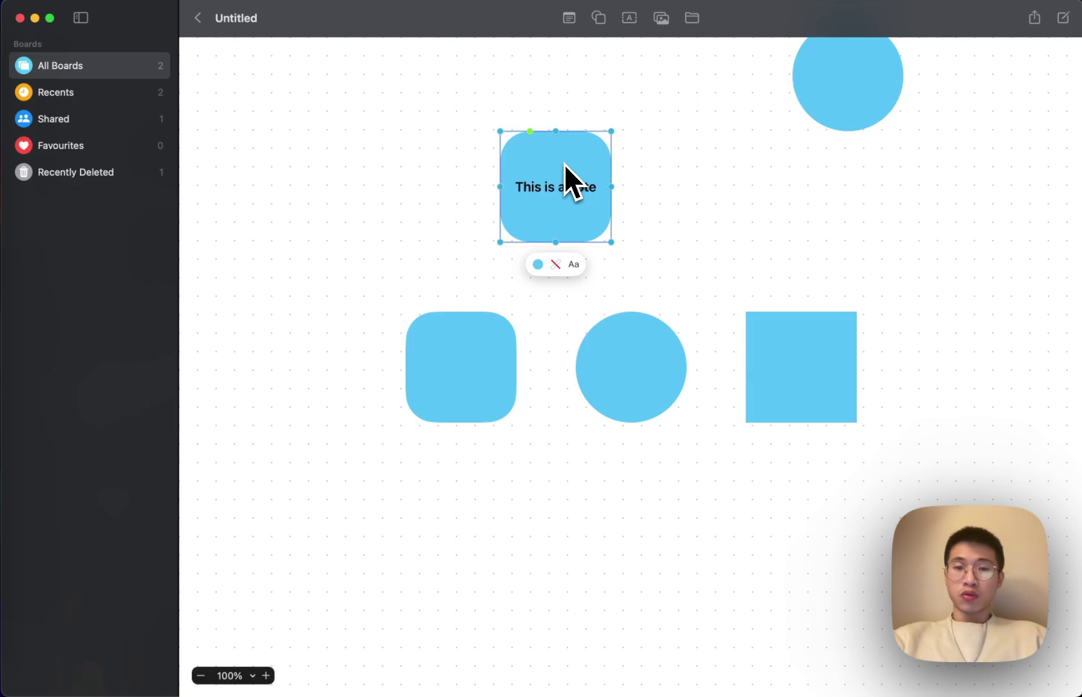
key("super+c")
key("super+v")
left_click_drag(563, 165, 727, 183)
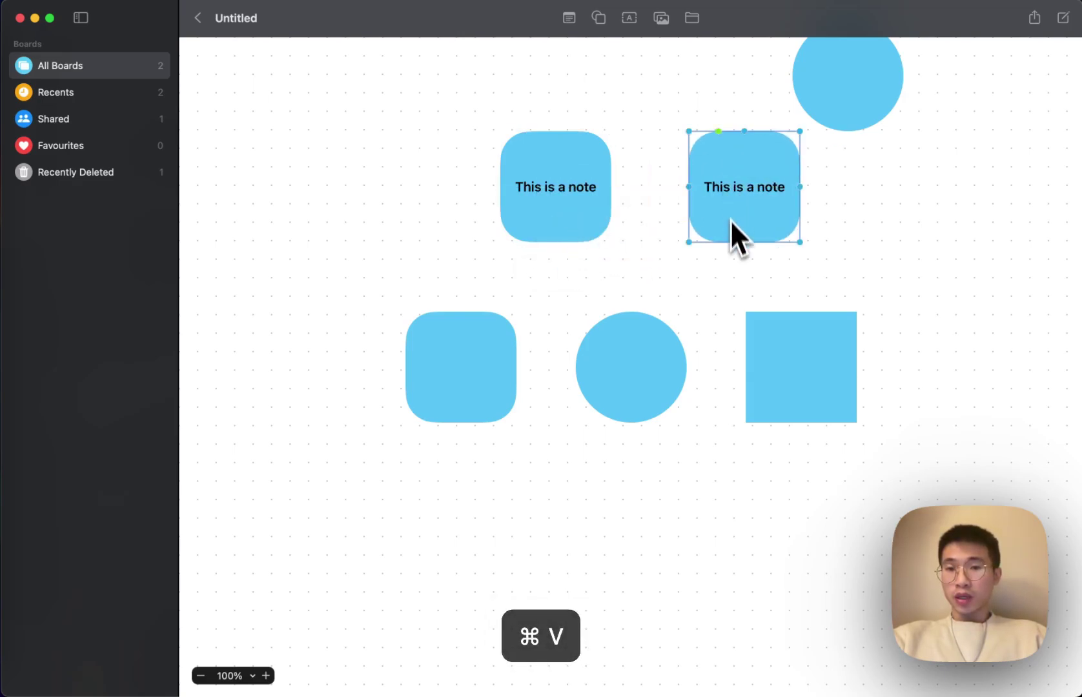
left_click(833, 207)
left_click(773, 195)
left_click(726, 267)
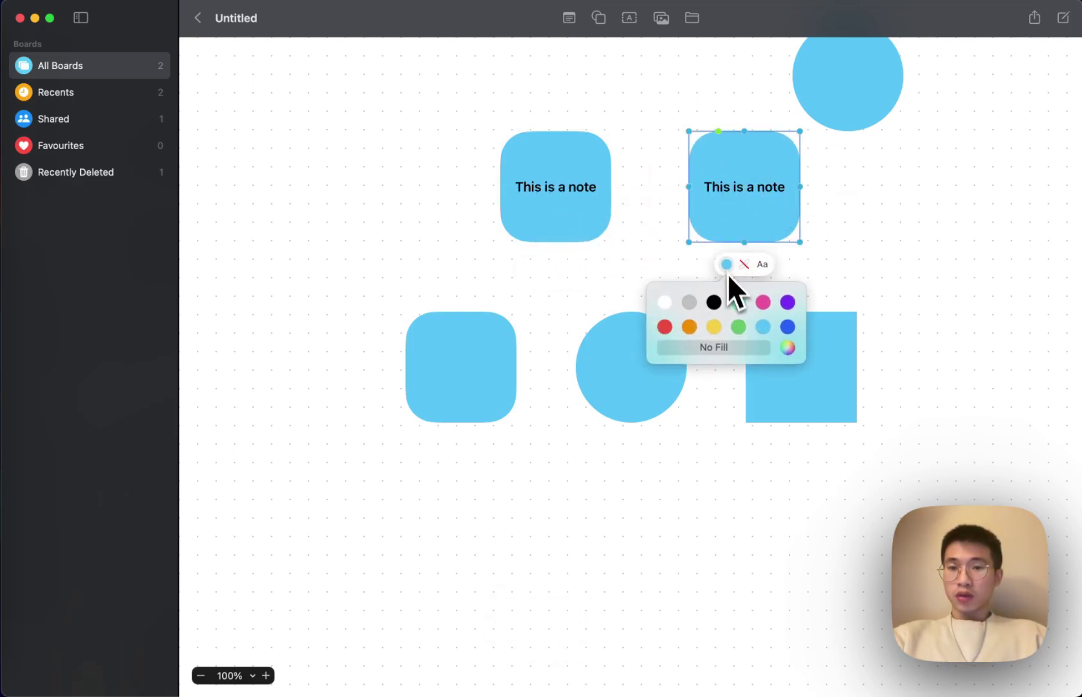
left_click(713, 326)
left_click(878, 246)
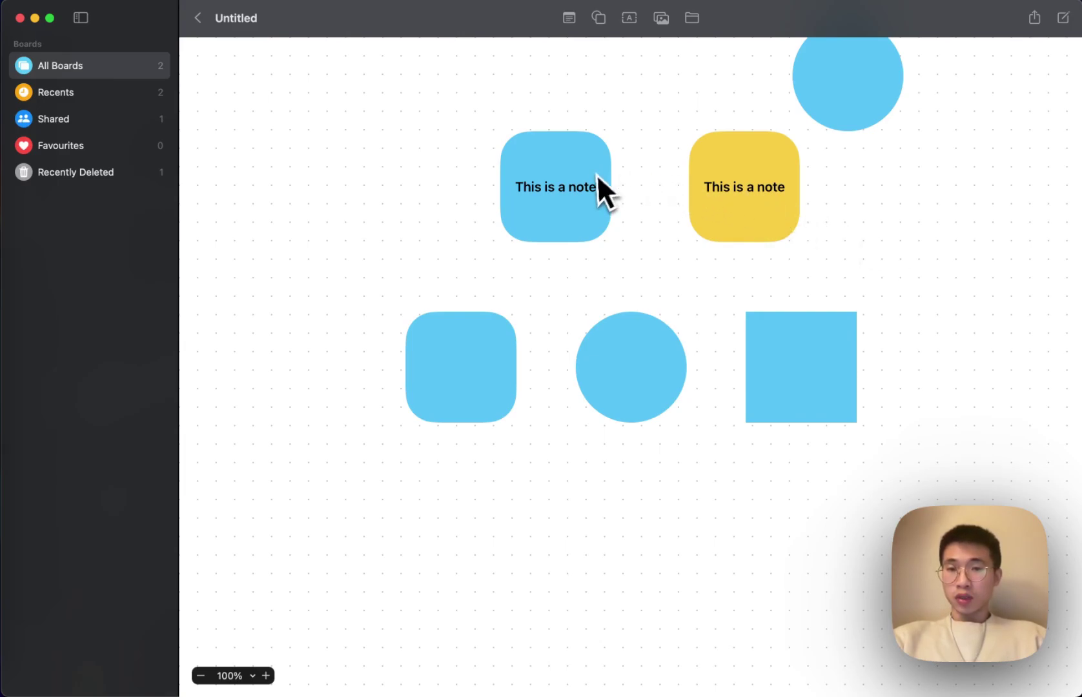
Step: Back in Obsidian, drag the Parallelogram node down-right, then box-select and deselect all four nodes
key("ctrl+Up")
left_click(705, 212)
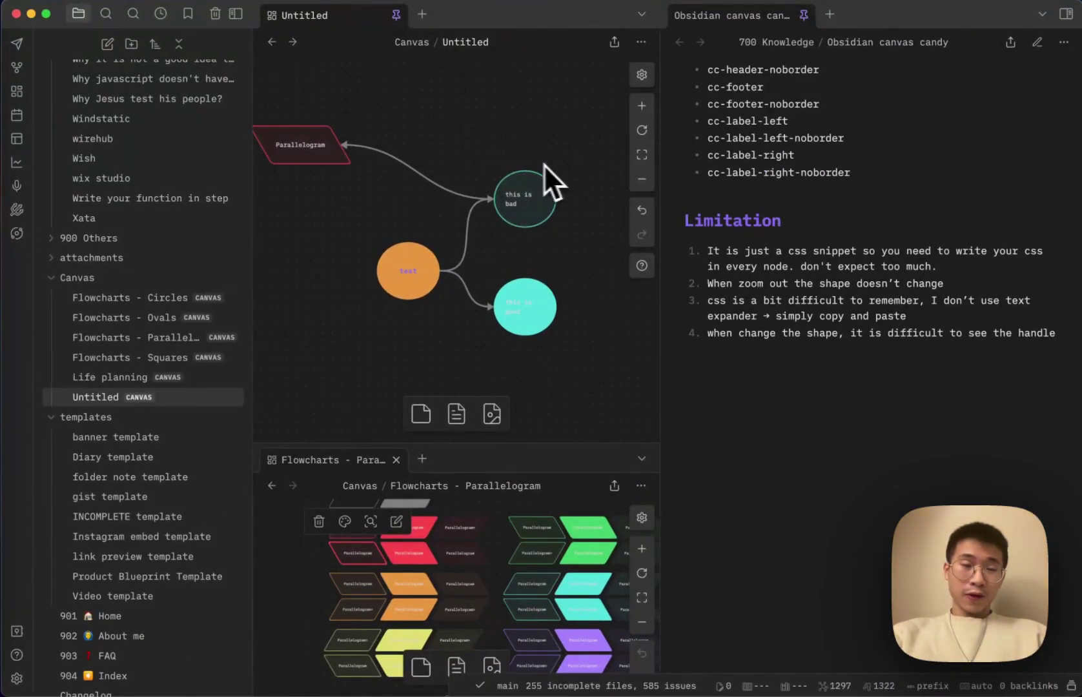
left_click_drag(326, 145, 402, 179)
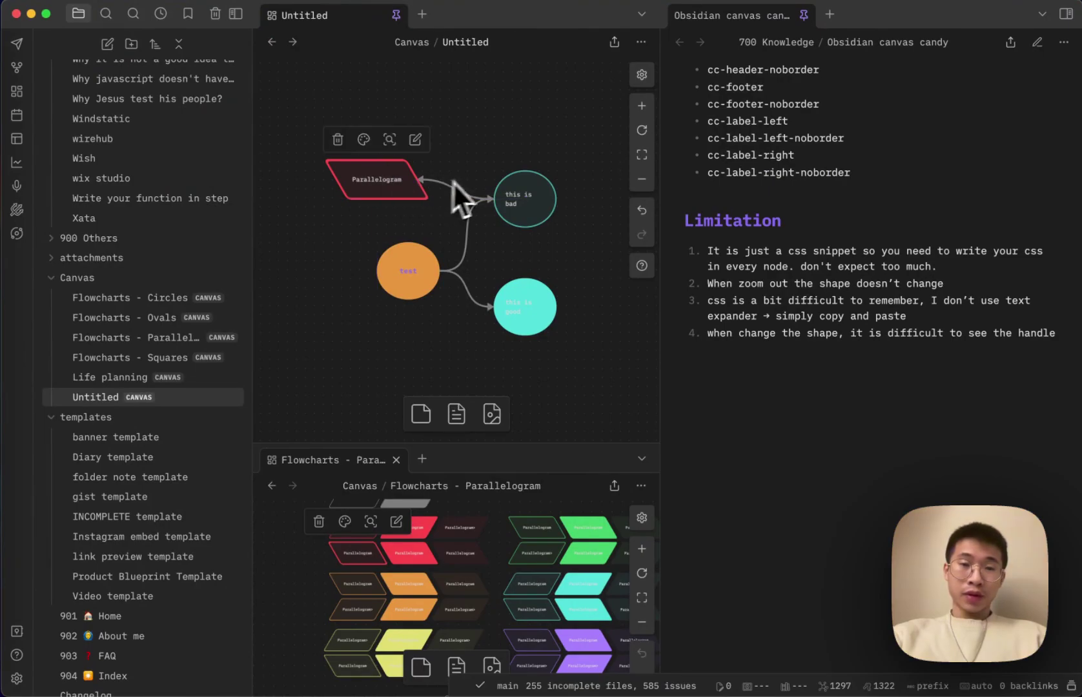
left_click_drag(553, 117, 344, 390)
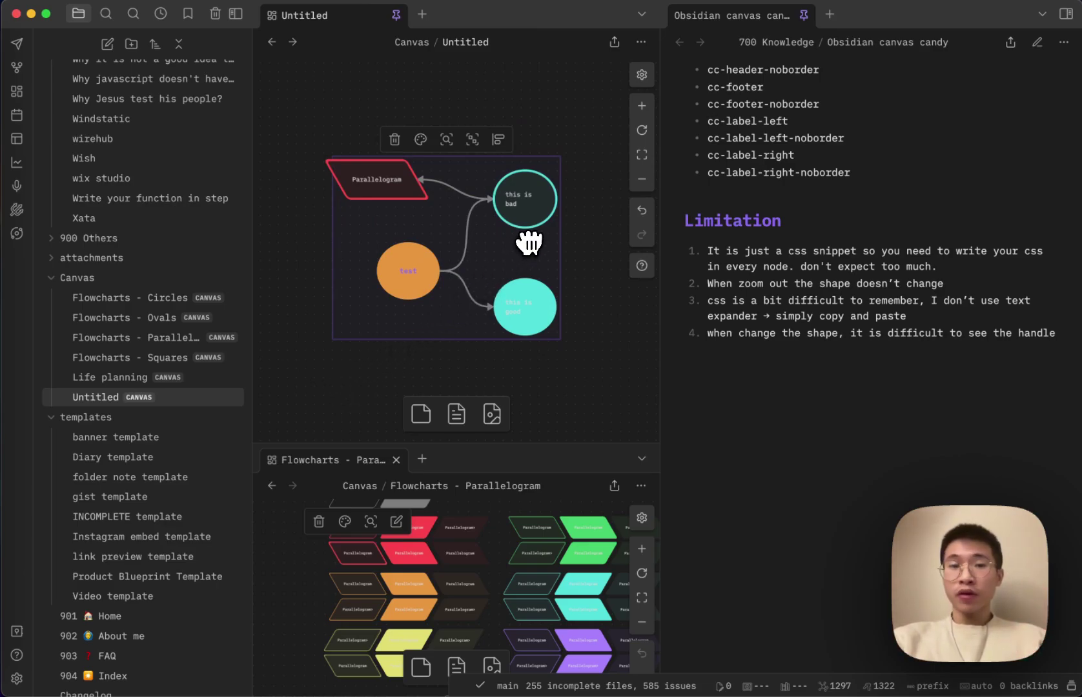
left_click(591, 231)
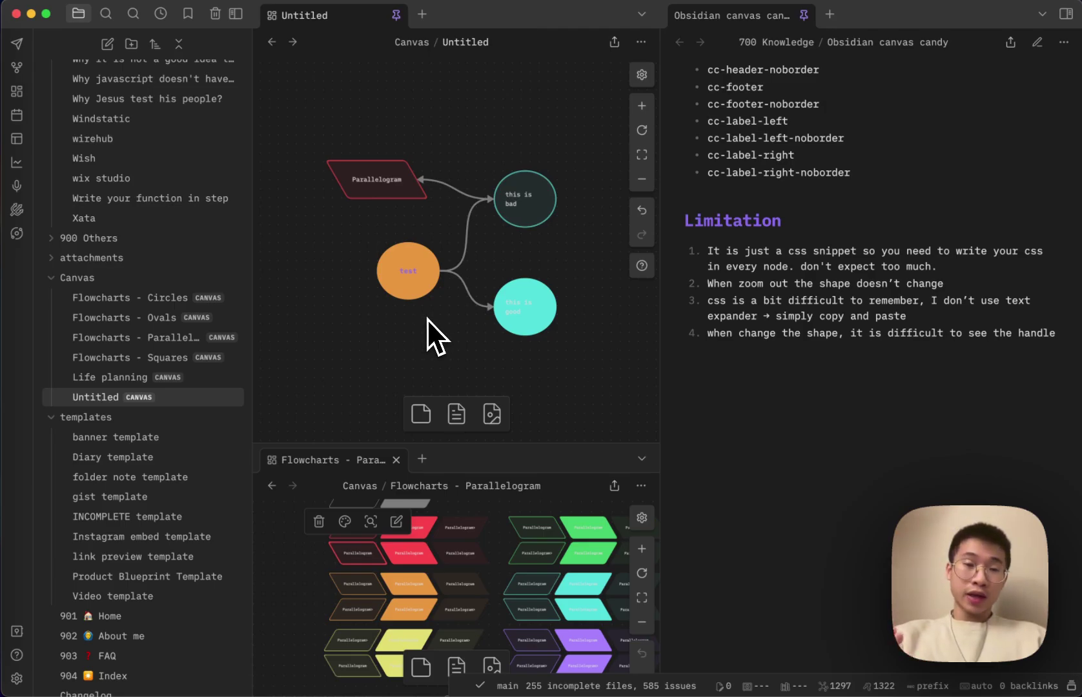
key("ctrl+Up")
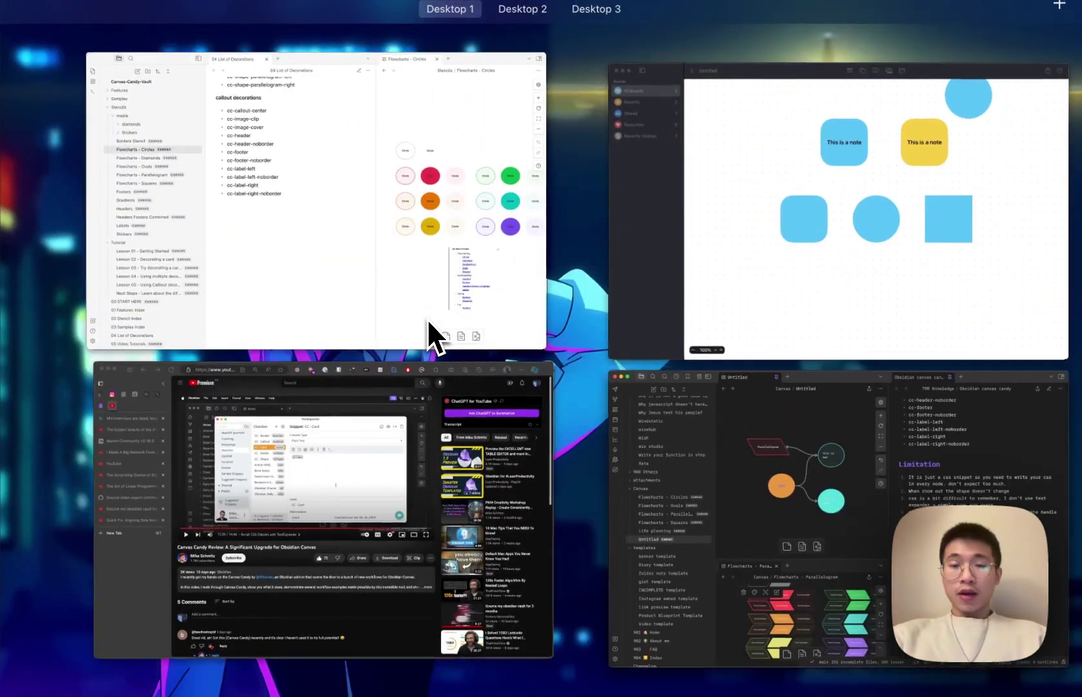
left_click(685, 410)
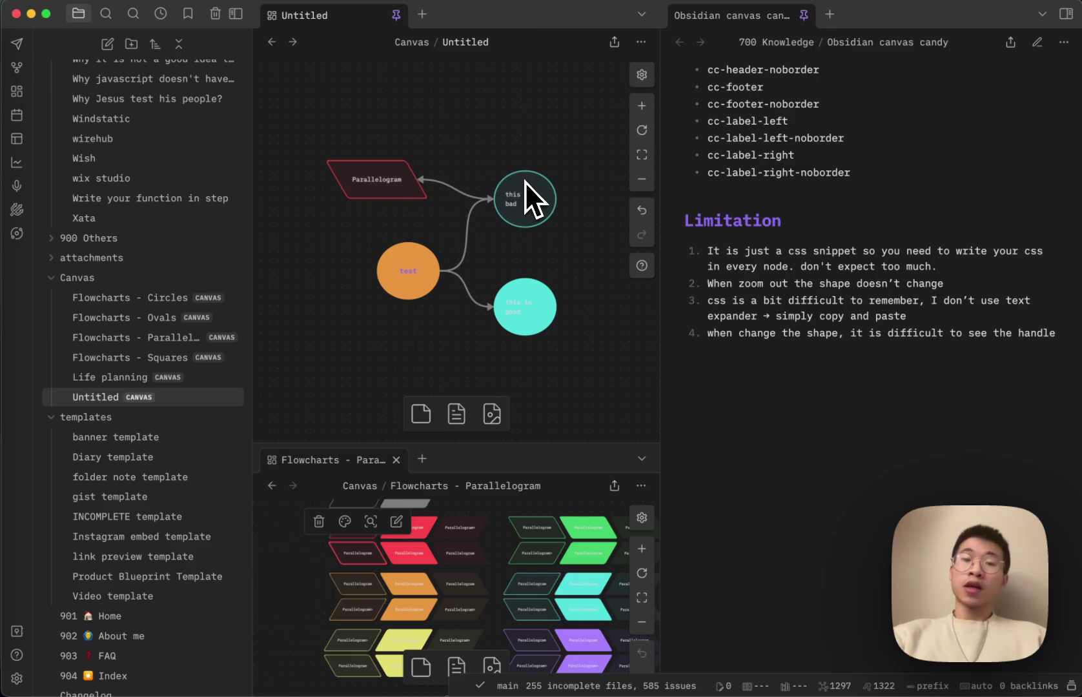
key("ctrl+Up")
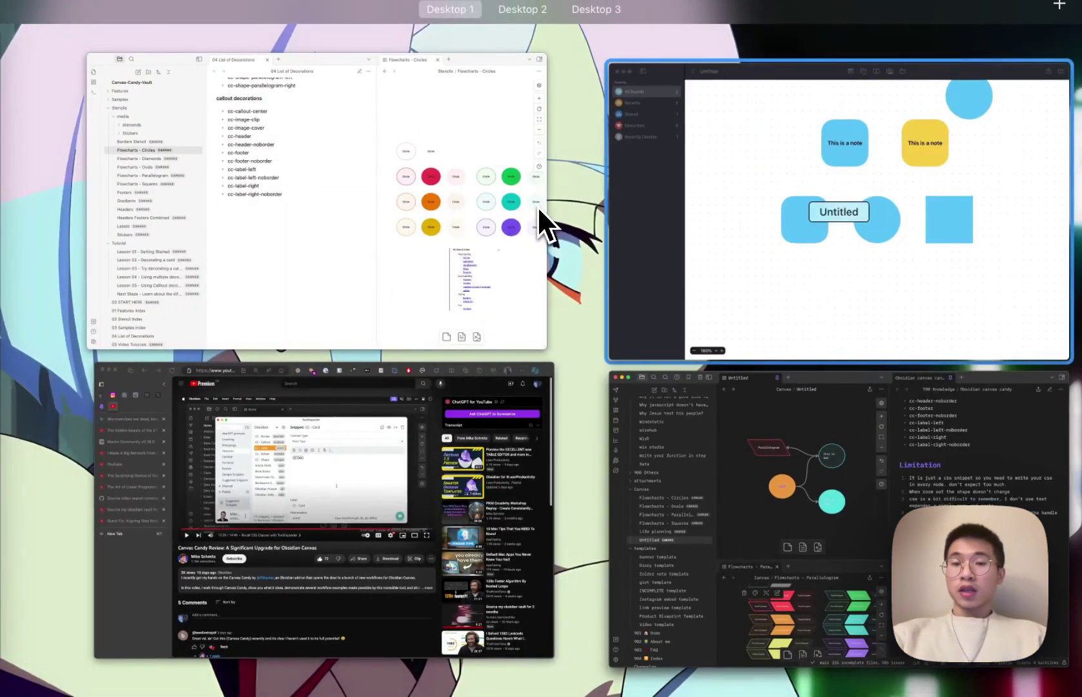
key("Escape")
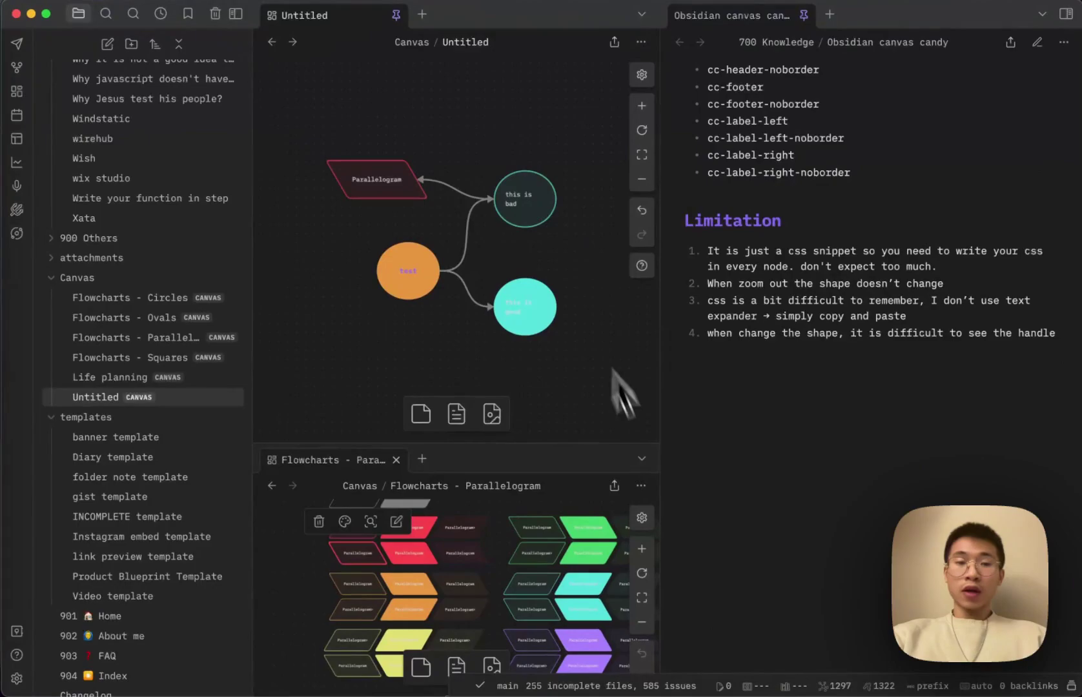